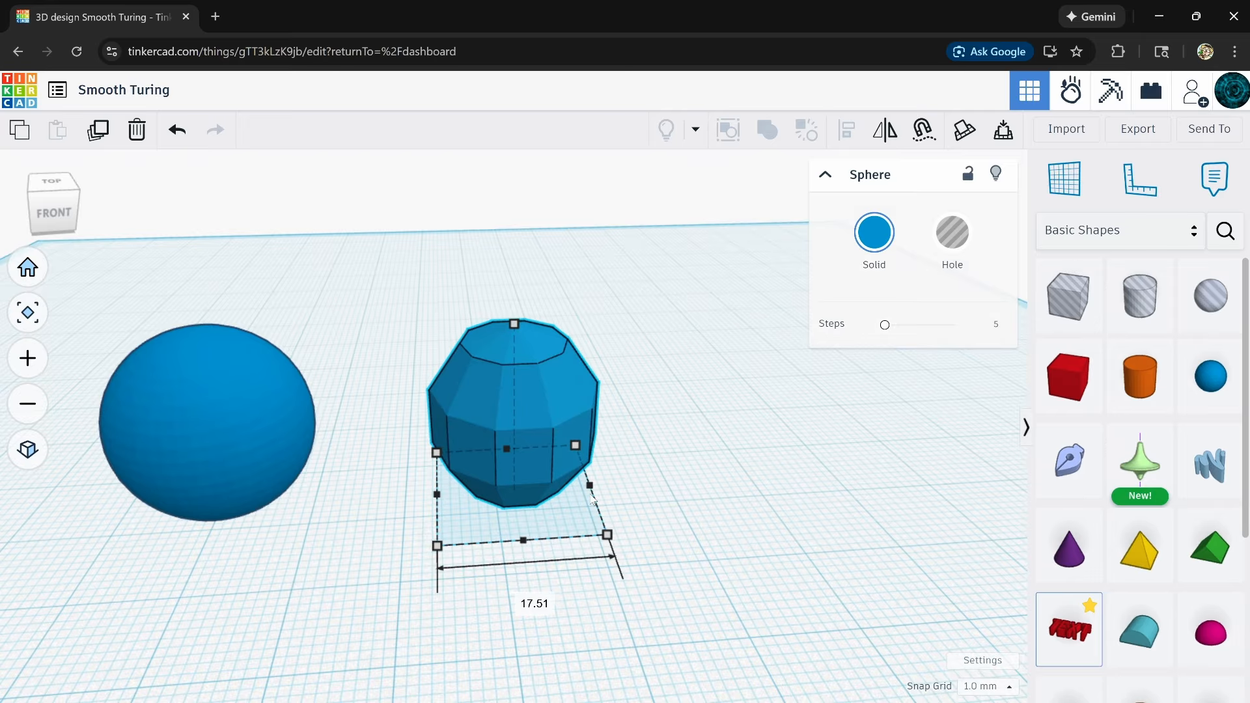
# - Stretch the faceted five-step sphere along its width and depth into a broader, flattened shape
pyautogui.moveTo(592, 500); pyautogui.dragTo(710, 498)
pyautogui.moveTo(710, 498); pyautogui.dragTo(647, 517, button='right')
pyautogui.click(31, 215)
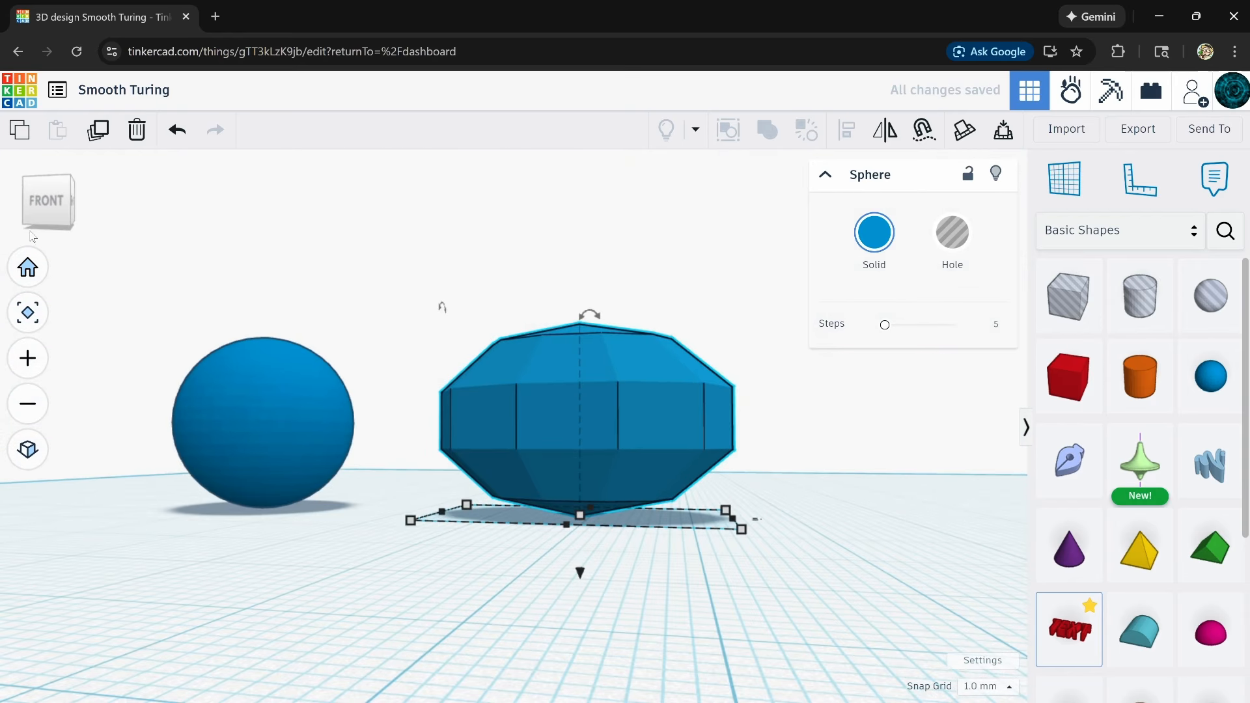
pyautogui.moveTo(325, 594); pyautogui.dragTo(421, 612, button='right')
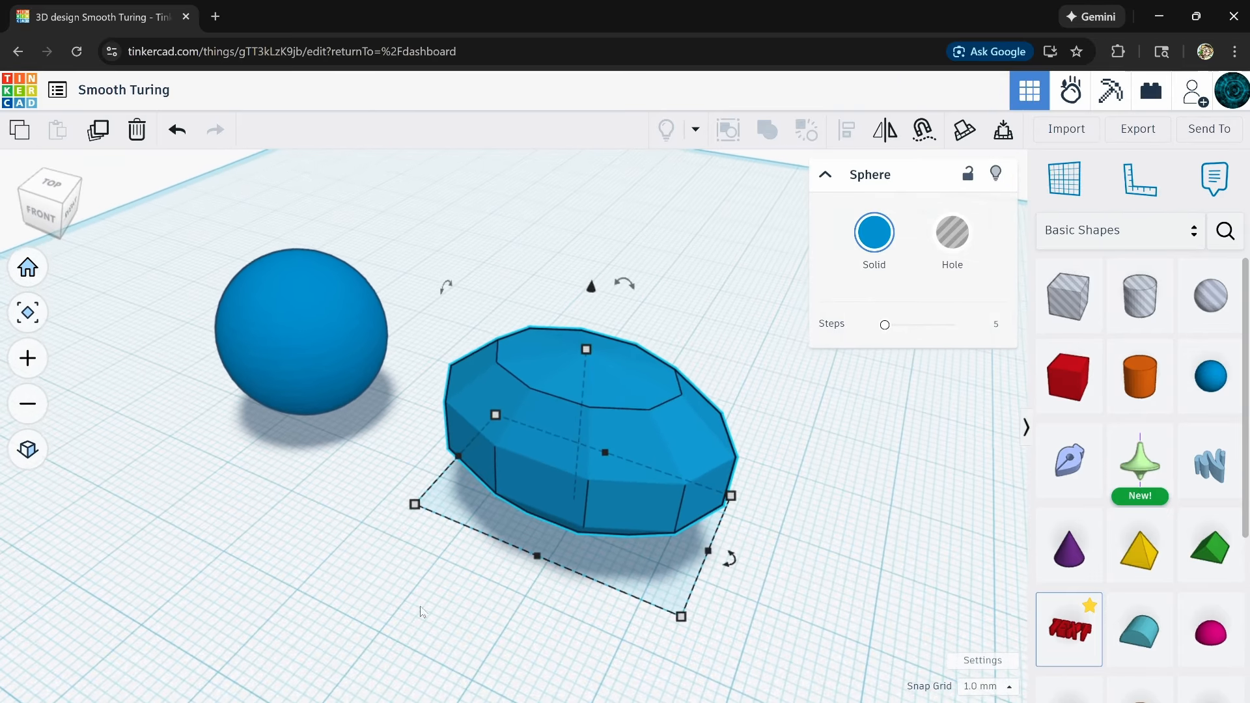
pyautogui.moveTo(535, 558); pyautogui.dragTo(477, 627)
pyautogui.moveTo(477, 627); pyautogui.dragTo(510, 469, button='right')
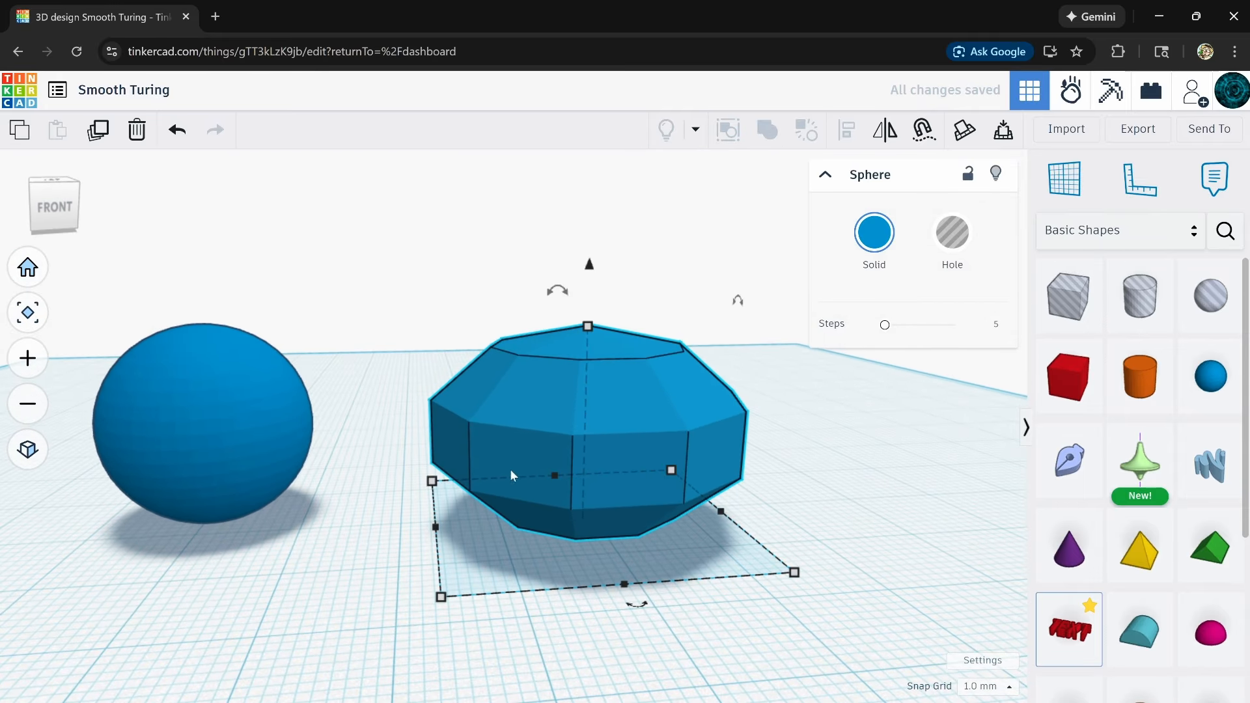
# - Reposition both spheres with a clear gap between them and raise the smooth sphere's Steps to the maximum
pyautogui.moveTo(565, 500); pyautogui.dragTo(658, 455)
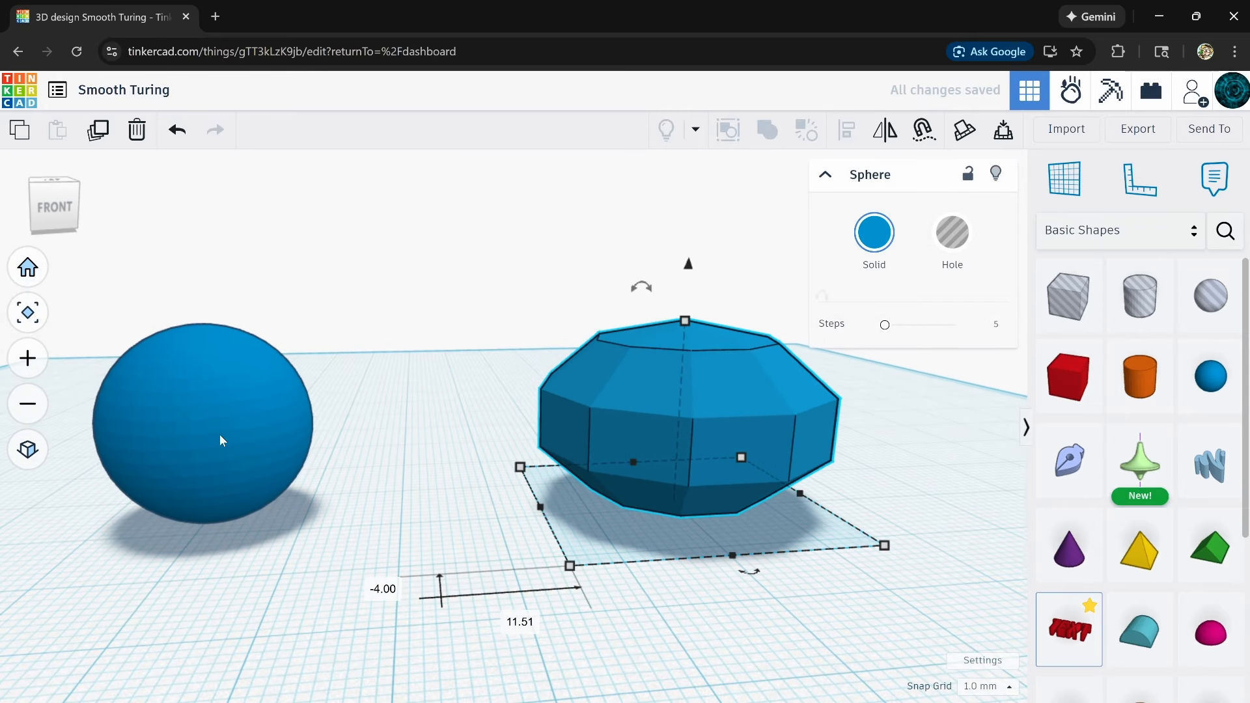
pyautogui.moveTo(224, 438); pyautogui.dragTo(314, 447)
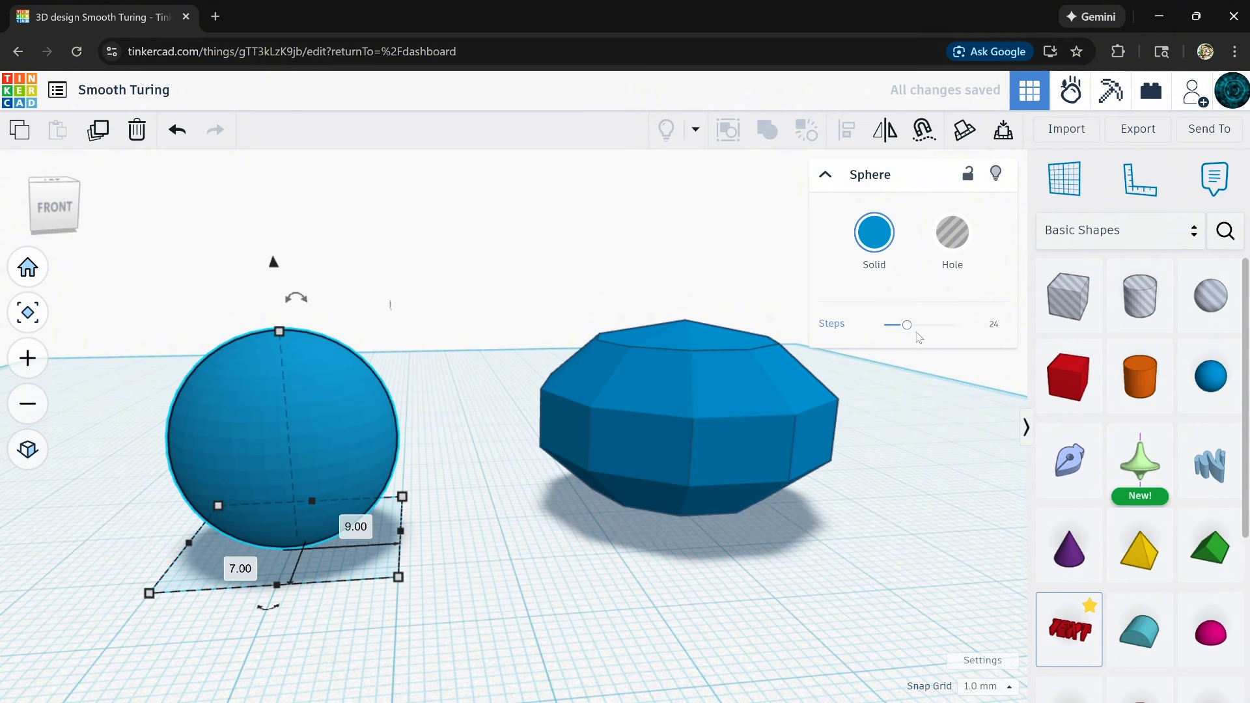
pyautogui.moveTo(906, 324); pyautogui.dragTo(953, 324)
pyautogui.moveTo(209, 447); pyautogui.dragTo(446, 437, button='middle')
pyautogui.moveTo(806, 432); pyautogui.dragTo(913, 412)
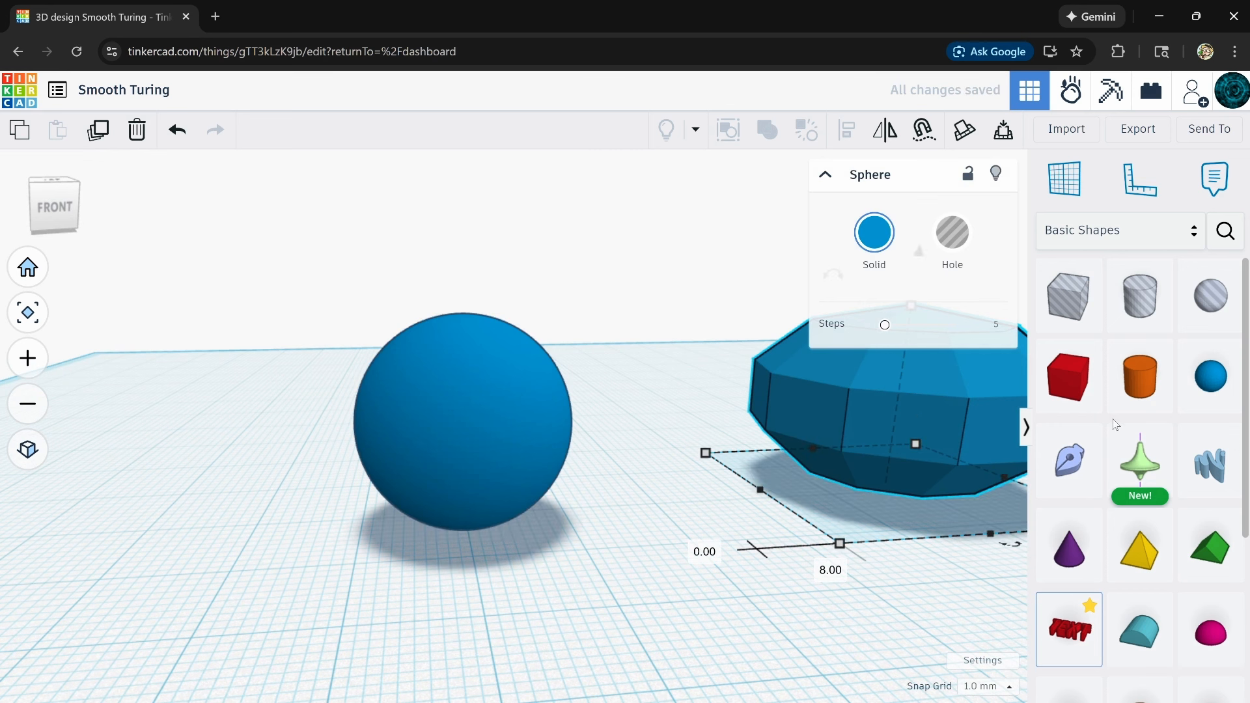
# - Place a hole box beside the smooth sphere and tilt it so one face cuts slightly into the sphere
pyautogui.moveTo(1090, 312); pyautogui.dragTo(647, 445)
pyautogui.moveTo(641, 277); pyautogui.dragTo(670, 429)
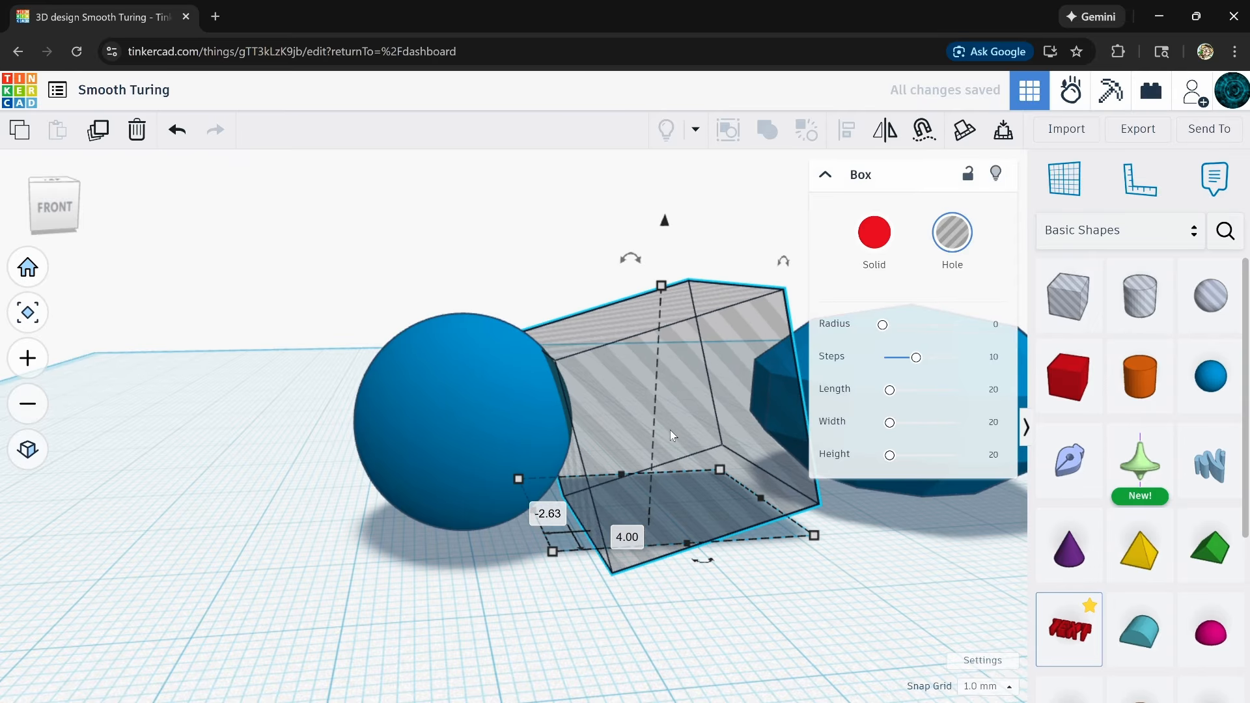
pyautogui.moveTo(670, 429); pyautogui.dragTo(643, 488, button='right')
# - Duplicate the tilted hole box, raise the copy above the original and rotate it to a steeper tilt
pyautogui.click(97, 134)
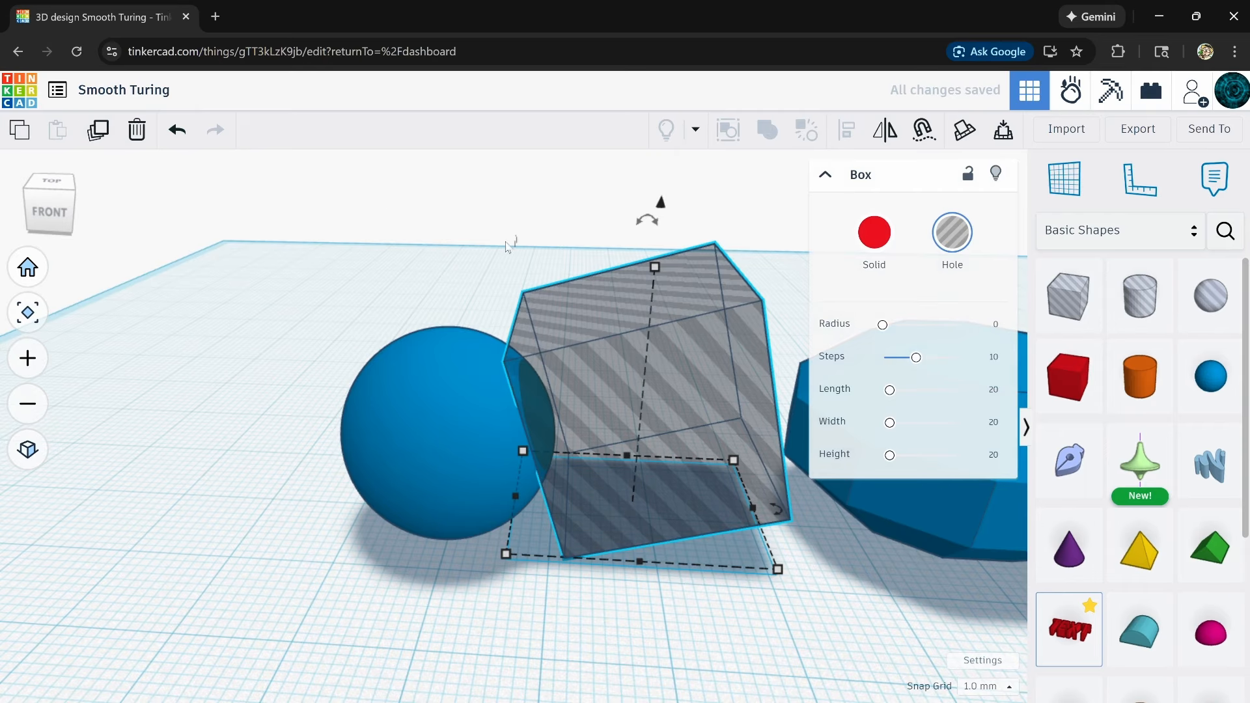
pyautogui.press('Up')
pyautogui.press('Up')
pyautogui.press('Up')
pyautogui.press('Down')
pyautogui.press('Down')
pyautogui.press('Down')
pyautogui.hotkey('ctrl', 'Up')
pyautogui.hotkey('ctrl', 'Up')
pyautogui.hotkey('ctrl', 'Up')
pyautogui.hotkey('ctrl', 'Up')
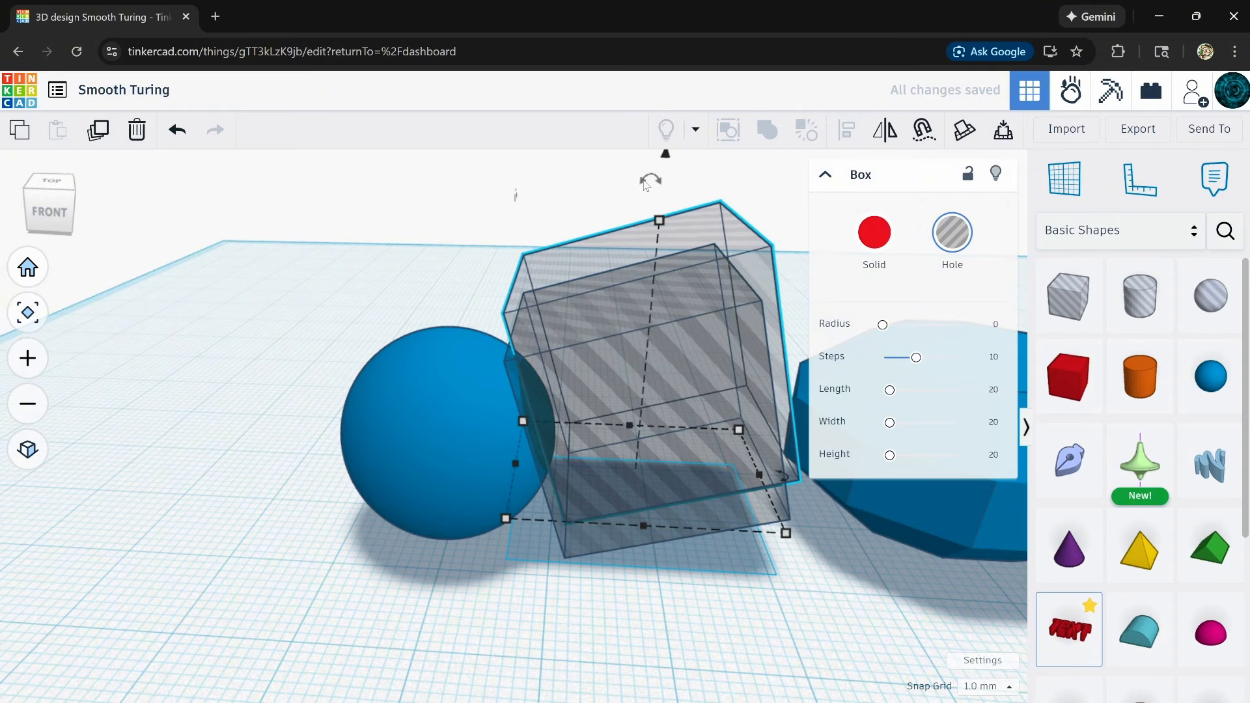
pyautogui.moveTo(646, 186); pyautogui.dragTo(540, 140)
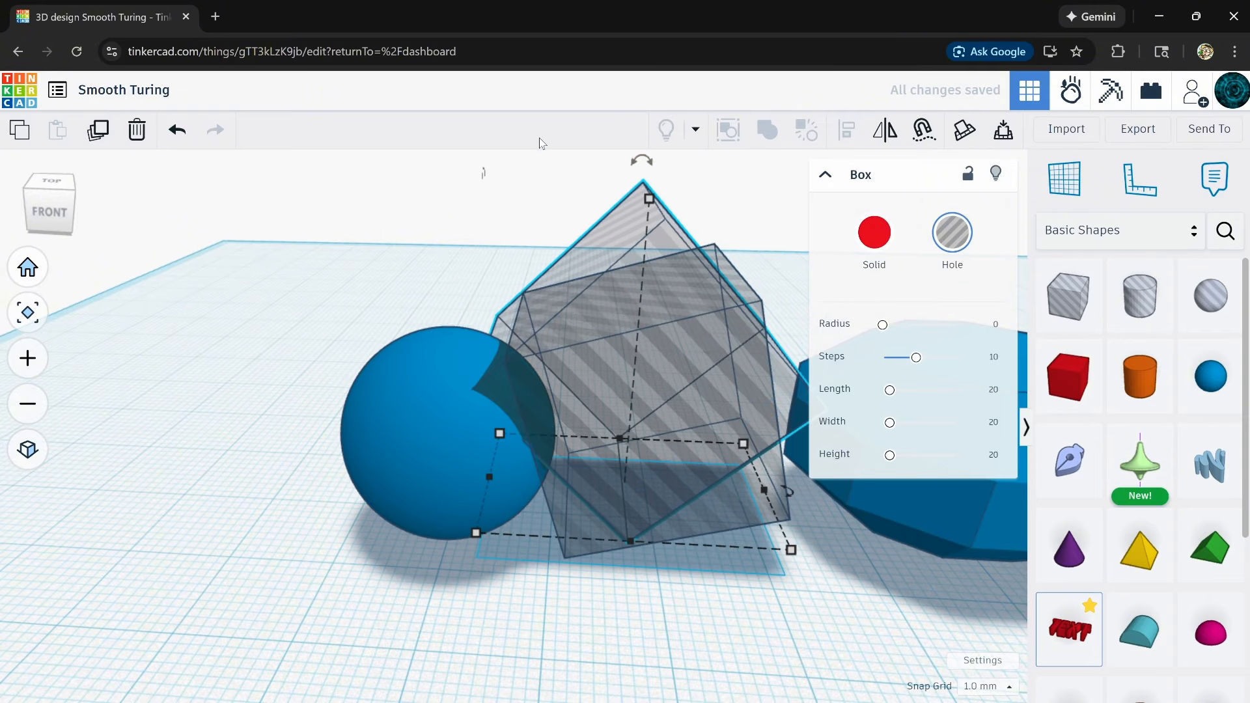
# - Shift the second hole box left over the smooth sphere and raise it until it only clips the upper right edge
pyautogui.press('Left')
pyautogui.press('Left')
pyautogui.press('Left')
pyautogui.press('Left')
pyautogui.press('Left')
pyautogui.press('Left')
pyautogui.press('Left')
pyautogui.hotkey('ctrl', 'Up')
pyautogui.hotkey('ctrl', 'Up')
pyautogui.hotkey('ctrl', 'Up')
pyautogui.hotkey('ctrl', 'Up')
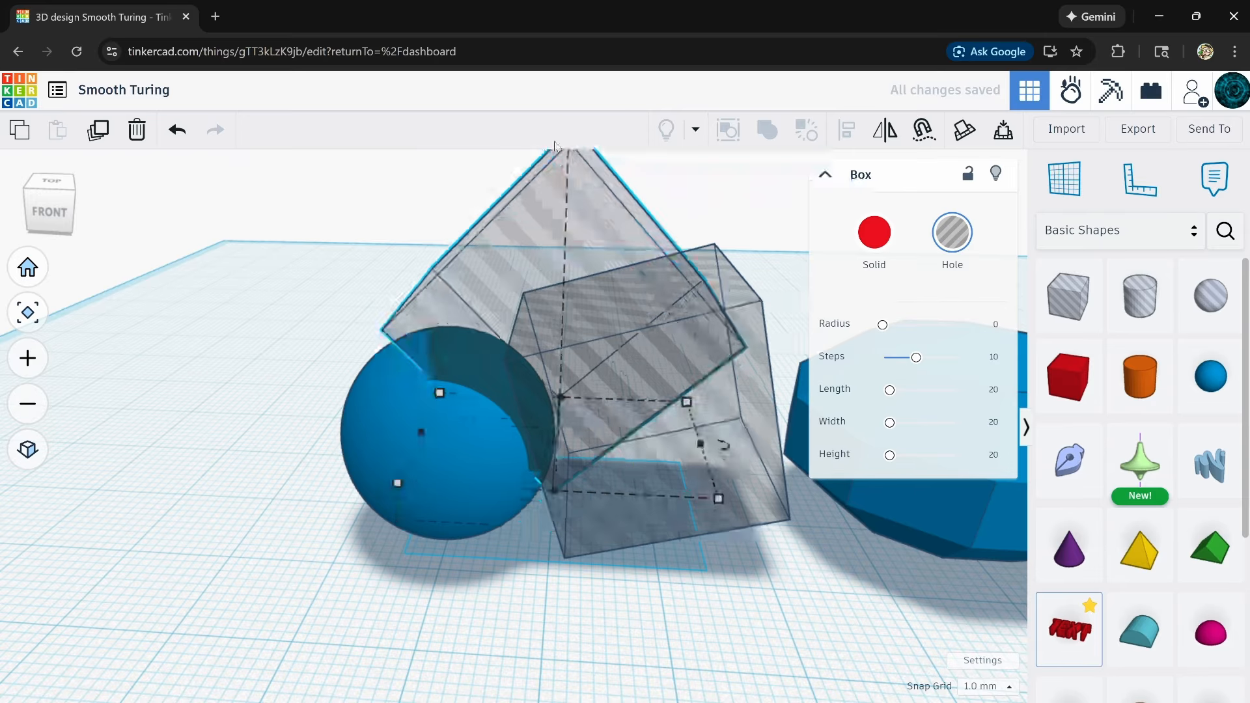
pyautogui.hotkey('ctrl', 'Up')
pyautogui.hotkey('ctrl', 'Up')
pyautogui.hotkey('ctrl', 'Up')
pyautogui.hotkey('ctrl', 'Up')
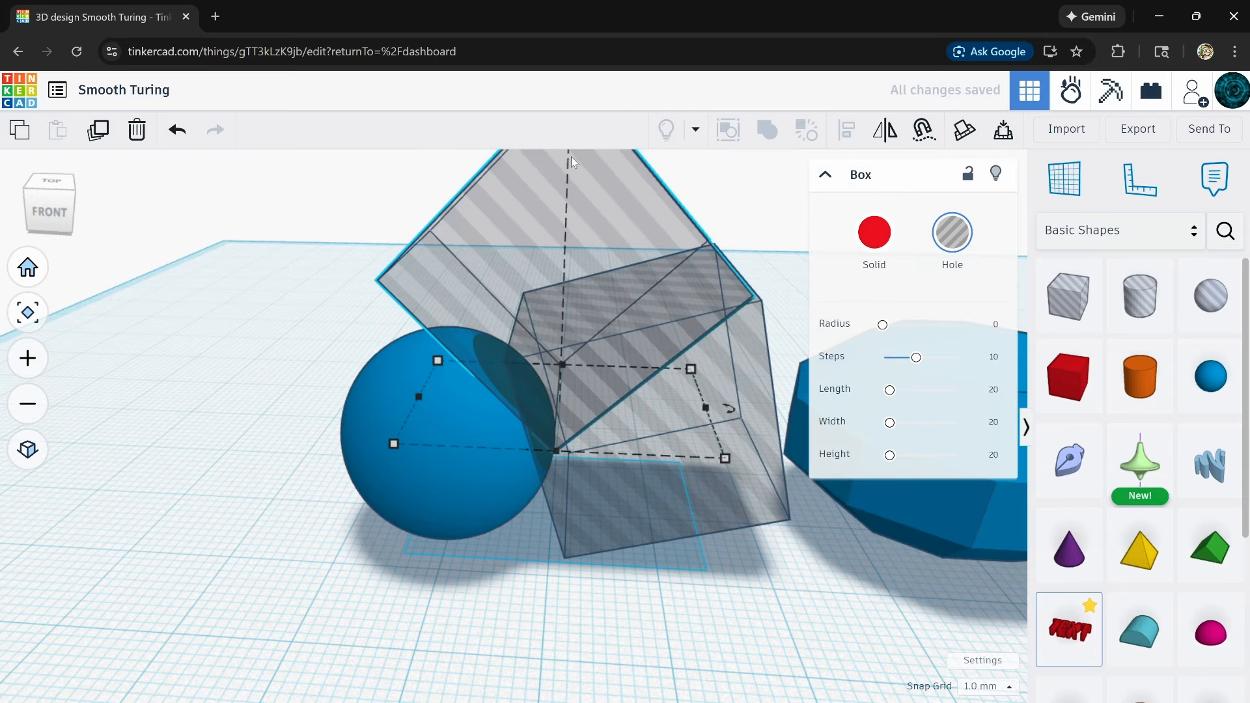
# - Duplicate the second hole box and lower the new copy onto the upper part of the smooth sphere
pyautogui.moveTo(571, 156); pyautogui.dragTo(642, 257, button='right')
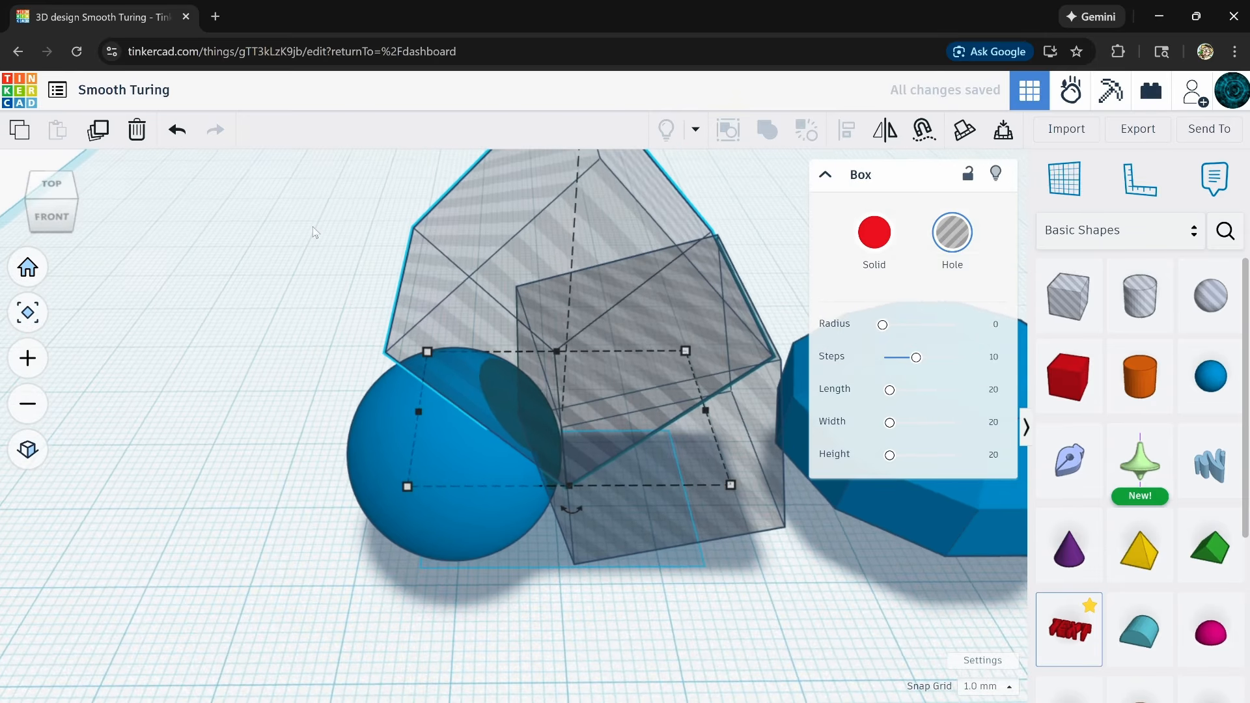
pyautogui.click(99, 131)
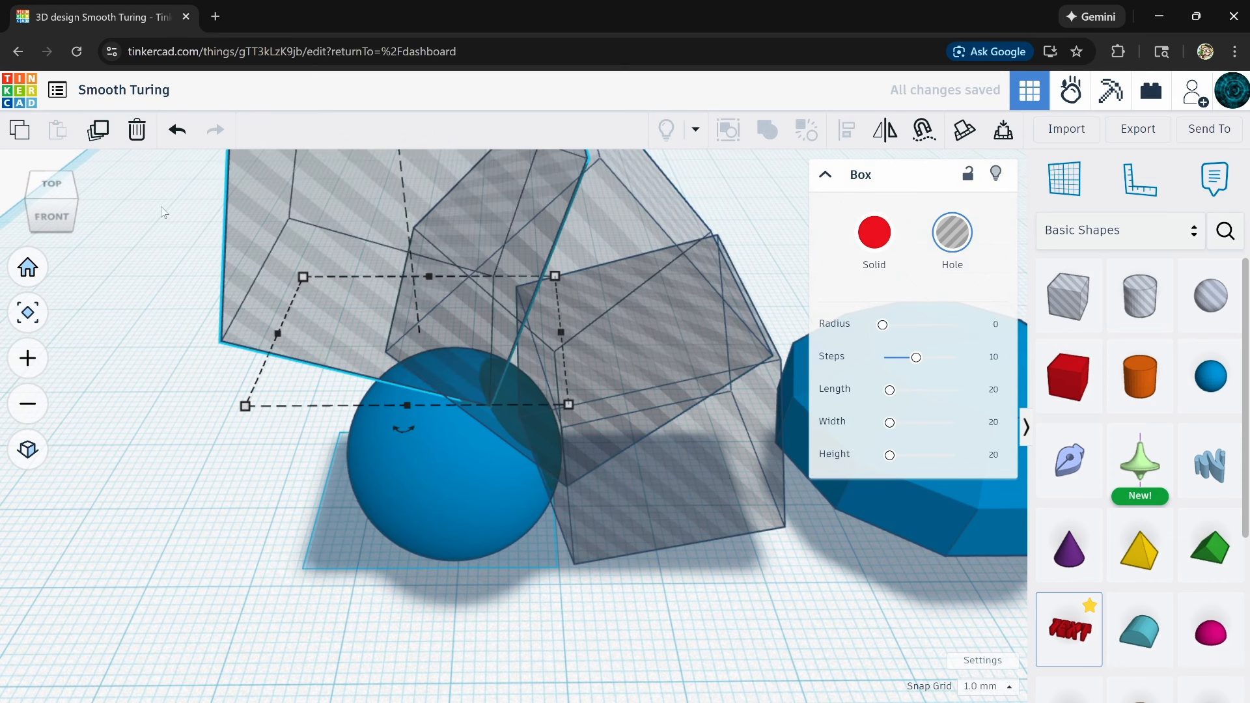
pyautogui.hotkey('ctrl', 'Down')
pyautogui.hotkey('ctrl', 'Down')
pyautogui.hotkey('ctrl', 'Down')
pyautogui.hotkey('ctrl', 'Down')
pyautogui.hotkey('ctrl', 'Down')
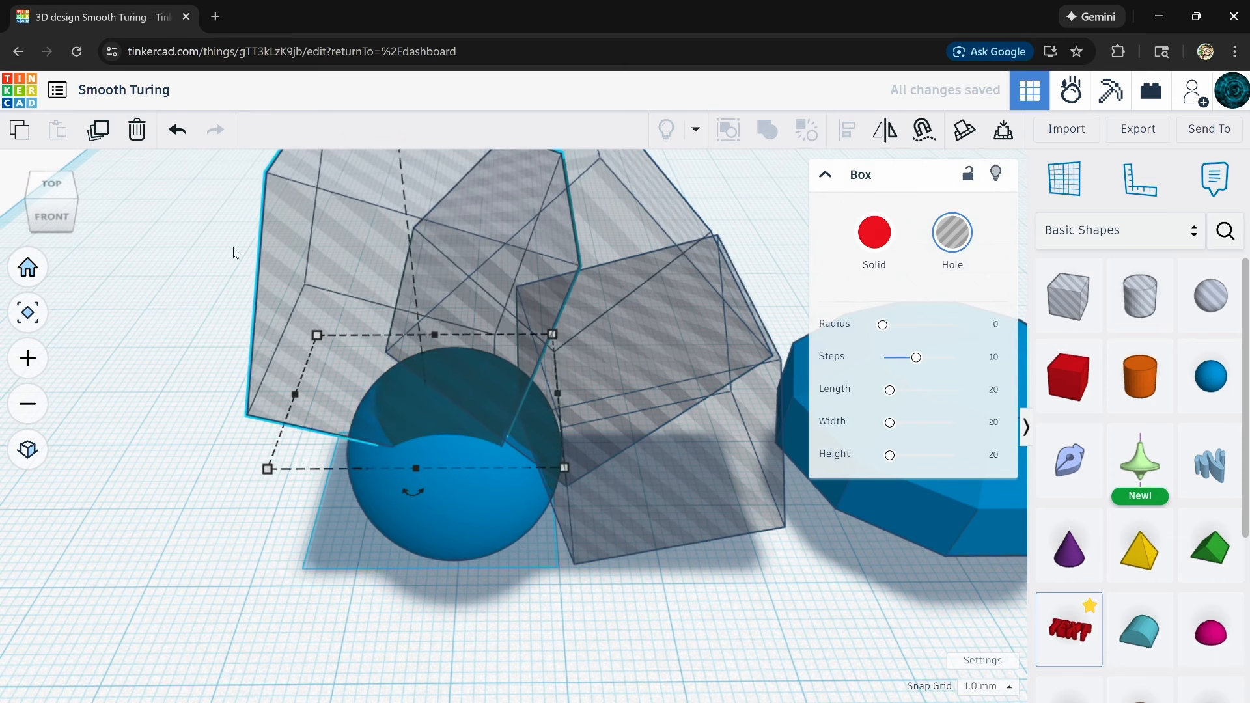
pyautogui.scroll(-3, 416, 334)
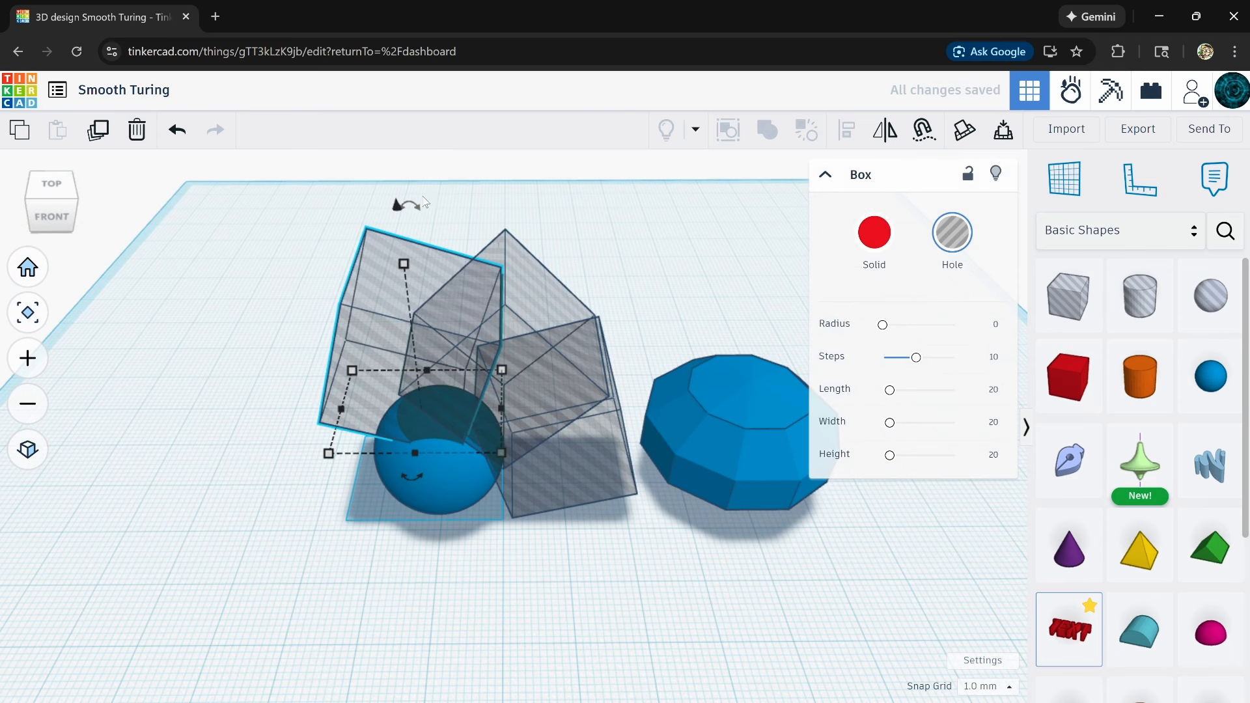
# - Rotate the third hole box to a slight tilt and nudge it right so it clips the sphere's top
pyautogui.moveTo(417, 204); pyautogui.dragTo(349, 137)
pyautogui.press('Right')
pyautogui.press('Right')
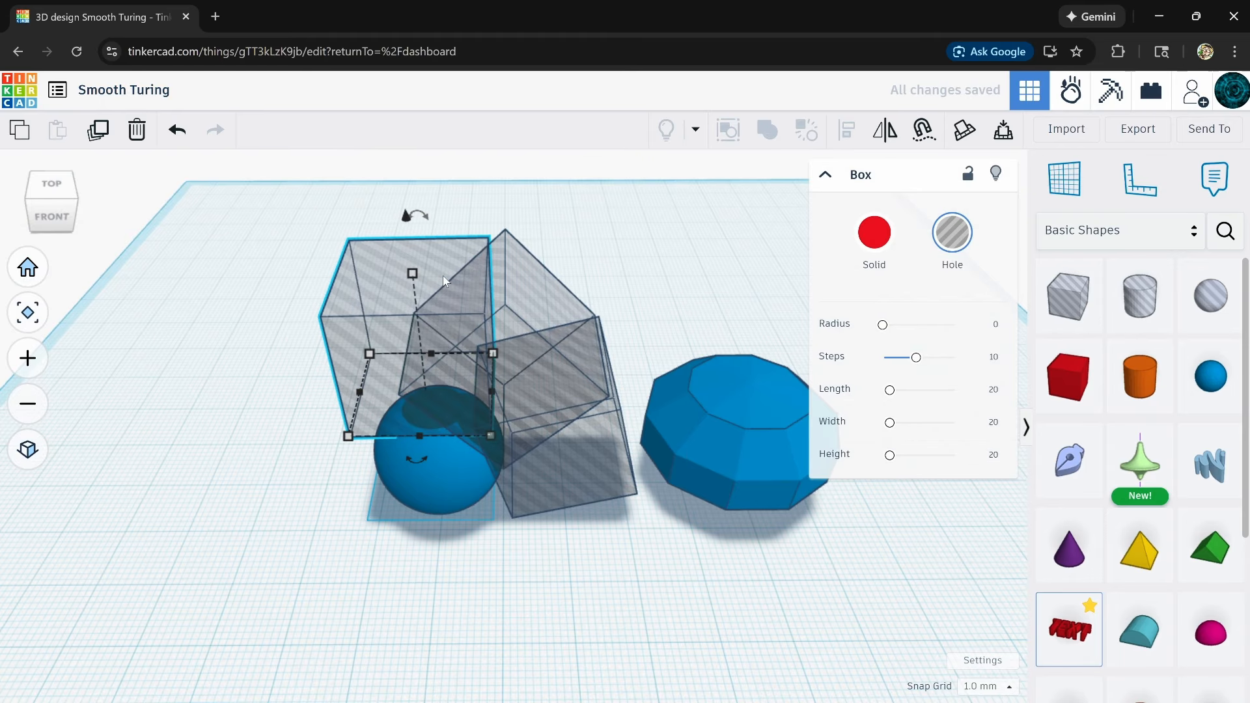
pyautogui.moveTo(428, 213); pyautogui.dragTo(456, 142)
pyautogui.moveTo(572, 579); pyautogui.dragTo(551, 526, button='right')
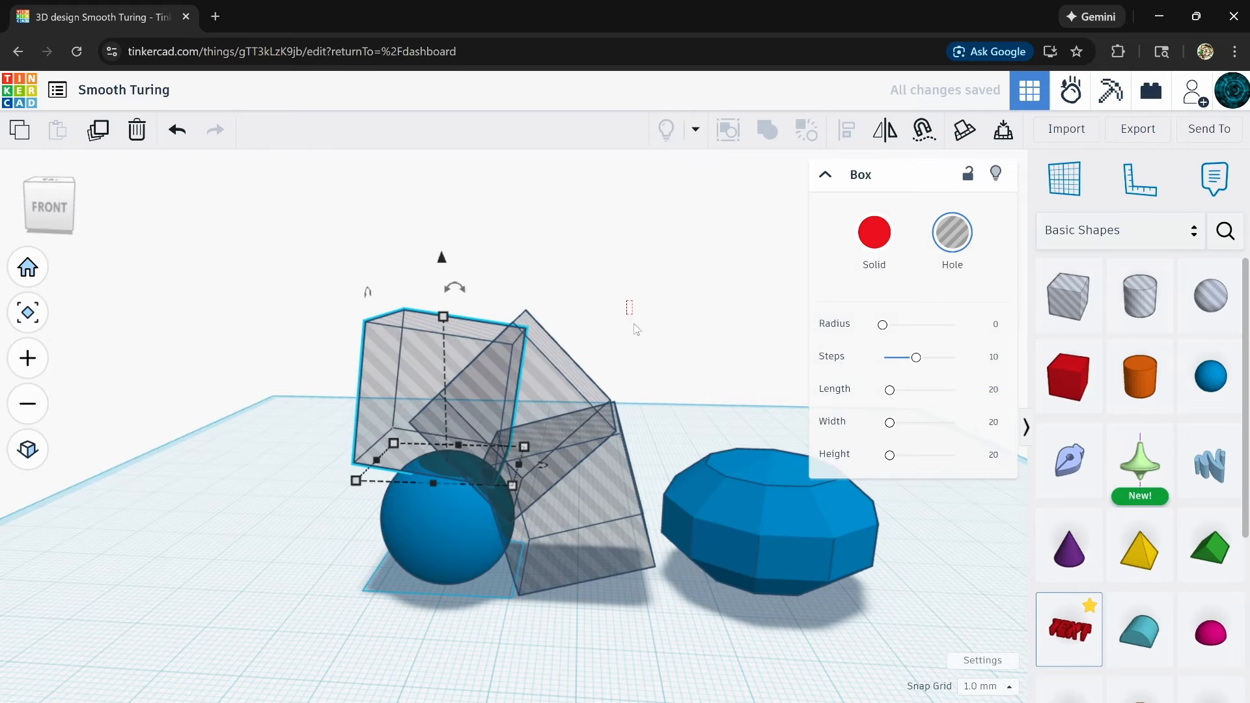
# - Duplicate all three hole boxes together and lower the copies toward the underside of the smooth sphere
pyautogui.moveTo(529, 469); pyautogui.dragTo(521, 471)
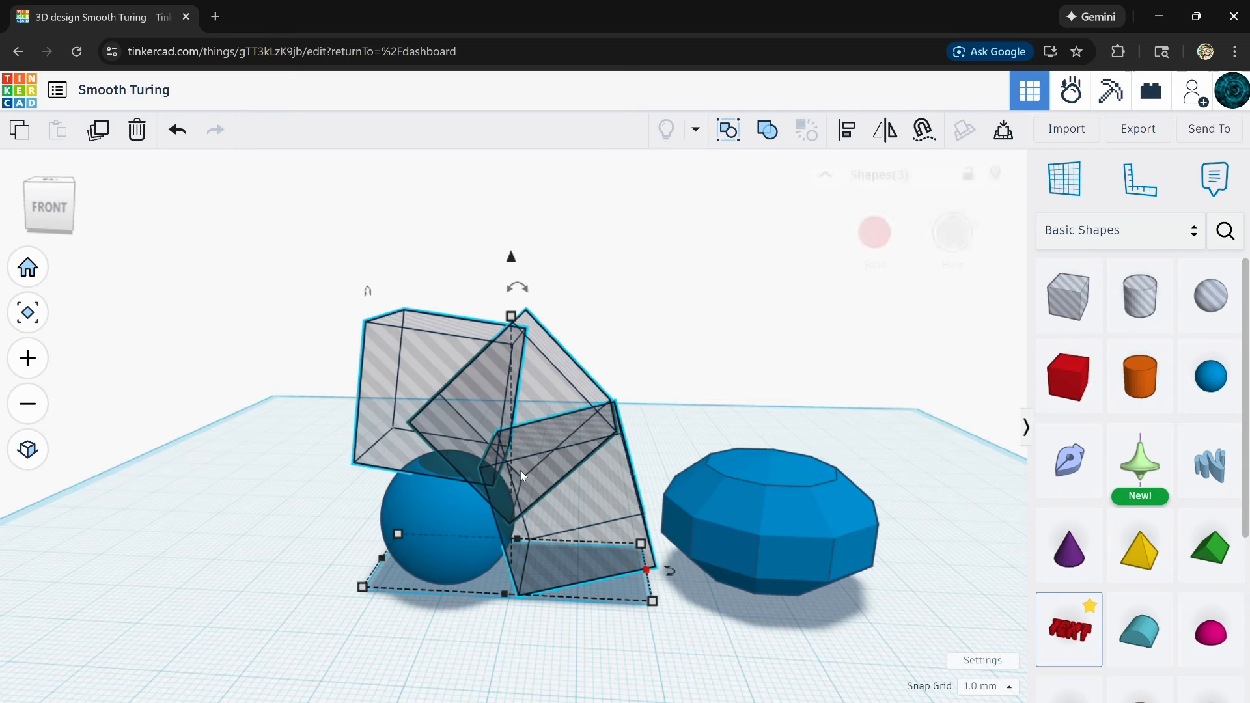
pyautogui.click(98, 130)
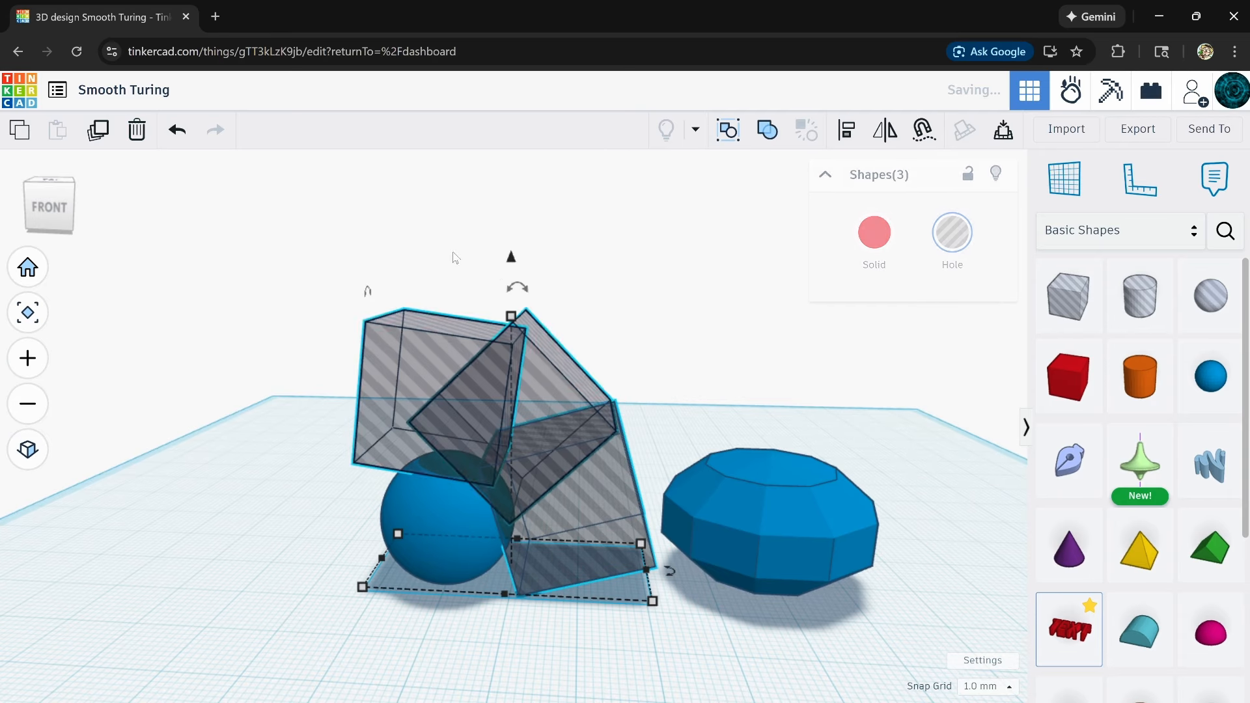
pyautogui.hotkey('ctrl', 'Down')
pyautogui.hotkey('ctrl', 'Down')
pyautogui.hotkey('ctrl', 'Down')
pyautogui.hotkey('ctrl', 'Down')
pyautogui.hotkey('ctrl', 'Down')
pyautogui.hotkey('ctrl', 'Down')
pyautogui.hotkey('ctrl', 'Down')
pyautogui.hotkey('ctrl', 'Down')
pyautogui.hotkey('ctrl', 'Down')
pyautogui.hotkey('ctrl', 'Down')
pyautogui.hotkey('ctrl', 'Down')
pyautogui.hotkey('ctrl', 'Down')
pyautogui.hotkey('ctrl', 'Down')
pyautogui.hotkey('ctrl', 'Down')
pyautogui.hotkey('ctrl', 'Down')
pyautogui.hotkey('ctrl', 'Down')
pyautogui.hotkey('ctrl', 'Down')
pyautogui.hotkey('ctrl', 'Down')
pyautogui.hotkey('ctrl', 'Down')
pyautogui.hotkey('ctrl', 'Down')
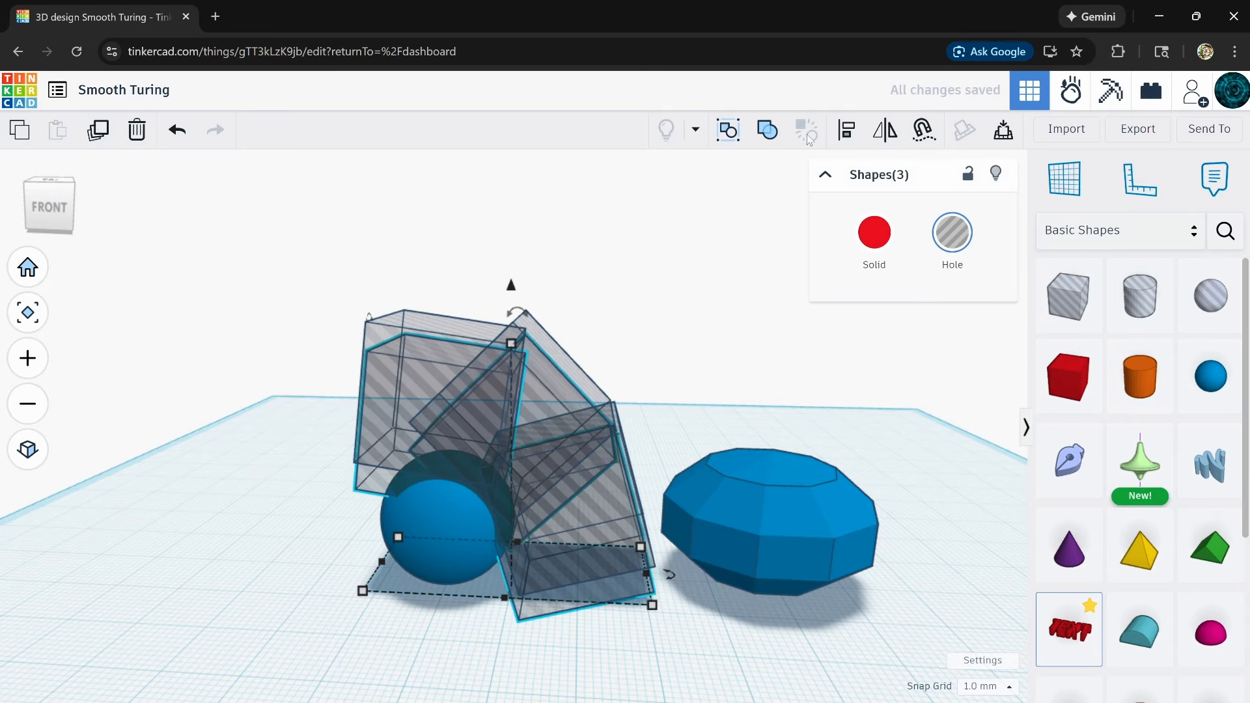
# - Mirror the three copied hole boxes vertically and raise them against the lower right side of the smooth sphere
pyautogui.click(884, 131)
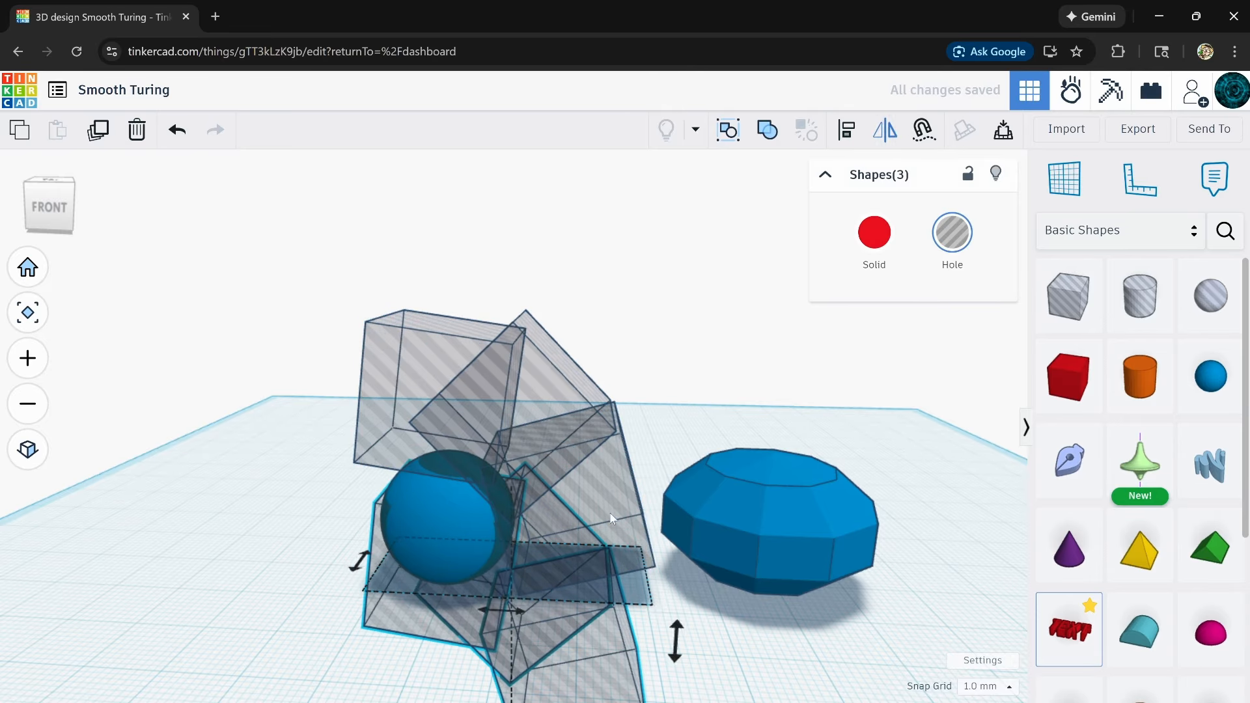
pyautogui.click(675, 641)
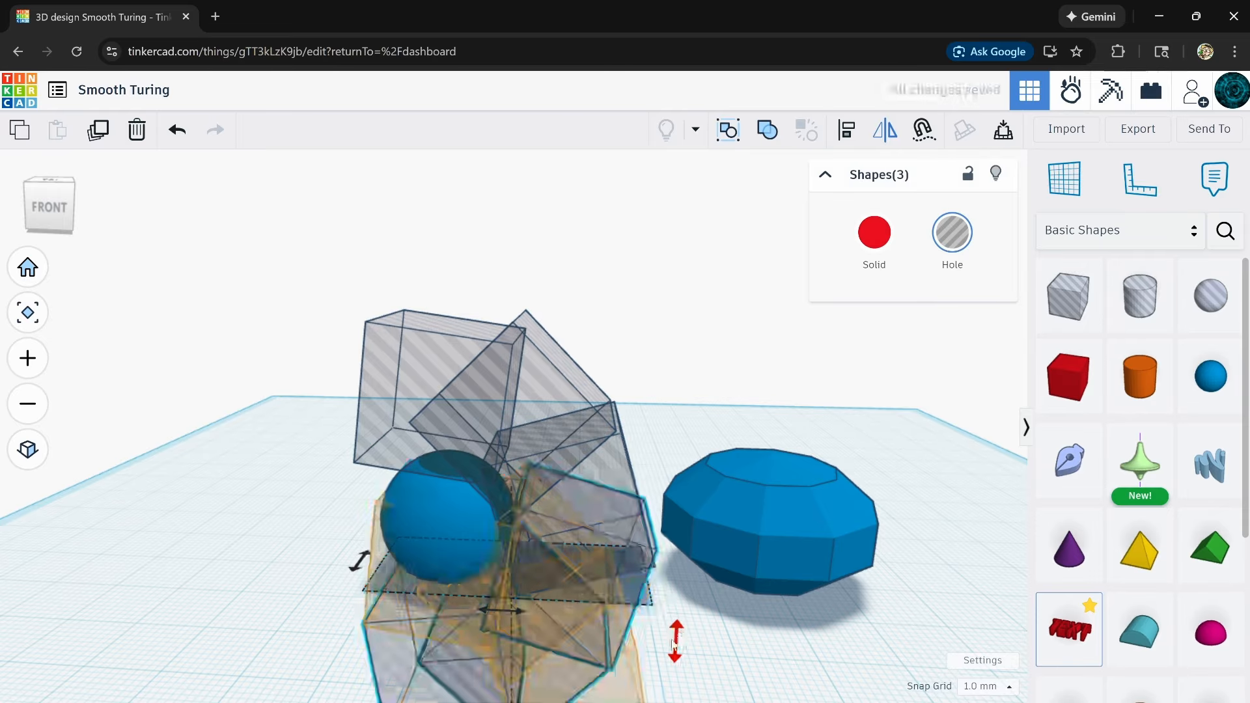
pyautogui.moveTo(677, 638); pyautogui.dragTo(640, 663, button='right')
pyautogui.hotkey('ctrl', 'Up')
pyautogui.hotkey('ctrl', 'Up')
pyautogui.hotkey('ctrl', 'Up')
pyautogui.hotkey('ctrl', 'Up')
pyautogui.hotkey('ctrl', 'Up')
pyautogui.hotkey('ctrl', 'Up')
pyautogui.hotkey('ctrl', 'Up')
pyautogui.hotkey('ctrl', 'Up')
pyautogui.hotkey('ctrl', 'Up')
pyautogui.hotkey('ctrl', 'Up')
pyautogui.scroll(-5, 637, 664)
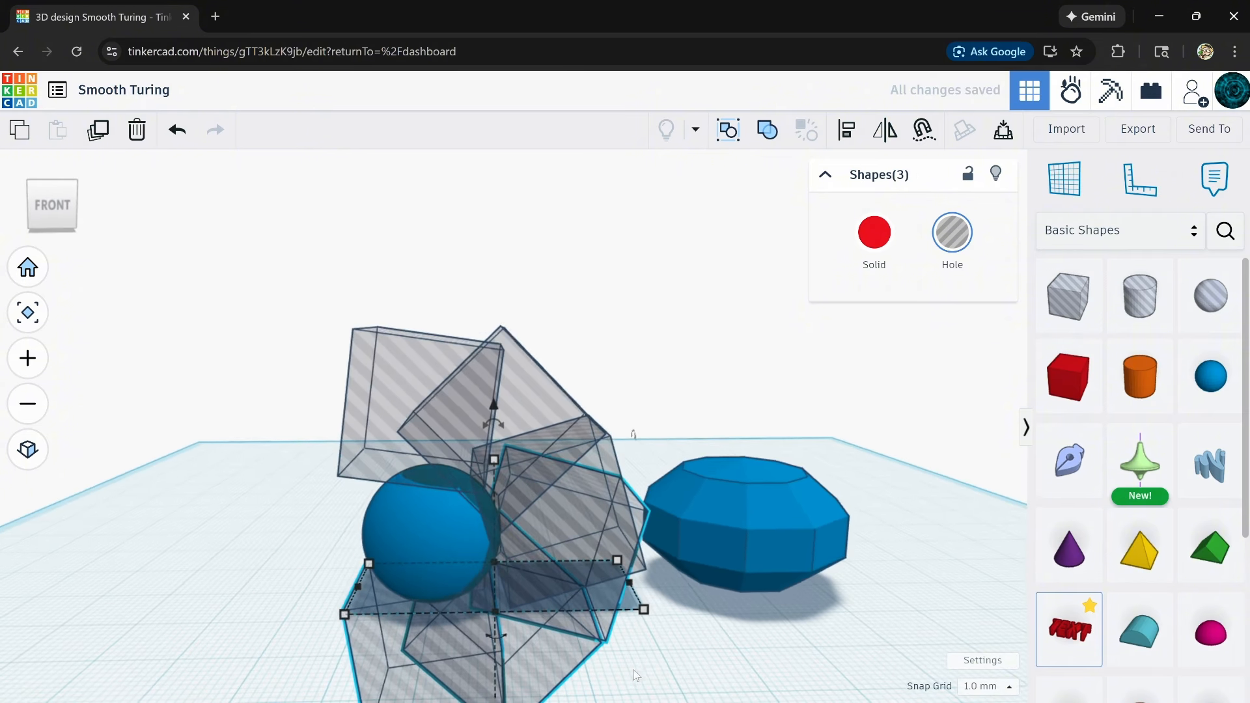
# - Duplicate the six hole boxes without the smooth sphere and move the copies to the sphere's left side
pyautogui.moveTo(596, 431); pyautogui.dragTo(456, 694)
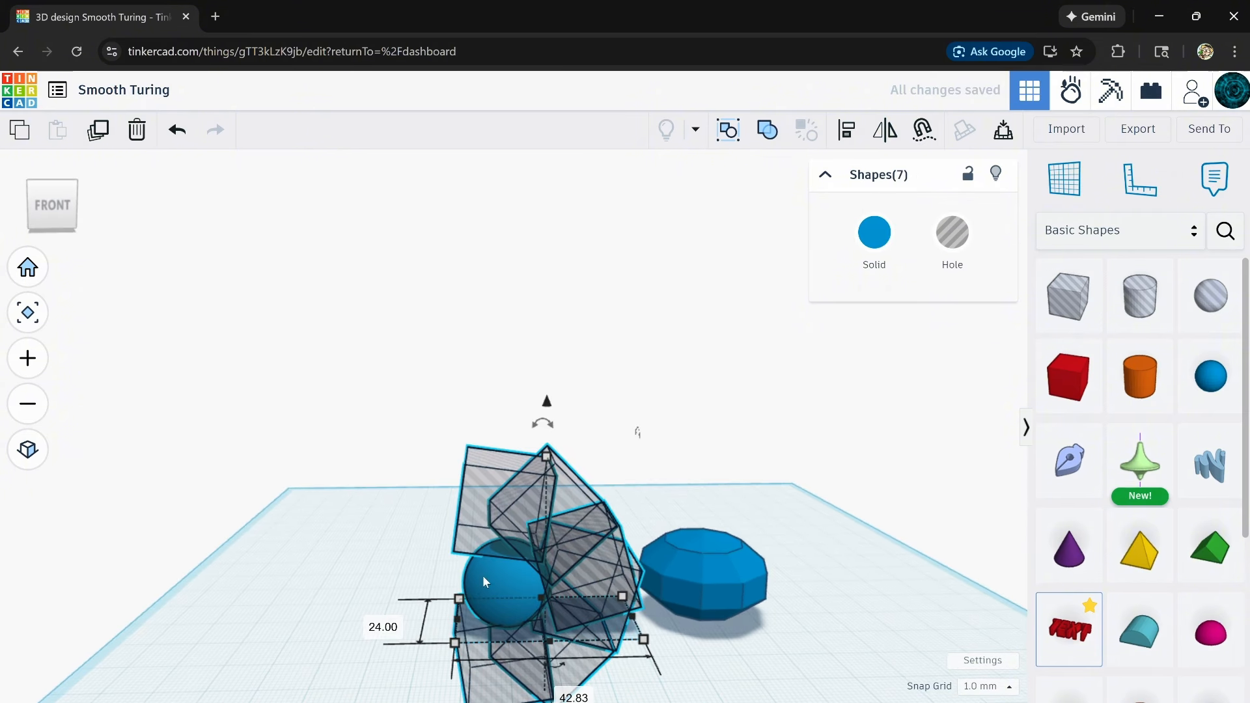
pyautogui.keyDown('shift'); pyautogui.click(487, 574); pyautogui.keyUp('shift')
pyautogui.click(101, 135)
pyautogui.press('Left')
pyautogui.press('Left')
pyautogui.press('Left')
pyautogui.press('Left')
pyautogui.press('Left')
pyautogui.press('Left')
pyautogui.press('Left')
pyautogui.press('Left')
pyautogui.press('Left')
pyautogui.press('Left')
pyautogui.press('Left')
pyautogui.press('Left')
pyautogui.press('Left')
pyautogui.press('Left')
pyautogui.press('Left')
pyautogui.press('Left')
pyautogui.press('Left')
pyautogui.press('Left')
pyautogui.press('Left')
pyautogui.press('Left')
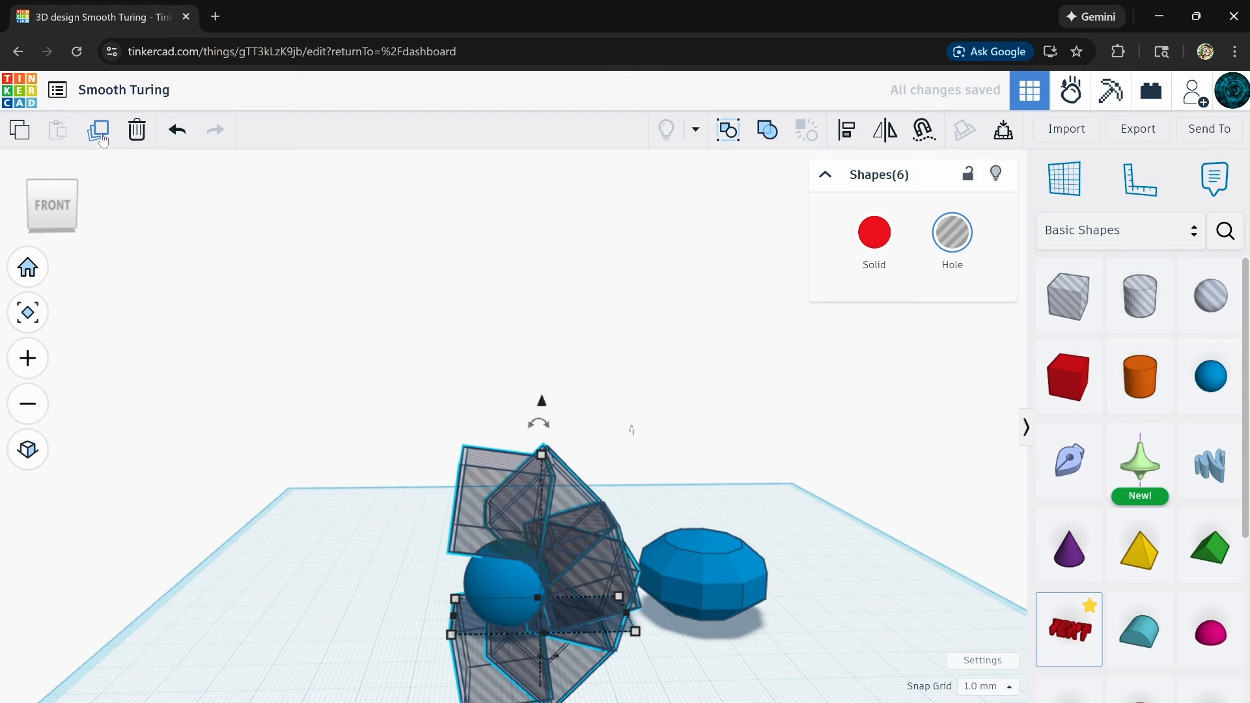
# - Mirror the six copied hole boxes horizontally and position them to close the ring around the smooth sphere
pyautogui.scroll(2, 479, 659)
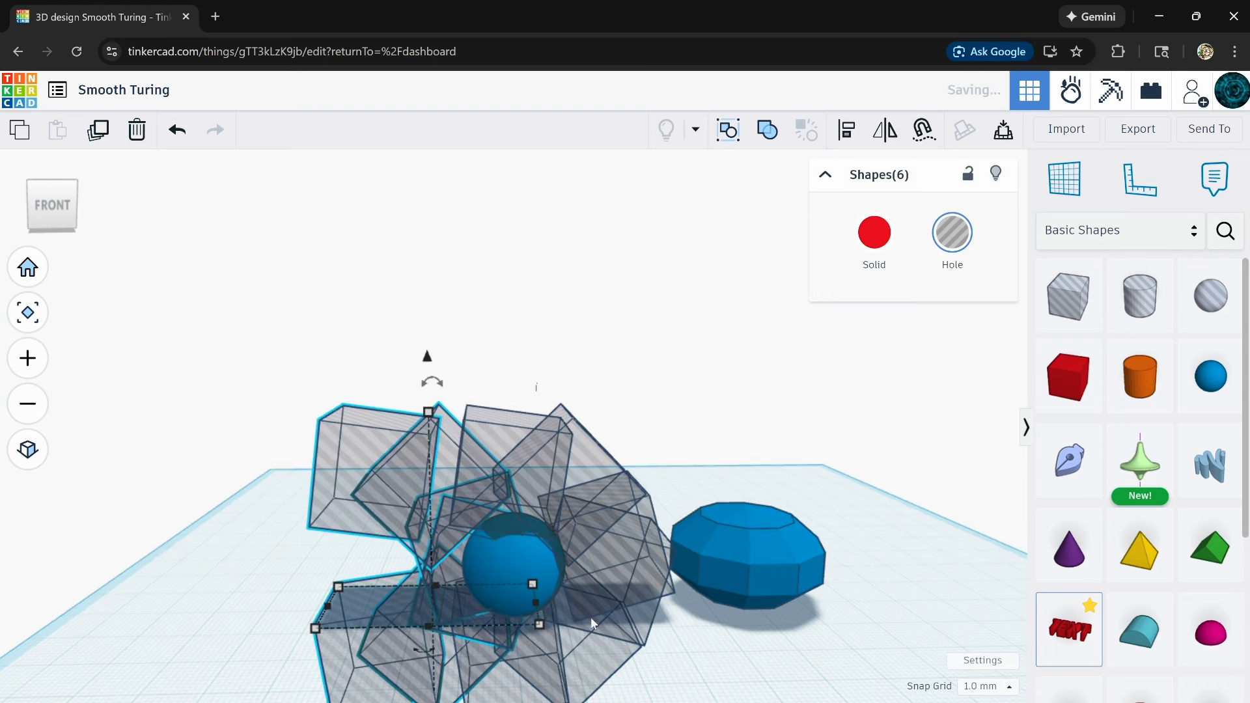
pyautogui.scroll(3, 496, 502)
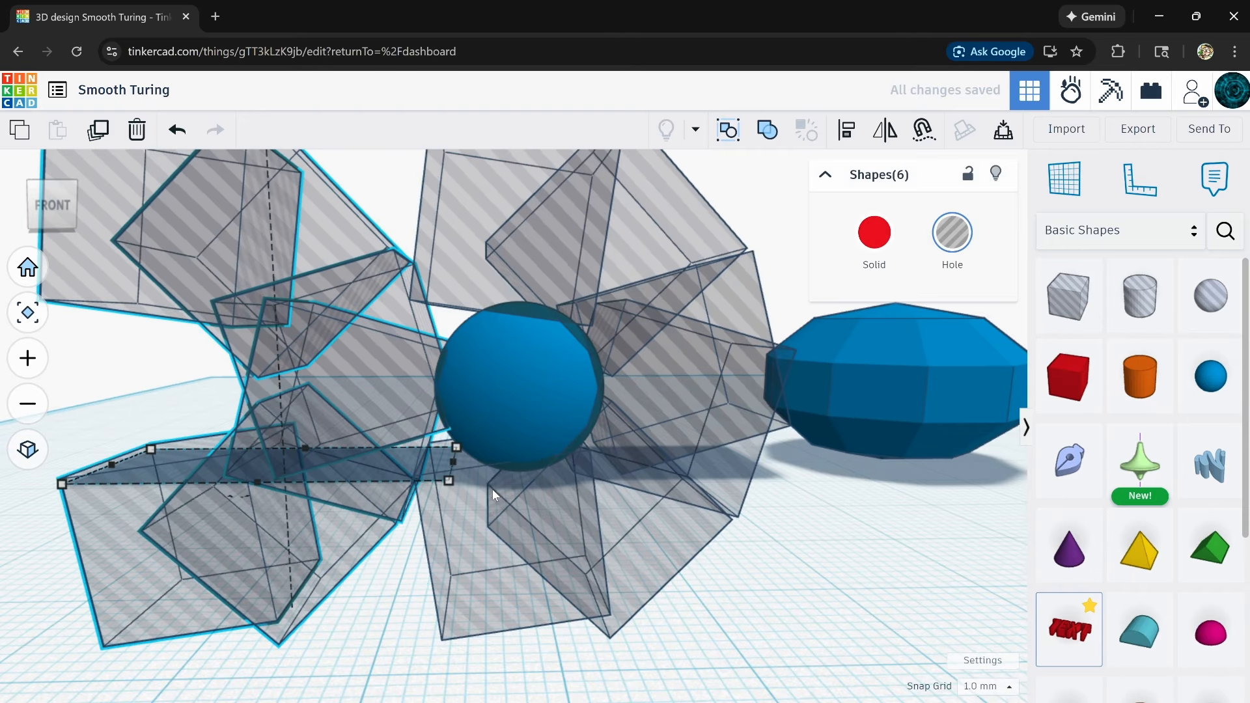
pyautogui.scroll(-3, 493, 490)
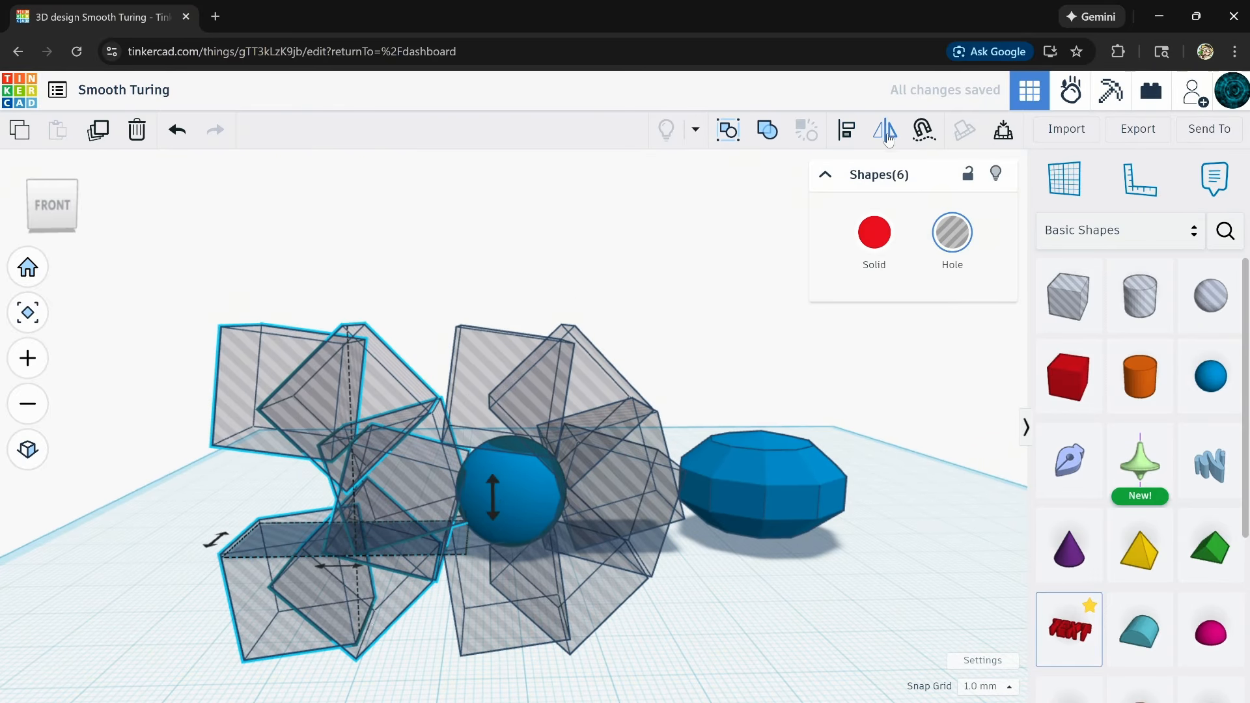
pyautogui.moveTo(341, 565); pyautogui.dragTo(363, 561)
pyautogui.scroll(2, 421, 522)
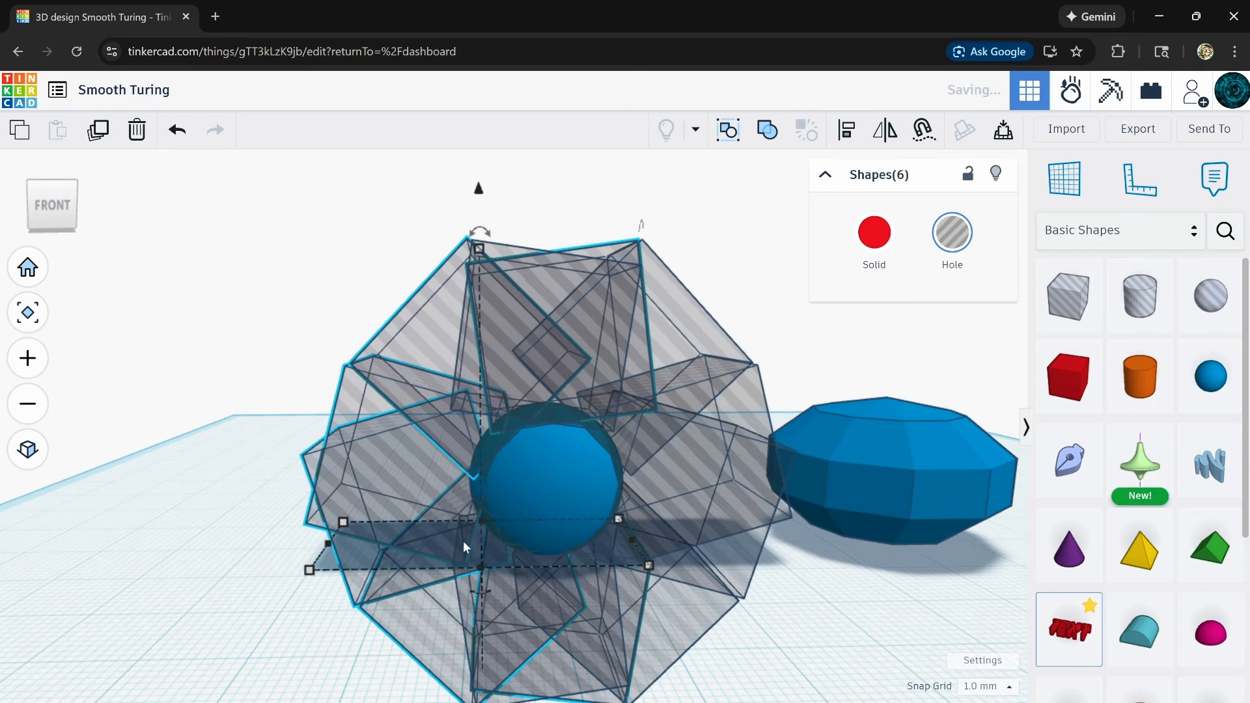
# - Select all twelve hole boxes, duplicate the ring and rotate the copy -45° about the vertical axis
pyautogui.moveTo(463, 542); pyautogui.dragTo(455, 628, button='right')
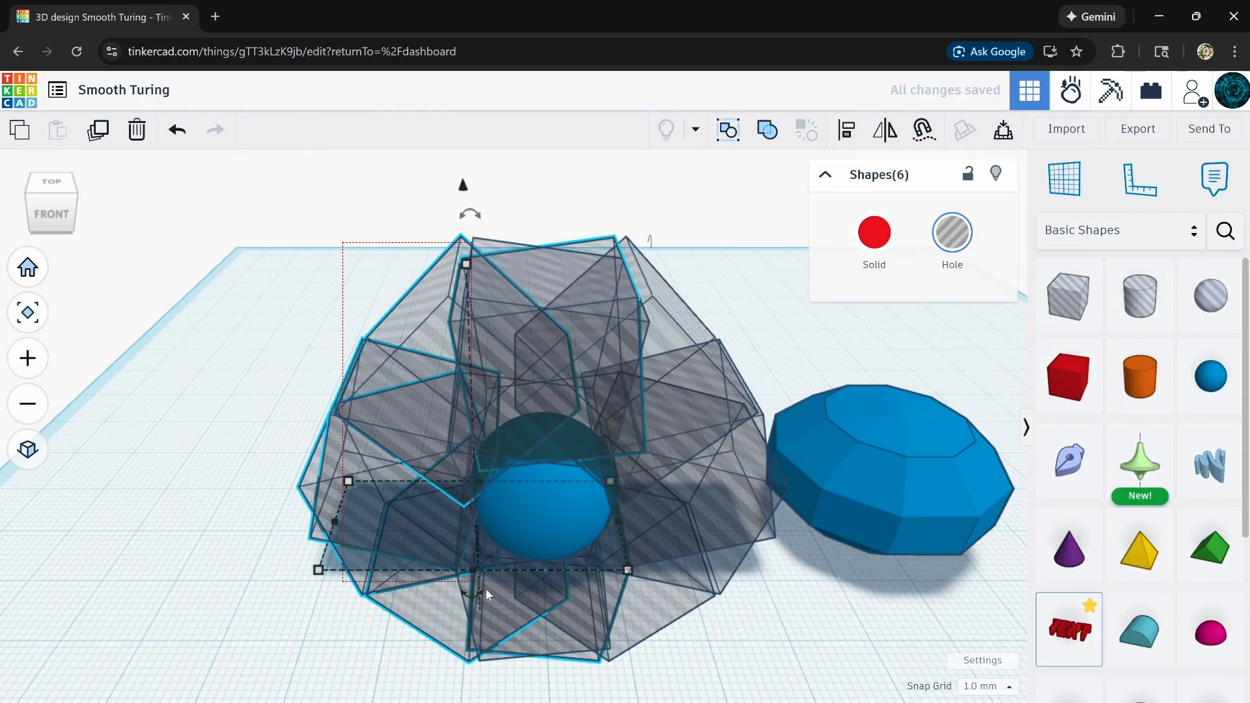
pyautogui.moveTo(720, 665); pyautogui.dragTo(720, 665)
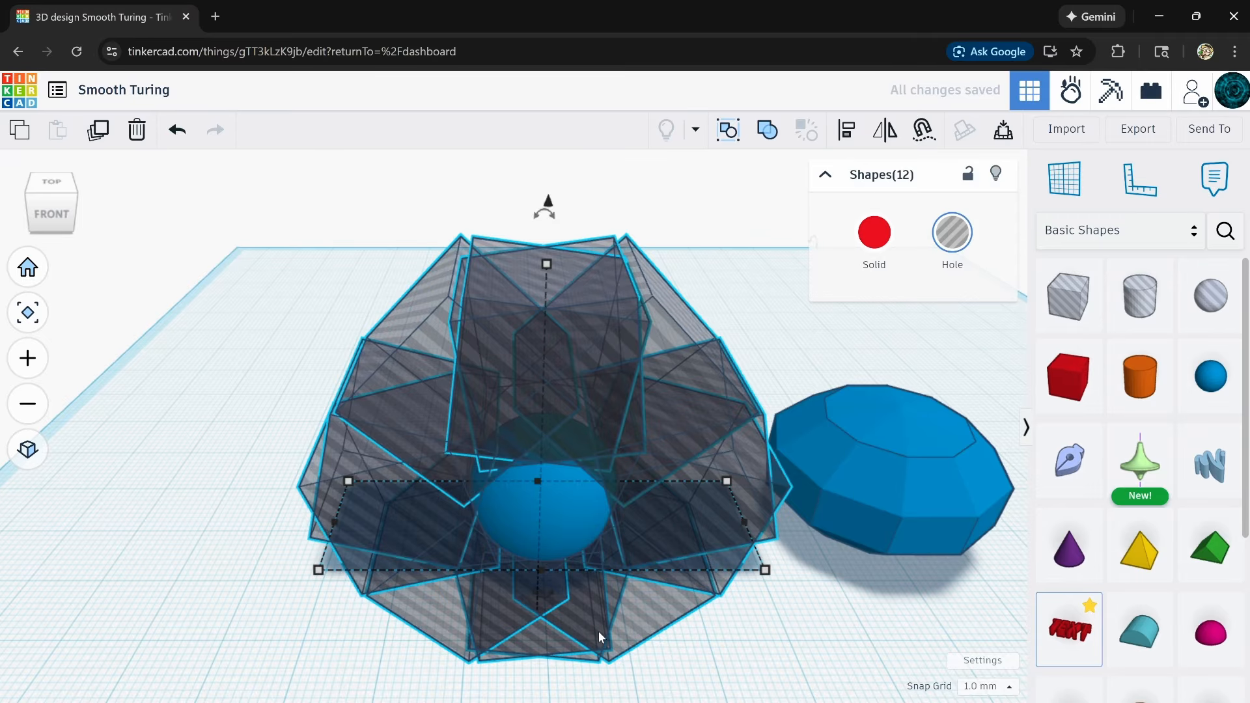
pyautogui.scroll(-3, 600, 637)
pyautogui.moveTo(644, 644); pyautogui.dragTo(610, 573, button='middle')
pyautogui.moveTo(611, 501); pyautogui.dragTo(584, 576, button='right')
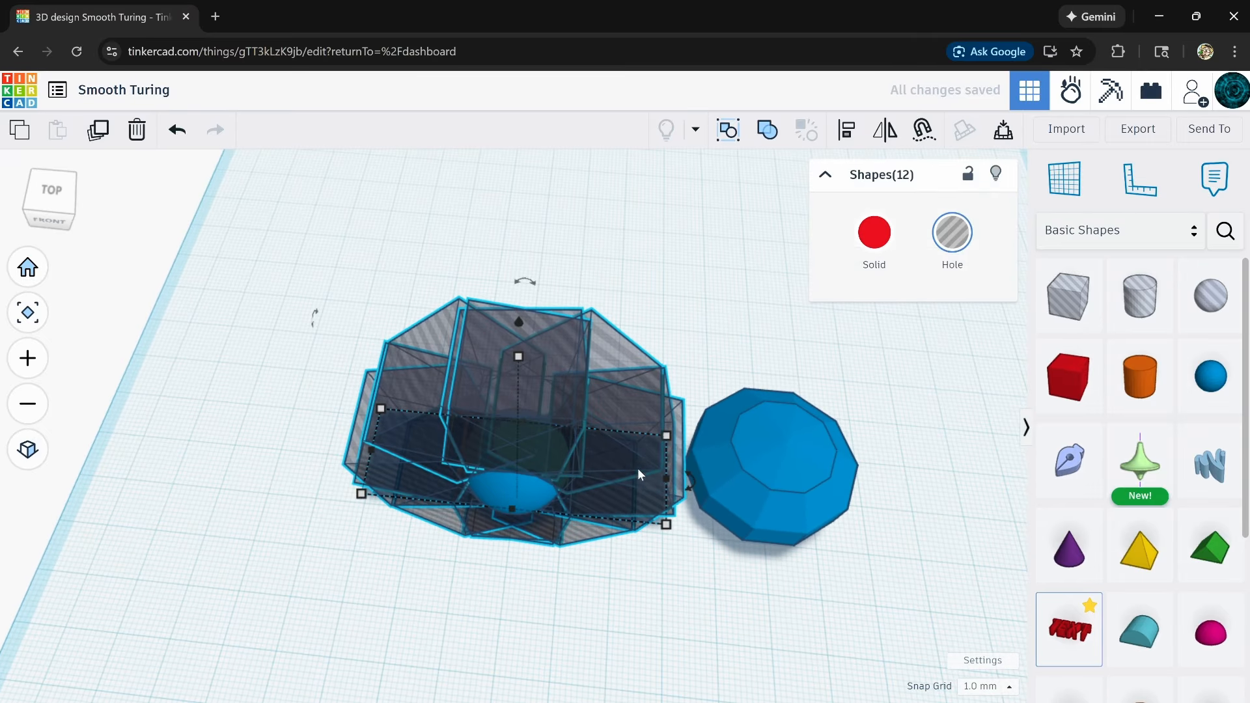
pyautogui.moveTo(688, 484); pyautogui.dragTo(624, 590)
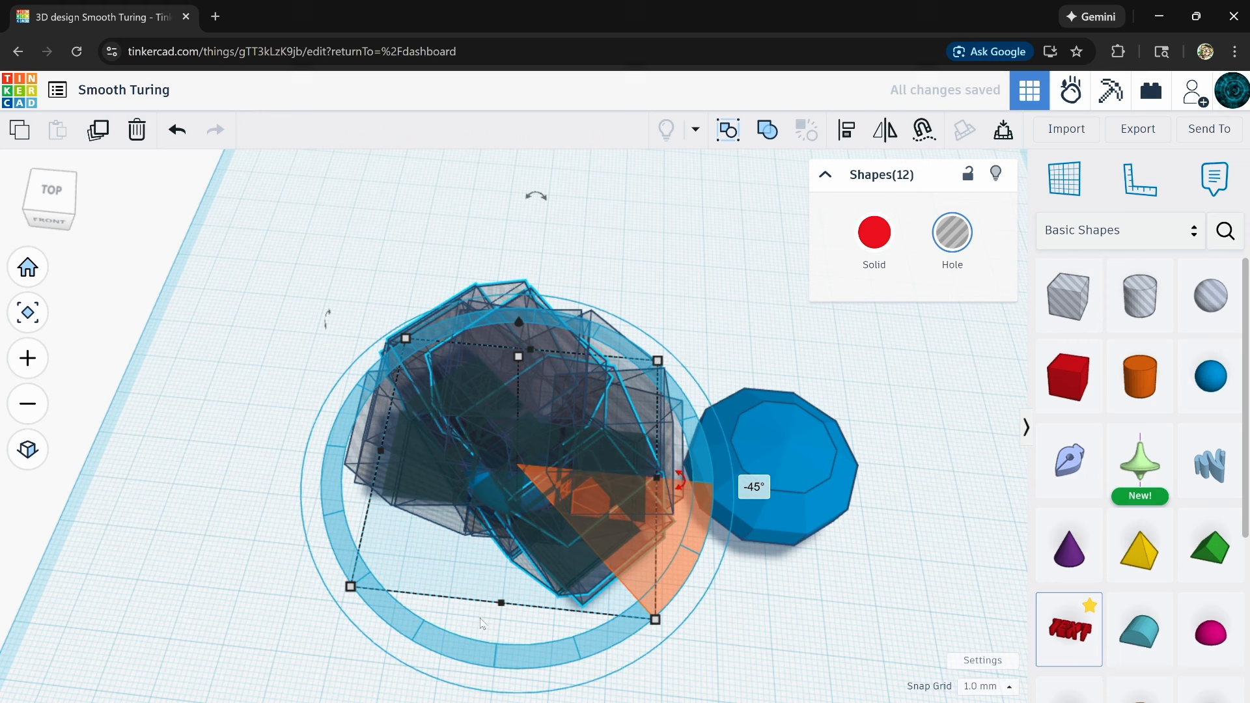
# - Duplicate the rotated ring of hole boxes twice more, repeating the 45° rotation around the smooth sphere
pyautogui.click(97, 140)
pyautogui.click(97, 140)
pyautogui.moveTo(203, 384); pyautogui.dragTo(214, 245, button='right')
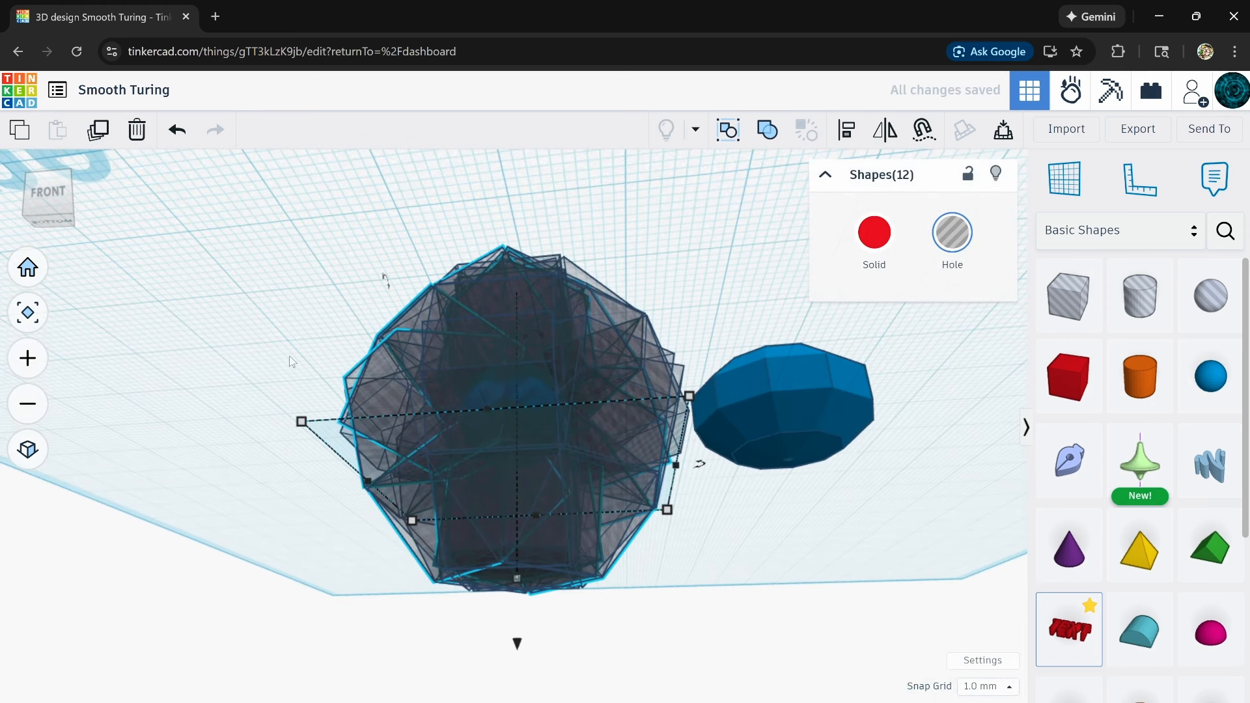
# - Select the smooth sphere together with all the hole boxes and combine them as a Union group to cut the facets
pyautogui.moveTo(291, 363); pyautogui.dragTo(480, 495, button='right')
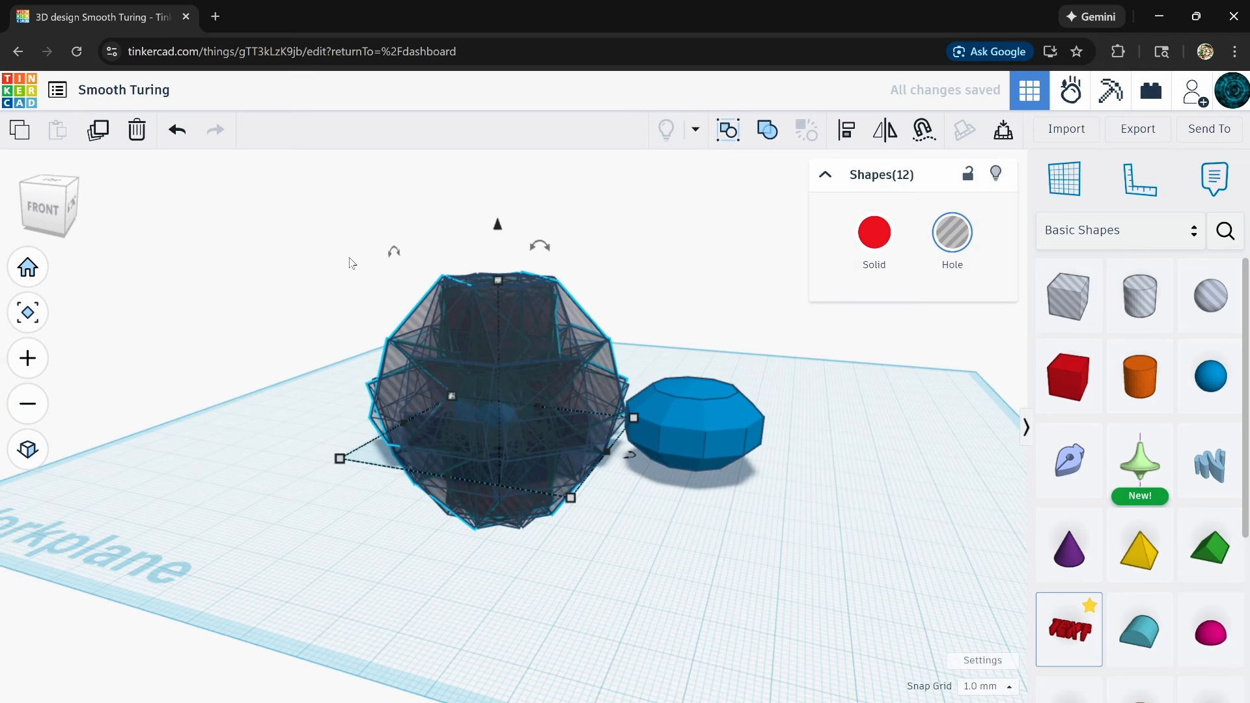
pyautogui.moveTo(613, 570); pyautogui.dragTo(598, 550)
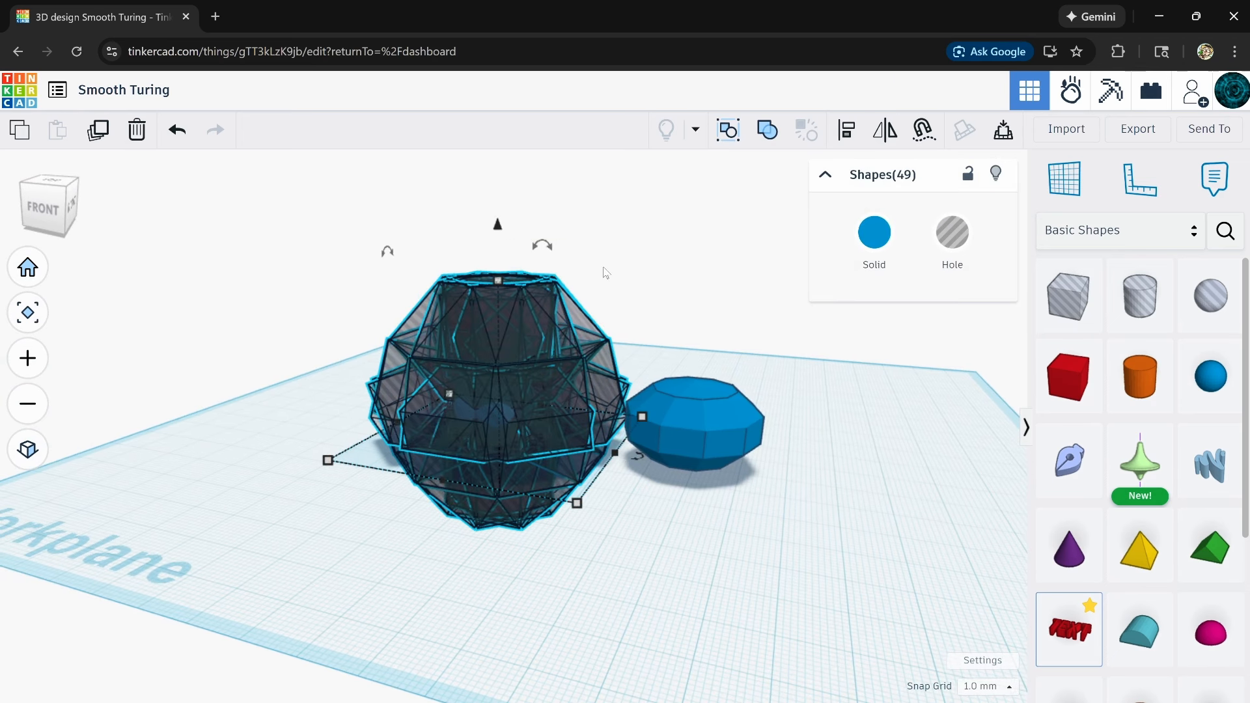
pyautogui.scroll(2, 525, 366)
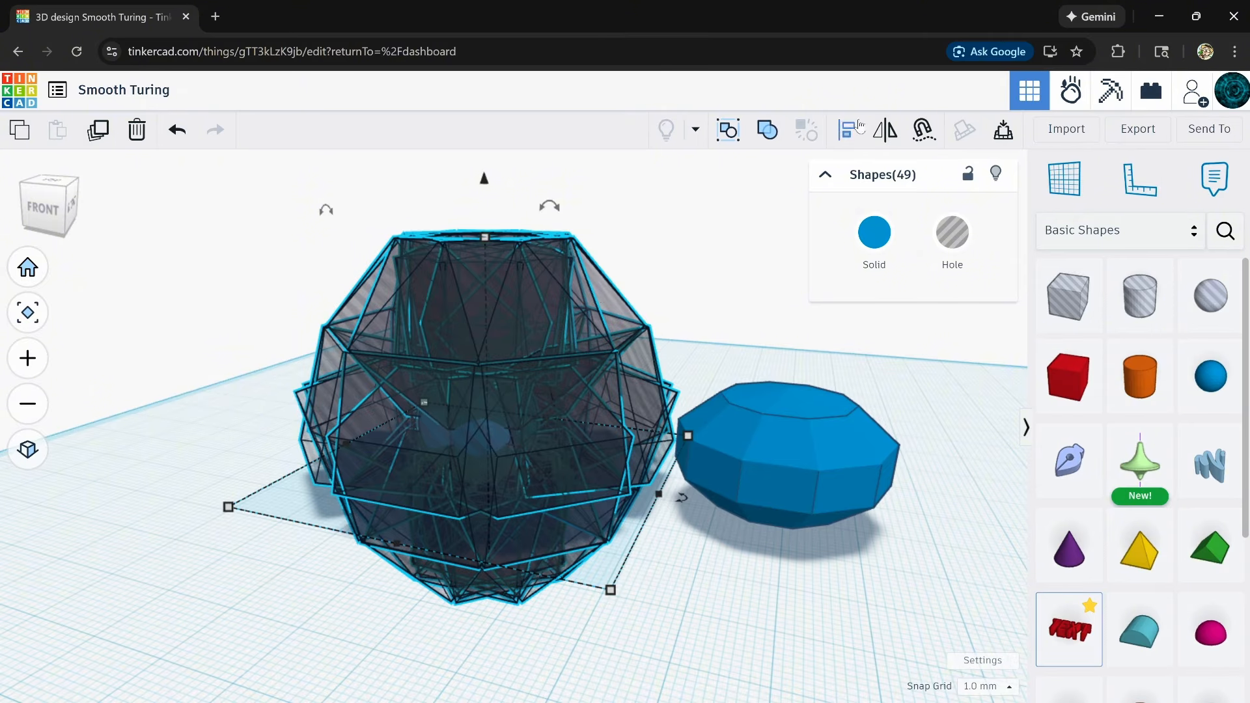
pyautogui.click(768, 130)
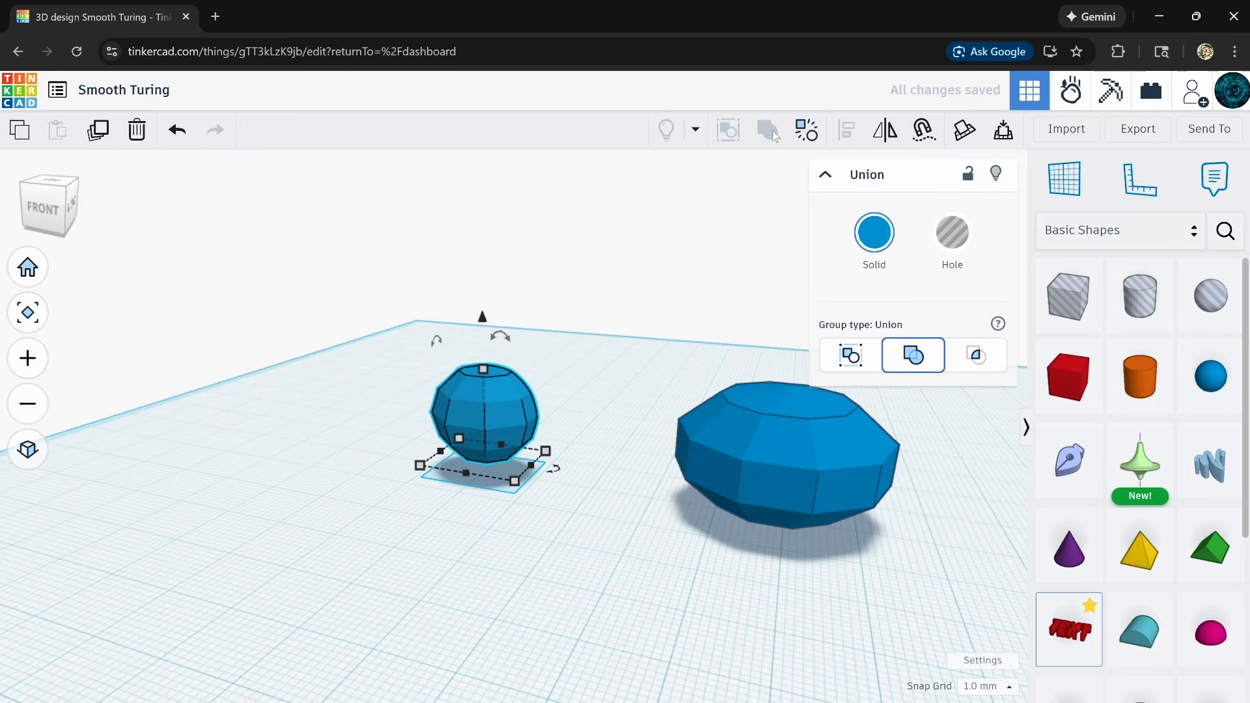
# - Delete the wide, flattened low-step sphere standing beside the faceted ball
pyautogui.scroll(4, 486, 394)
pyautogui.moveTo(483, 396); pyautogui.dragTo(511, 431, button='right')
pyautogui.scroll(-4, 539, 407)
pyautogui.moveTo(801, 455); pyautogui.dragTo(590, 462, button='middle')
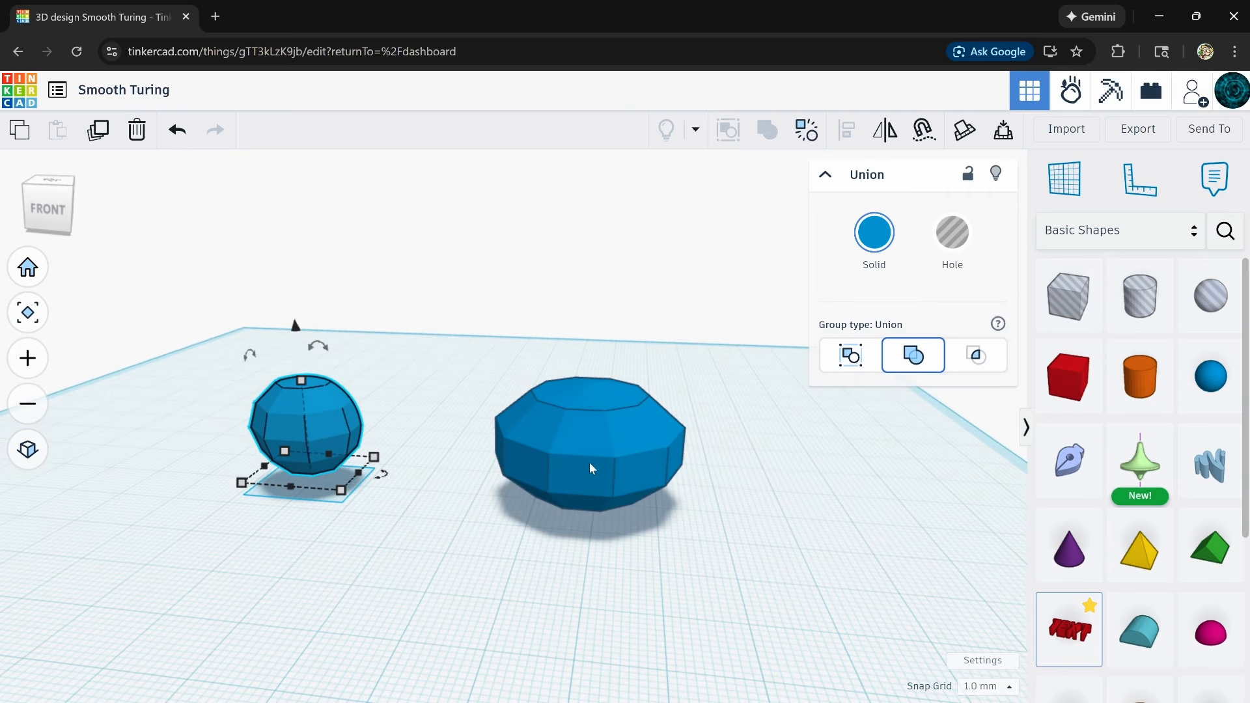
pyautogui.click(589, 434)
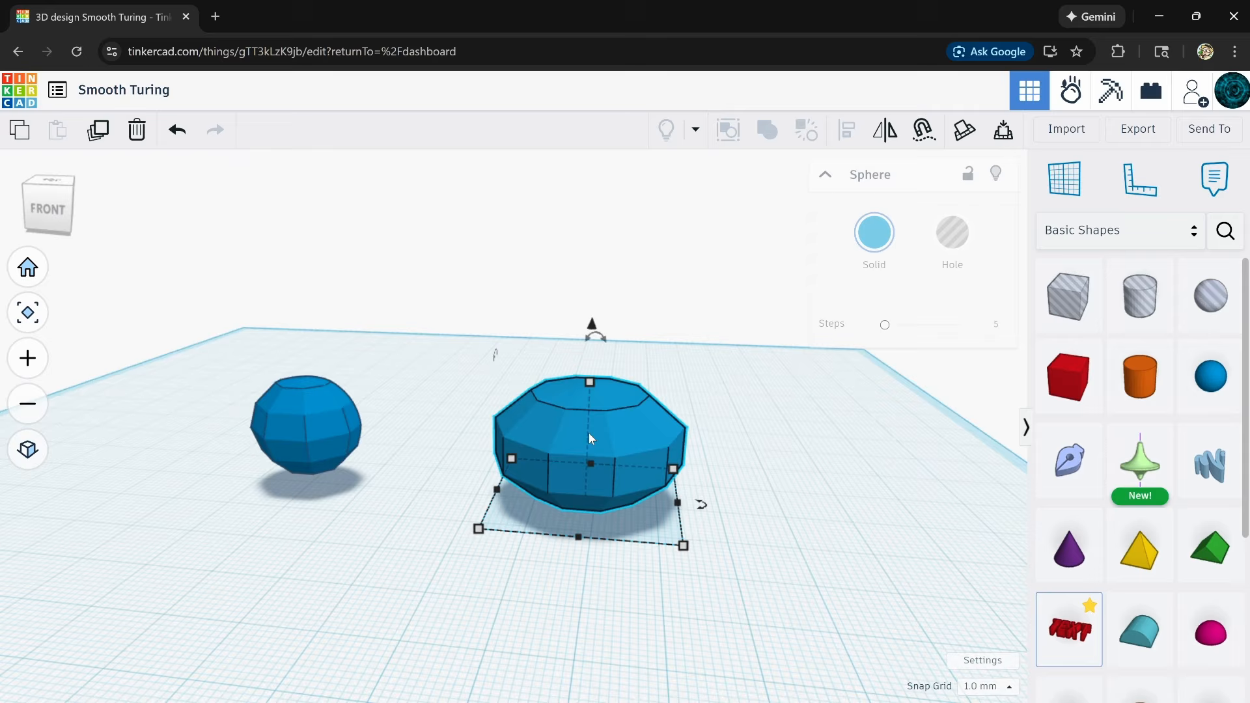
pyautogui.click(142, 141)
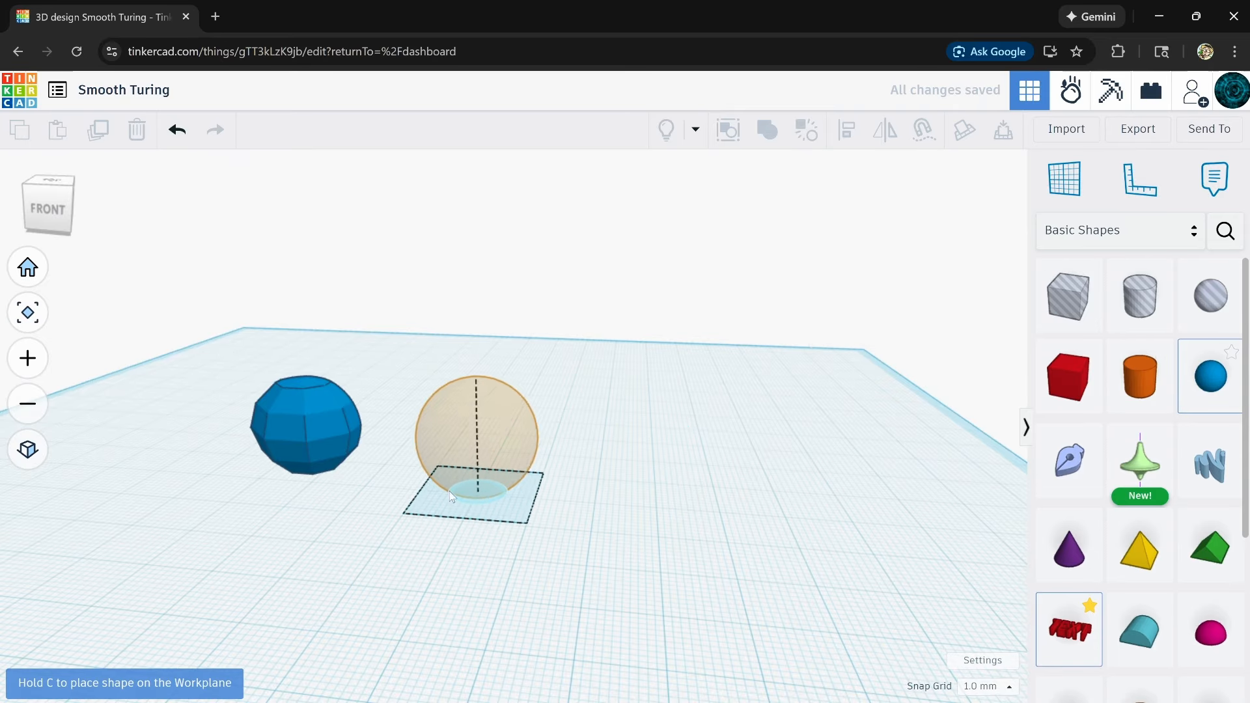
# - Place a new sphere beside the faceted ball and set its steps to 5
pyautogui.click(430, 485)
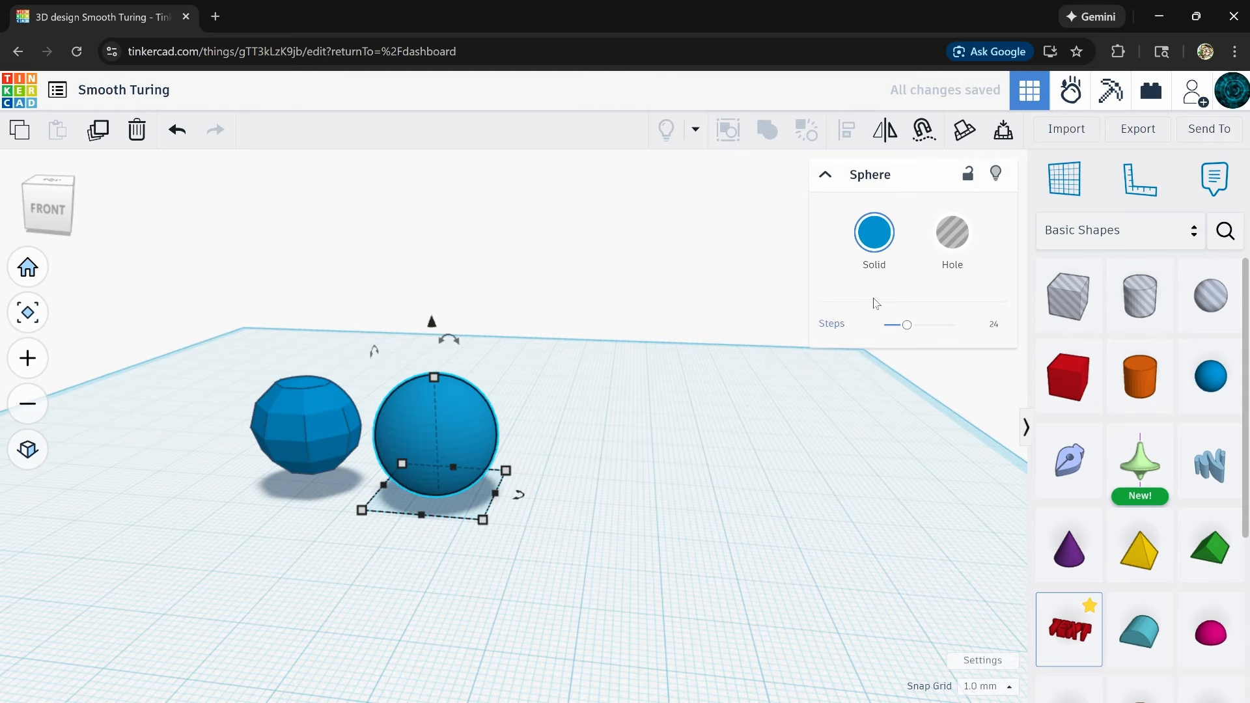
pyautogui.moveTo(901, 337)
pyautogui.mouseDown()
pyautogui.moveTo(848, 329)
pyautogui.moveTo(880, 332)
pyautogui.mouseUp()
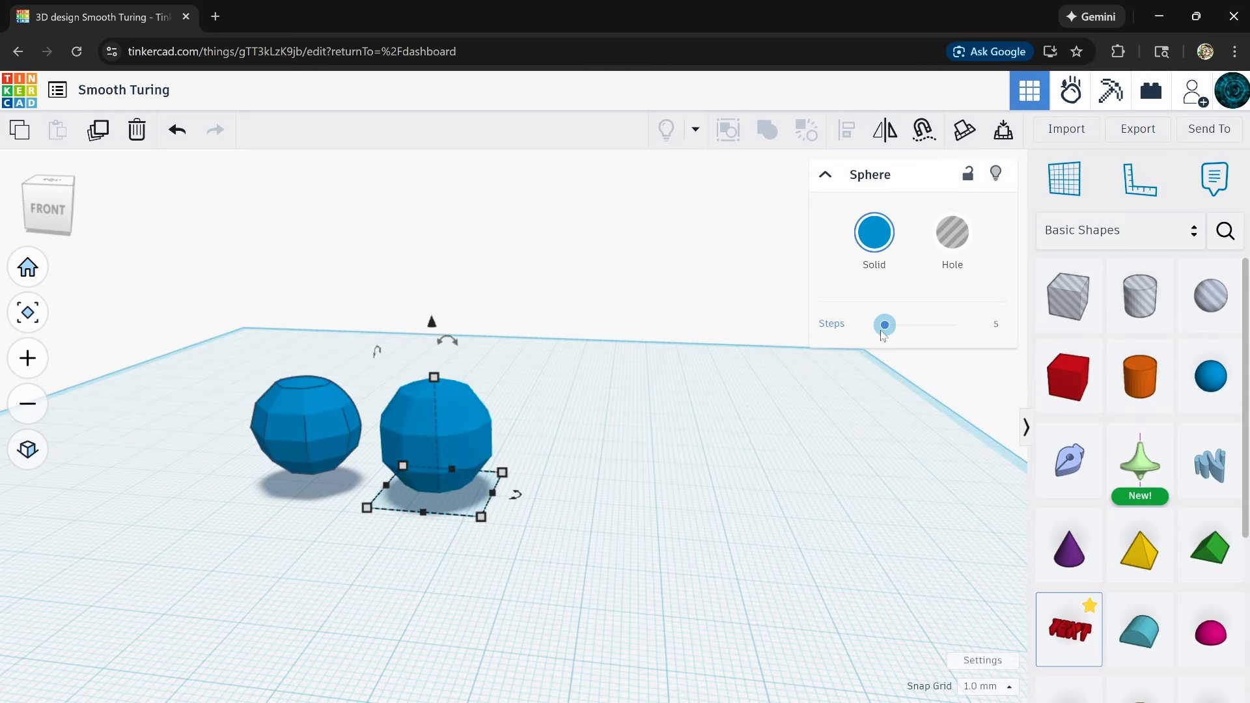
# - Compare the facets and top face of the cut ball with those of the 5-step sphere from several angles
pyautogui.moveTo(597, 471); pyautogui.dragTo(406, 503, button='right')
pyautogui.scroll(8, 268, 420)
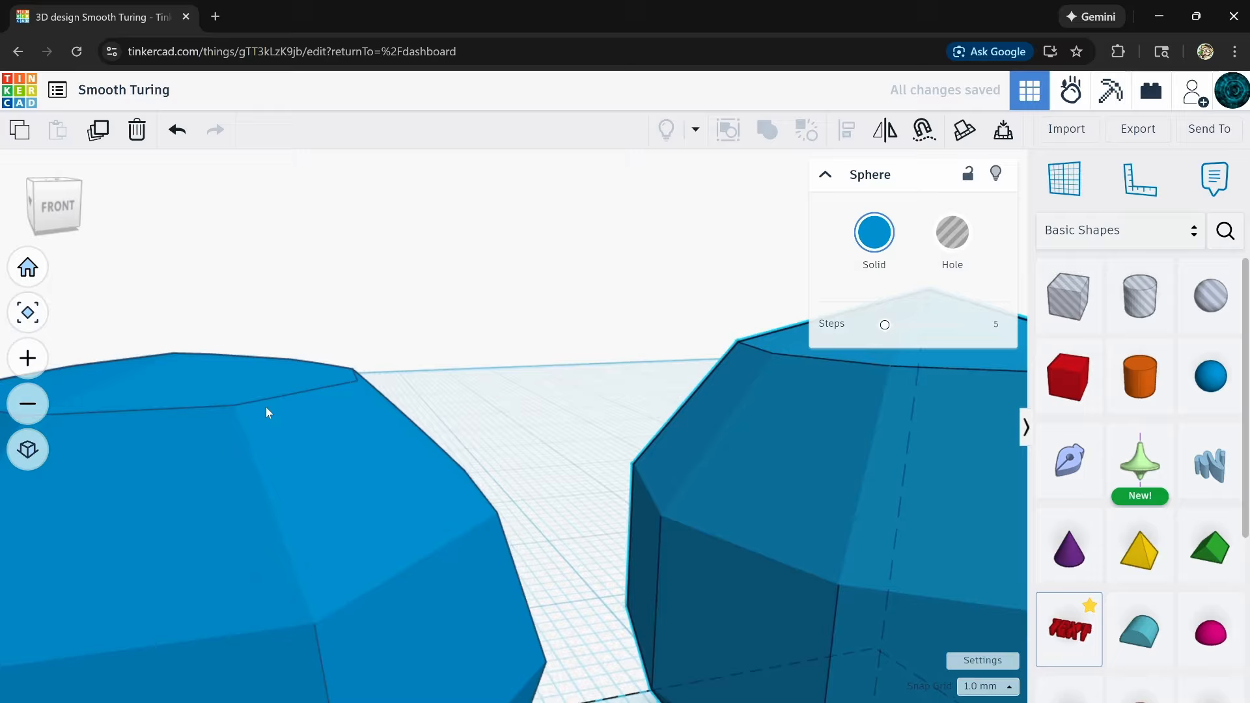
pyautogui.moveTo(265, 407); pyautogui.dragTo(137, 508, button='right')
pyautogui.scroll(-8, 199, 430)
pyautogui.scroll(-5, 370, 491)
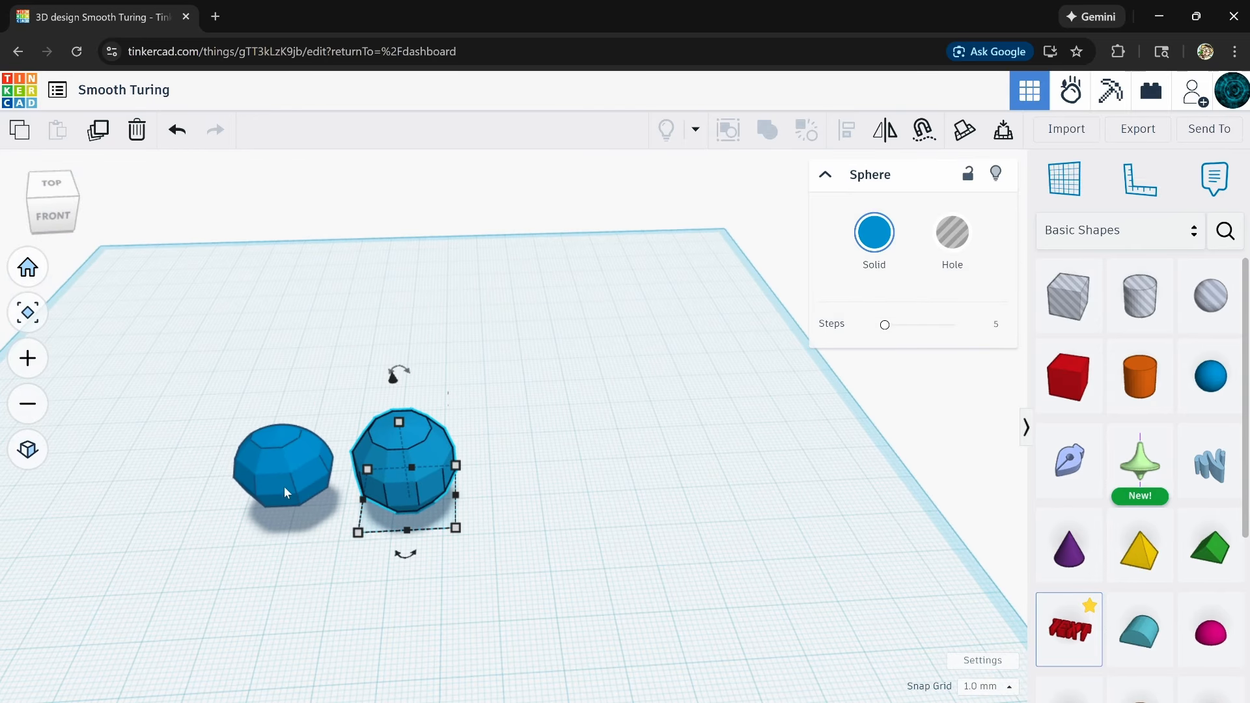
pyautogui.scroll(5, 283, 479)
pyautogui.moveTo(281, 482); pyautogui.dragTo(413, 516, button='right')
pyautogui.scroll(5, 254, 502)
pyautogui.scroll(-5, 257, 537)
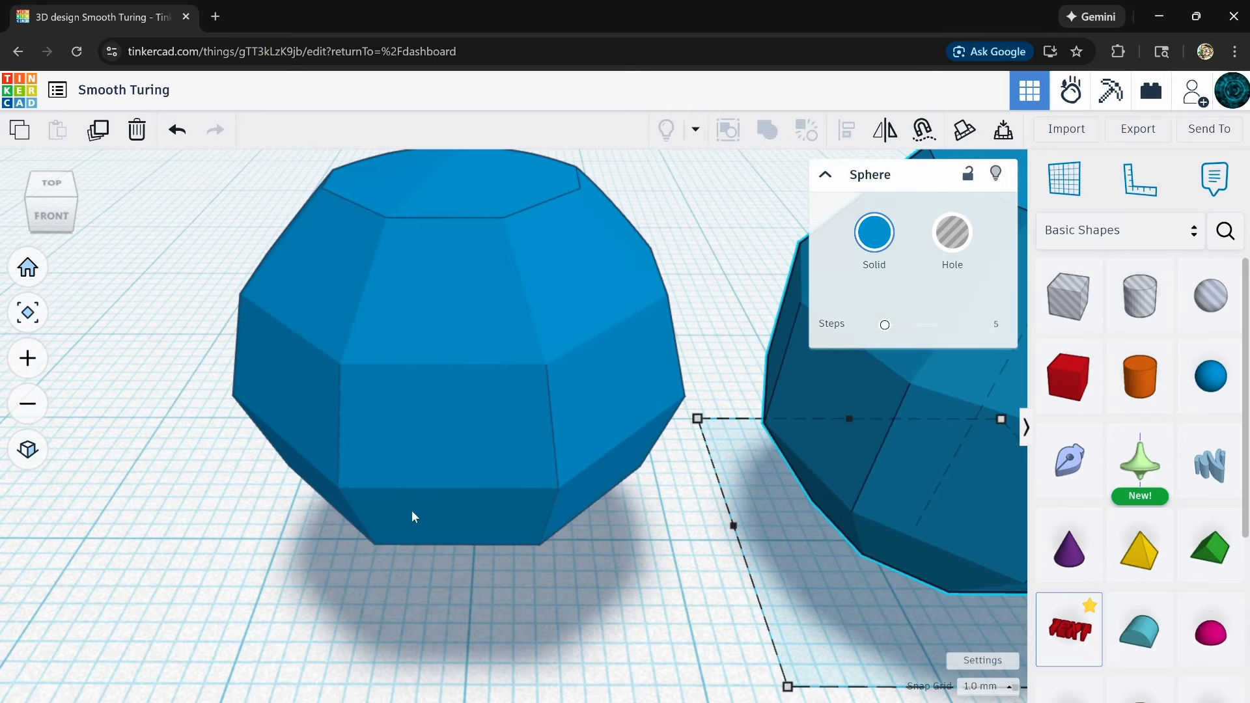
# - Set the steps of the sphere beside the faceted ball to 3
pyautogui.press('f')
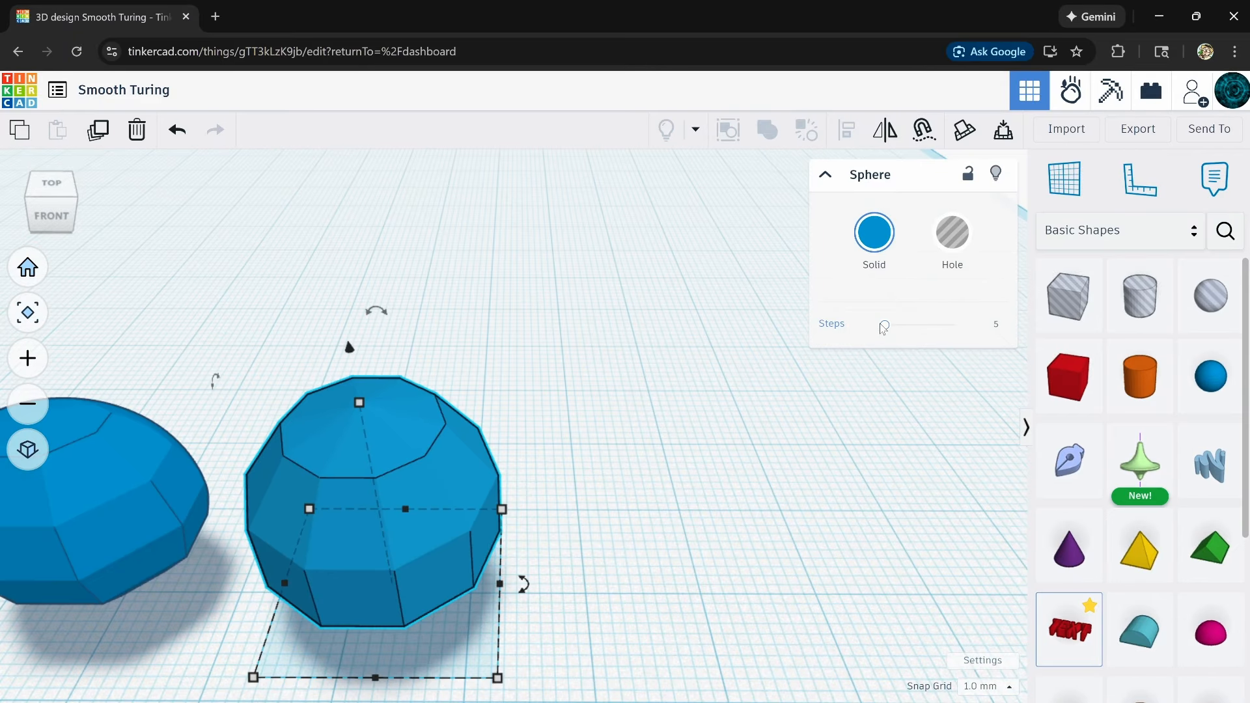
pyautogui.moveTo(884, 325)
pyautogui.mouseDown()
pyautogui.moveTo(920, 325)
pyautogui.moveTo(883, 325)
pyautogui.mouseUp()
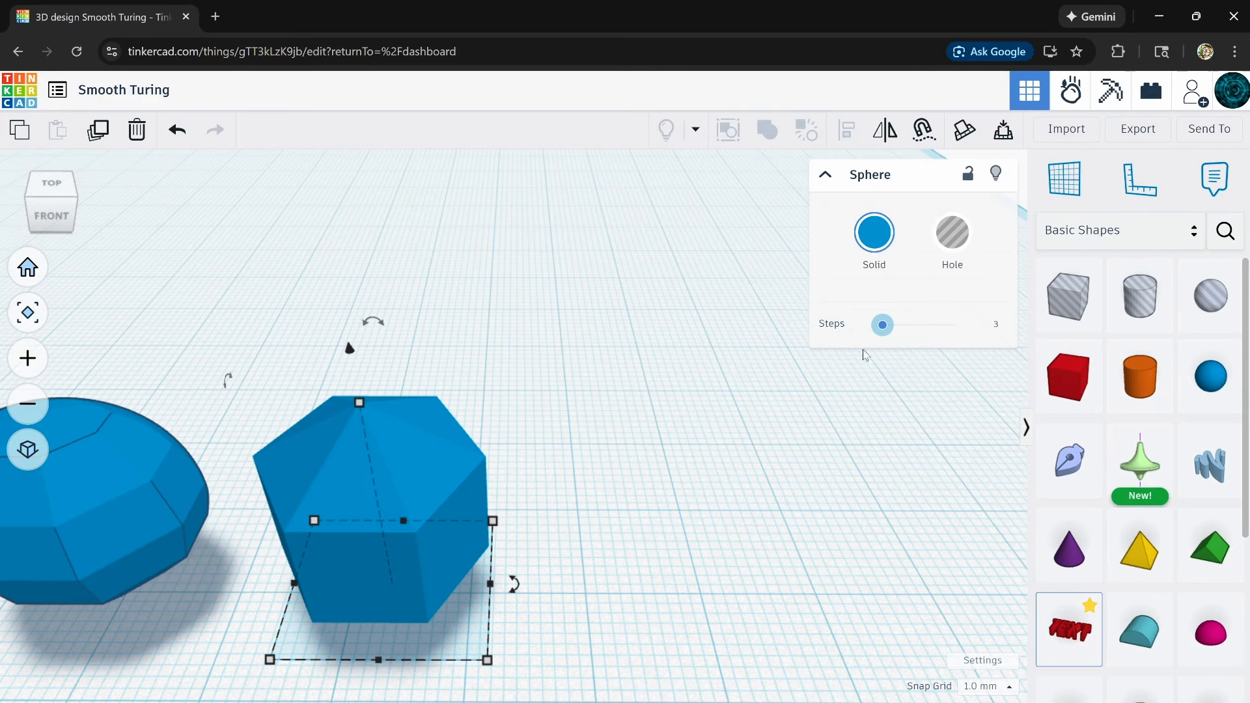
pyautogui.moveTo(706, 545); pyautogui.dragTo(768, 426, button='middle')
pyautogui.moveTo(599, 552); pyautogui.dragTo(585, 527, button='right')
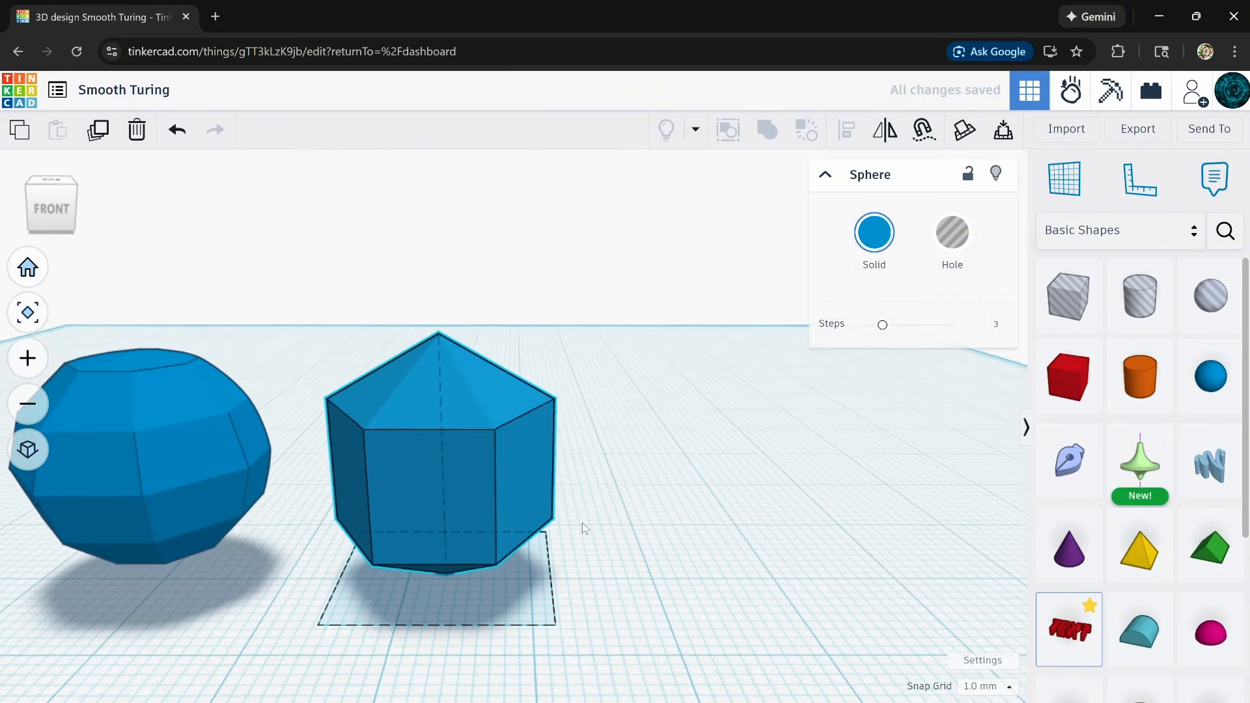
pyautogui.moveTo(830, 546); pyautogui.dragTo(745, 479, button='middle')
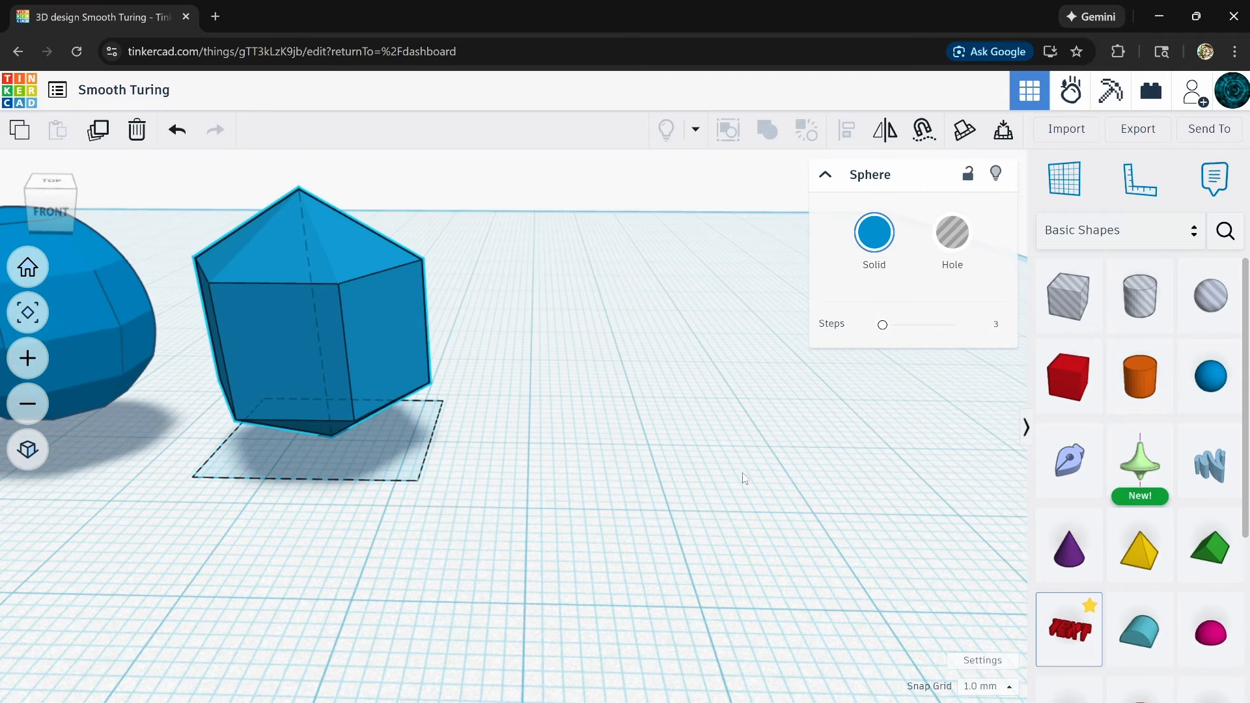
# - Place a half sphere on the workplane beside the 3-step sphere
pyautogui.scroll(-4, 1137, 502)
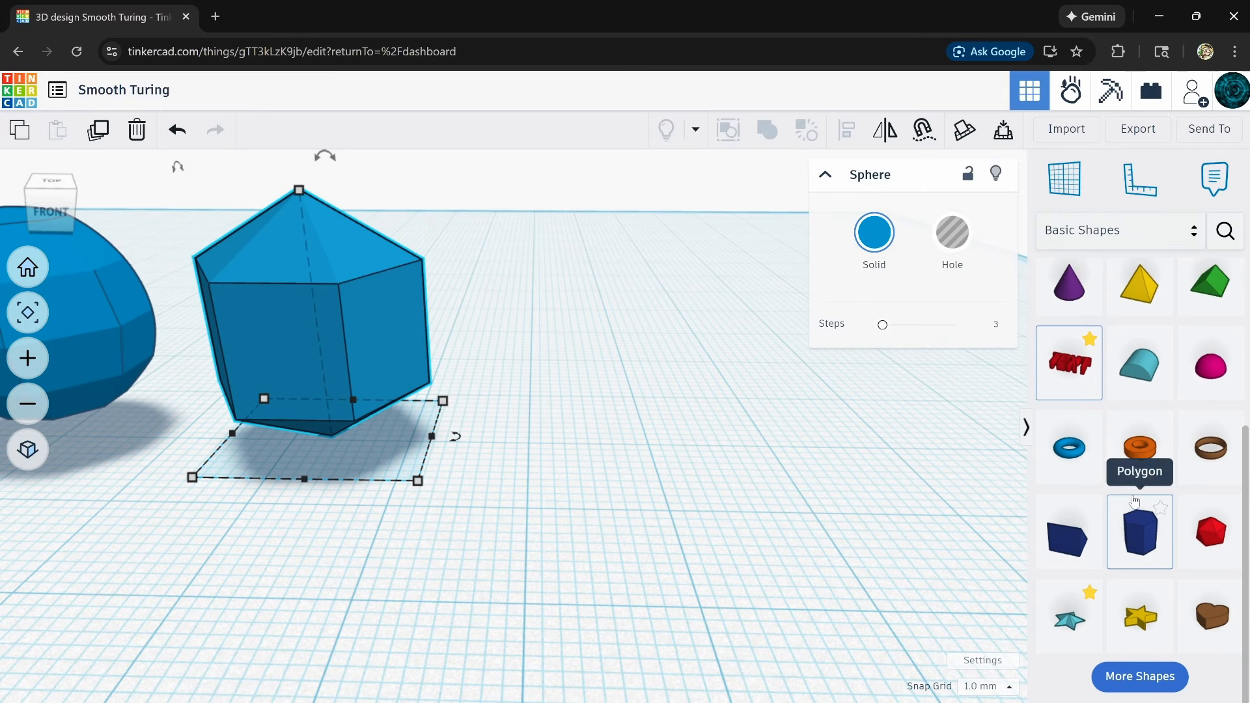
pyautogui.scroll(2, 1135, 500)
pyautogui.moveTo(1211, 448); pyautogui.dragTo(611, 484)
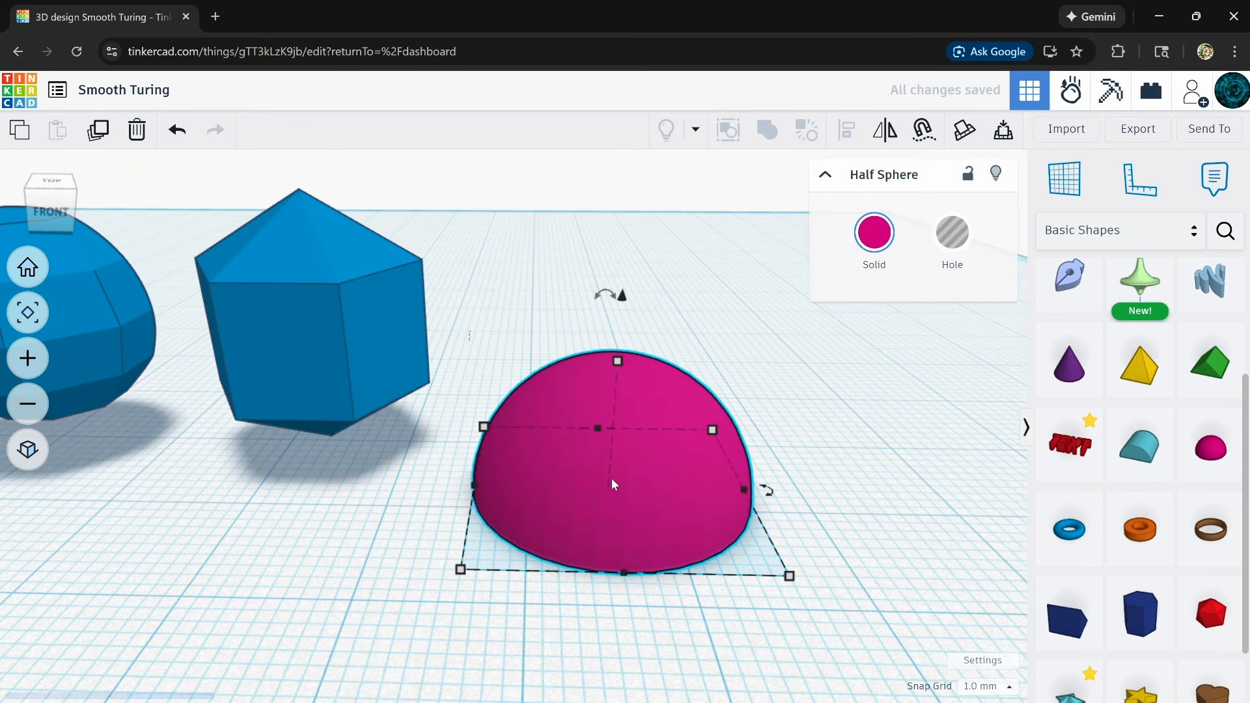
pyautogui.moveTo(618, 377); pyautogui.dragTo(690, 433, button='right')
pyautogui.scroll(-3, 690, 434)
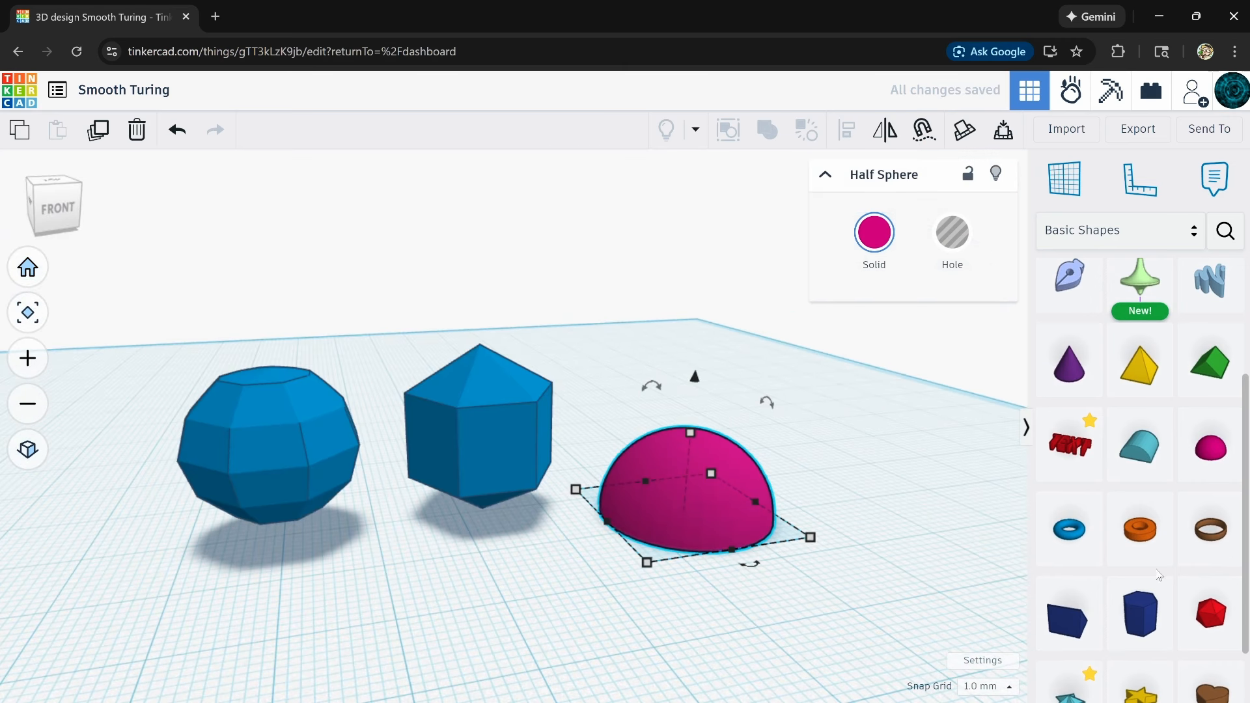
# - Place a polygon in front of the faceted ball and set its sides to 12
pyautogui.scroll(-2, 1148, 570)
pyautogui.click(1140, 531)
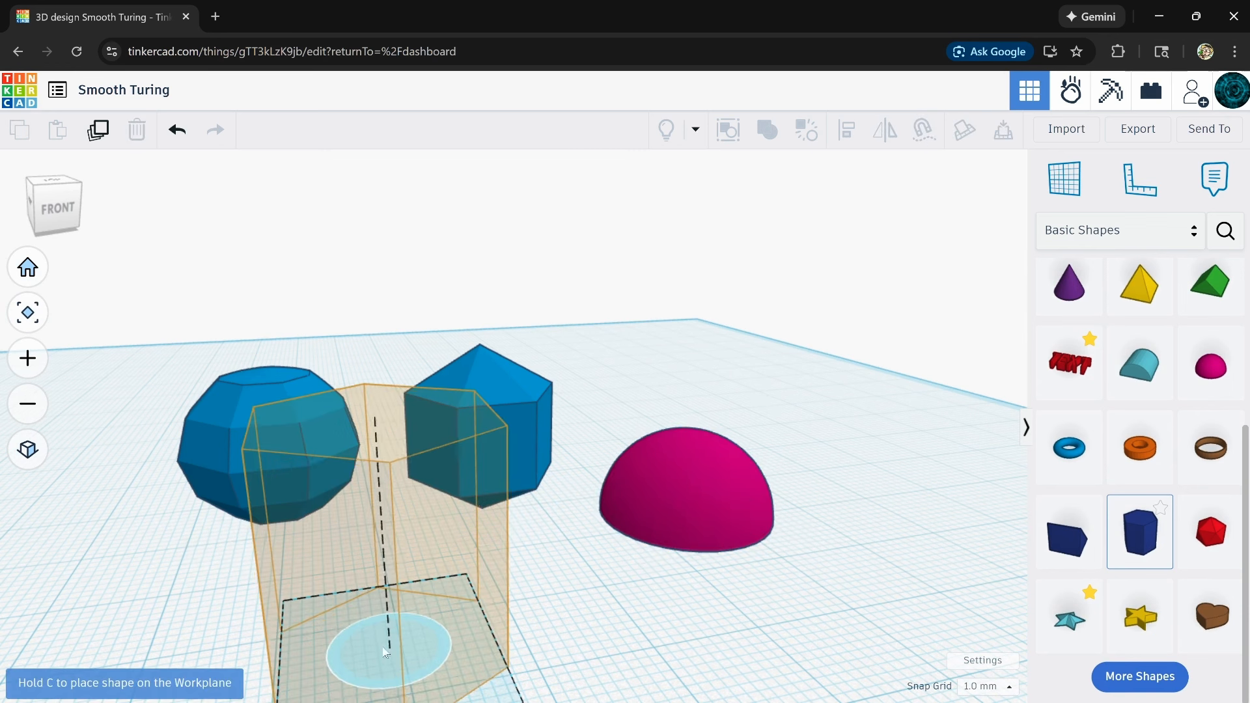
pyautogui.click(398, 639)
pyautogui.moveTo(554, 610); pyautogui.dragTo(552, 560, button='middle')
pyautogui.moveTo(913, 328); pyautogui.dragTo(955, 327)
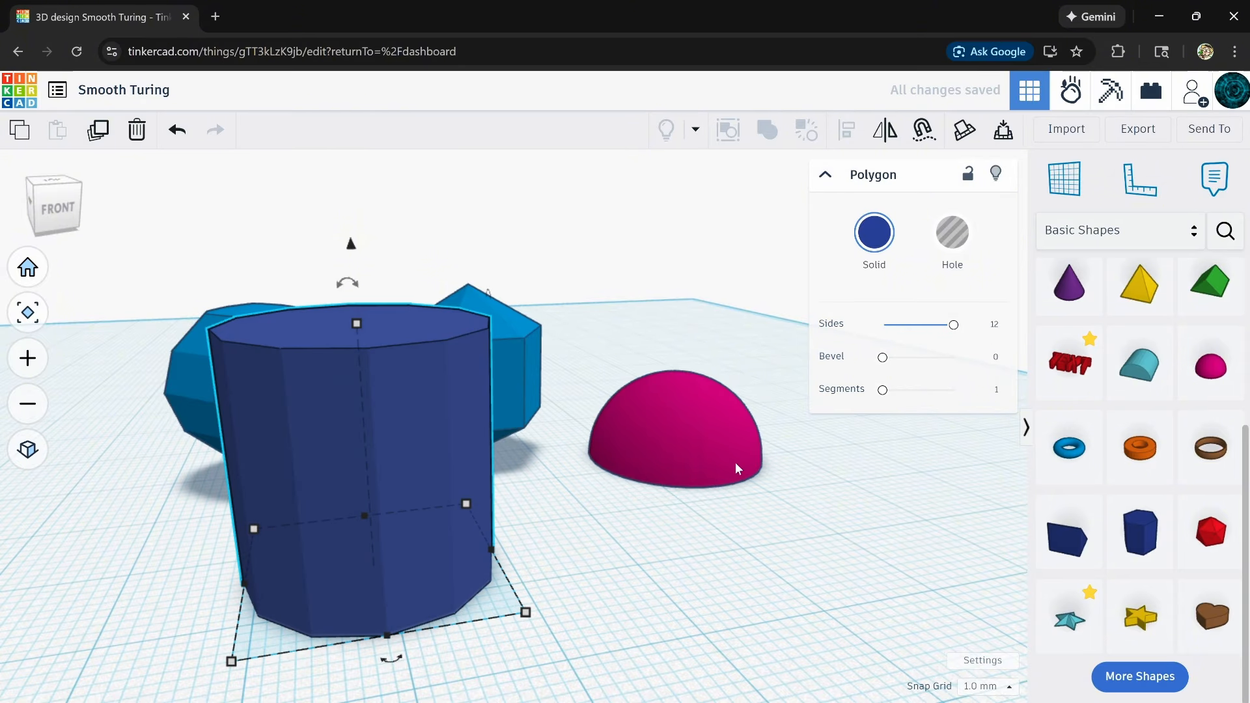
# - Select the 3-step sphere, the half sphere and the polygon and delete them, keeping the faceted ball
pyautogui.moveTo(695, 477); pyautogui.dragTo(645, 553, button='right')
pyautogui.scroll(-4, 646, 551)
pyautogui.moveTo(644, 591); pyautogui.dragTo(571, 481, button='middle')
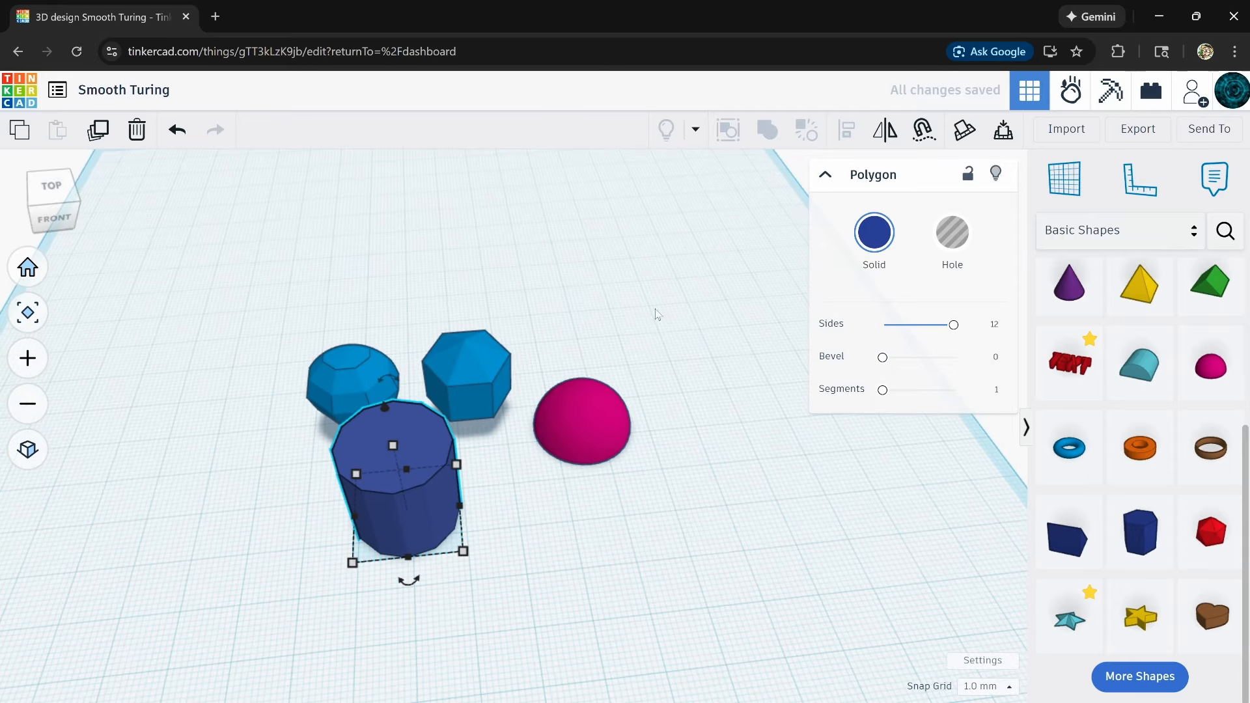
pyautogui.moveTo(435, 587); pyautogui.dragTo(434, 576)
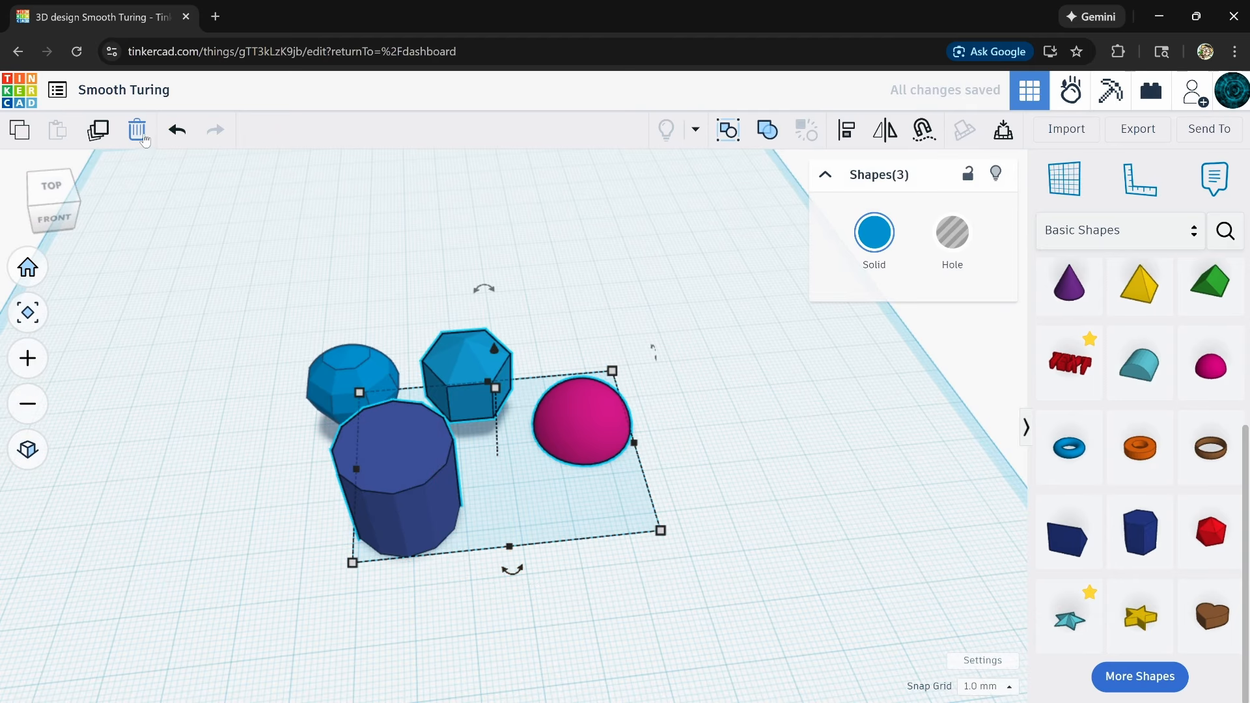
pyautogui.click(139, 132)
# - Move the faceted ball across the workplane and ungroup it into its sphere and hole boxes
pyautogui.moveTo(290, 526); pyautogui.dragTo(345, 406, button='right')
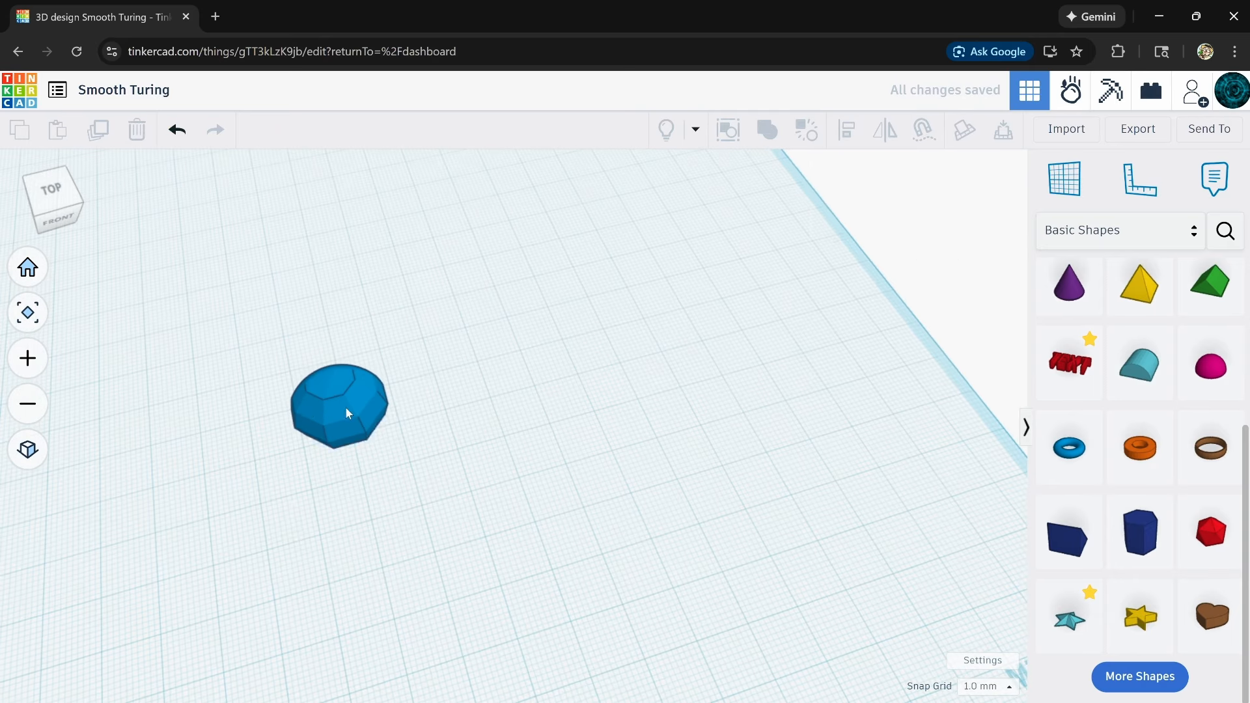
pyautogui.moveTo(345, 407); pyautogui.dragTo(496, 396)
pyautogui.moveTo(496, 512); pyautogui.dragTo(293, 603, button='right')
pyautogui.moveTo(619, 525); pyautogui.dragTo(667, 386, button='right')
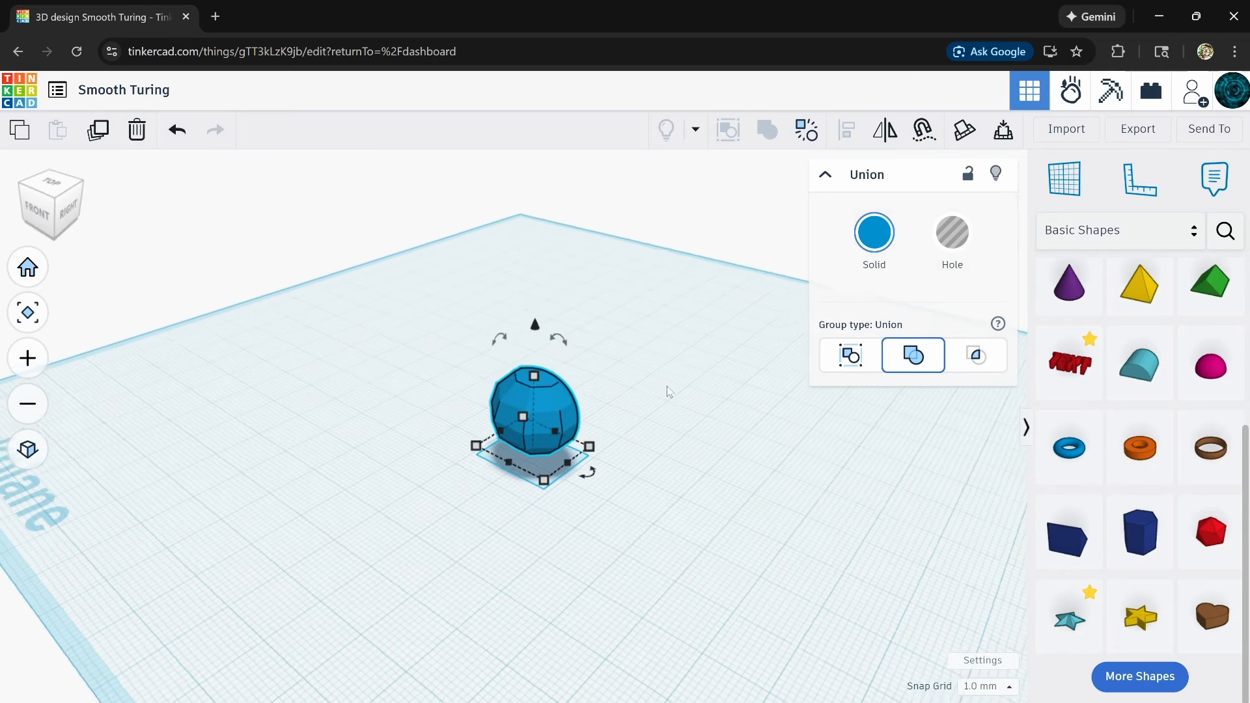
pyautogui.click(807, 130)
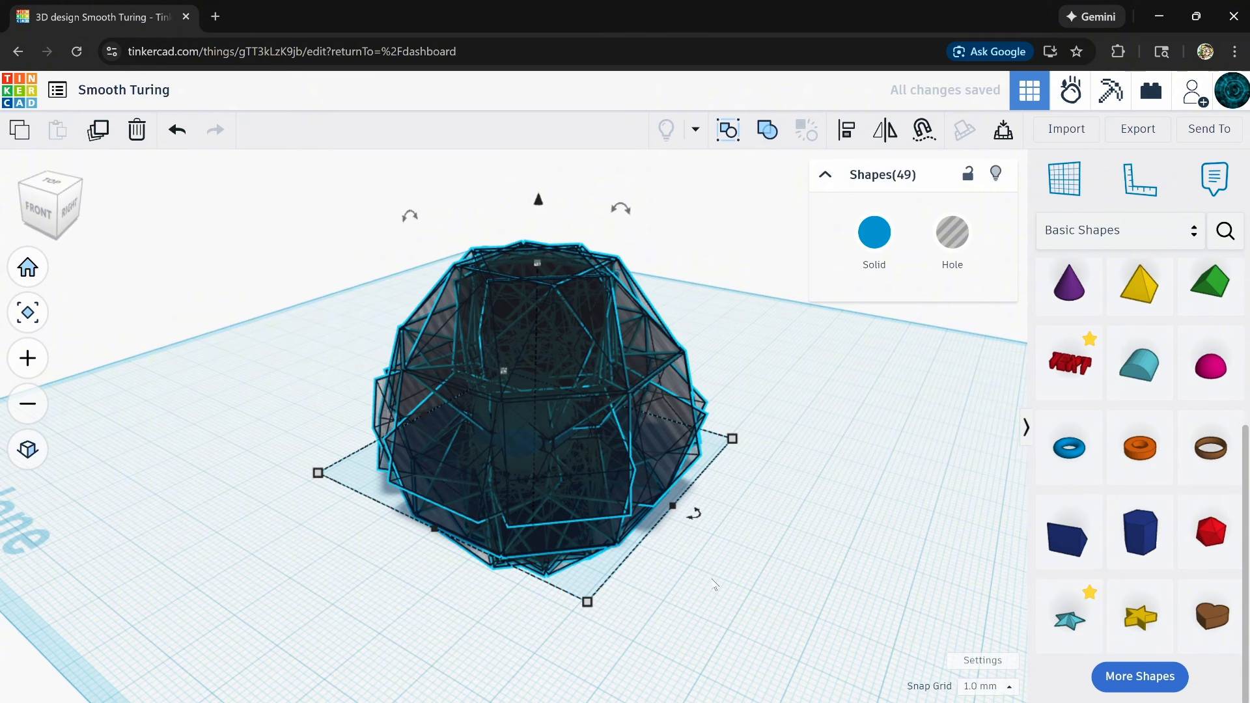
# - Select the smooth sphere and the grouped hole boxes and align their centres vertically and along the width
pyautogui.click(715, 585)
pyautogui.moveTo(753, 312); pyautogui.dragTo(412, 545)
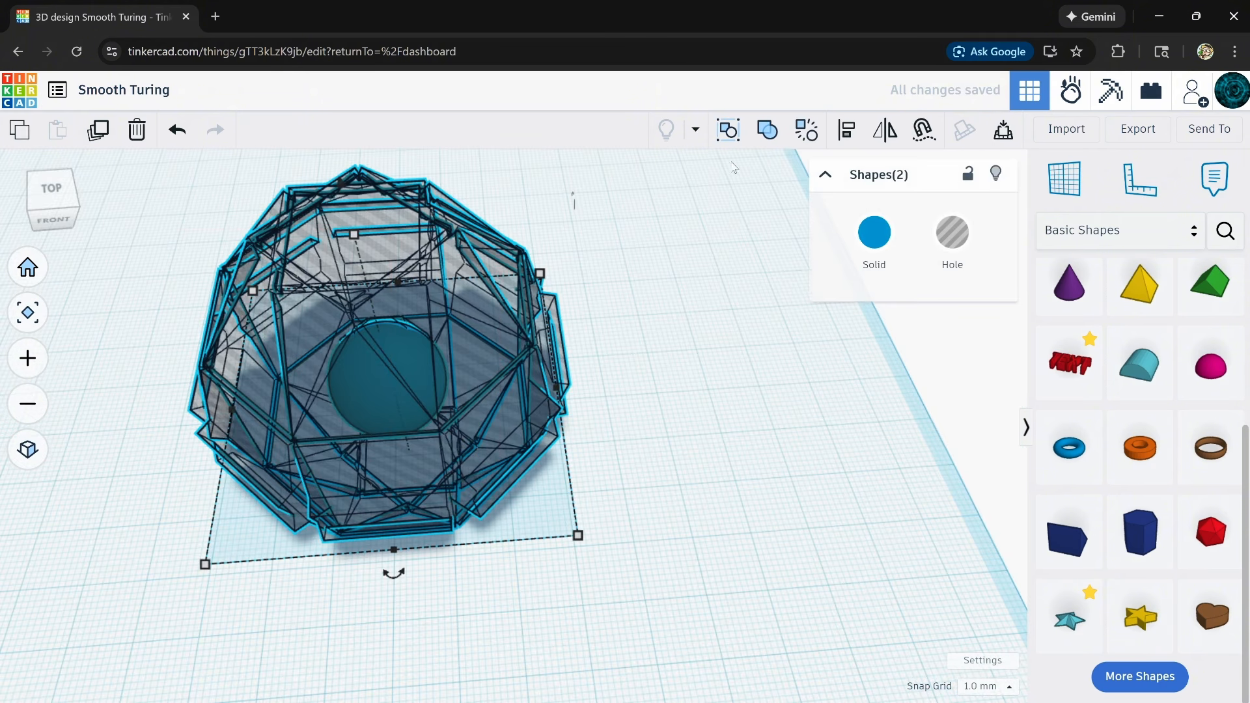
pyautogui.click(847, 132)
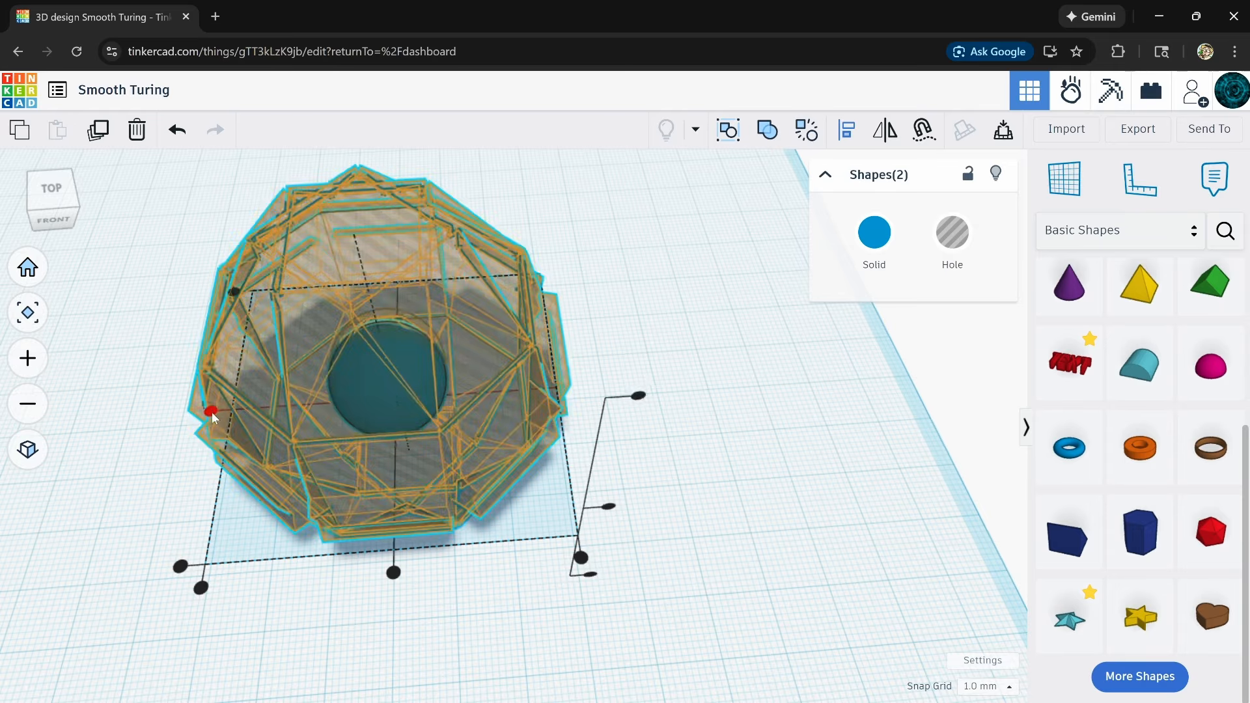
pyautogui.click(212, 412)
pyautogui.click(393, 573)
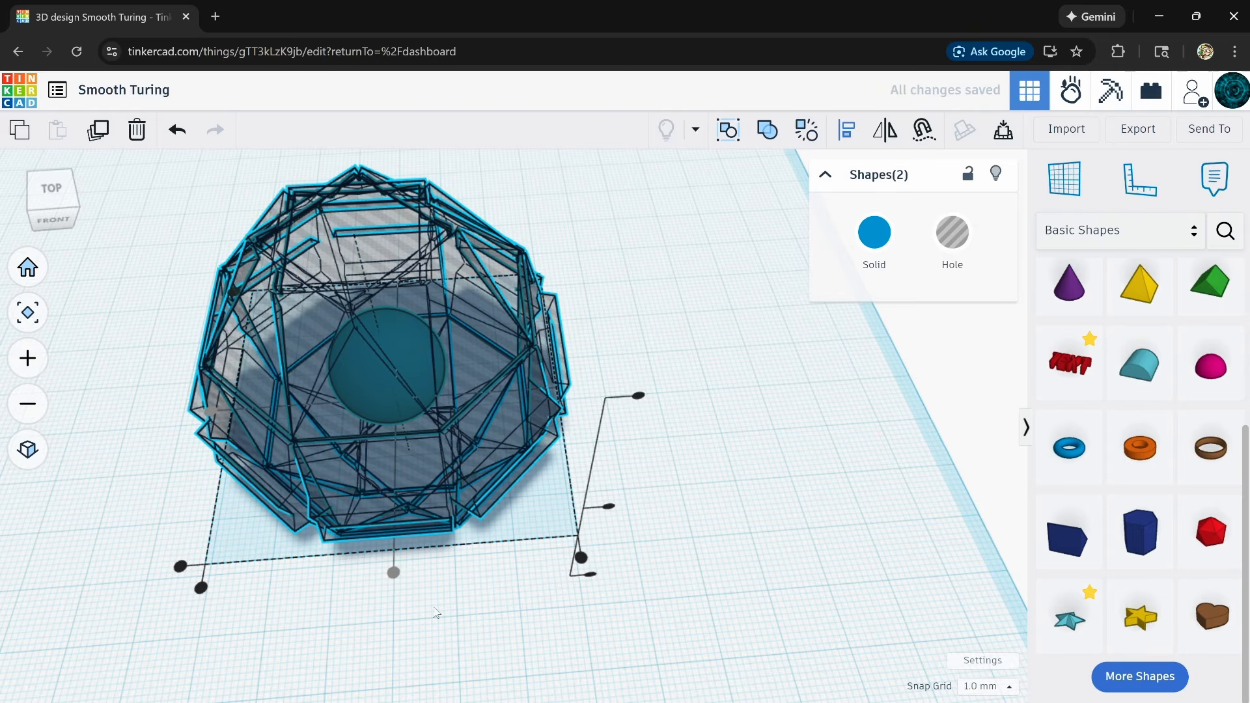
# - Combine the aligned sphere and hole group as a Union group and deselect the result
pyautogui.click(489, 636)
pyautogui.moveTo(284, 559); pyautogui.dragTo(284, 560)
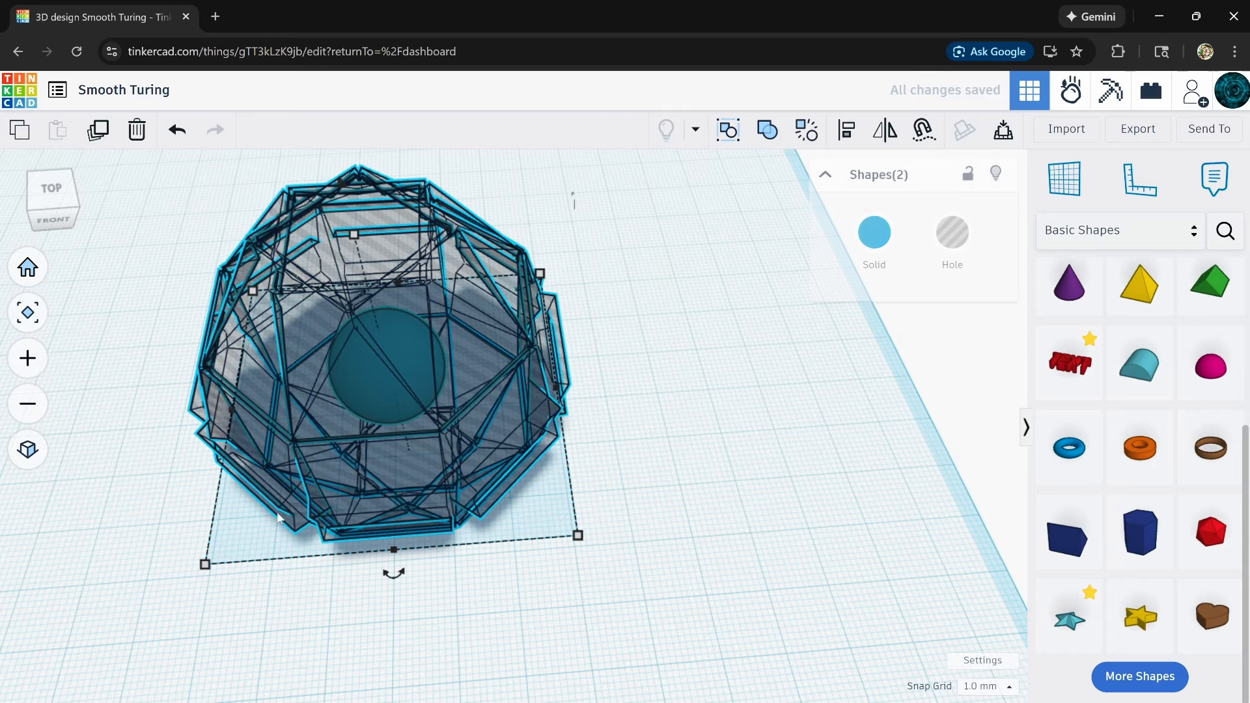
pyautogui.click(778, 133)
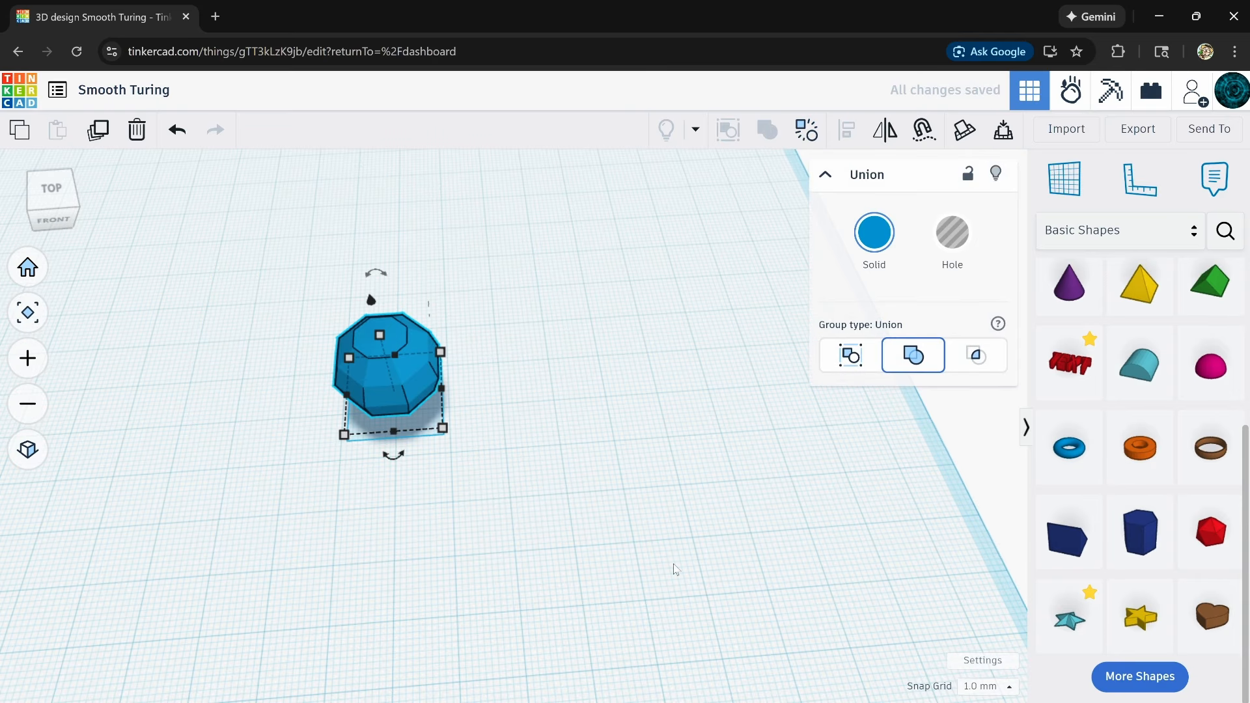
pyautogui.moveTo(675, 569); pyautogui.dragTo(0, 545, button='right')
pyautogui.moveTo(545, 553); pyautogui.dragTo(541, 514, button='right')
pyautogui.click(524, 586)
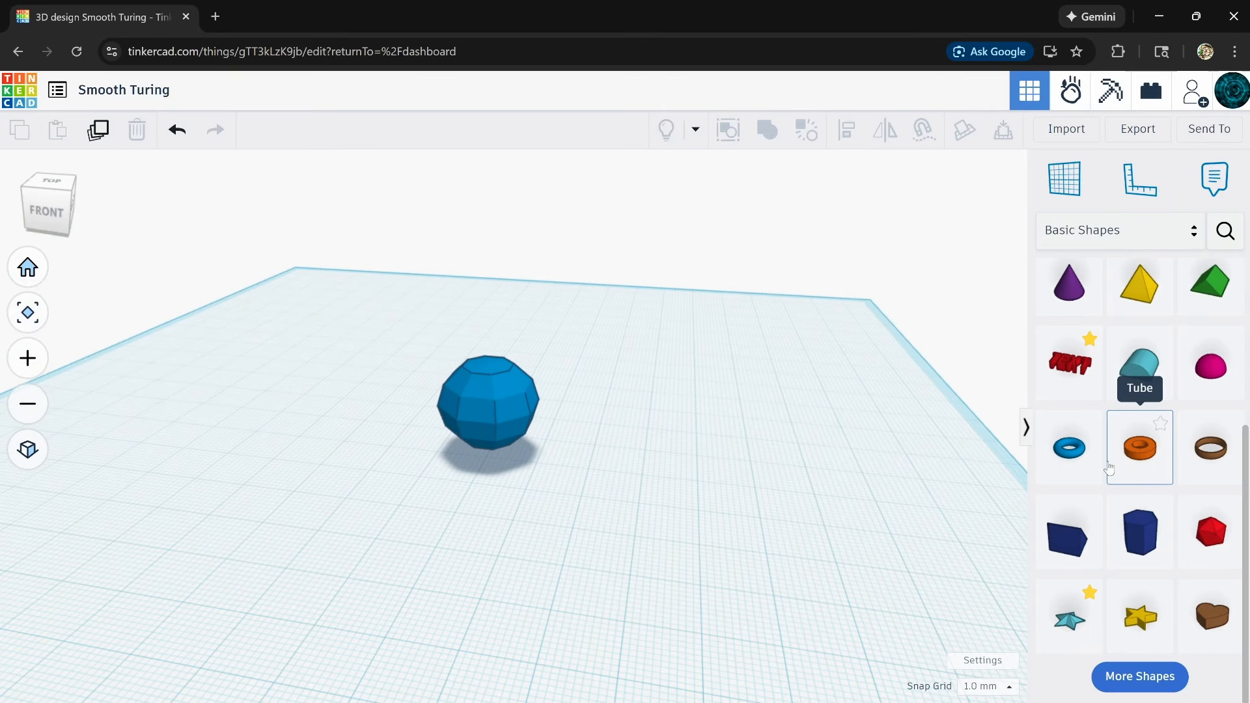
# - Place a torus beside the faceted ball and set its sides to 9
pyautogui.moveTo(1070, 448); pyautogui.dragTo(642, 498)
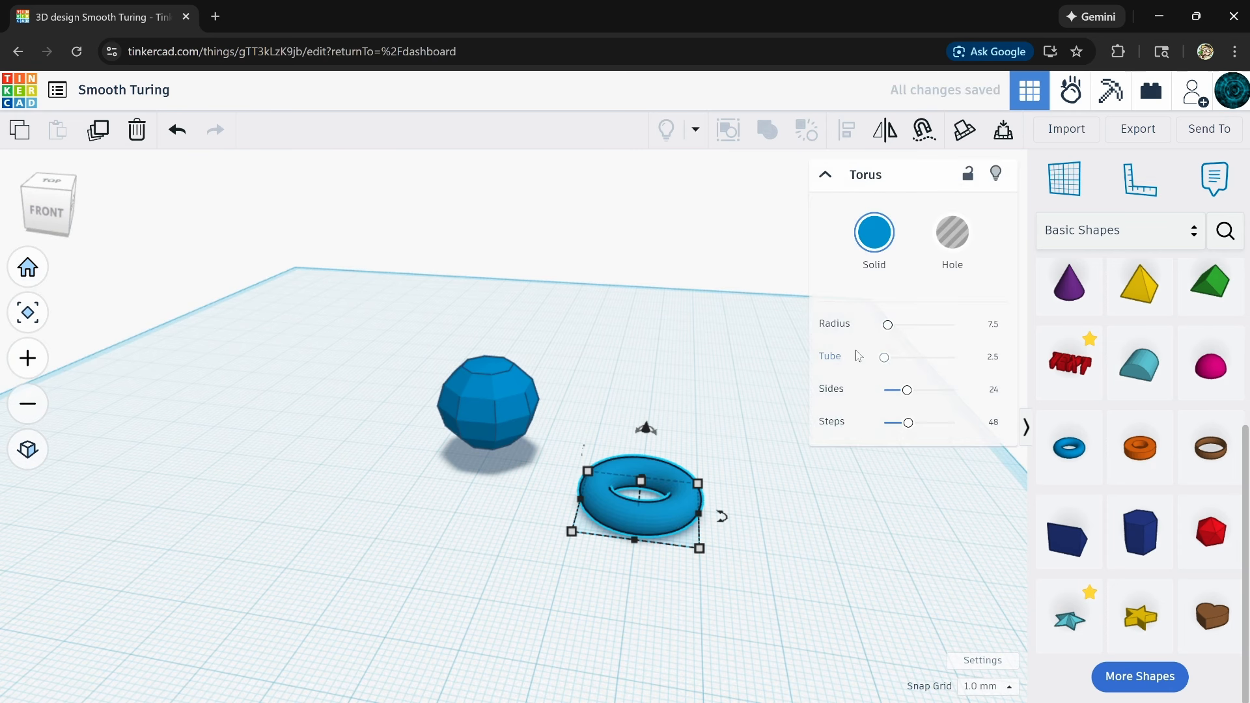
pyautogui.scroll(4, 636, 521)
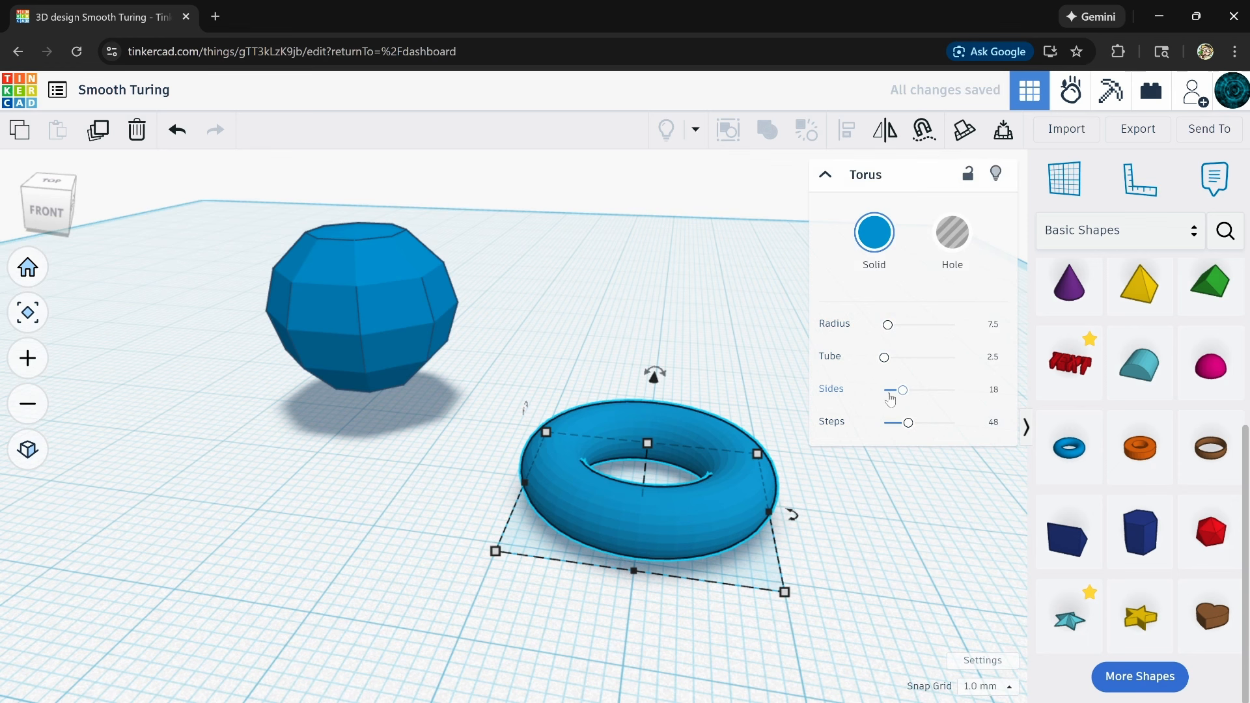
pyautogui.moveTo(891, 398); pyautogui.dragTo(868, 392)
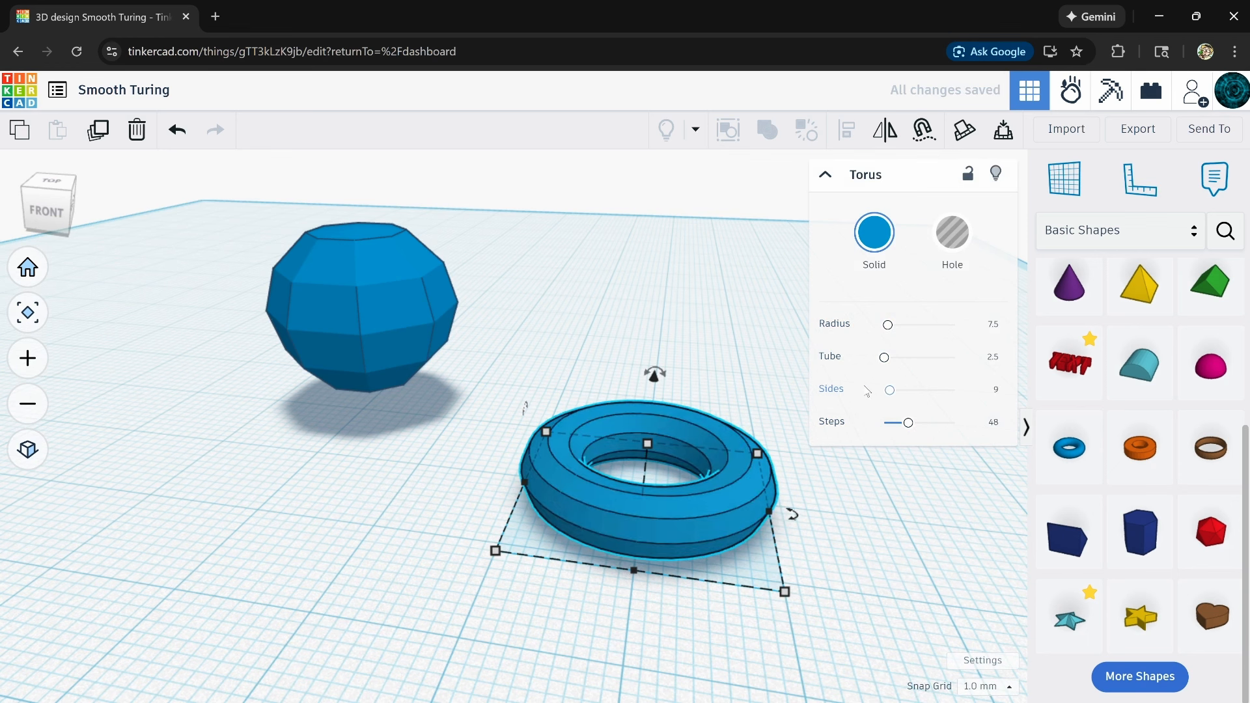
# - Move the torus well away from the faceted ball, about 59 mm along the workplane
pyautogui.moveTo(791, 514); pyautogui.dragTo(694, 549, button='right')
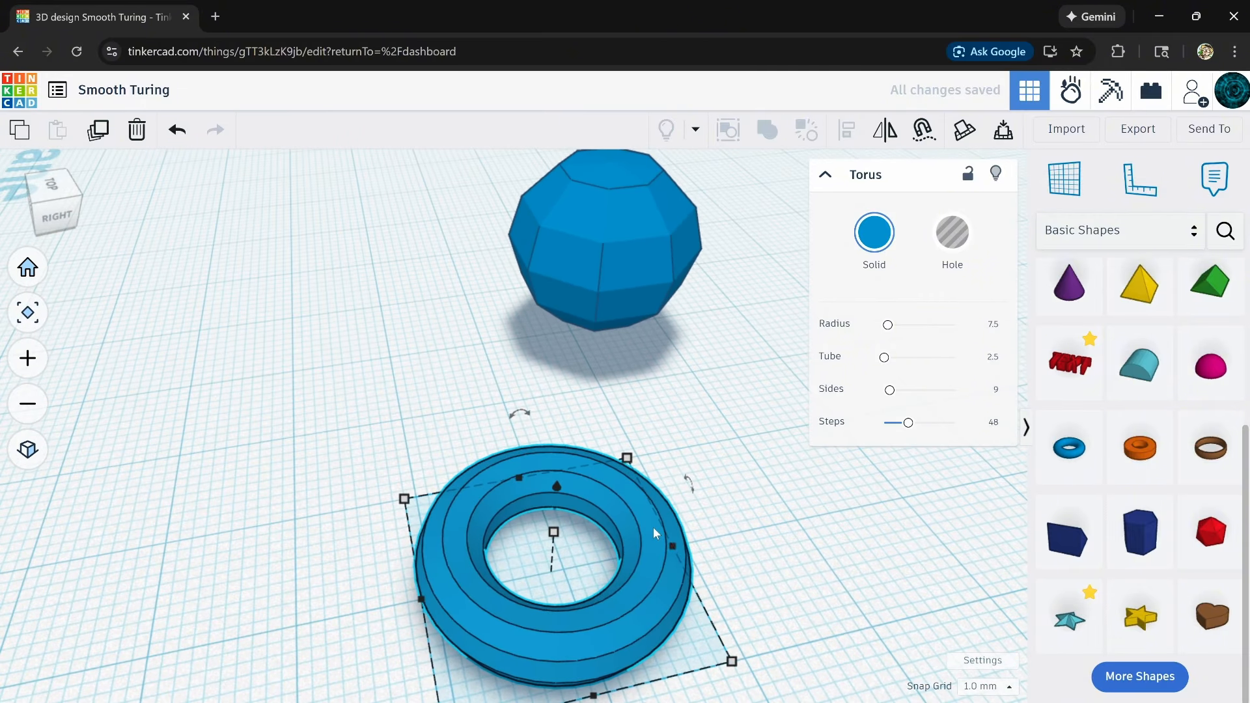
pyautogui.moveTo(653, 534); pyautogui.dragTo(946, 356)
pyautogui.scroll(-5, 567, 520)
pyautogui.moveTo(544, 547); pyautogui.dragTo(263, 552, button='middle')
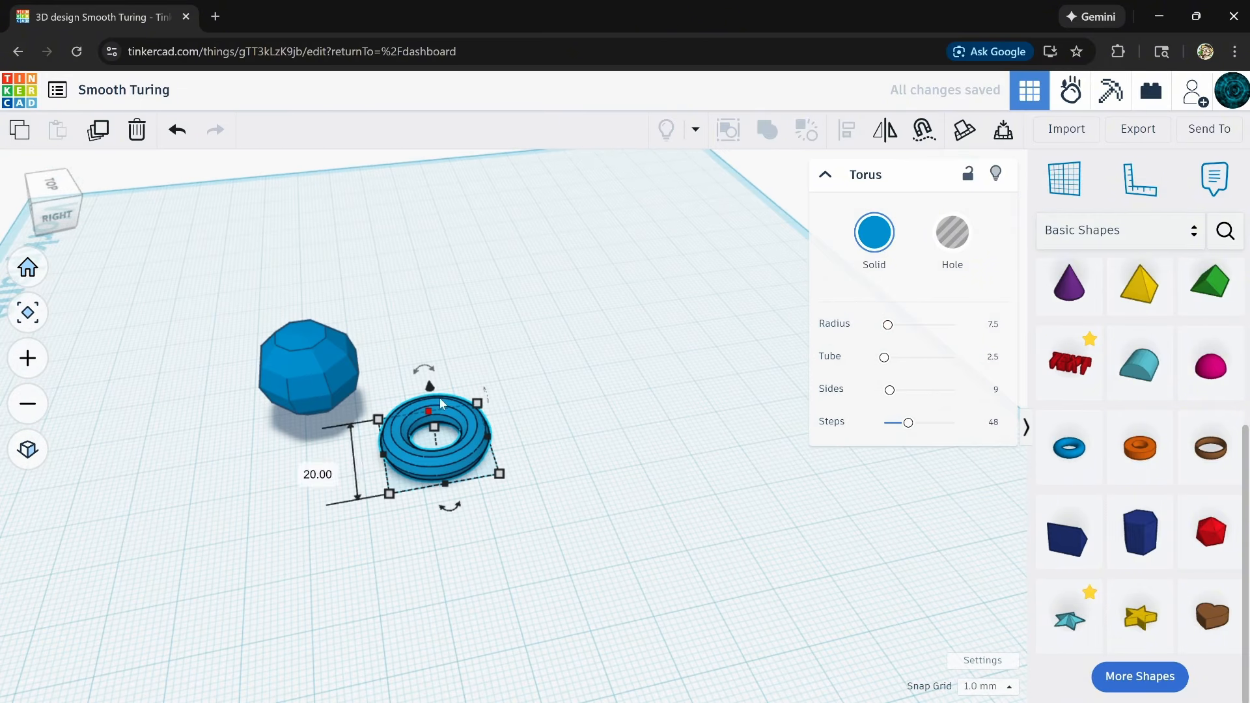
pyautogui.moveTo(441, 404); pyautogui.dragTo(738, 366)
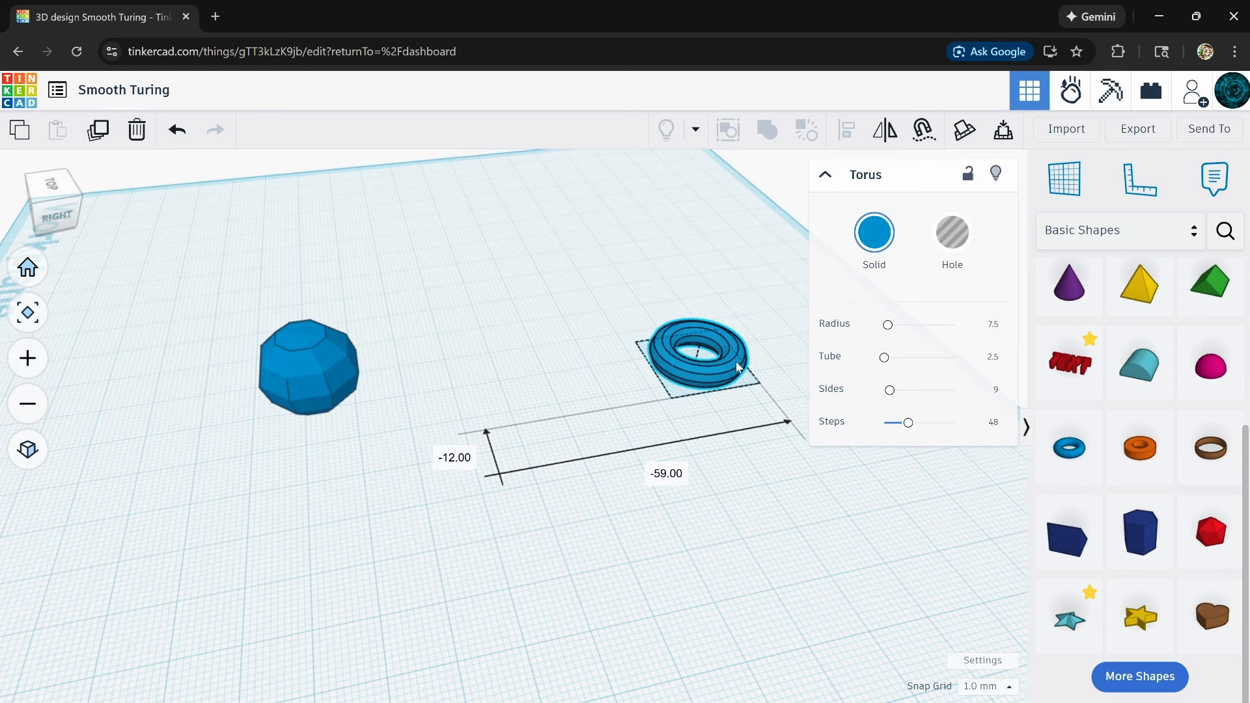
pyautogui.moveTo(738, 367); pyautogui.dragTo(738, 368)
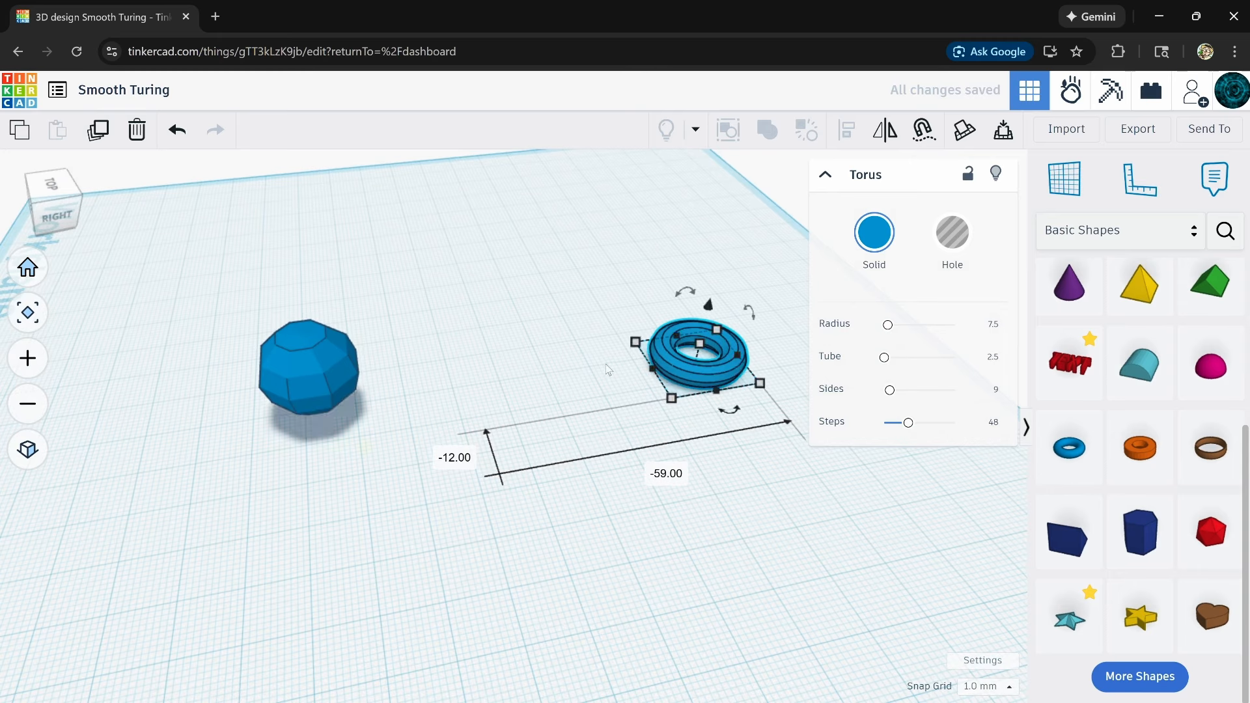
# - Try stretching the faceted ball out of proportion on the workplane and undo the change
pyautogui.click(357, 383)
pyautogui.moveTo(360, 396); pyautogui.dragTo(400, 417)
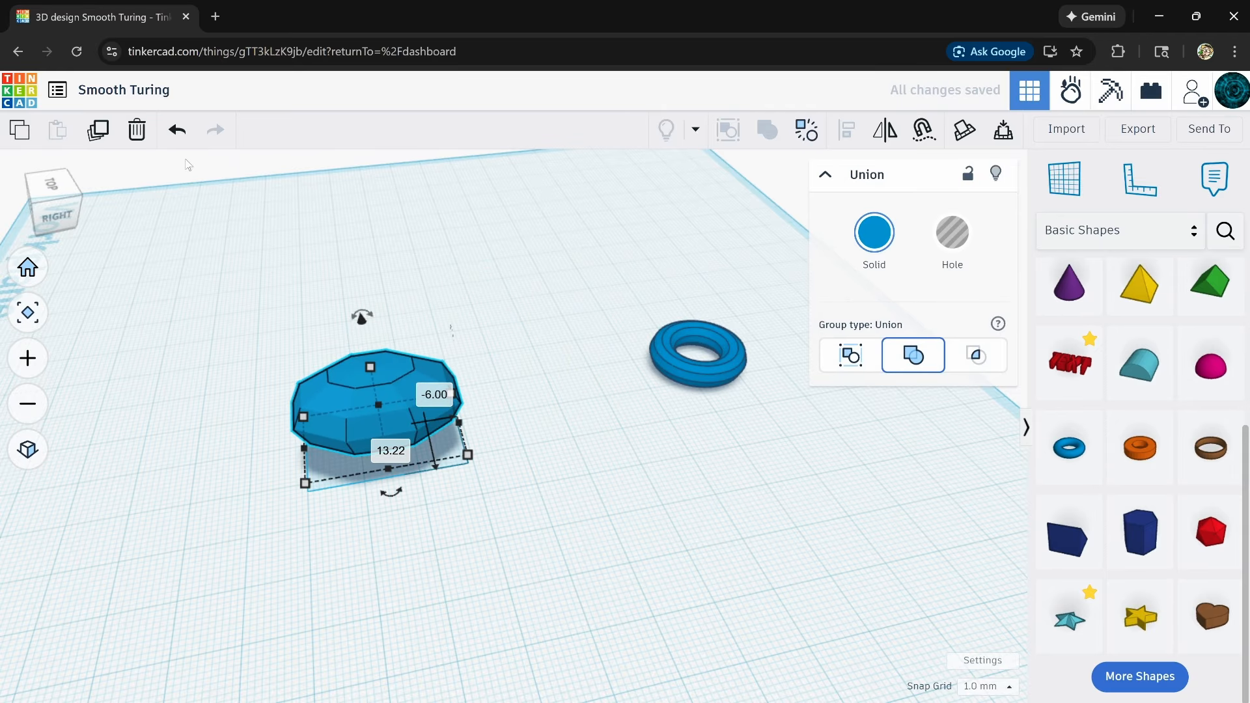
pyautogui.click(177, 131)
pyautogui.click(178, 131)
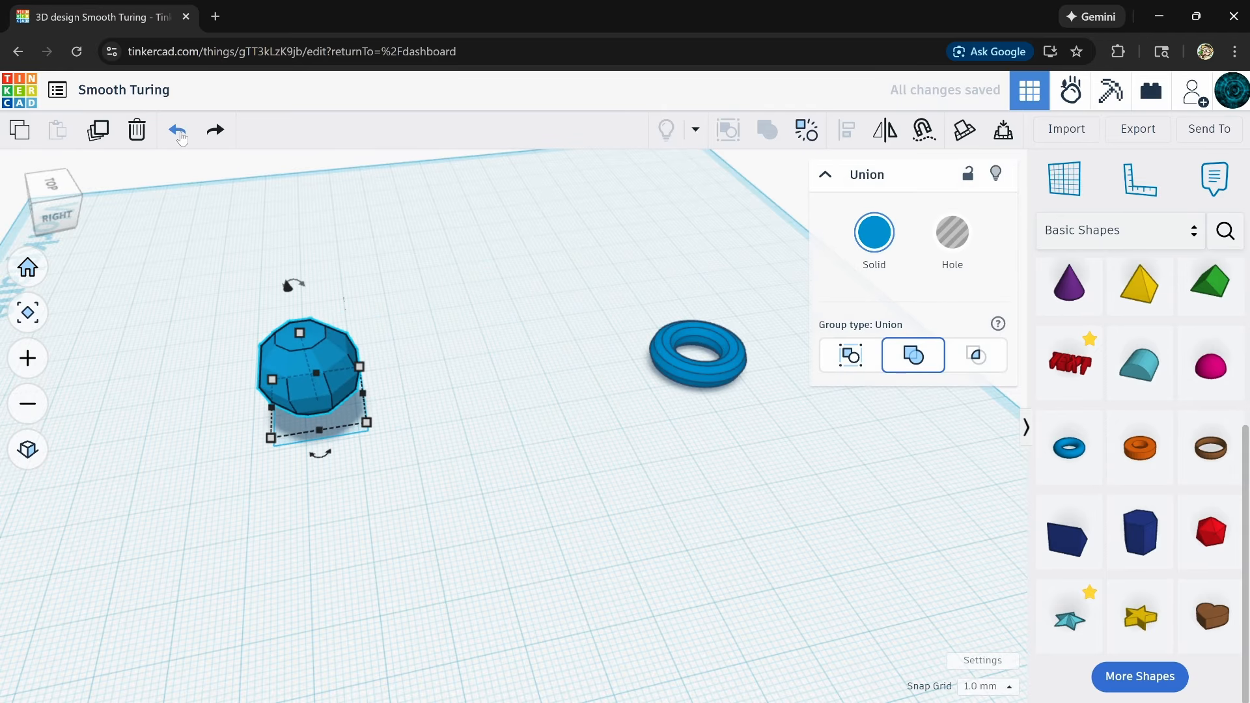
pyautogui.click(178, 131)
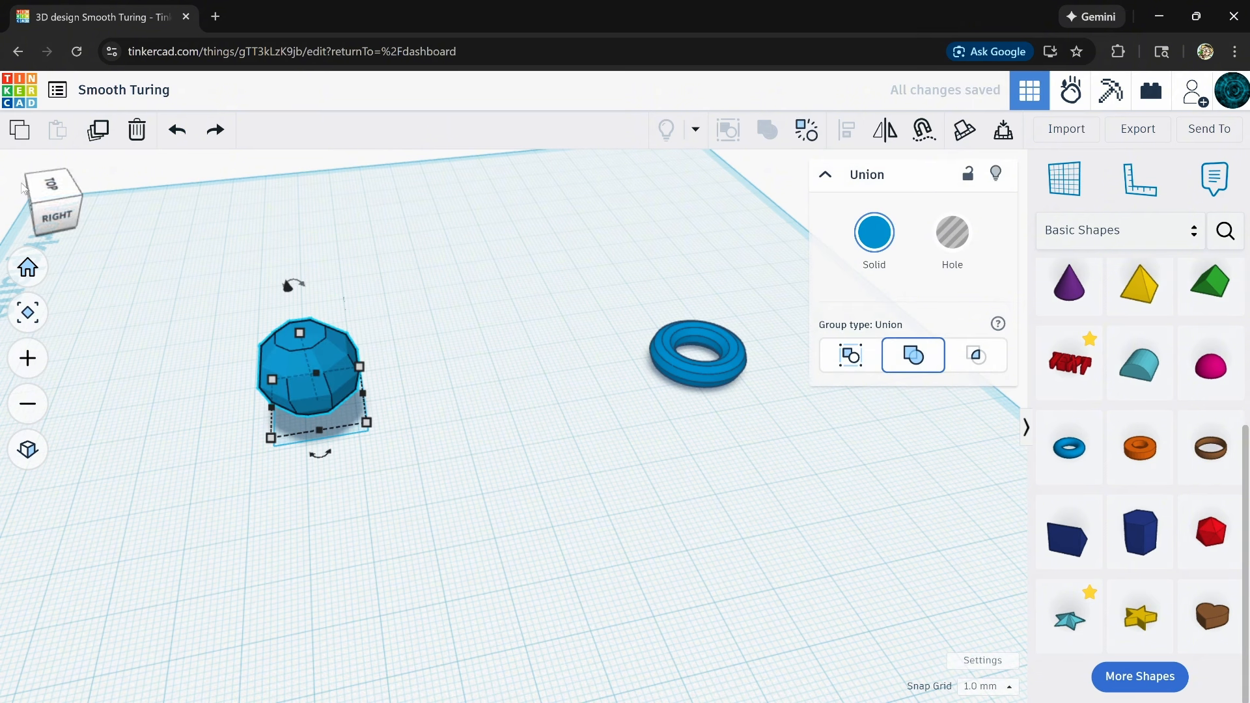
# - Delete the faceted ball and place a new sphere from Basic Shapes with its steps set to 6
pyautogui.click(136, 133)
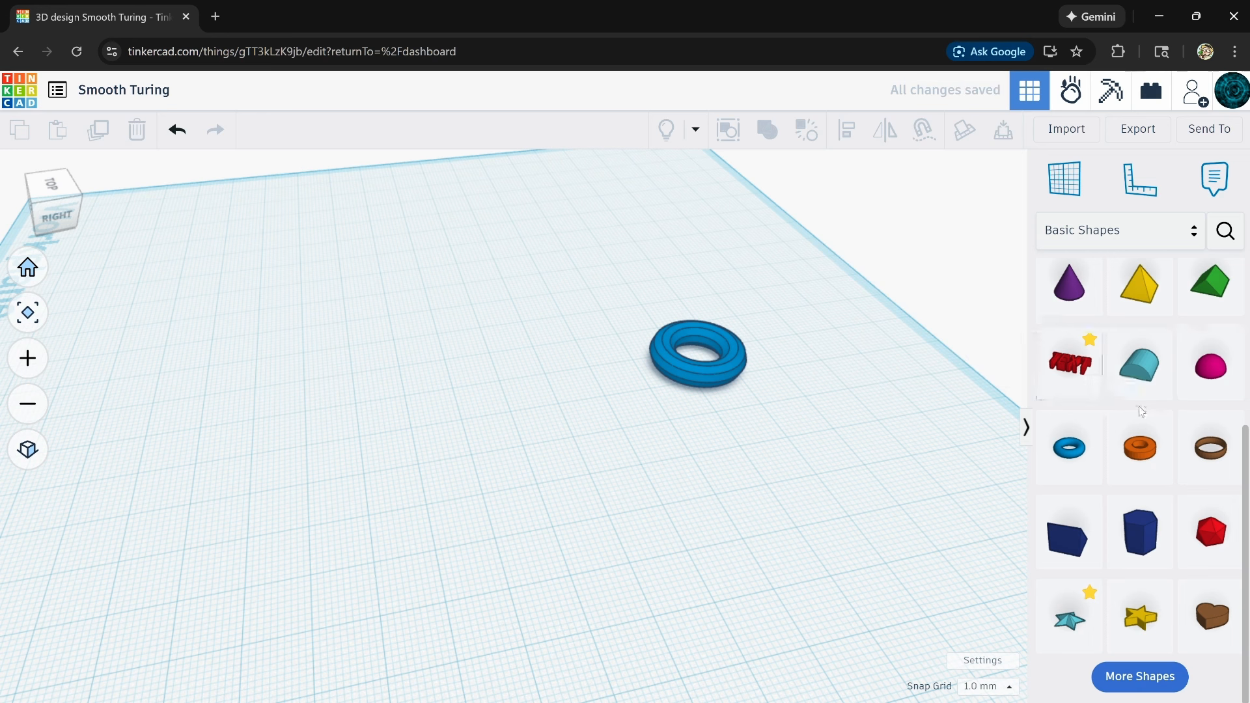
pyautogui.scroll(4, 1141, 412)
pyautogui.moveTo(1211, 355); pyautogui.dragTo(409, 428)
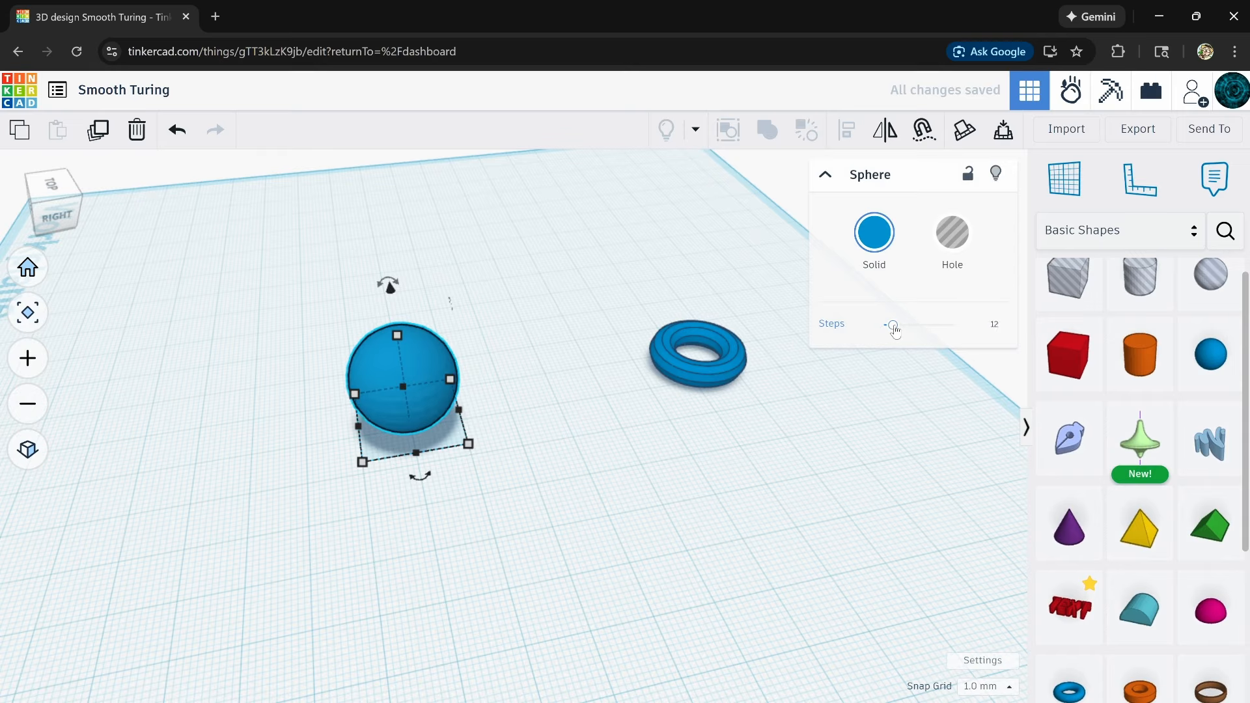
pyautogui.moveTo(902, 329); pyautogui.dragTo(886, 330)
pyautogui.moveTo(584, 446); pyautogui.dragTo(572, 432, button='right')
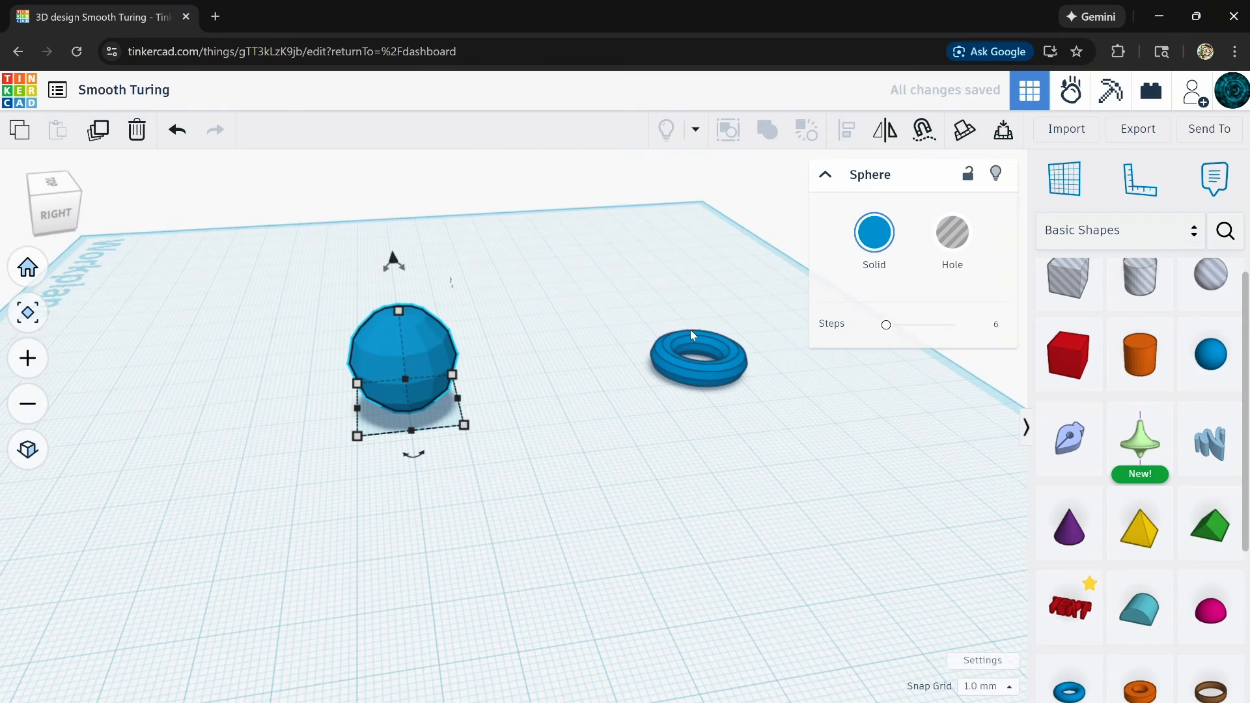
# - Move the torus farther aside and stretch the 6-step sphere into a wide ellipsoid body
pyautogui.moveTo(723, 386); pyautogui.dragTo(885, 408)
pyautogui.click(427, 373)
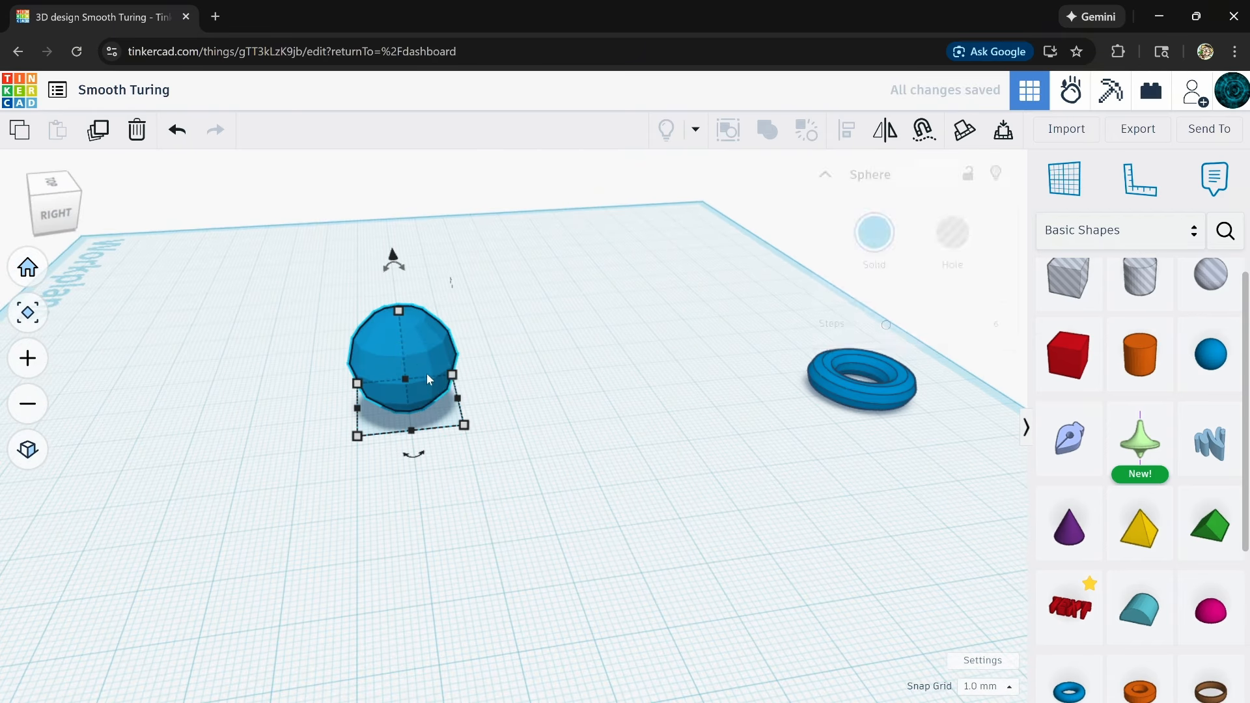
pyautogui.moveTo(457, 399); pyautogui.dragTo(557, 424)
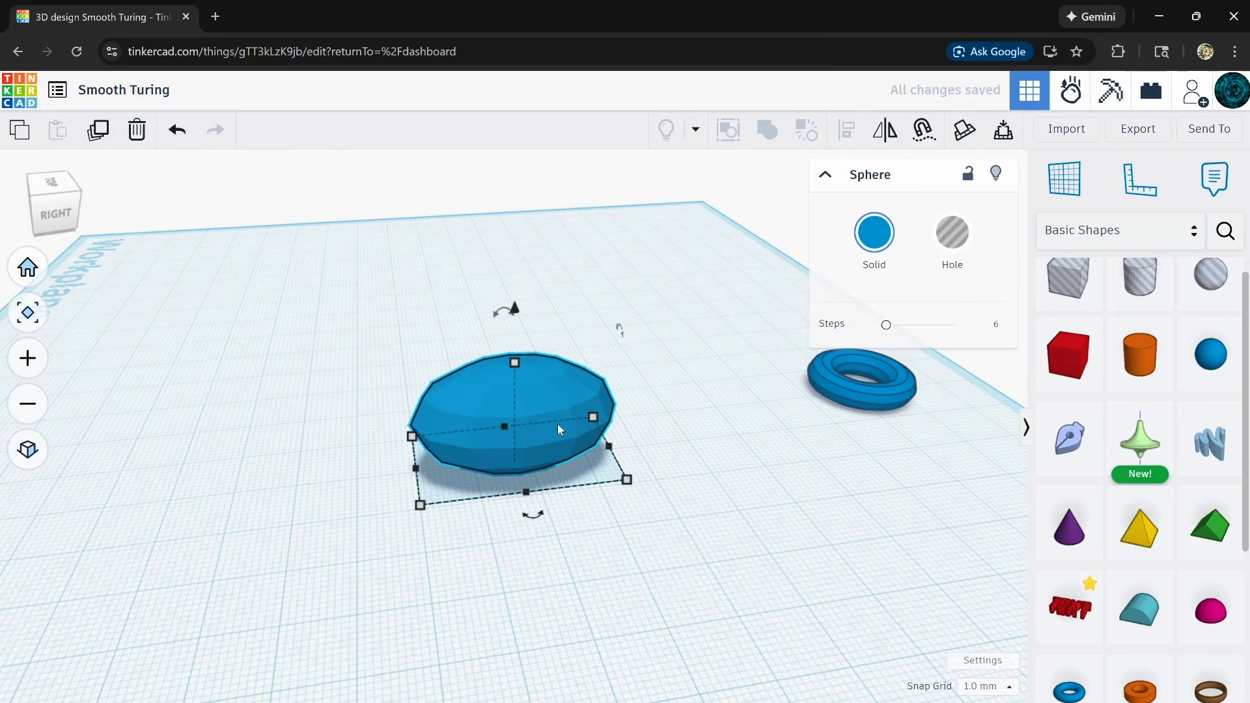
# - Duplicate the ellipsoid body and nudge the copy sideways so it protrudes from the original's near side
pyautogui.moveTo(506, 564); pyautogui.dragTo(468, 586, button='right')
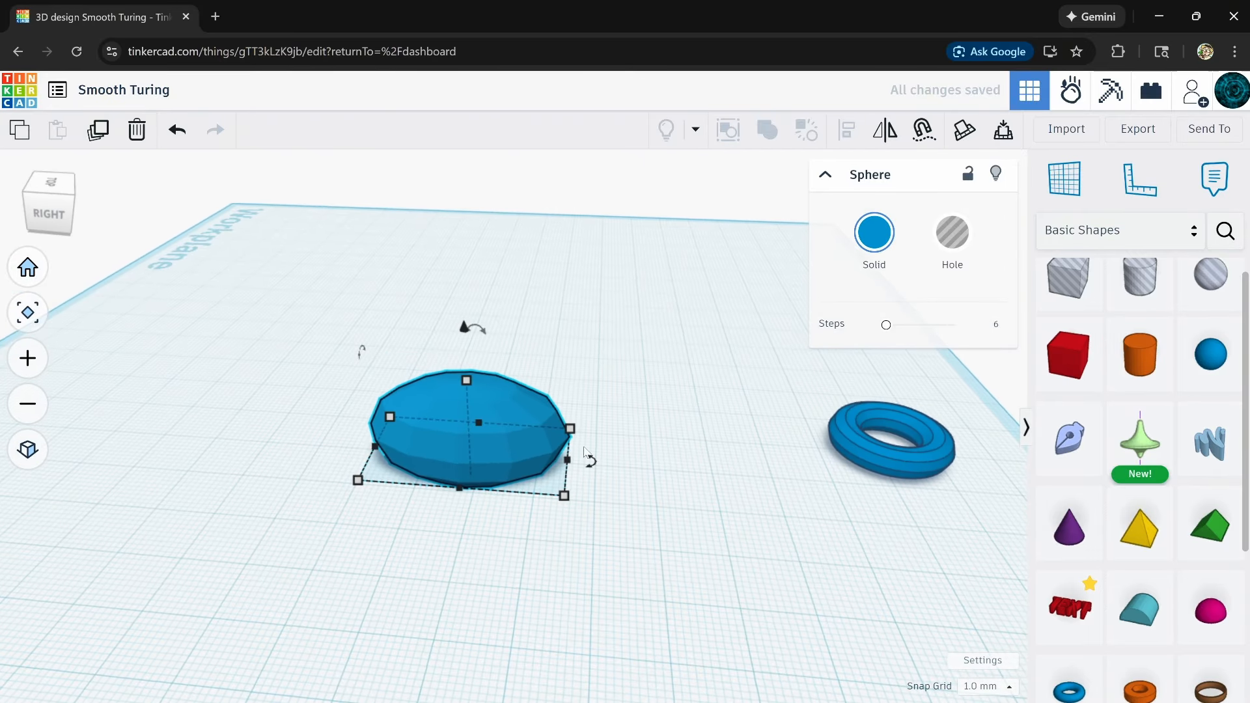
pyautogui.scroll(3, 534, 439)
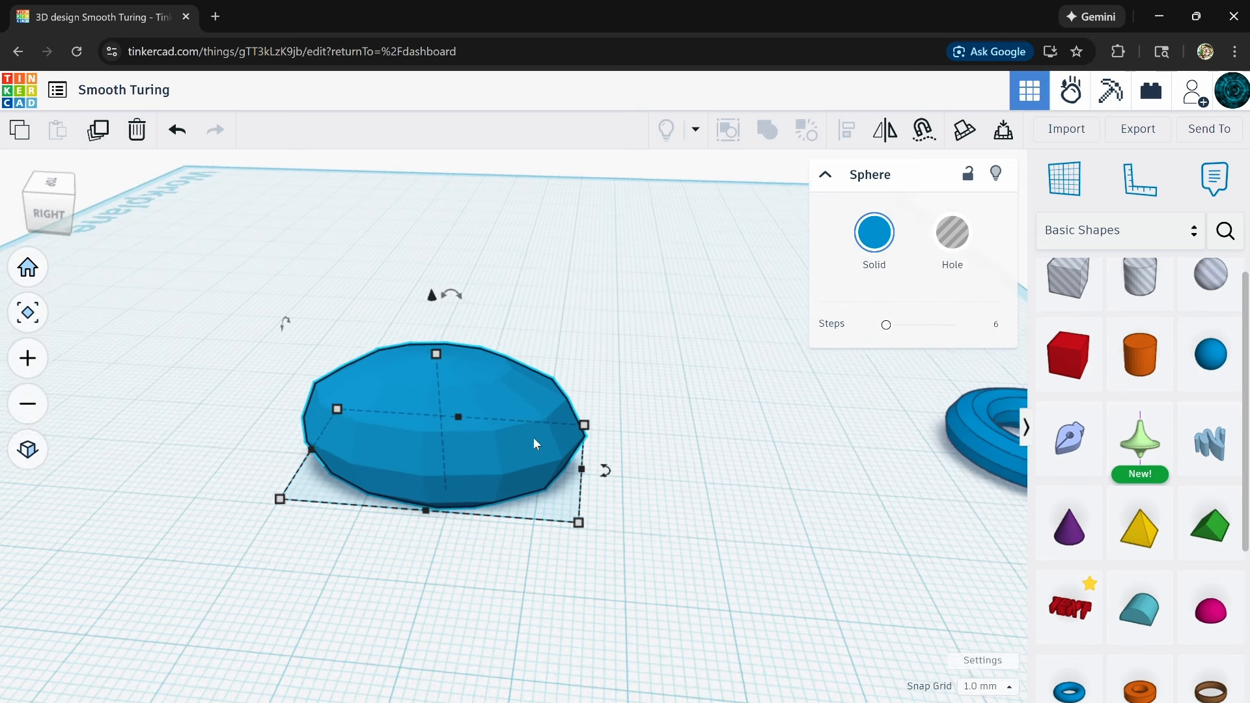
pyautogui.moveTo(466, 447); pyautogui.dragTo(493, 371, button='right')
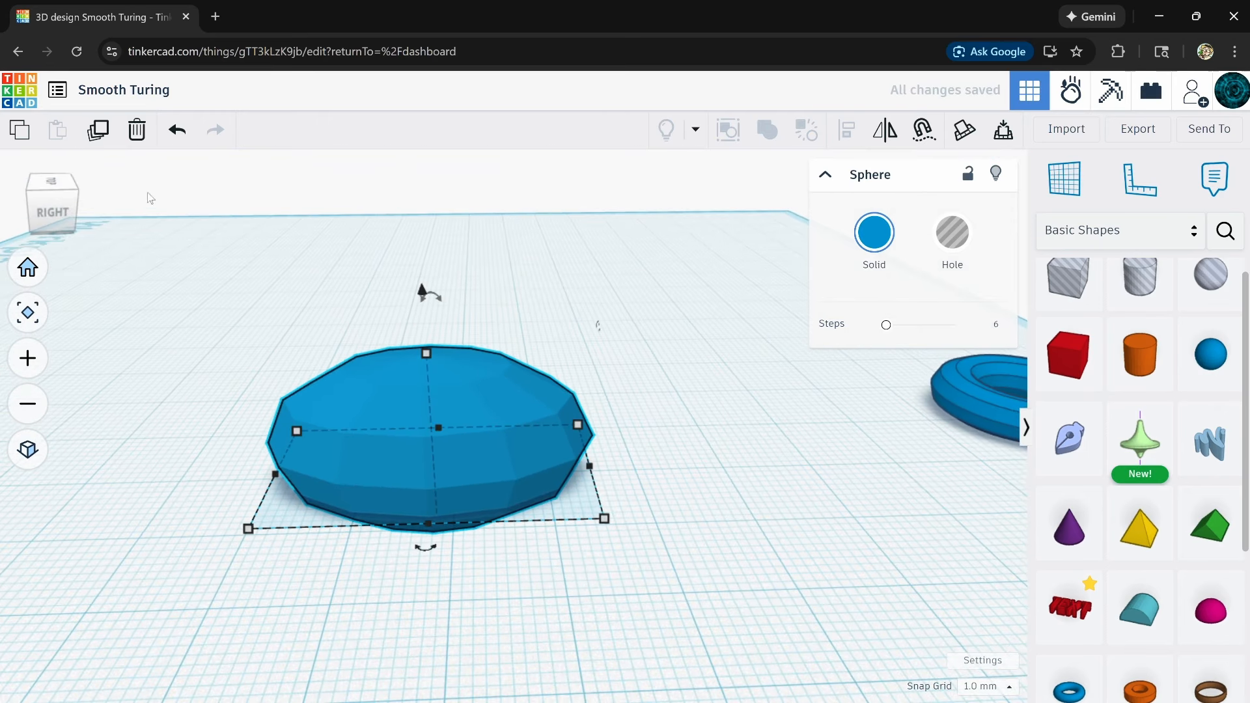
pyautogui.click(99, 132)
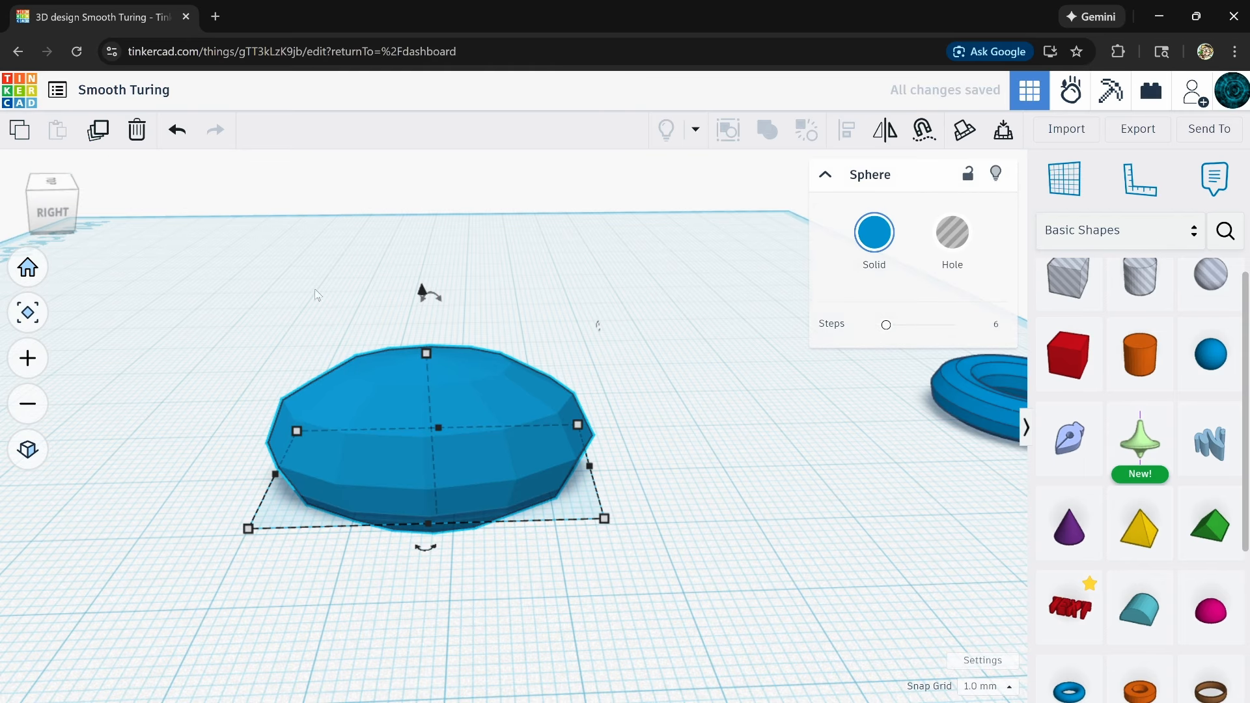
pyautogui.press('Down')
pyautogui.press('Down')
pyautogui.press('Down')
pyautogui.press('Down')
pyautogui.press('Down')
pyautogui.press('Down')
pyautogui.press('Down')
pyautogui.press('Down')
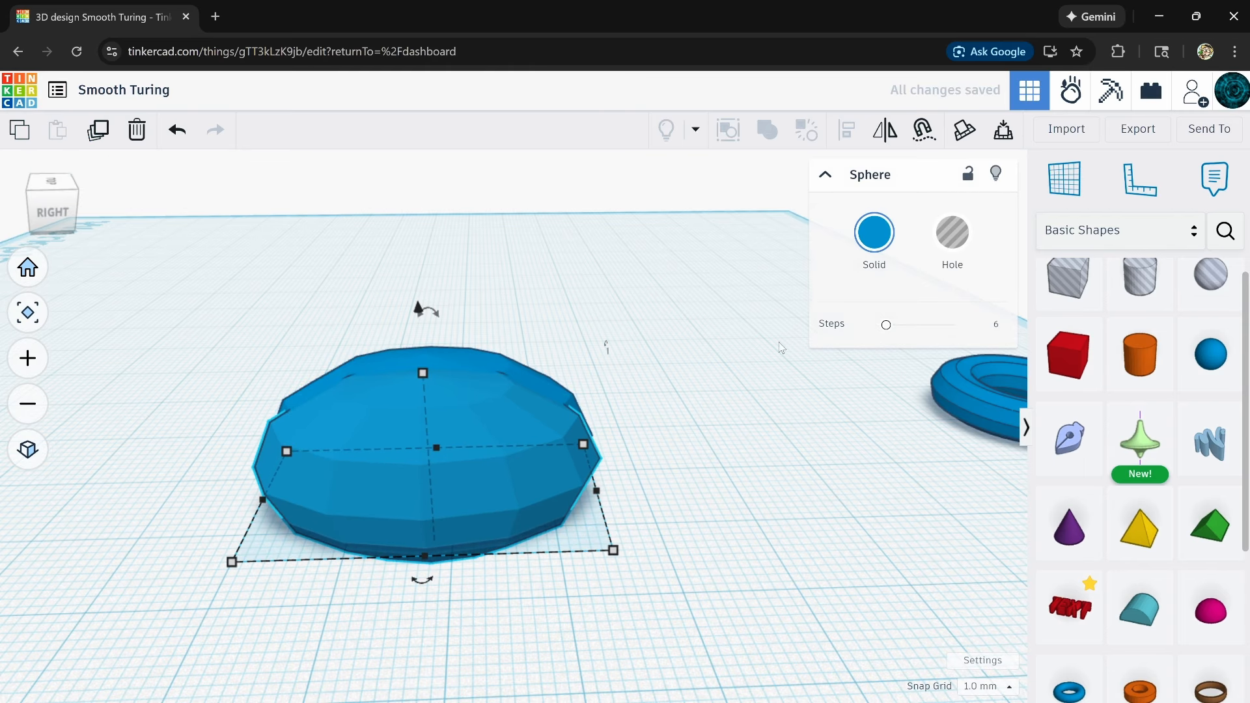
# - Set the copied sphere's steps to 5 and shrink it into a haunch at the rear side of the body
pyautogui.moveTo(886, 326); pyautogui.dragTo(862, 340)
pyautogui.moveTo(422, 383); pyautogui.dragTo(483, 474)
pyautogui.moveTo(573, 456); pyautogui.dragTo(483, 507, button='right')
pyautogui.moveTo(559, 527); pyautogui.dragTo(621, 531)
pyautogui.moveTo(485, 641); pyautogui.dragTo(612, 394, button='right')
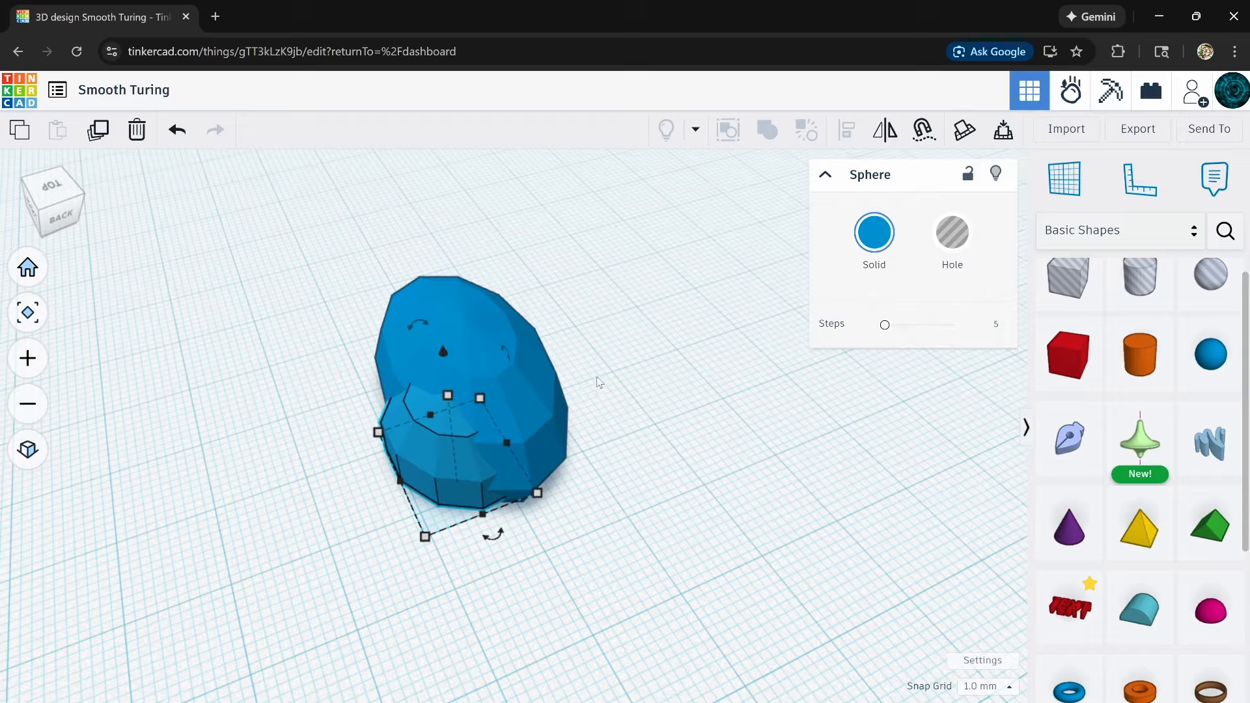
# - Duplicate the haunch, place the copy on the opposite side of the body and mirror it
pyautogui.click(432, 475)
pyautogui.click(99, 131)
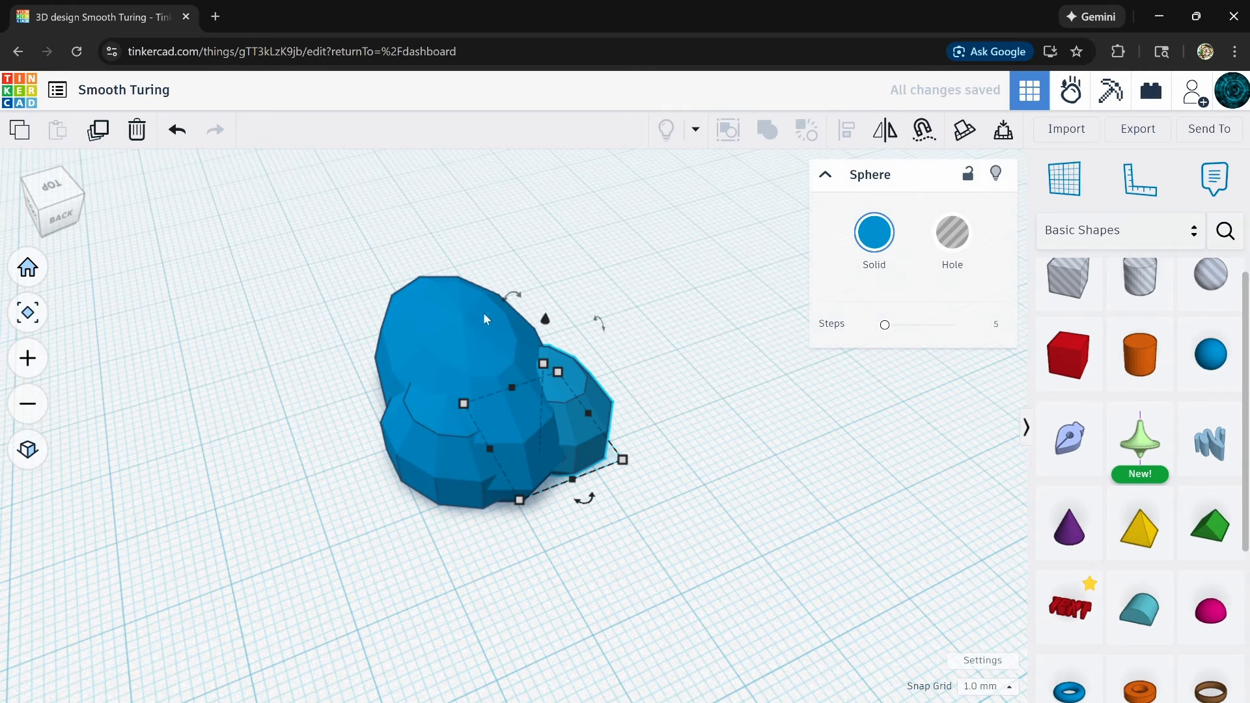
pyautogui.moveTo(717, 552); pyautogui.dragTo(456, 700, button='right')
pyautogui.click(887, 131)
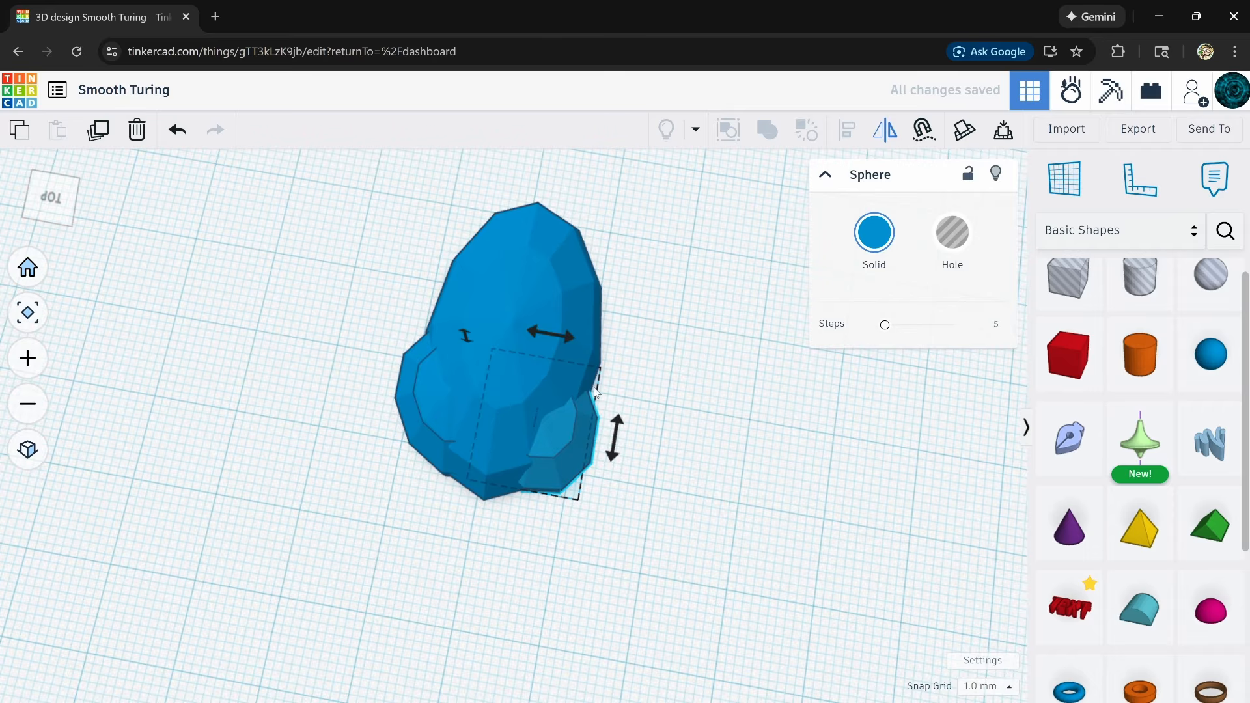
pyautogui.click(573, 340)
pyautogui.moveTo(560, 365); pyautogui.dragTo(471, 494, button='right')
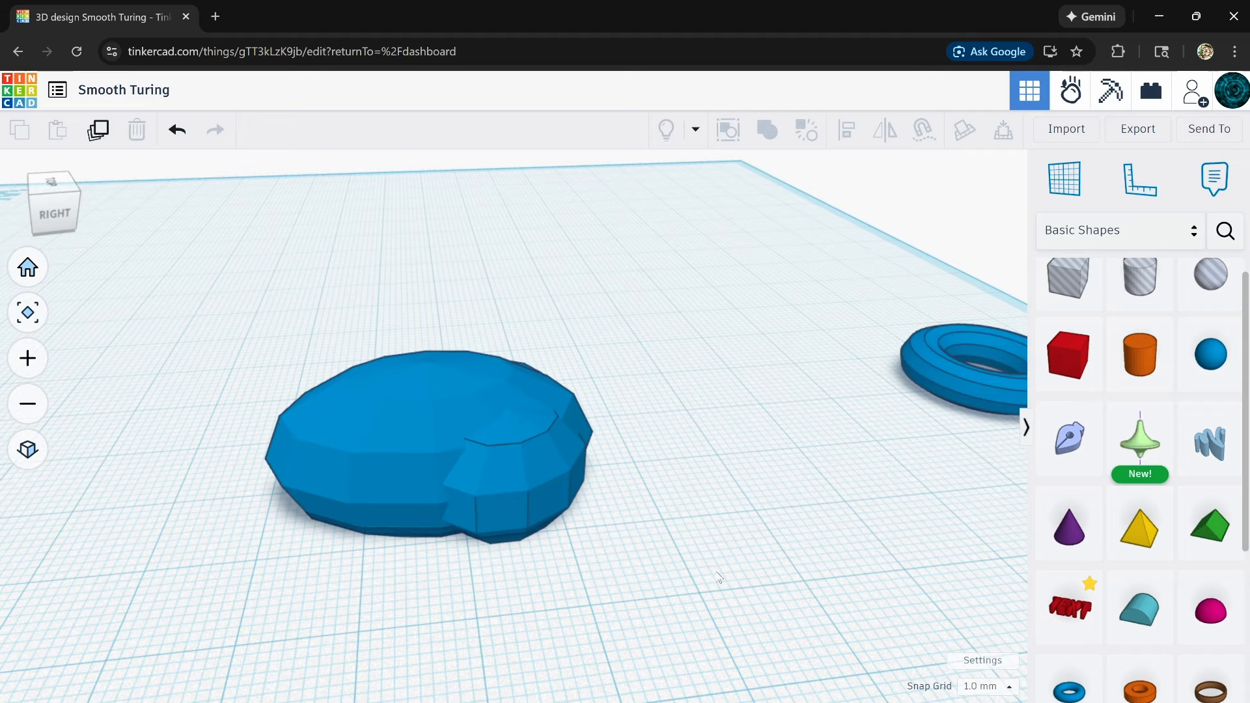
# - Duplicate the haunch and reshape the copy into a flat foot 11 mm high and about 25 mm long
pyautogui.click(497, 500)
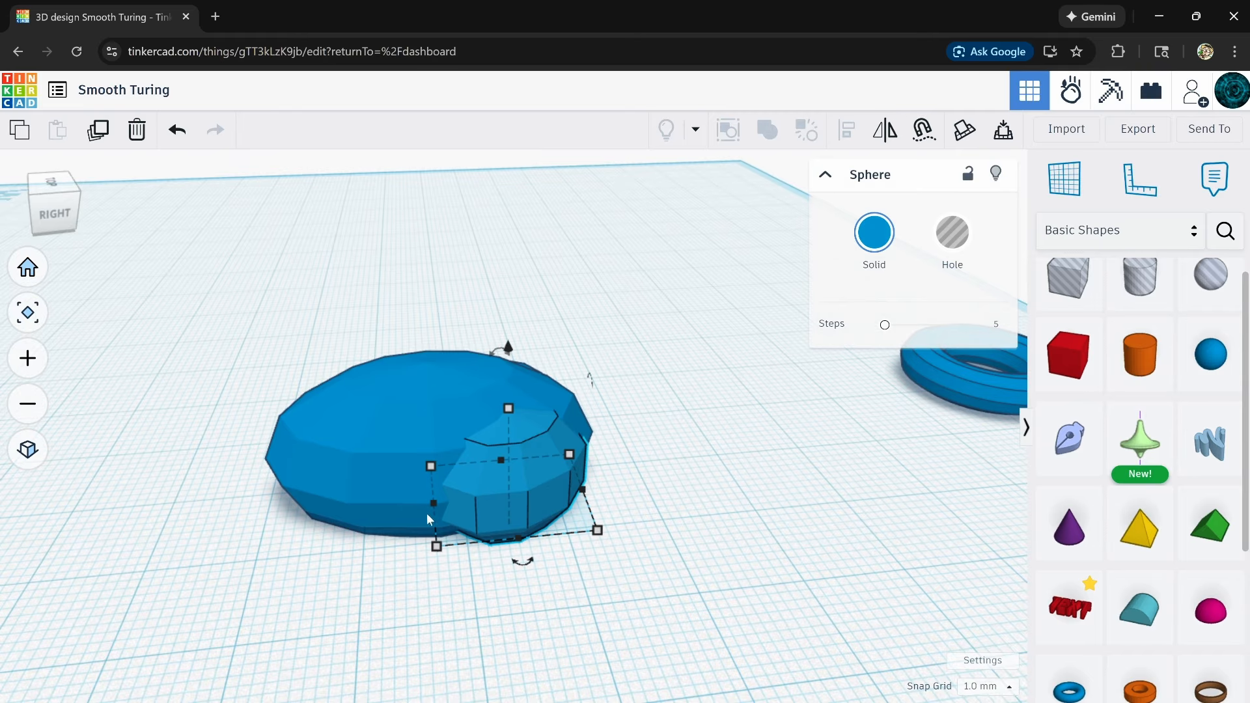
pyautogui.click(99, 132)
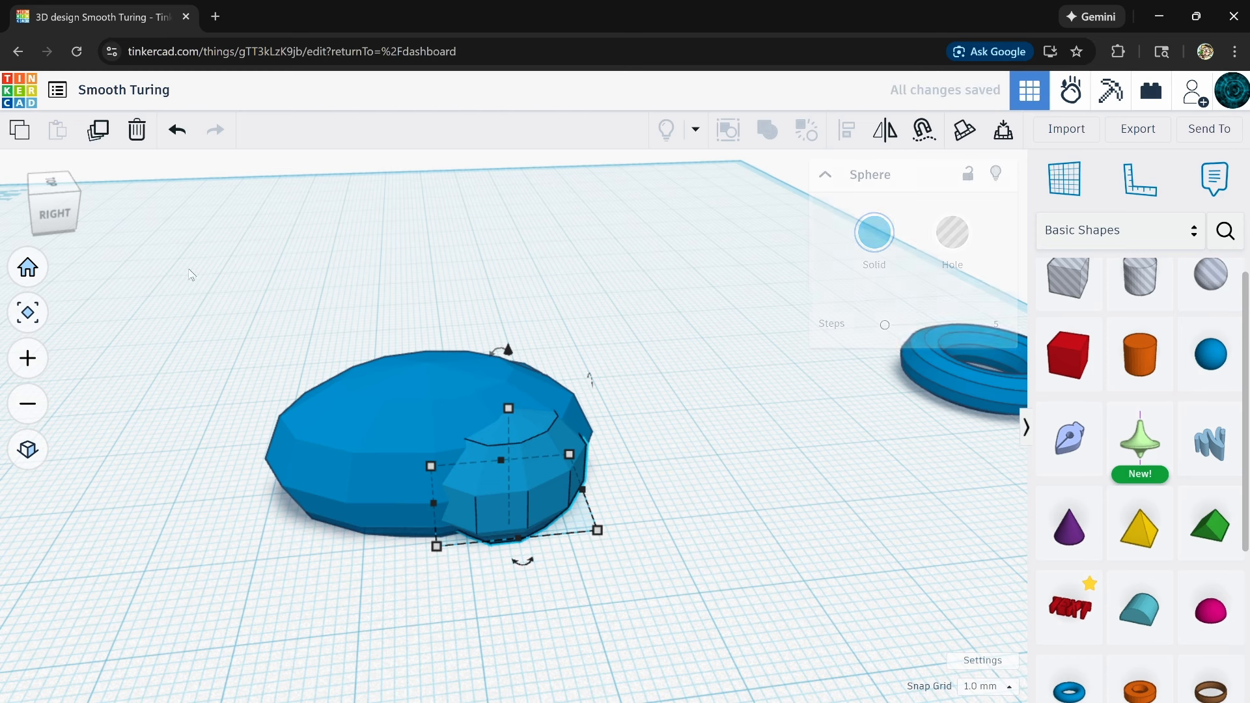
pyautogui.moveTo(509, 407); pyautogui.dragTo(506, 440)
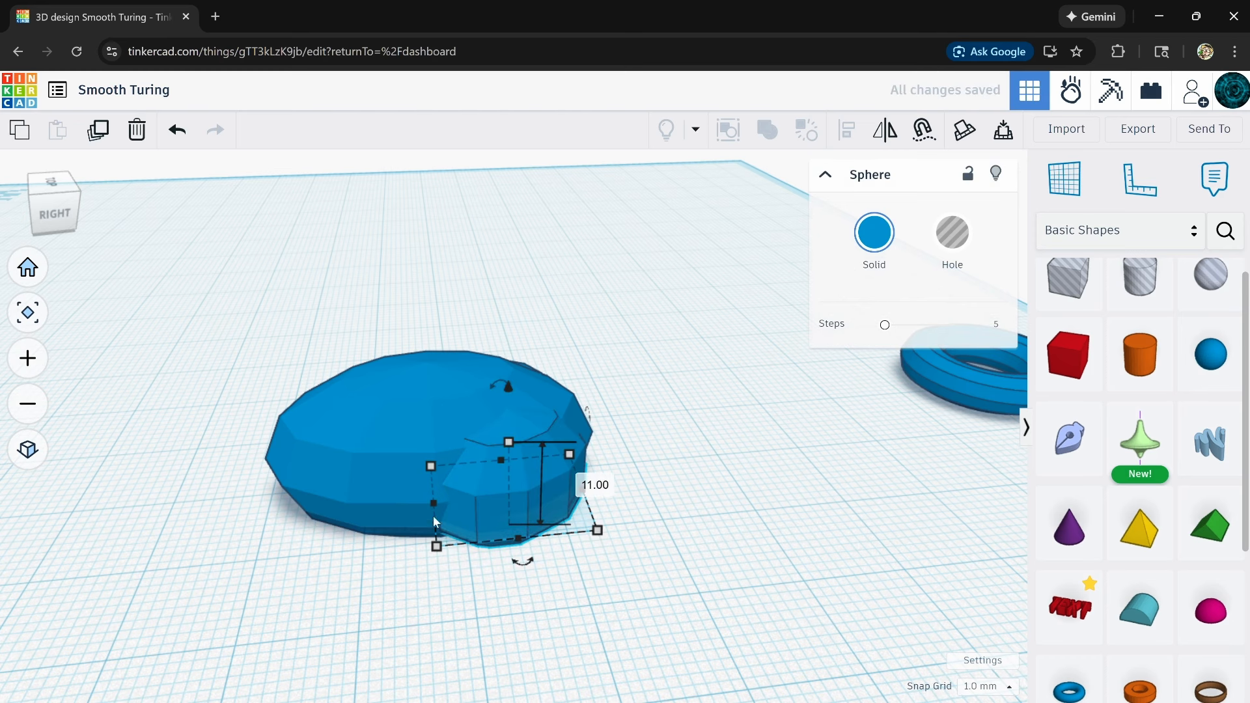
pyautogui.moveTo(427, 504); pyautogui.dragTo(342, 512)
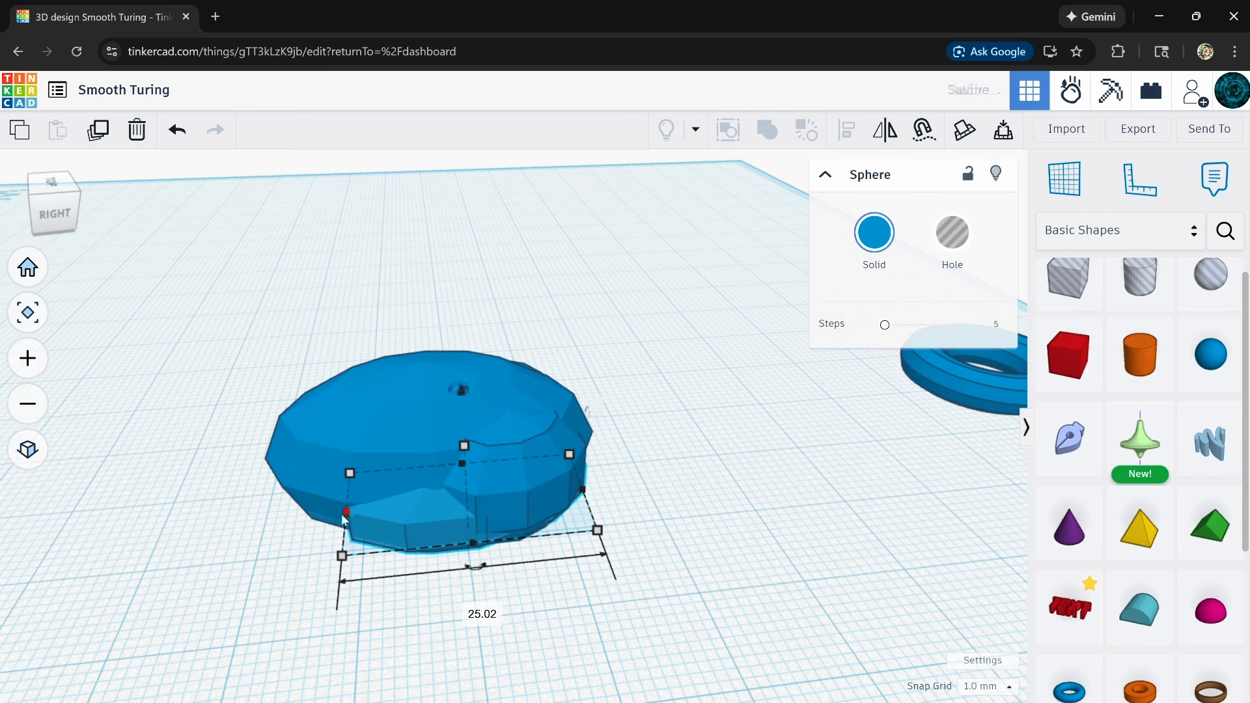
# - Place a 6-step sphere at the front of the body and scale it into a raised head
pyautogui.moveTo(417, 605); pyautogui.dragTo(384, 649, button='right')
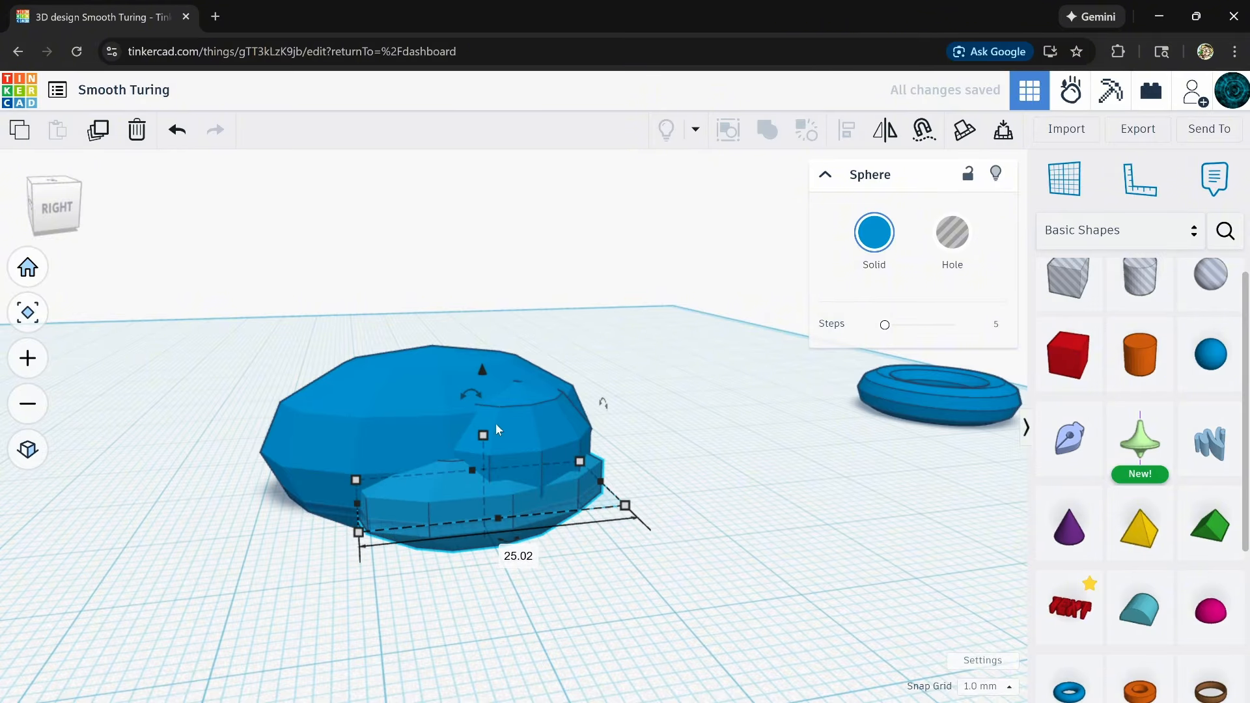
pyautogui.moveTo(485, 439); pyautogui.dragTo(749, 479, button='right')
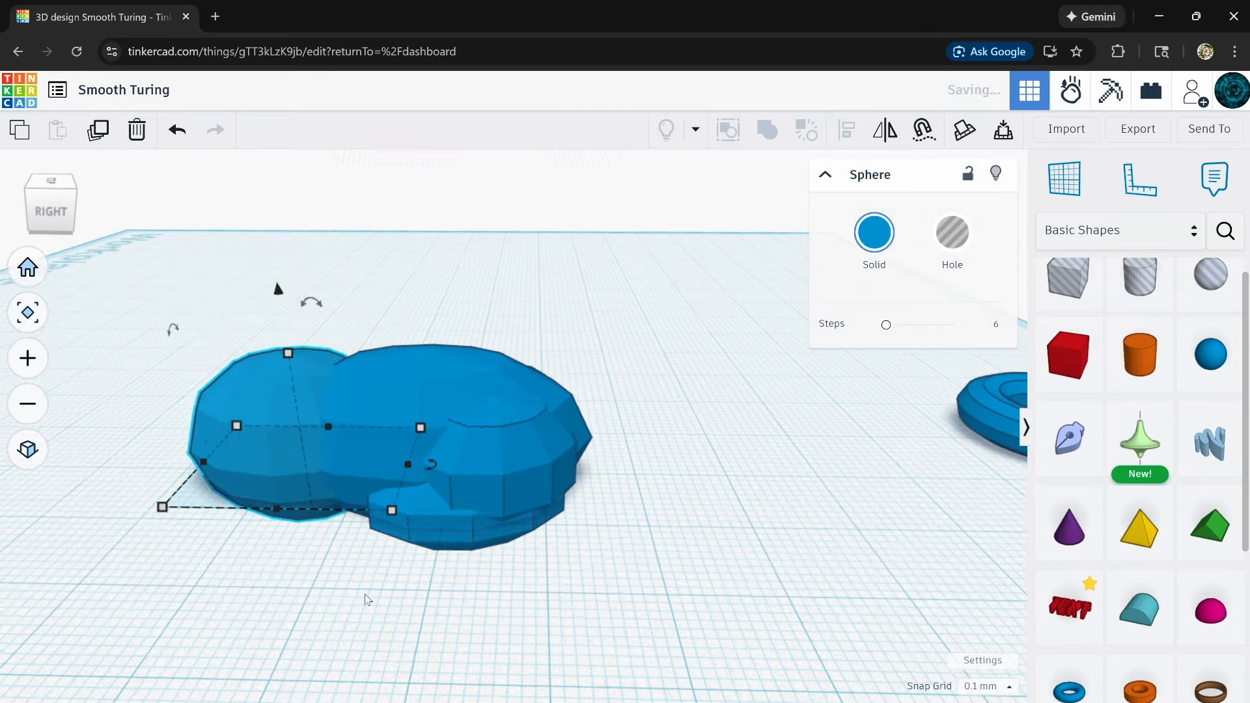
pyautogui.moveTo(287, 353); pyautogui.dragTo(256, 296)
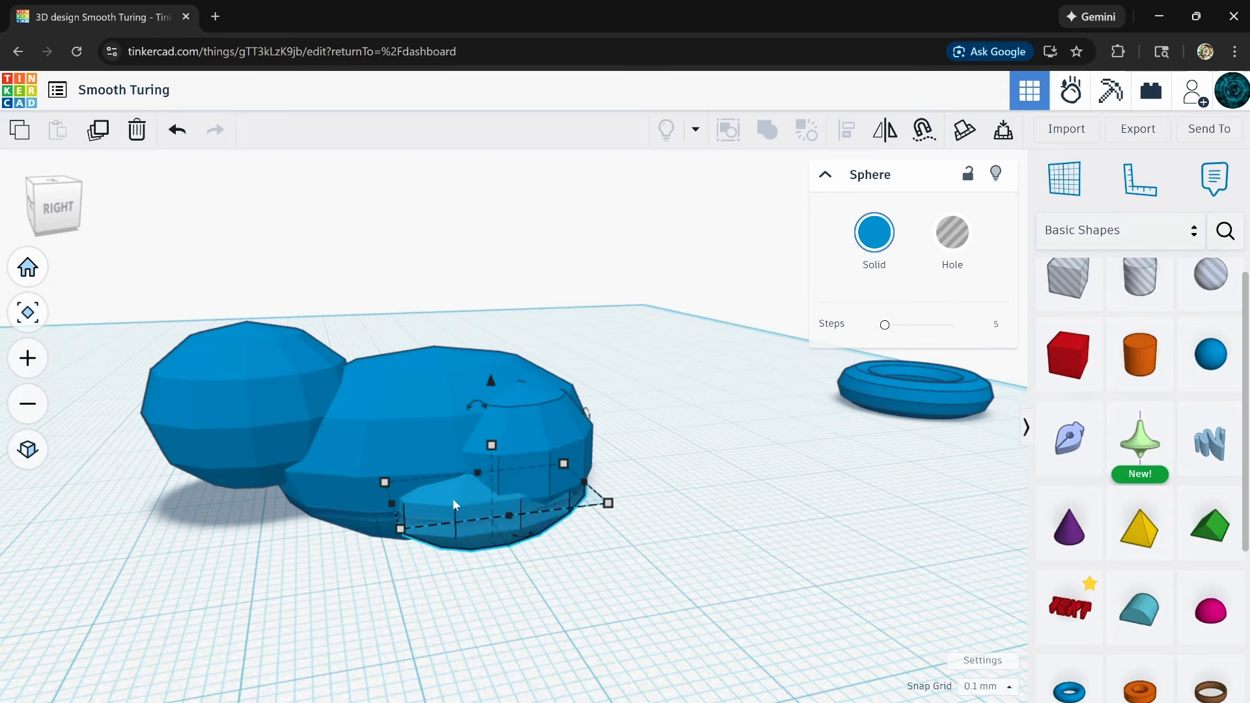
# - Mirror the foot to the body's other side, add a toe shape, and place a copy of the foot and toe under the head as a front paw
pyautogui.scroll(5, 408, 491)
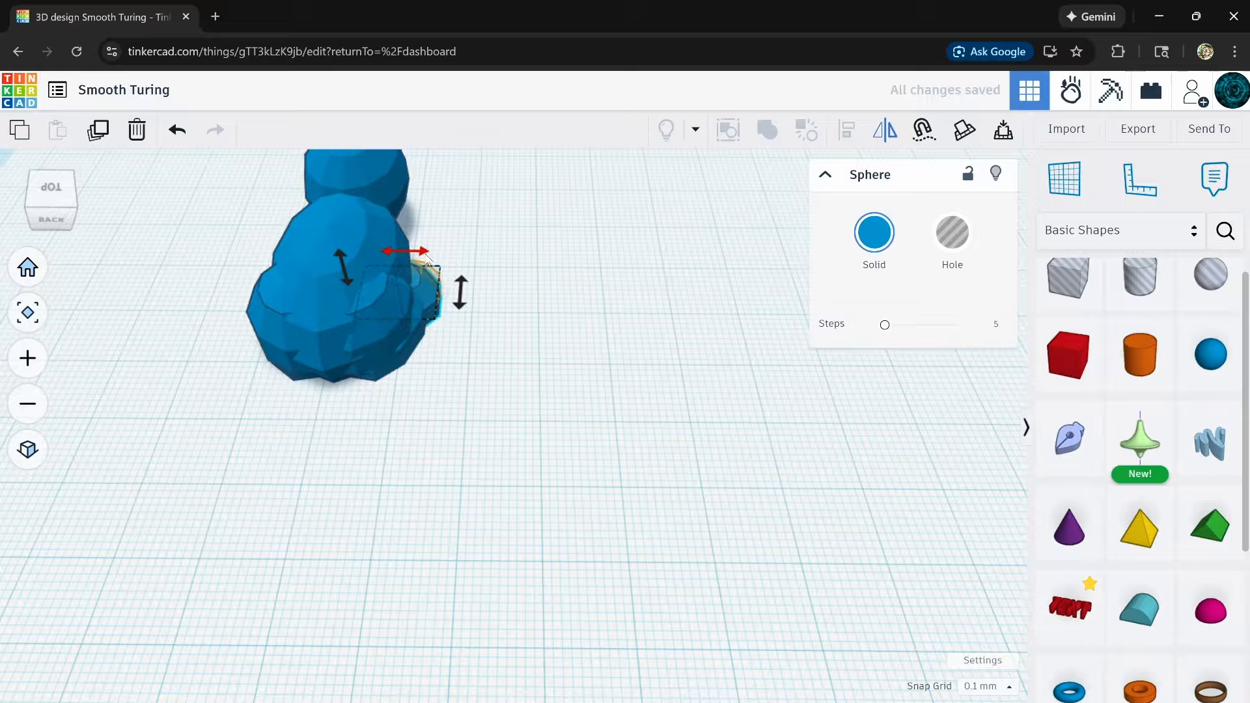
pyautogui.scroll(5, 283, 447)
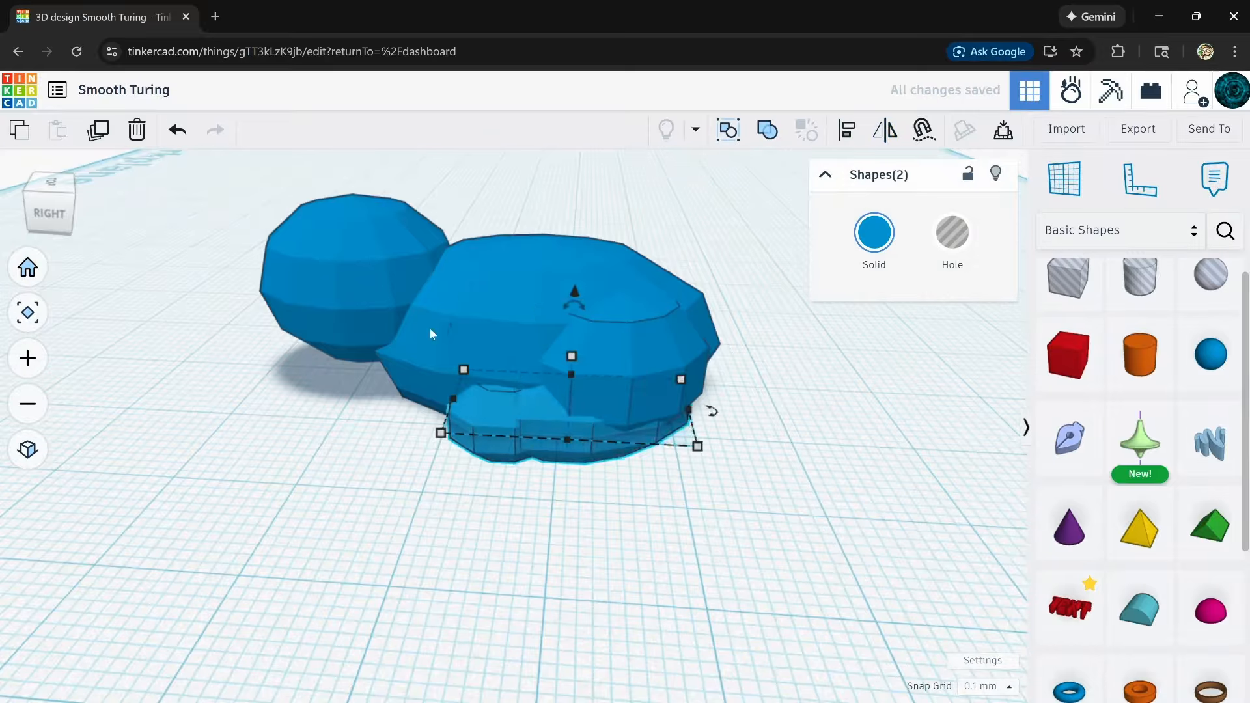
pyautogui.scroll(3, 404, 470)
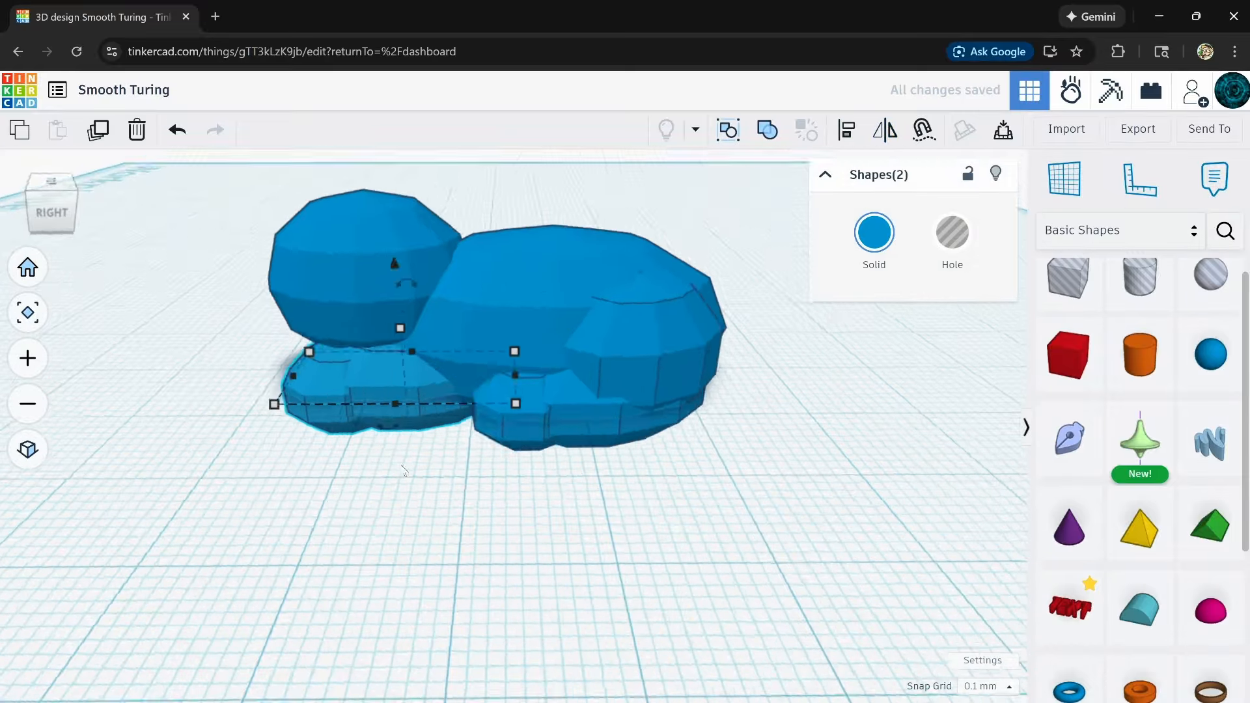
# - Place a small 6-step sphere as a shoulder between the head, the front paw and the body
pyautogui.moveTo(405, 471); pyautogui.dragTo(456, 515, button='right')
pyautogui.moveTo(445, 534); pyautogui.dragTo(389, 525)
pyautogui.moveTo(479, 346); pyautogui.dragTo(509, 381)
pyautogui.moveTo(486, 438); pyautogui.dragTo(474, 438)
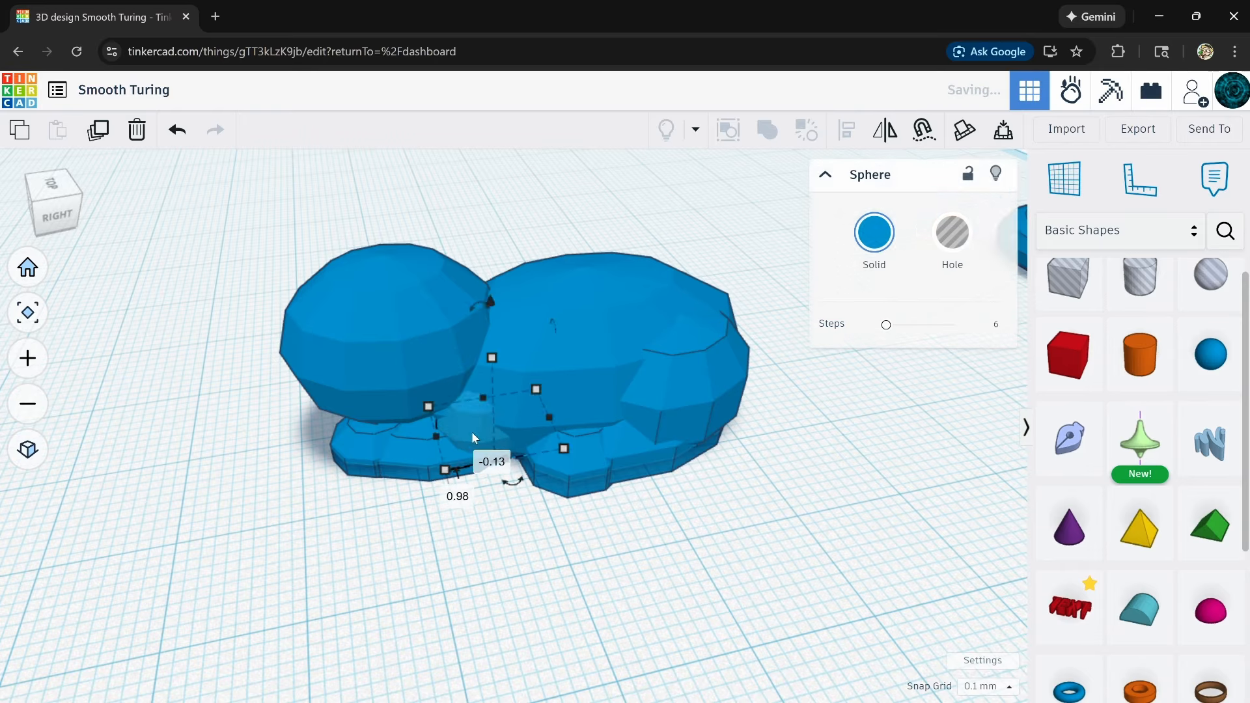
# - Raise the shoulder's height, then duplicate it with the front paw shapes and mirror the copy on the body's opposite side
pyautogui.moveTo(355, 599); pyautogui.dragTo(377, 560, button='right')
pyautogui.moveTo(522, 322); pyautogui.dragTo(521, 300)
pyautogui.keyDown('shift'); pyautogui.click(429, 417); pyautogui.keyUp('shift')
pyautogui.keyDown('shift'); pyautogui.click(372, 417); pyautogui.keyUp('shift')
pyautogui.moveTo(423, 371); pyautogui.dragTo(625, 417, button='right')
pyautogui.hotkey('ctrl', 'd')
pyautogui.moveTo(625, 416); pyautogui.dragTo(450, 391)
pyautogui.click(885, 131)
pyautogui.moveTo(391, 554)
pyautogui.mouseDown(button='right')
pyautogui.moveTo(531, 502)
pyautogui.moveTo(390, 573)
pyautogui.mouseUp(button='right')
# - Select the two overlapping faceted hole shapes in front of the head together
pyautogui.click(690, 274)
pyautogui.moveTo(388, 497); pyautogui.dragTo(404, 497)
pyautogui.keyDown('shift'); pyautogui.click(243, 285); pyautogui.keyUp('shift')
pyautogui.moveTo(345, 560); pyautogui.dragTo(291, 563, button='right')
pyautogui.moveTo(775, 566); pyautogui.dragTo(553, 500, button='middle')
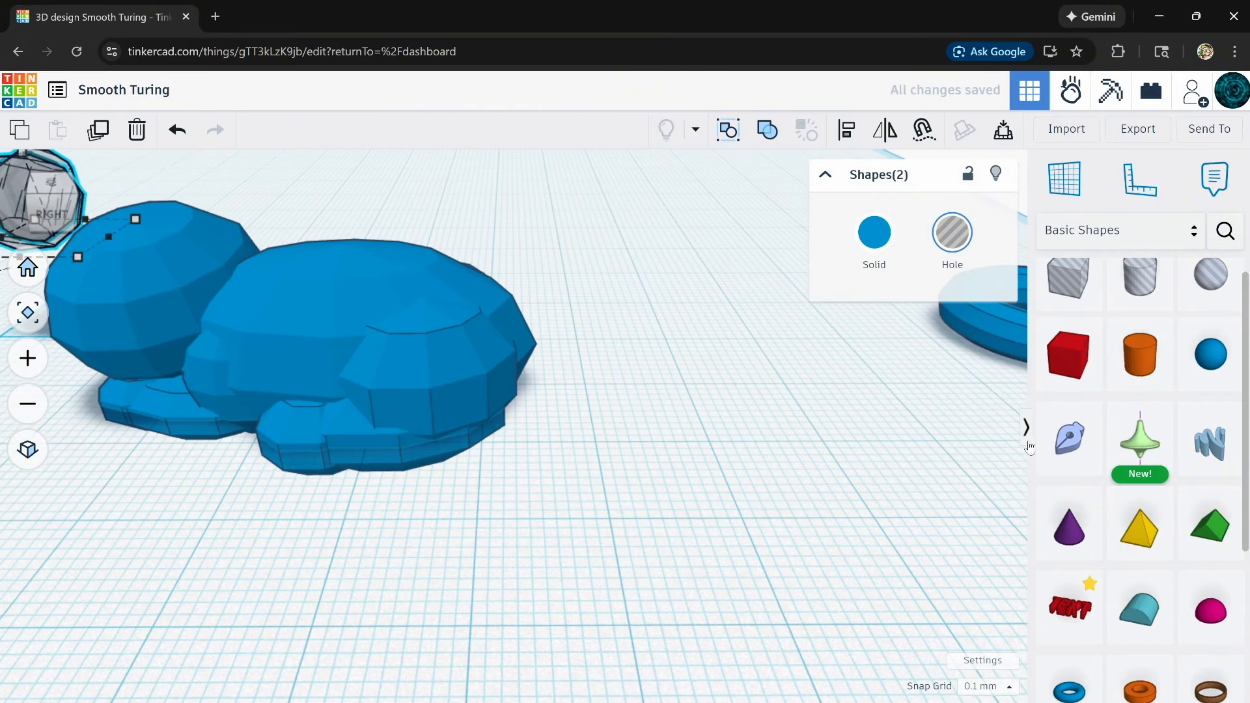
pyautogui.moveTo(309, 524); pyautogui.dragTo(503, 573, button='middle')
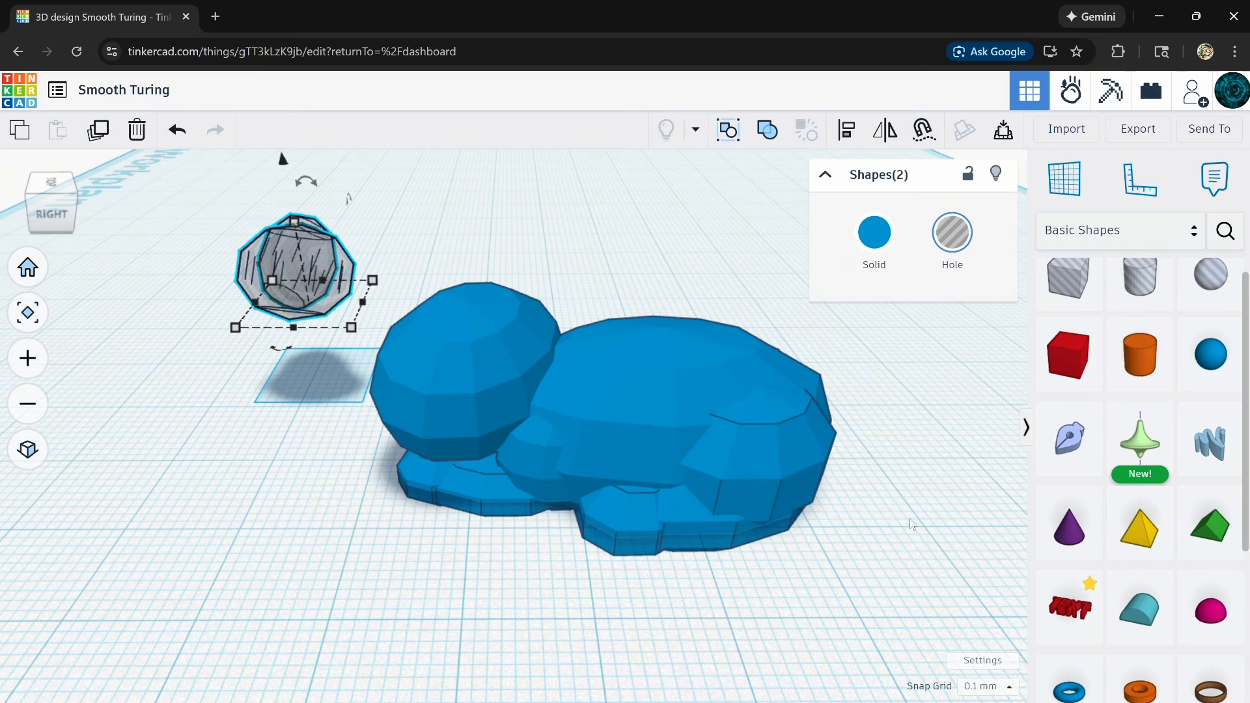
pyautogui.moveTo(909, 519); pyautogui.dragTo(814, 448, button='right')
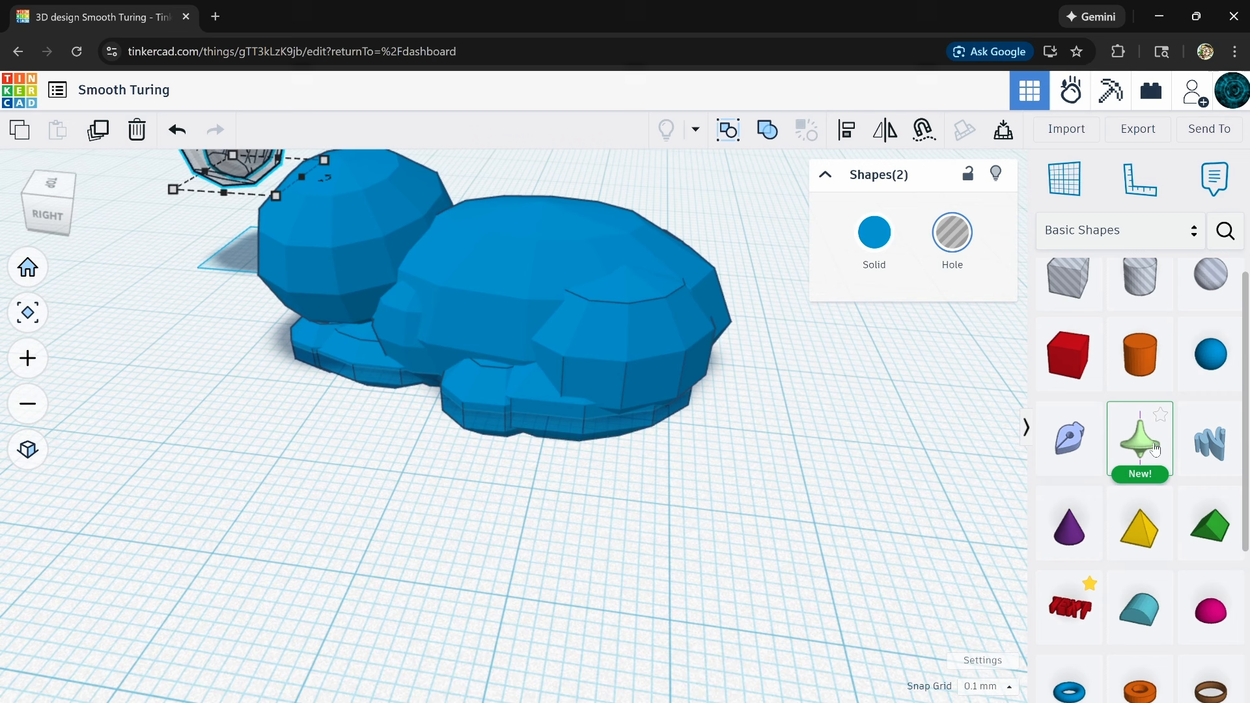
# - Add a torus on the workplane beside the animal's body and reduce its sides to 10
pyautogui.scroll(-4, 1154, 450)
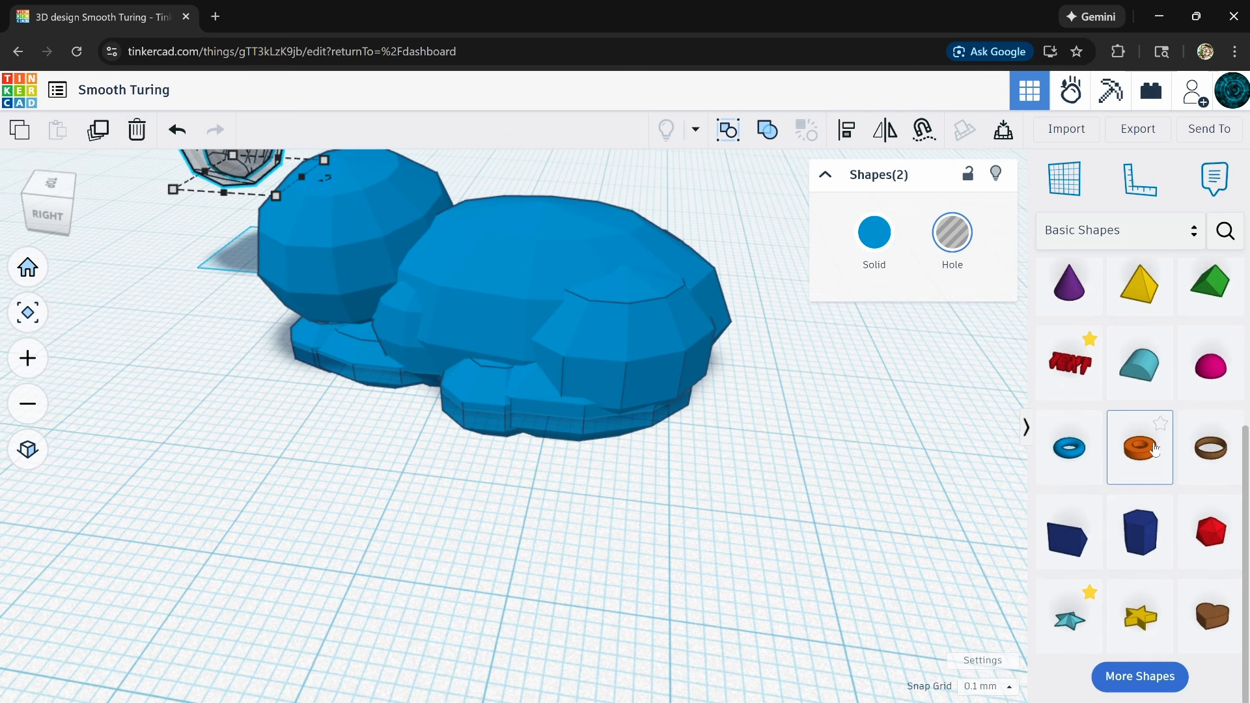
pyautogui.moveTo(1072, 458); pyautogui.dragTo(578, 573)
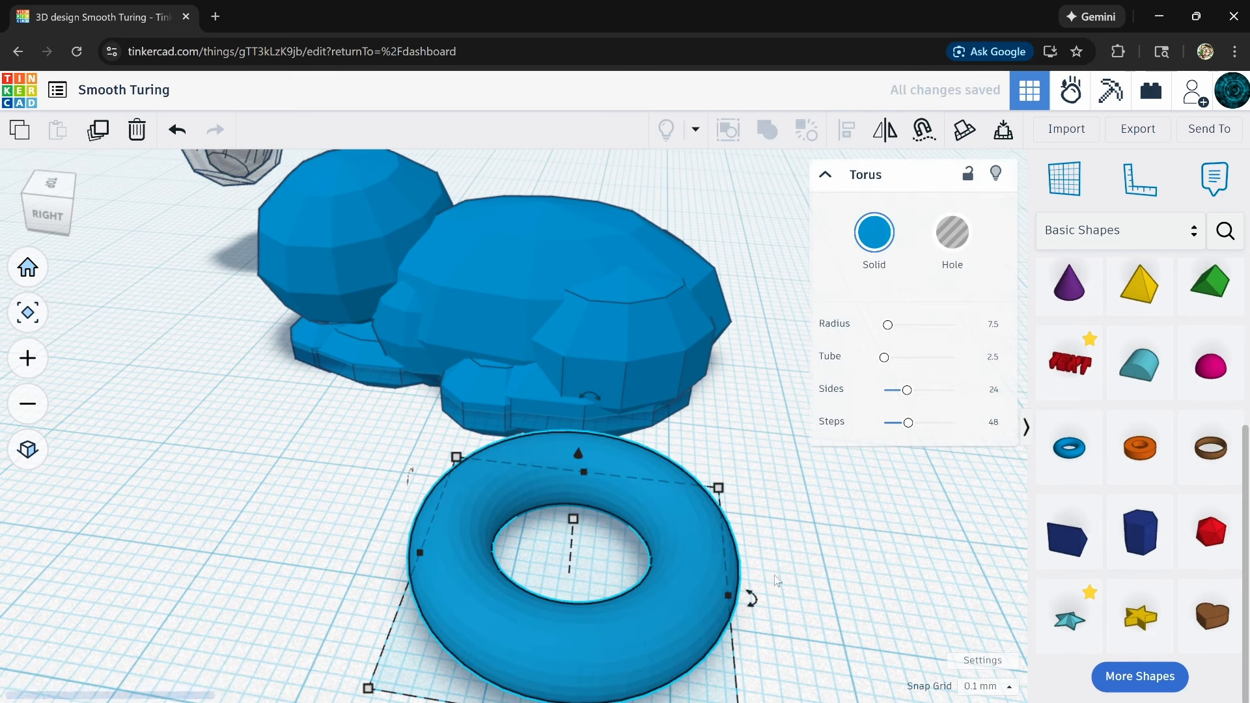
pyautogui.press('f')
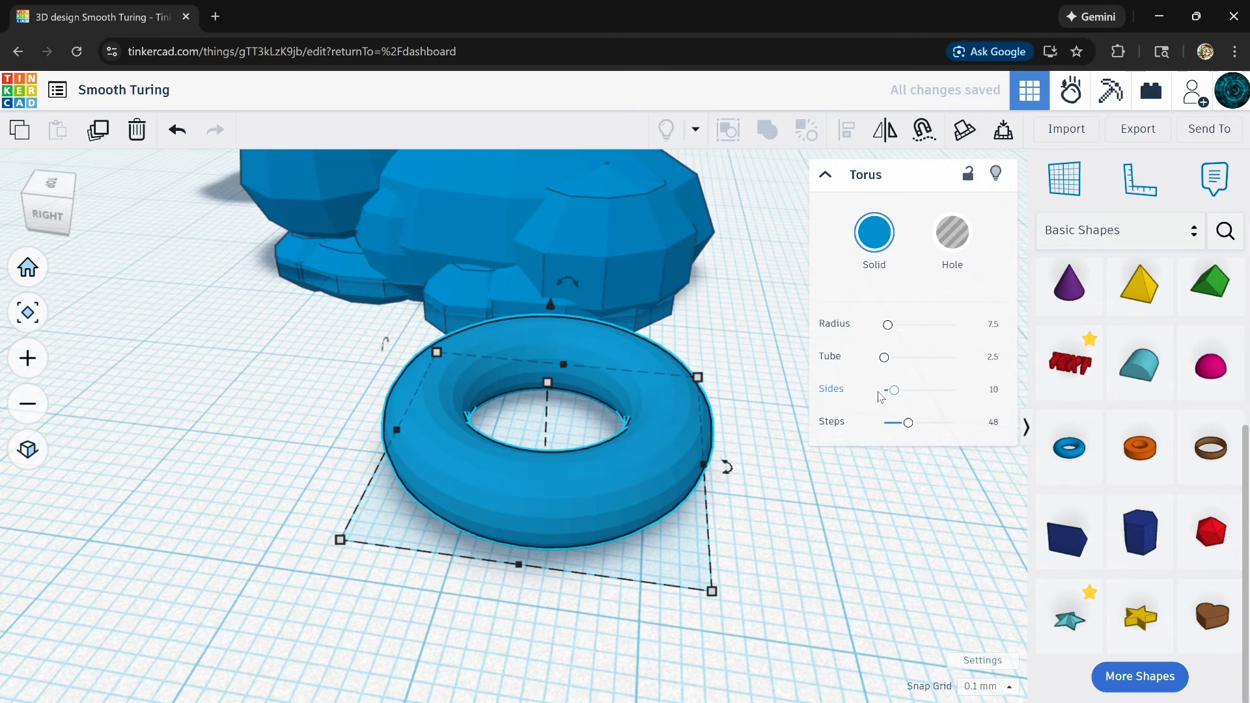
pyautogui.moveTo(880, 397); pyautogui.dragTo(877, 400)
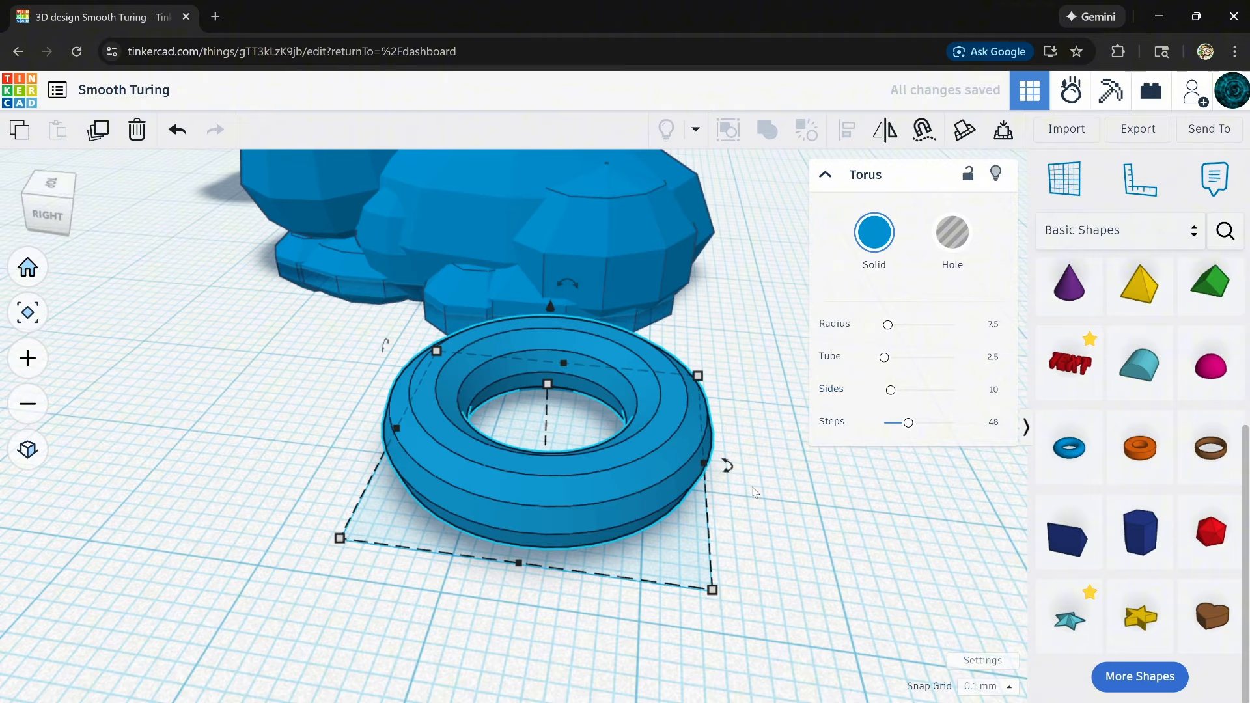
# - Move the torus to the rear of the body so that it wraps around the hind leg
pyautogui.moveTo(619, 498); pyautogui.dragTo(669, 310)
pyautogui.moveTo(633, 387); pyautogui.dragTo(484, 492, button='right')
pyautogui.moveTo(565, 340); pyautogui.dragTo(575, 471, button='right')
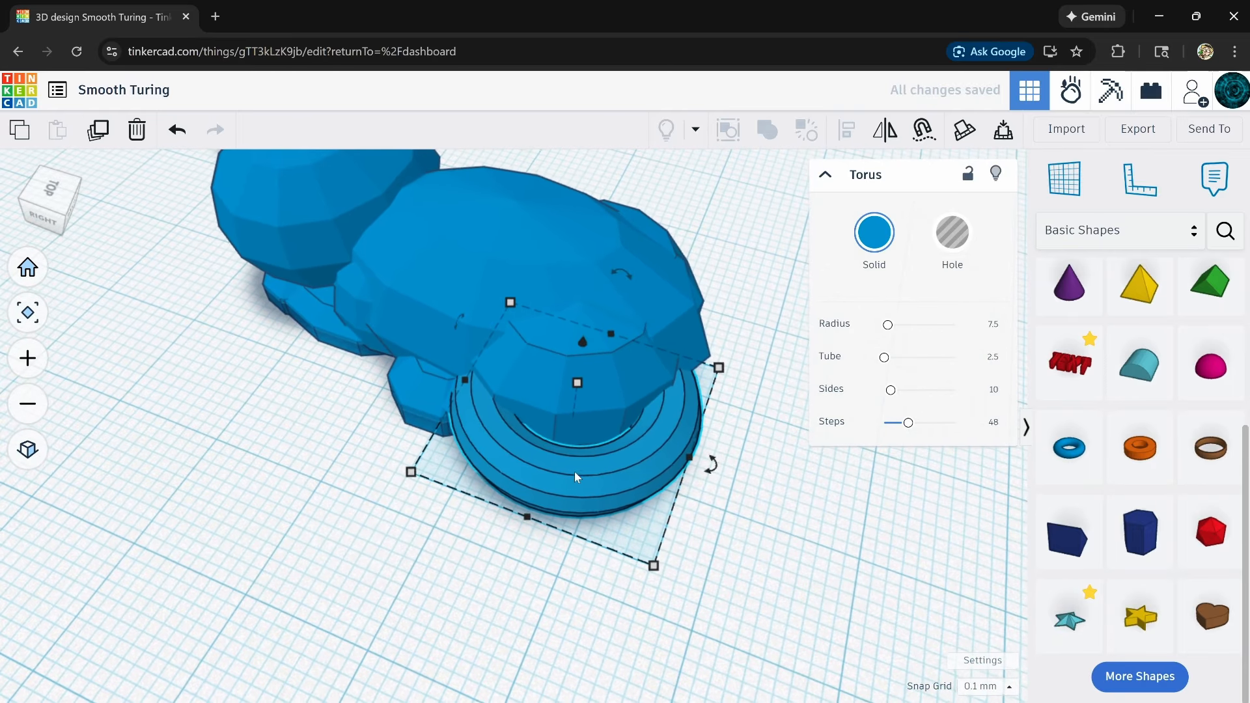
pyautogui.moveTo(574, 482); pyautogui.dragTo(573, 525)
pyautogui.moveTo(710, 530); pyautogui.dragTo(641, 435, button='middle')
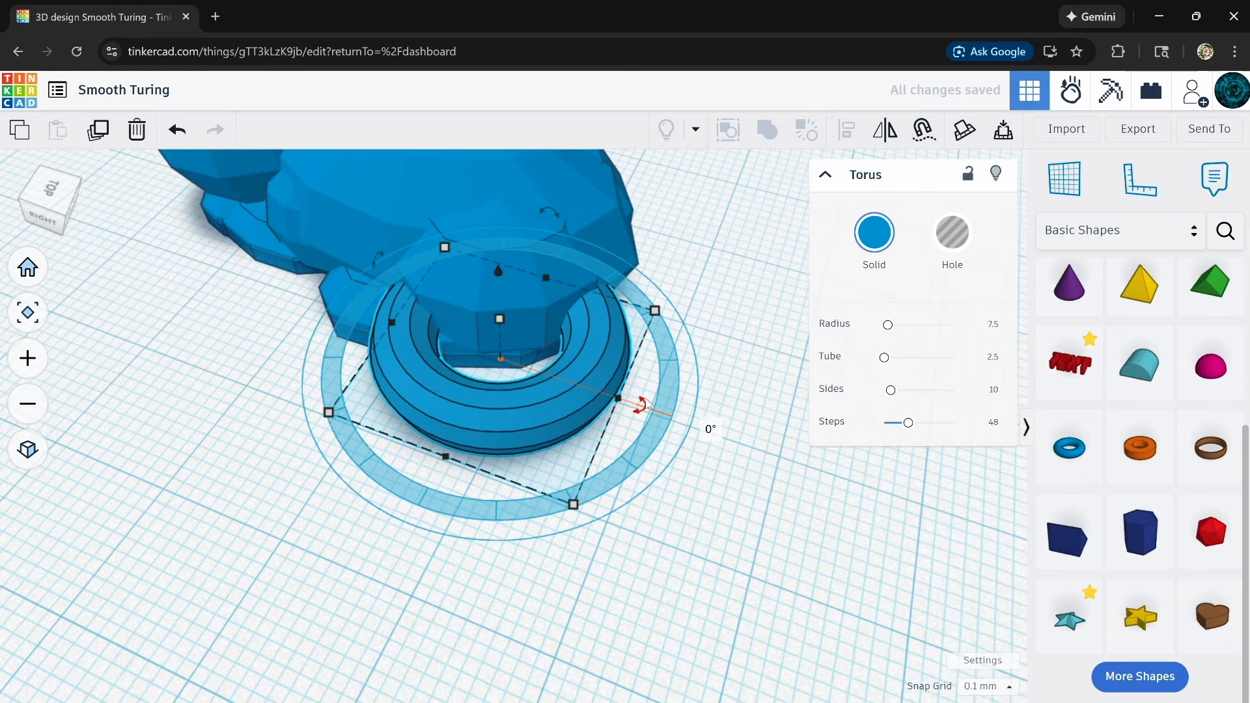
pyautogui.moveTo(636, 410); pyautogui.dragTo(658, 423)
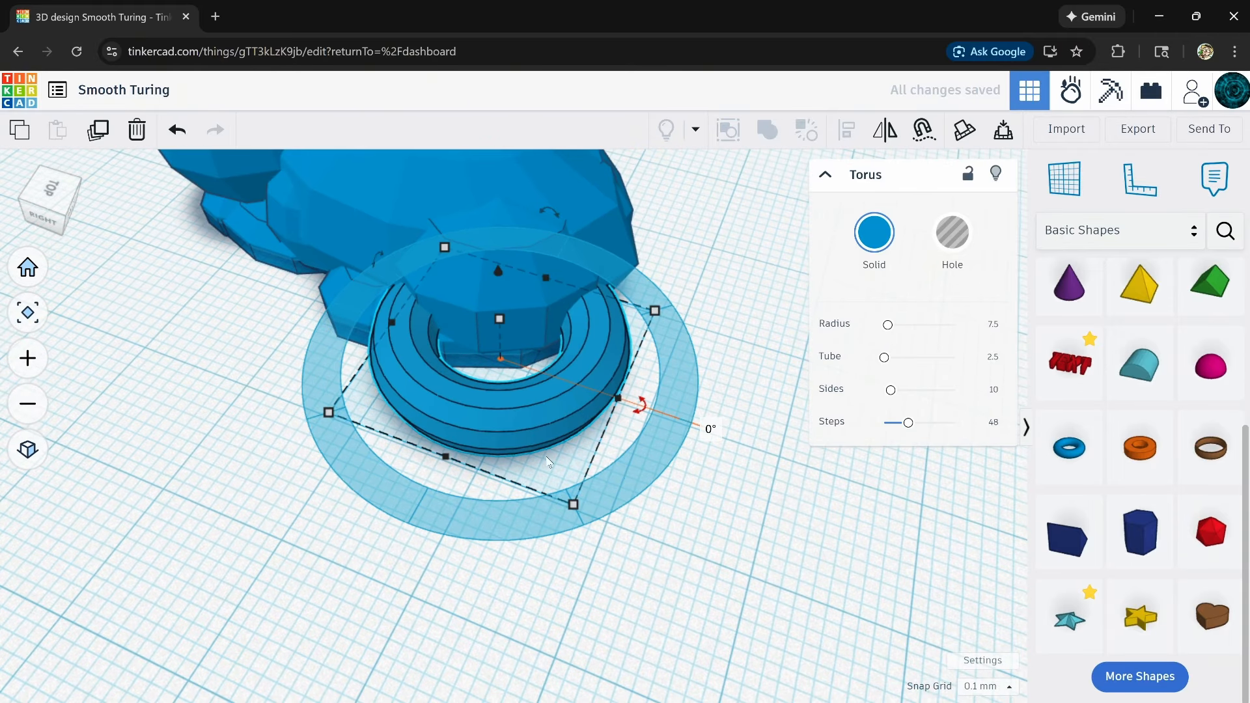
# - Enlarge the torus to 23.70 by 23.70 mm and raise it into place around the hind leg
pyautogui.moveTo(573, 505); pyautogui.dragTo(606, 573)
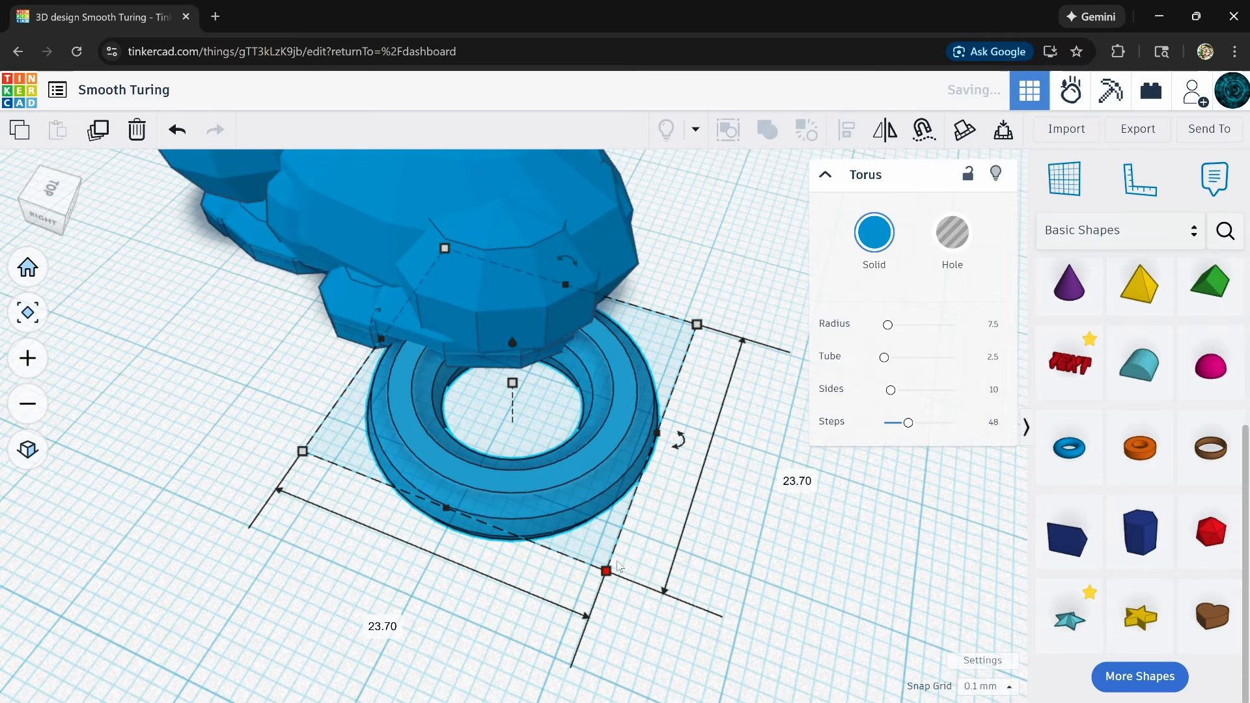
pyautogui.moveTo(606, 572); pyautogui.dragTo(648, 467, button='right')
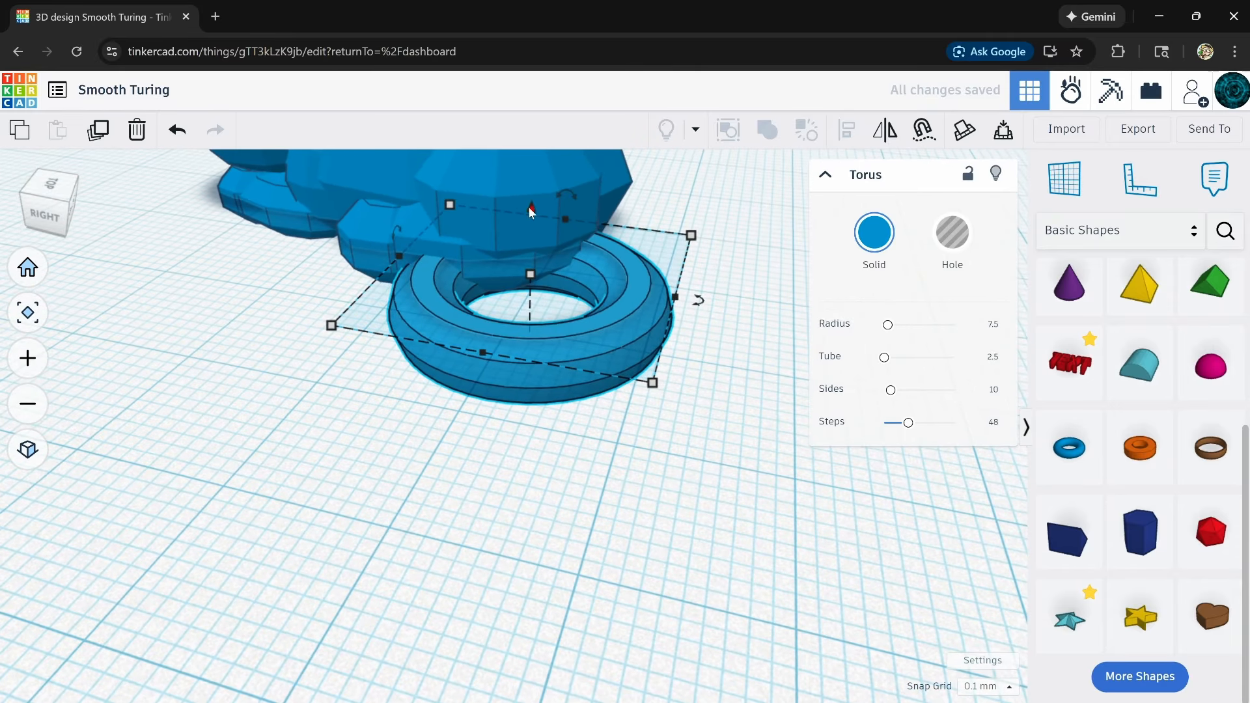
pyautogui.moveTo(529, 205); pyautogui.dragTo(529, 155)
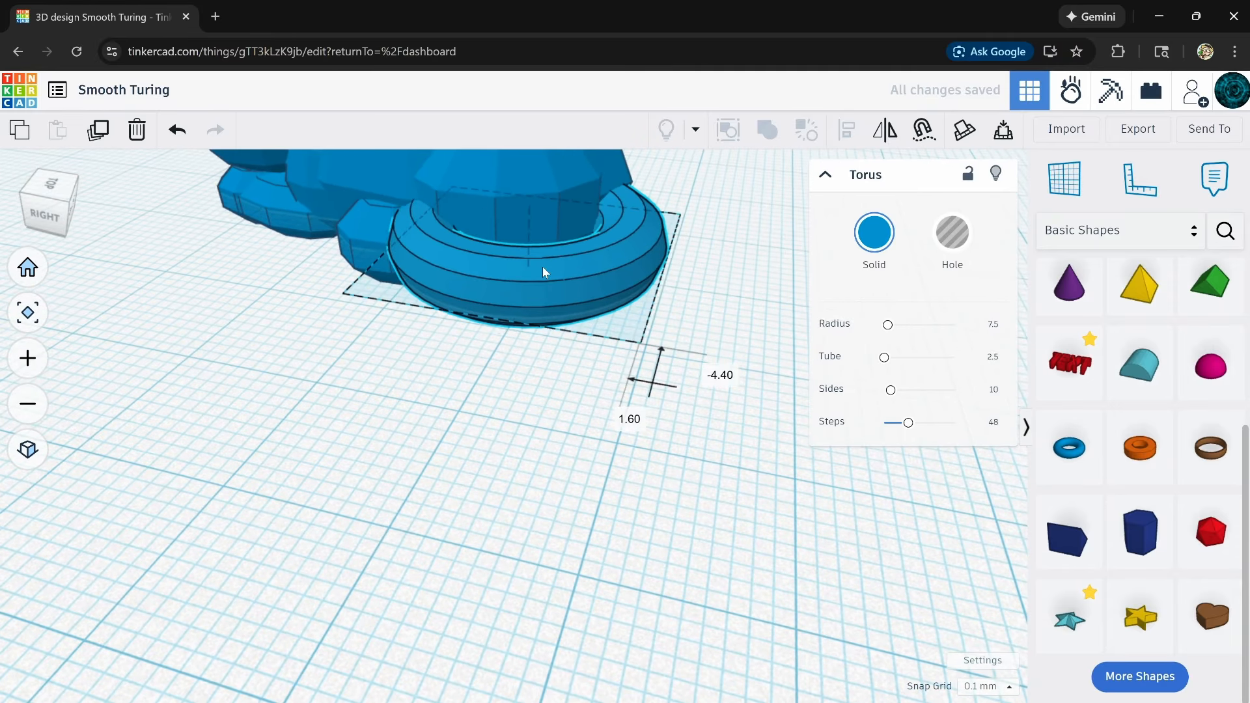
pyautogui.moveTo(544, 272); pyautogui.dragTo(530, 265)
pyautogui.moveTo(404, 371); pyautogui.dragTo(418, 440, button='right')
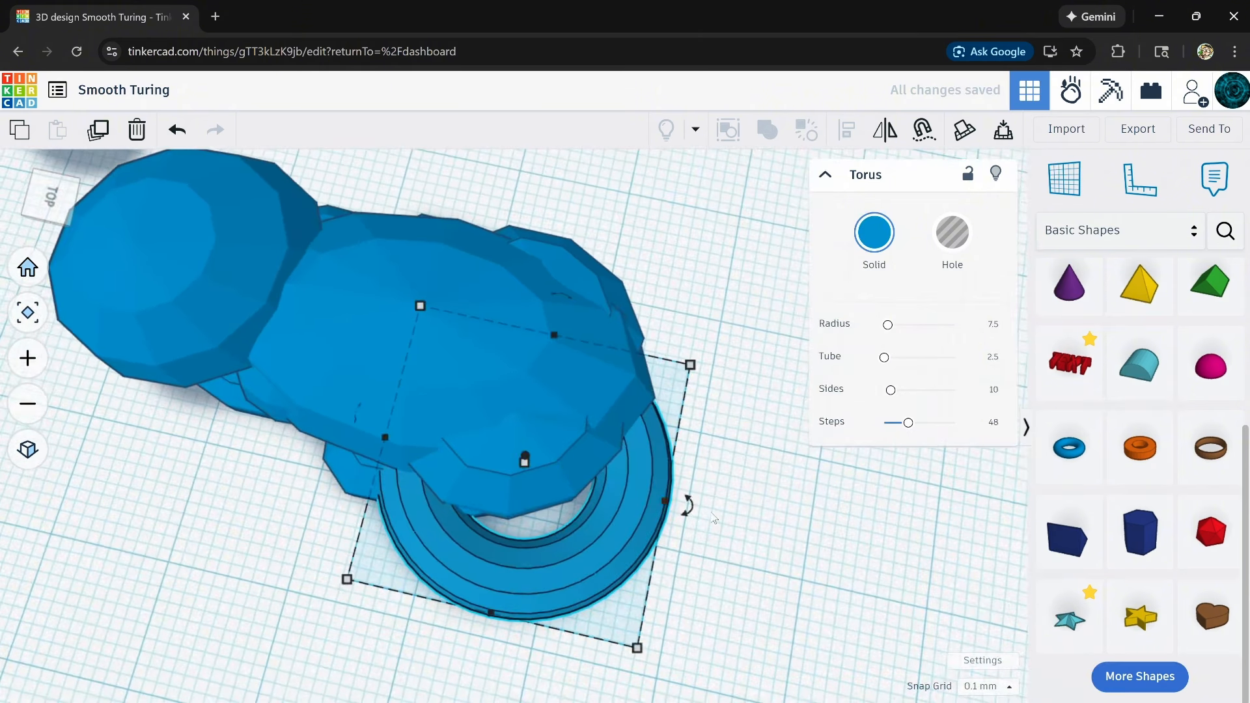
# - Stretch the torus into an oval of 26.59 by 21.88 mm and raise it around the hind leg
pyautogui.moveTo(625, 516); pyautogui.dragTo(664, 529)
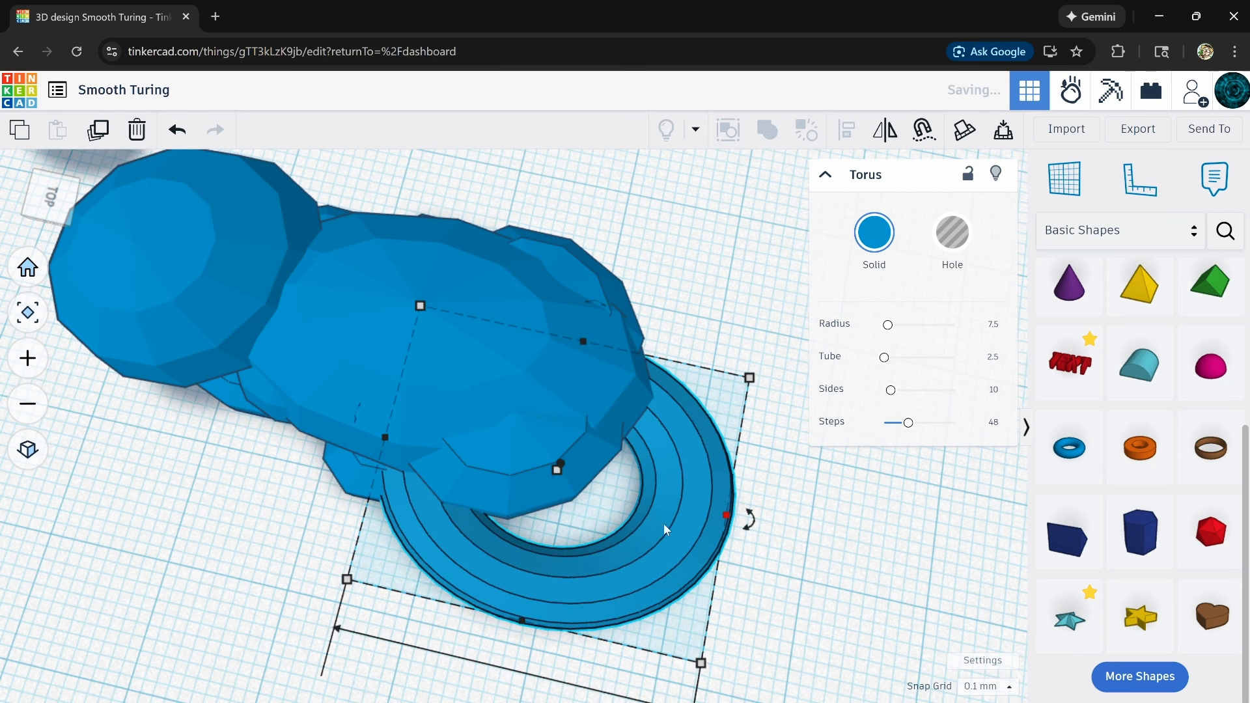
pyautogui.keyDown('shift'); pyautogui.moveTo(553, 470); pyautogui.dragTo(560, 486); pyautogui.keyUp('shift')
pyautogui.moveTo(566, 534); pyautogui.dragTo(556, 323, button='right')
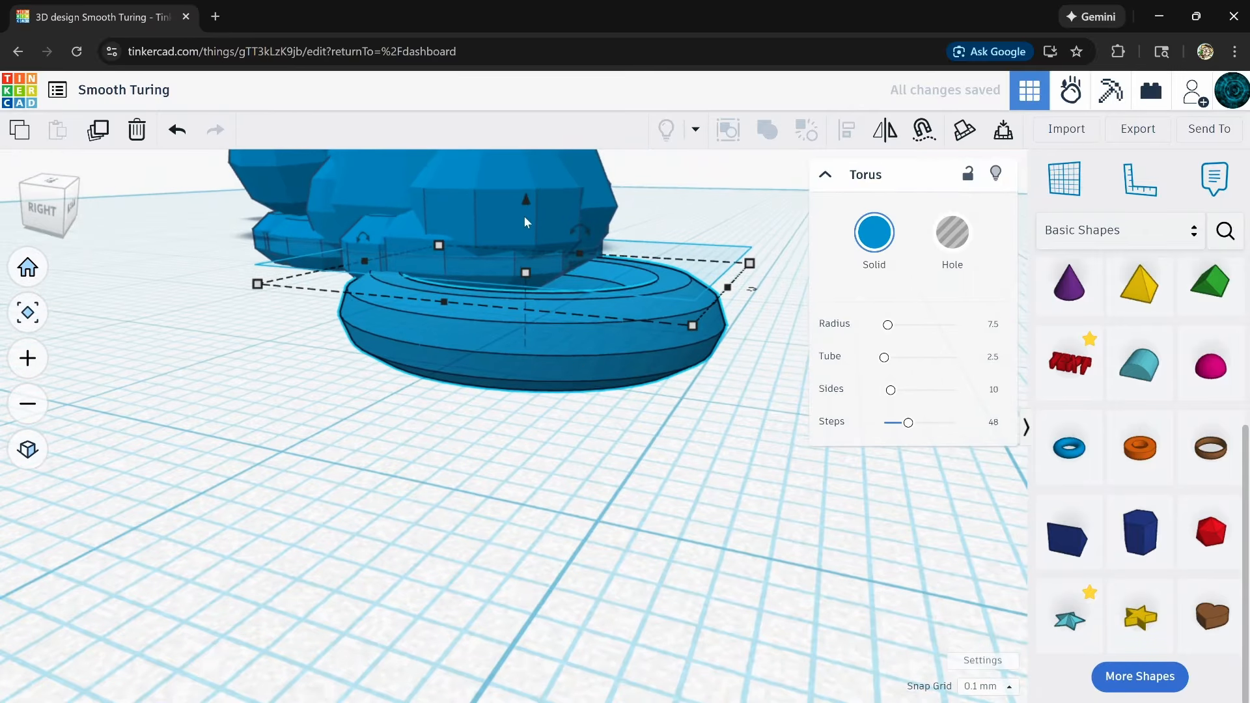
pyautogui.moveTo(526, 201); pyautogui.dragTo(526, 153)
pyautogui.moveTo(551, 422); pyautogui.dragTo(548, 334, button='right')
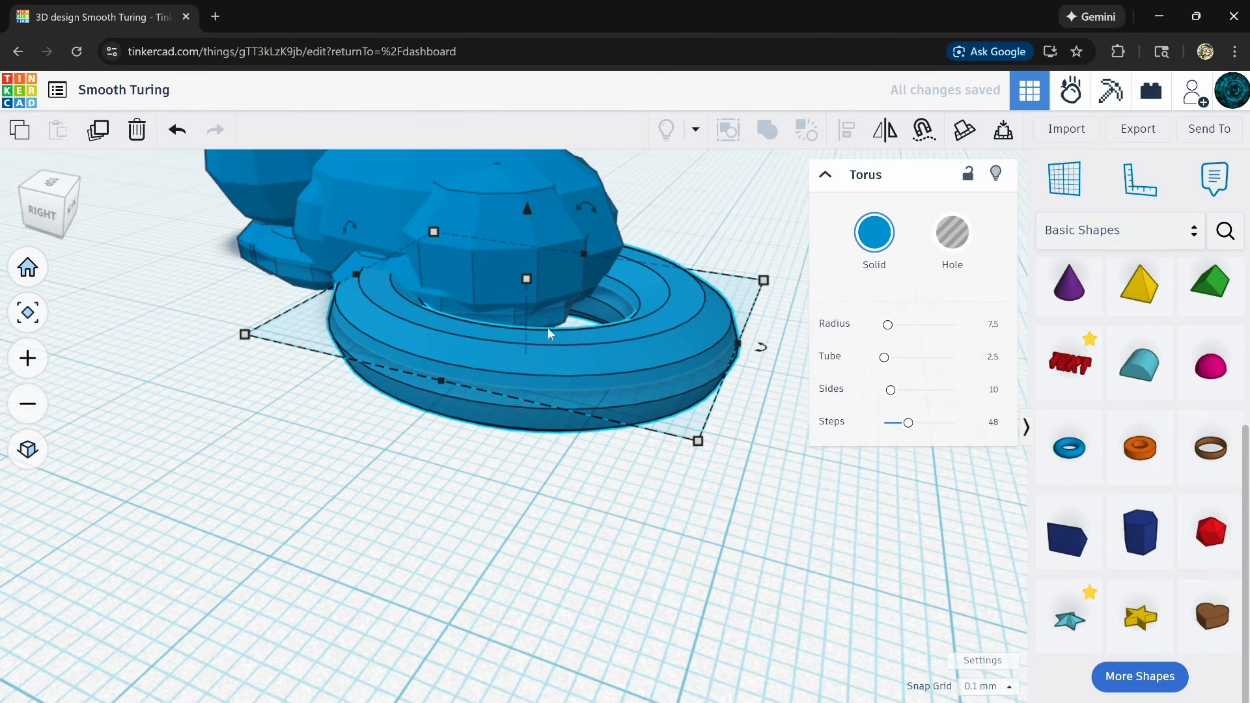
pyautogui.moveTo(701, 446); pyautogui.dragTo(592, 360)
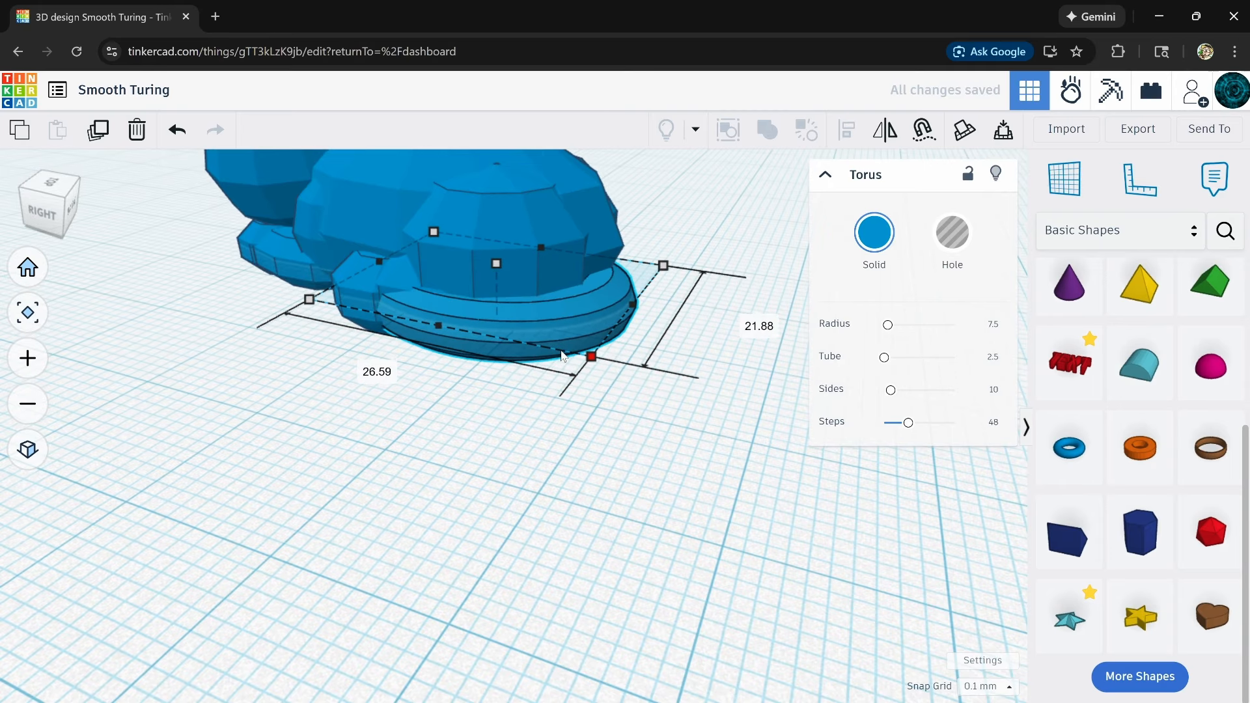
# - Nudge the oval torus in small increments to fine-tune its fit around the hind leg
pyautogui.moveTo(555, 378); pyautogui.dragTo(472, 489, button='right')
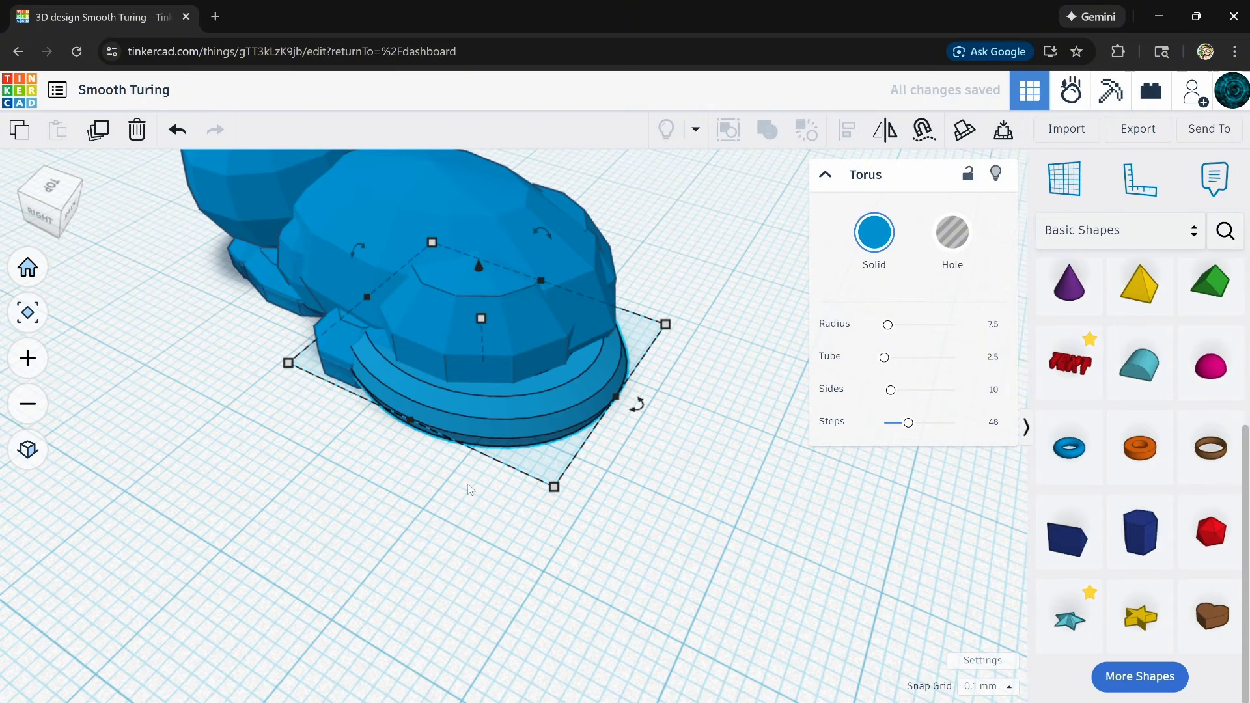
pyautogui.press('Up')
pyautogui.press('Up')
pyautogui.press('Down')
pyautogui.press('Down')
pyautogui.press('Down')
pyautogui.press('Down')
pyautogui.press('Down')
pyautogui.press('Down')
pyautogui.press('Down')
pyautogui.press('Down')
pyautogui.press('Down')
pyautogui.press('Down')
pyautogui.press('Down')
pyautogui.press('Down')
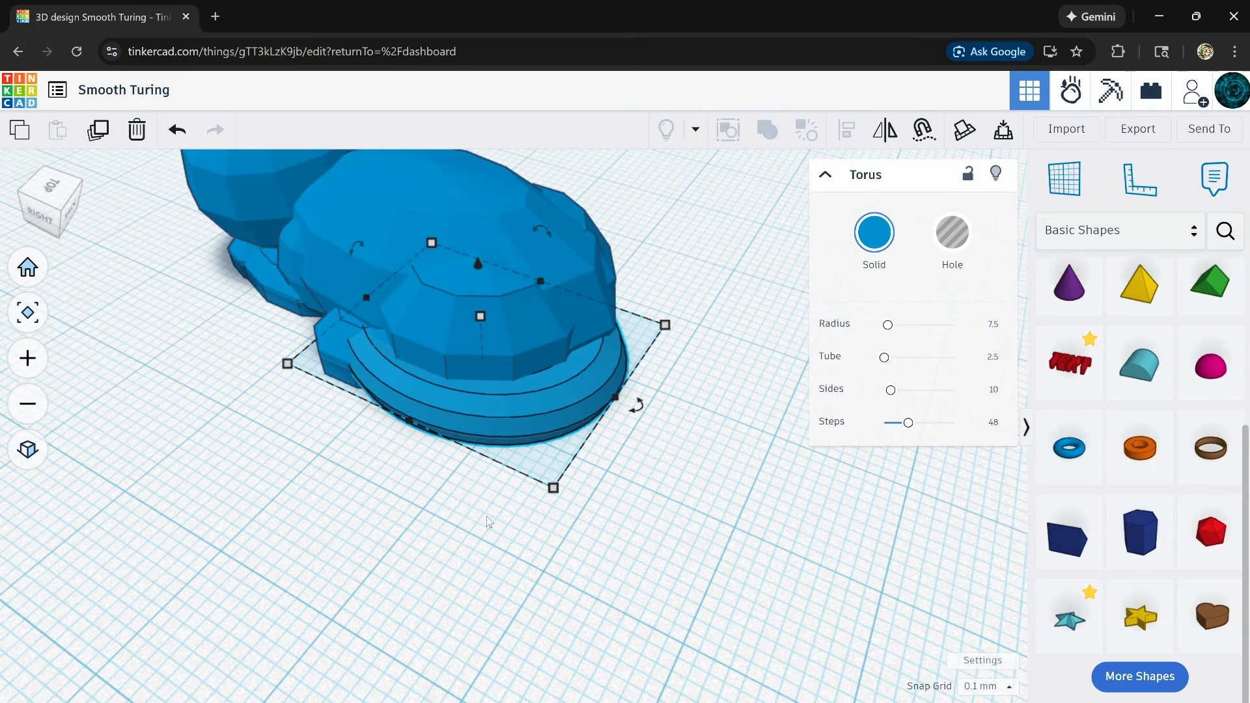
# - Tilt the torus slightly around the hind leg and check its fit from several sides
pyautogui.moveTo(486, 517); pyautogui.dragTo(438, 317, button='right')
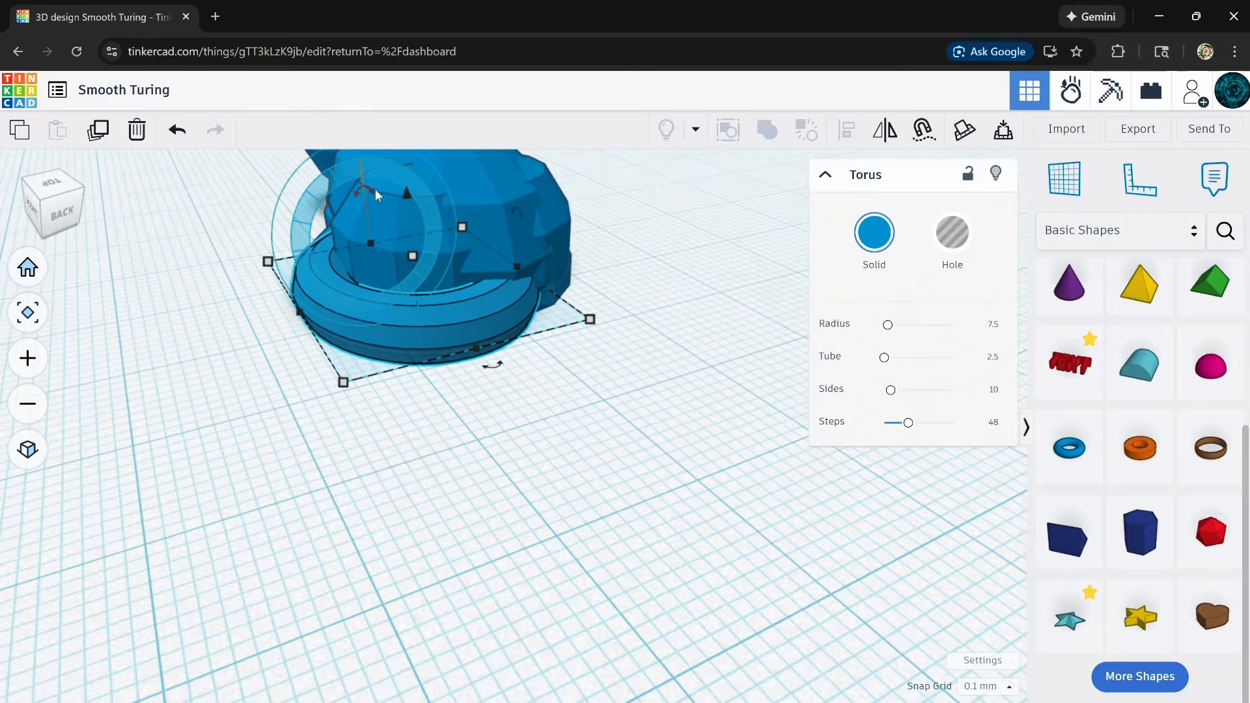
pyautogui.moveTo(375, 189); pyautogui.dragTo(350, 156)
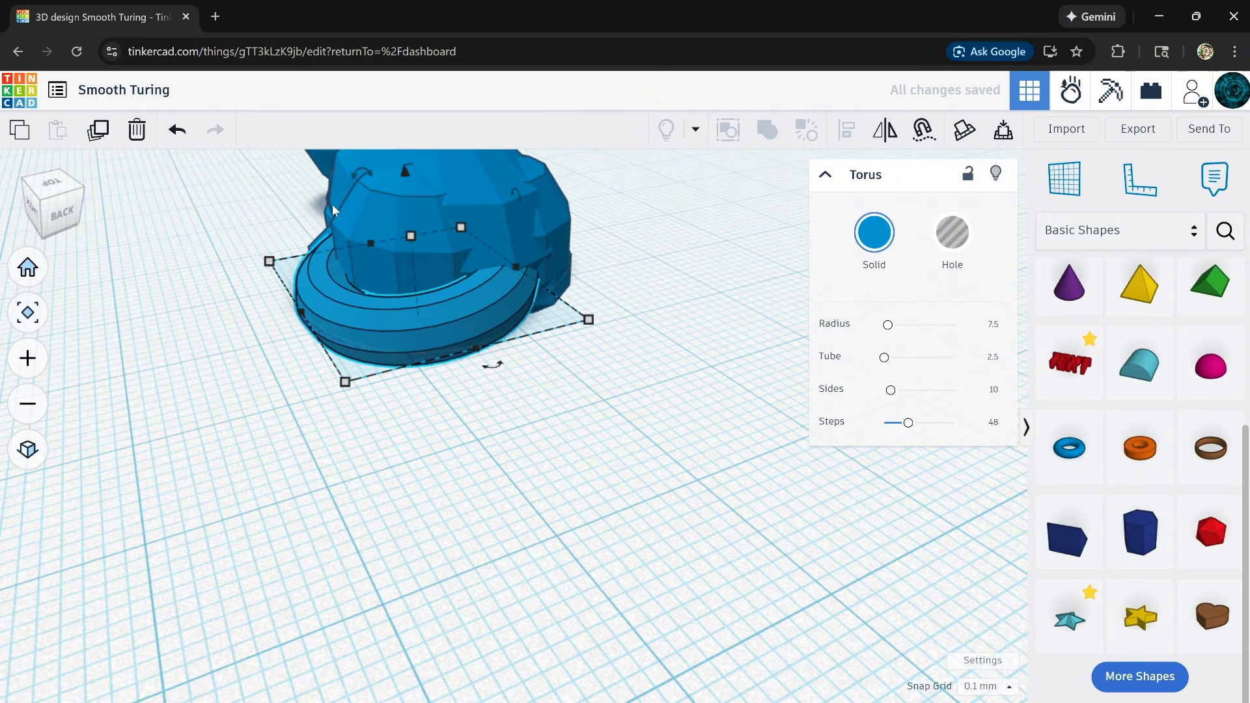
pyautogui.moveTo(332, 204); pyautogui.dragTo(548, 426, button='right')
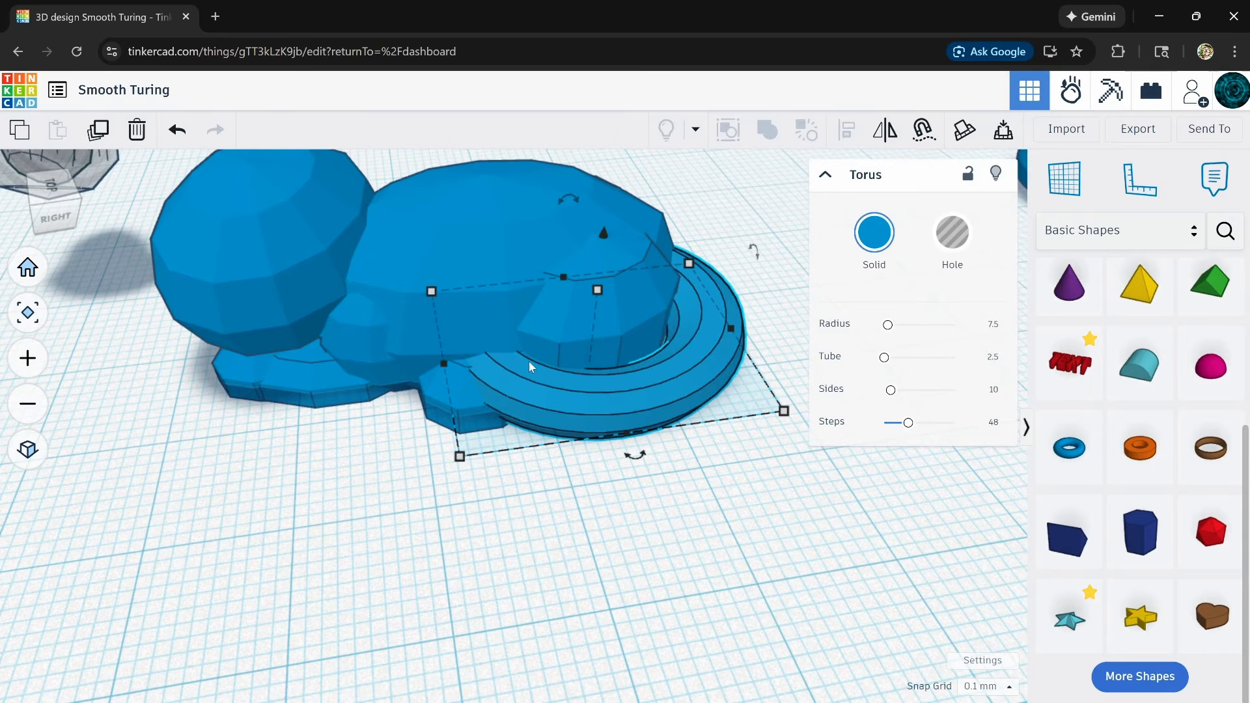
pyautogui.moveTo(603, 392); pyautogui.dragTo(654, 391, button='right')
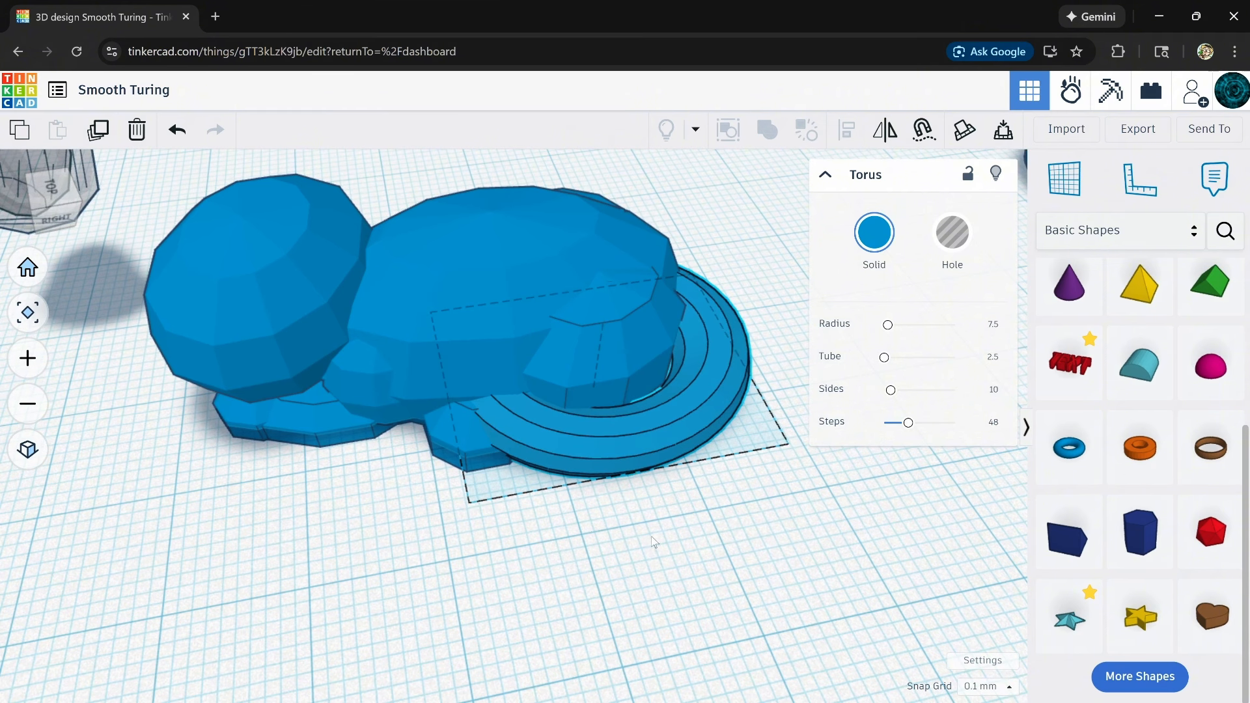
# - Add a sphere in front of the animal and scale it down proportionally to 11.20 mm high
pyautogui.scroll(-5, 654, 541)
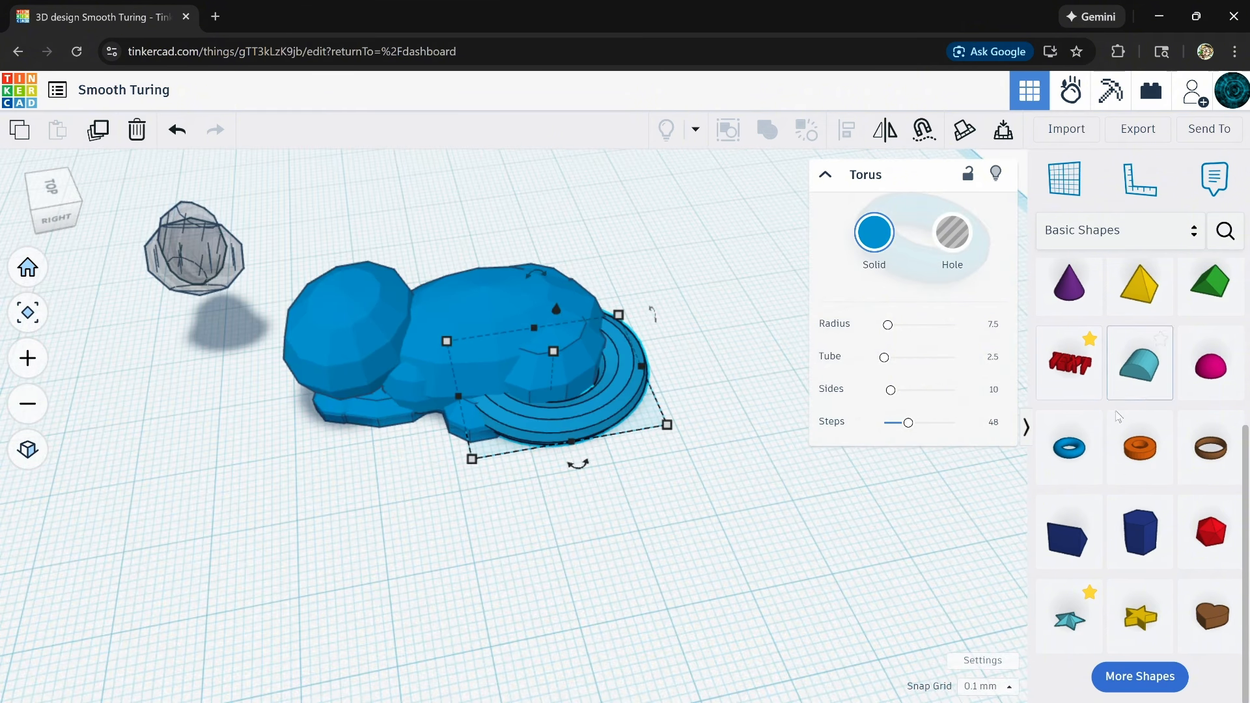
pyautogui.scroll(4, 1129, 362)
pyautogui.moveTo(1210, 376); pyautogui.dragTo(526, 567)
pyautogui.moveTo(526, 567); pyautogui.dragTo(554, 474, button='right')
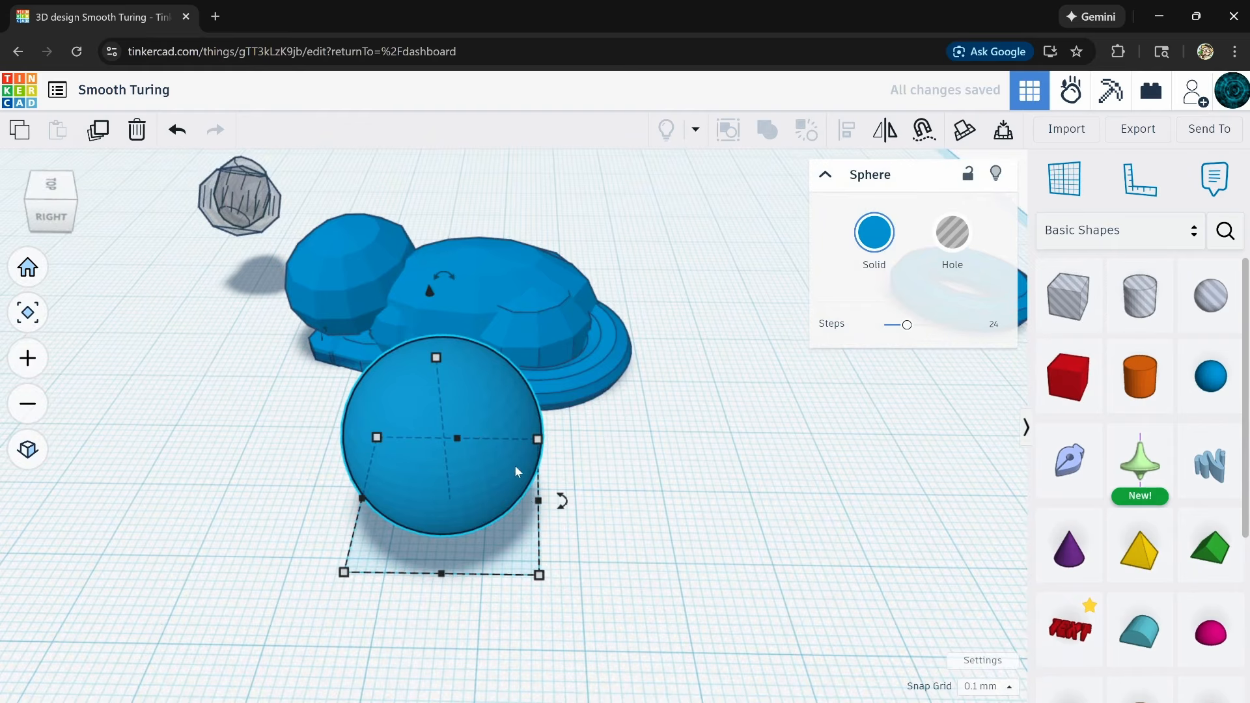
pyautogui.moveTo(444, 355); pyautogui.dragTo(434, 428)
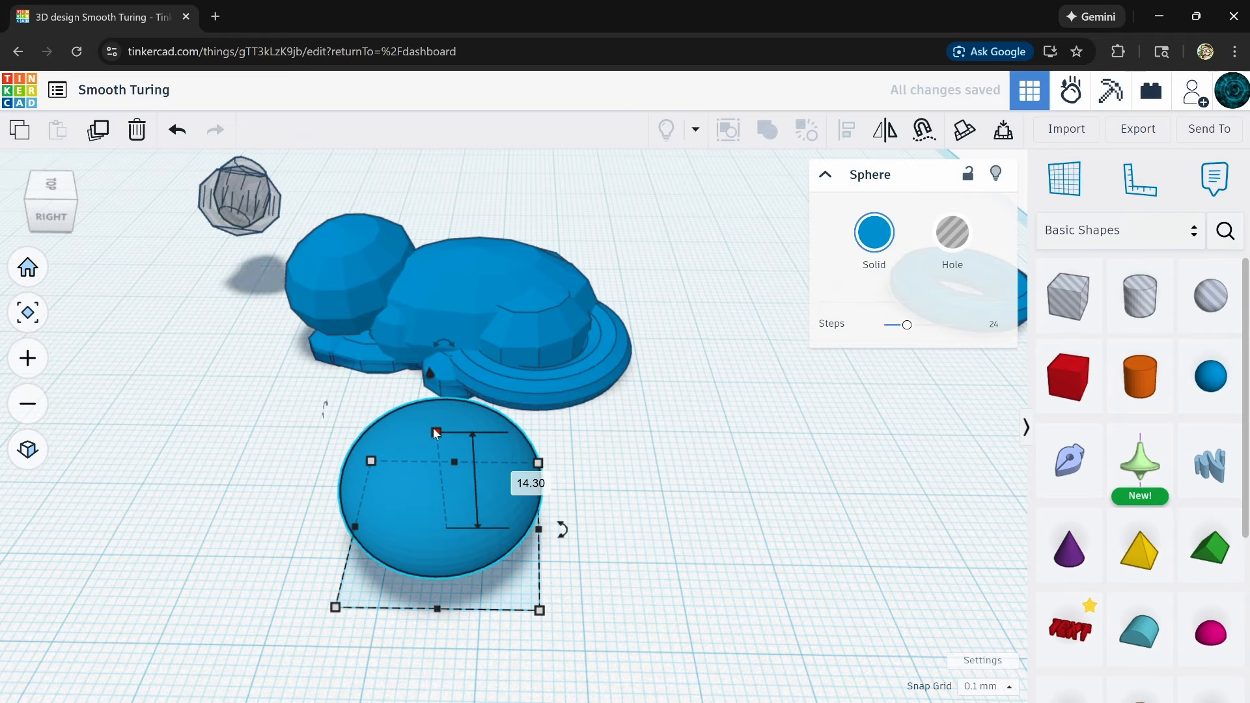
pyautogui.click(174, 131)
pyautogui.keyDown('shift'); pyautogui.moveTo(432, 386); pyautogui.dragTo(453, 455); pyautogui.keyUp('shift')
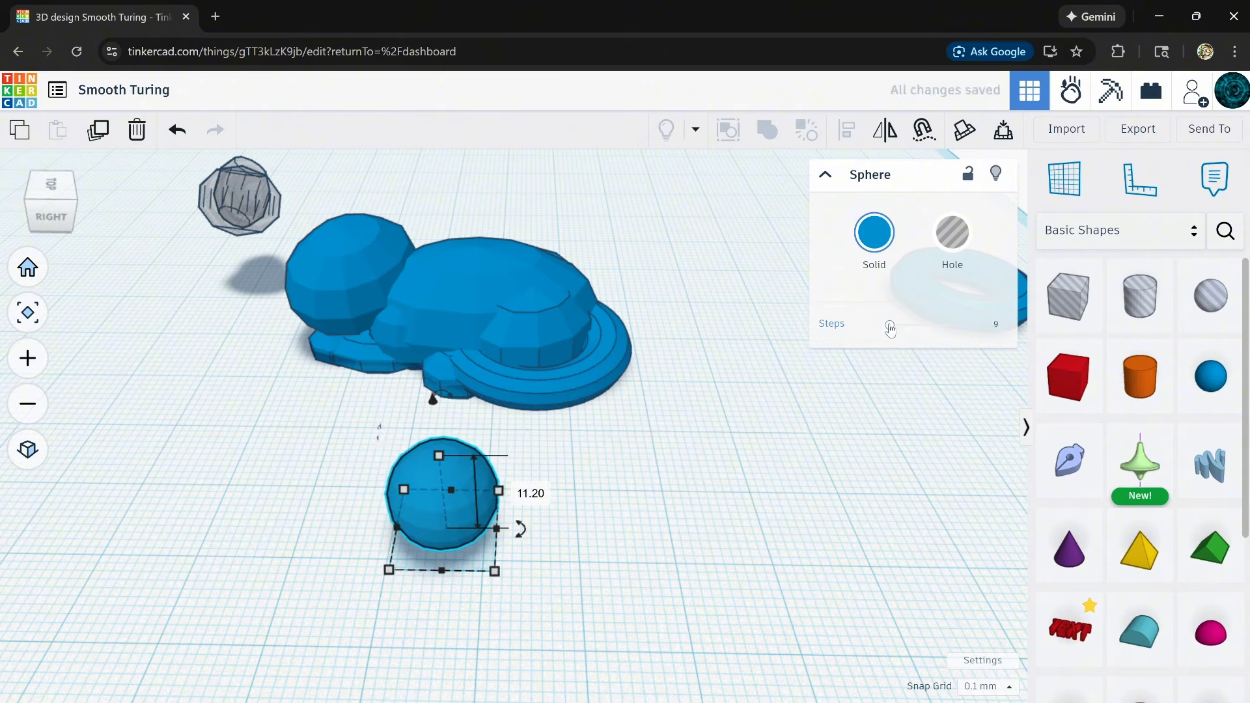
# - Reduce the new sphere's steps to 7 for a faceted look
pyautogui.moveTo(890, 329); pyautogui.dragTo(887, 328)
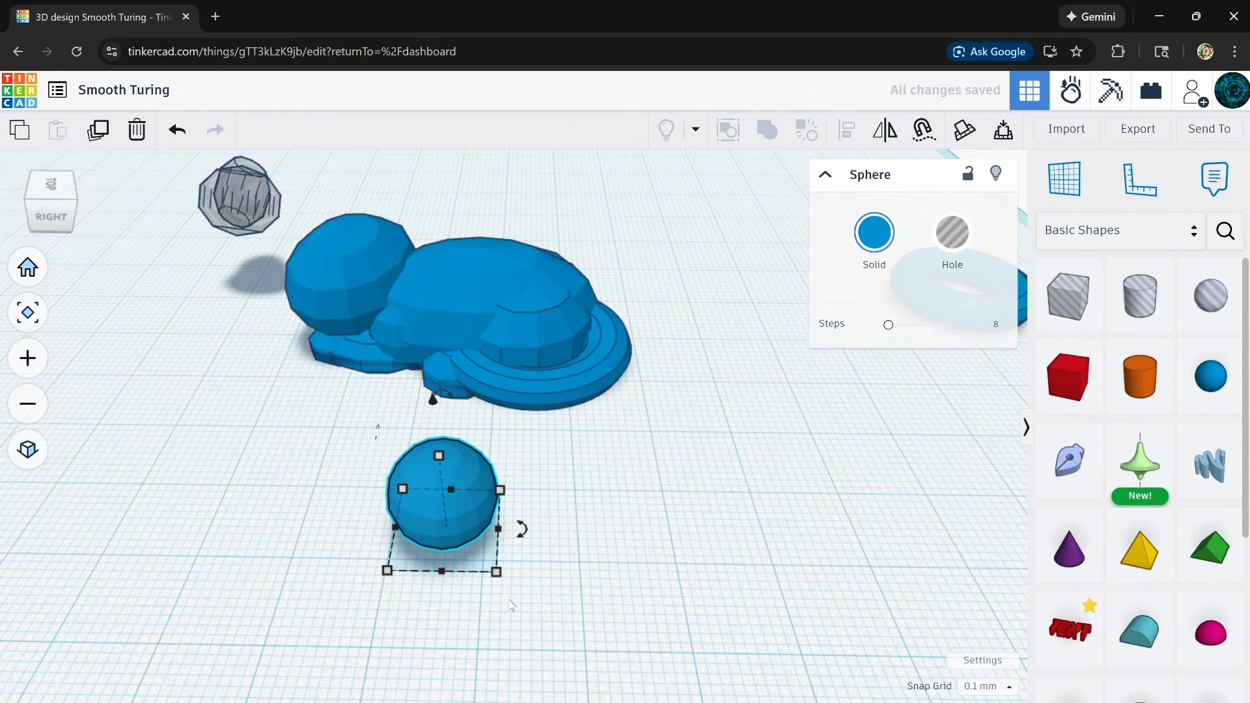
pyautogui.press('f')
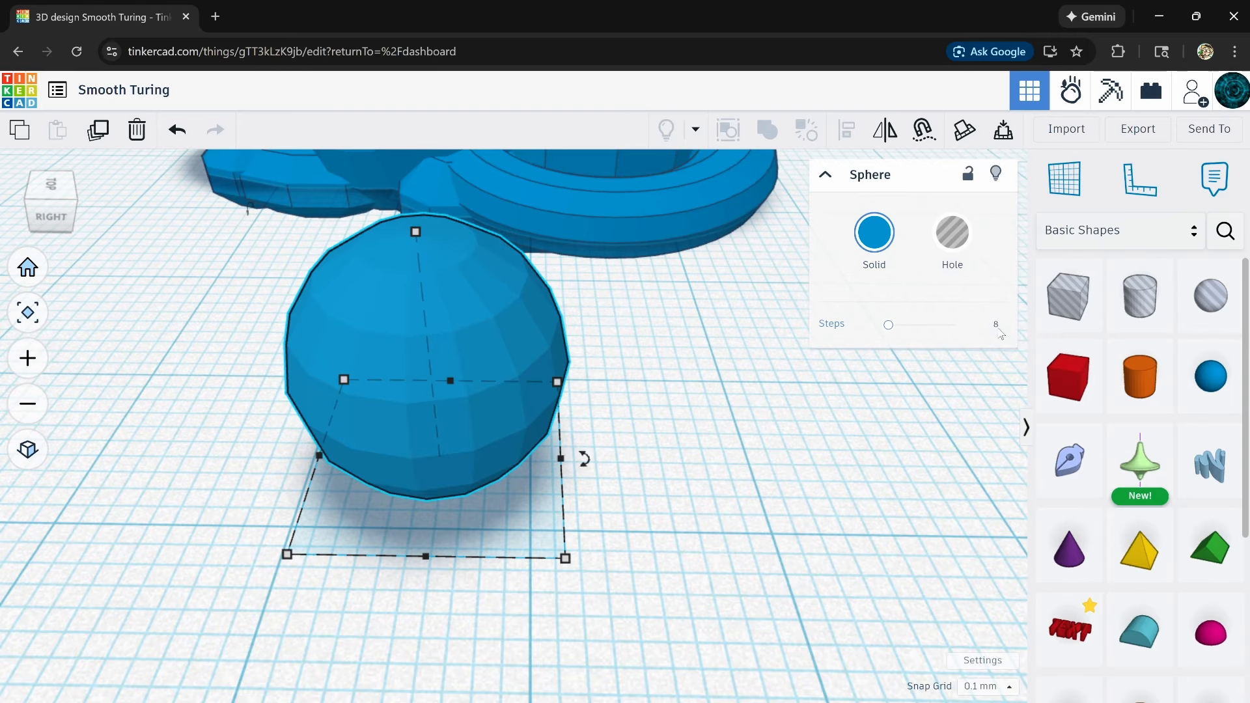
pyautogui.write('7')
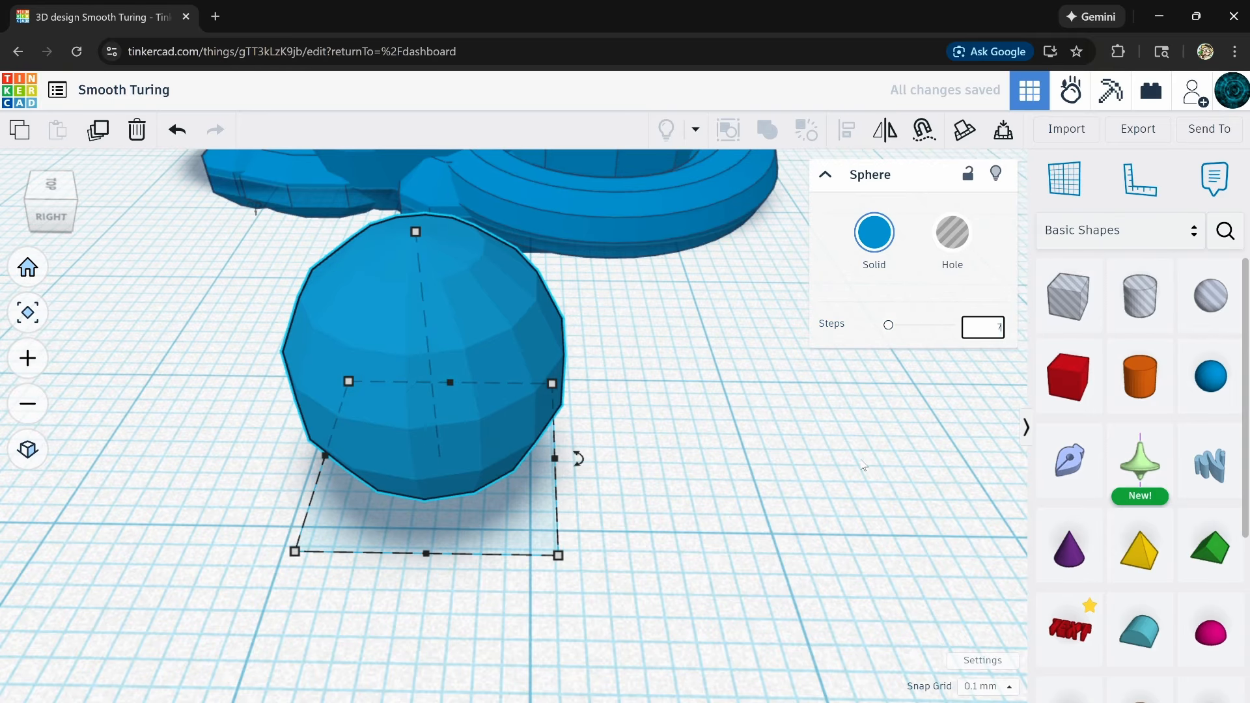
pyautogui.click(762, 481)
pyautogui.scroll(-3, 615, 451)
# - Duplicate the faceted sphere and offset the copy sideways so it overlaps about half of the original
pyautogui.click(542, 421)
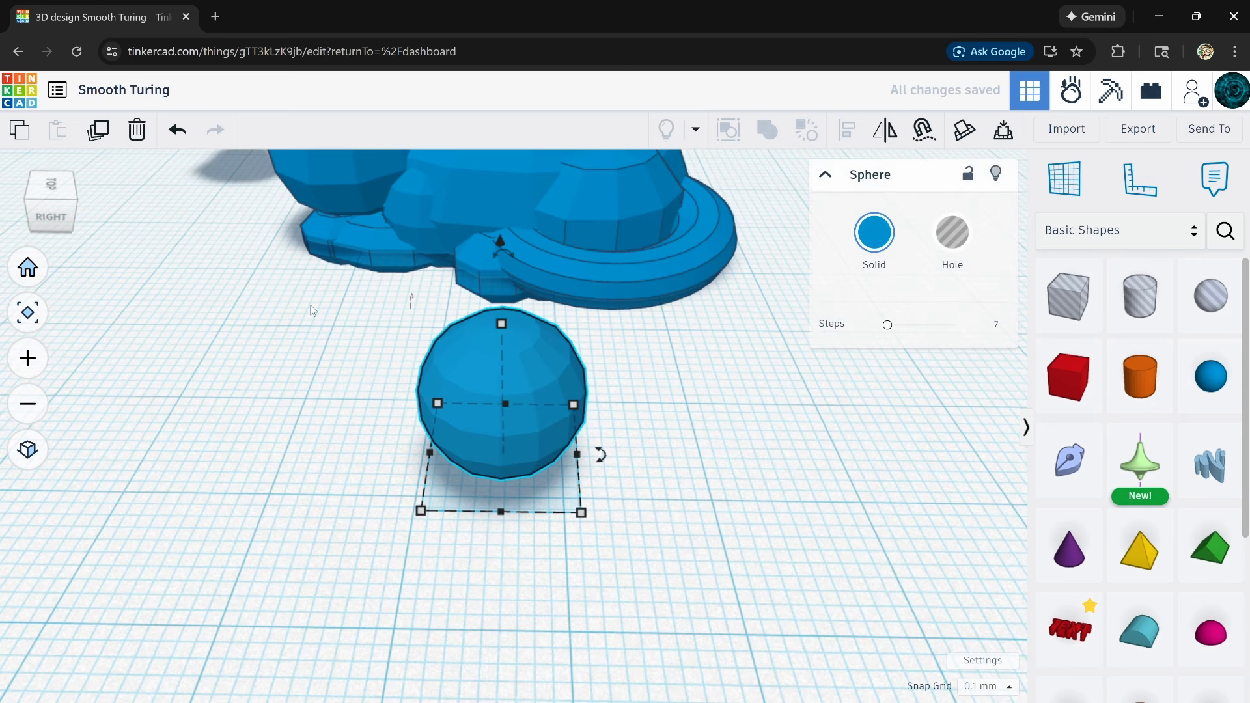
pyautogui.click(98, 130)
pyautogui.moveTo(553, 394); pyautogui.dragTo(612, 406)
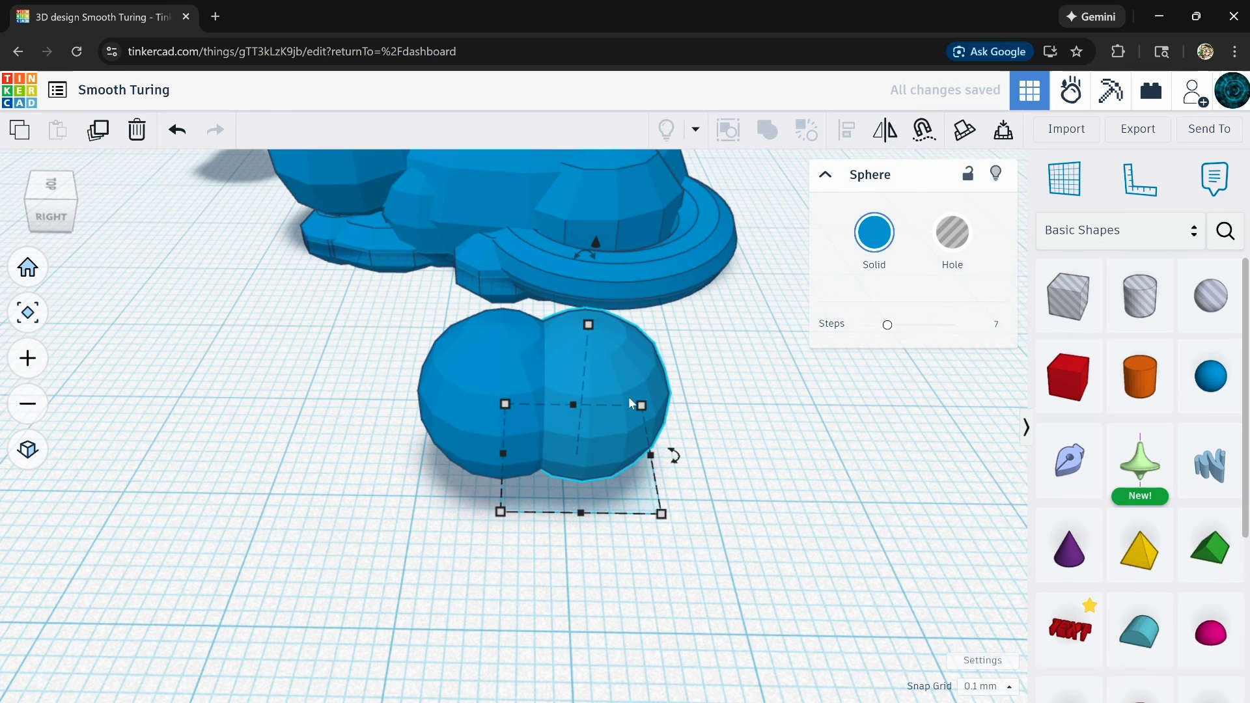
# - Turn the copied sphere into a hole and union it with the solid sphere to cut out a hollow
pyautogui.keyDown('shift'); pyautogui.click(471, 431); pyautogui.keyUp('shift')
pyautogui.click(637, 398)
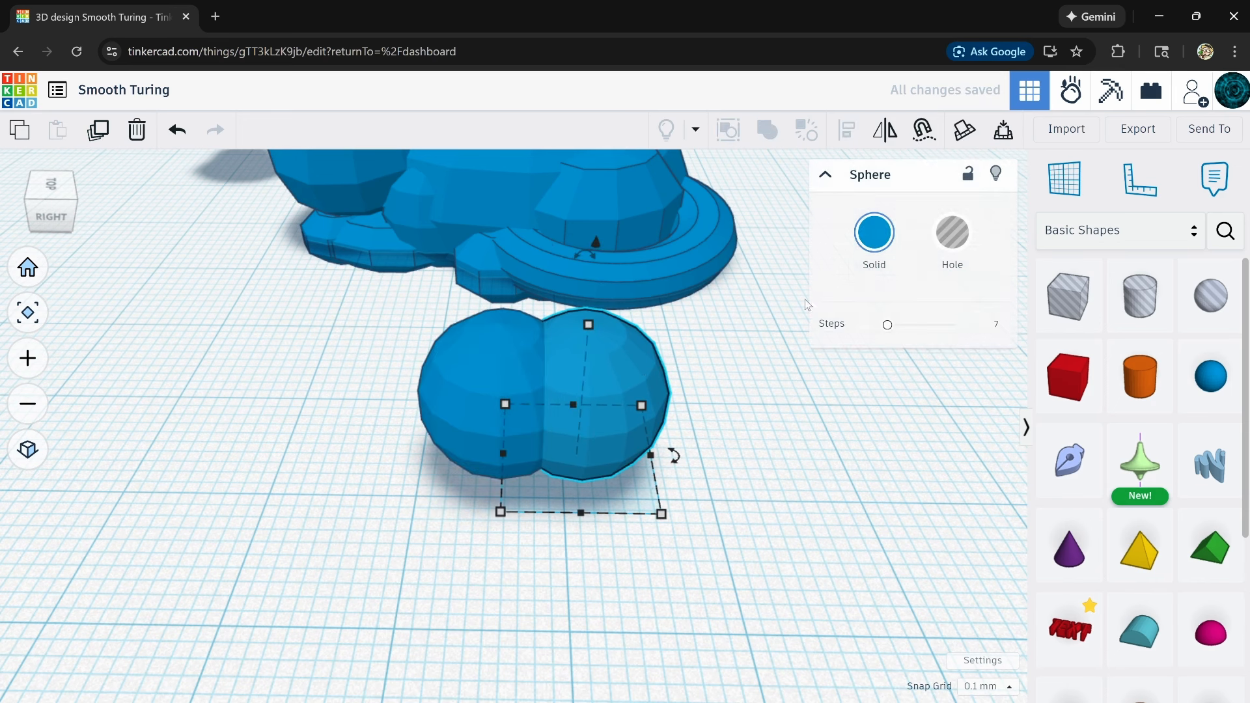
pyautogui.click(945, 243)
pyautogui.keyDown('shift'); pyautogui.click(525, 438); pyautogui.keyUp('shift')
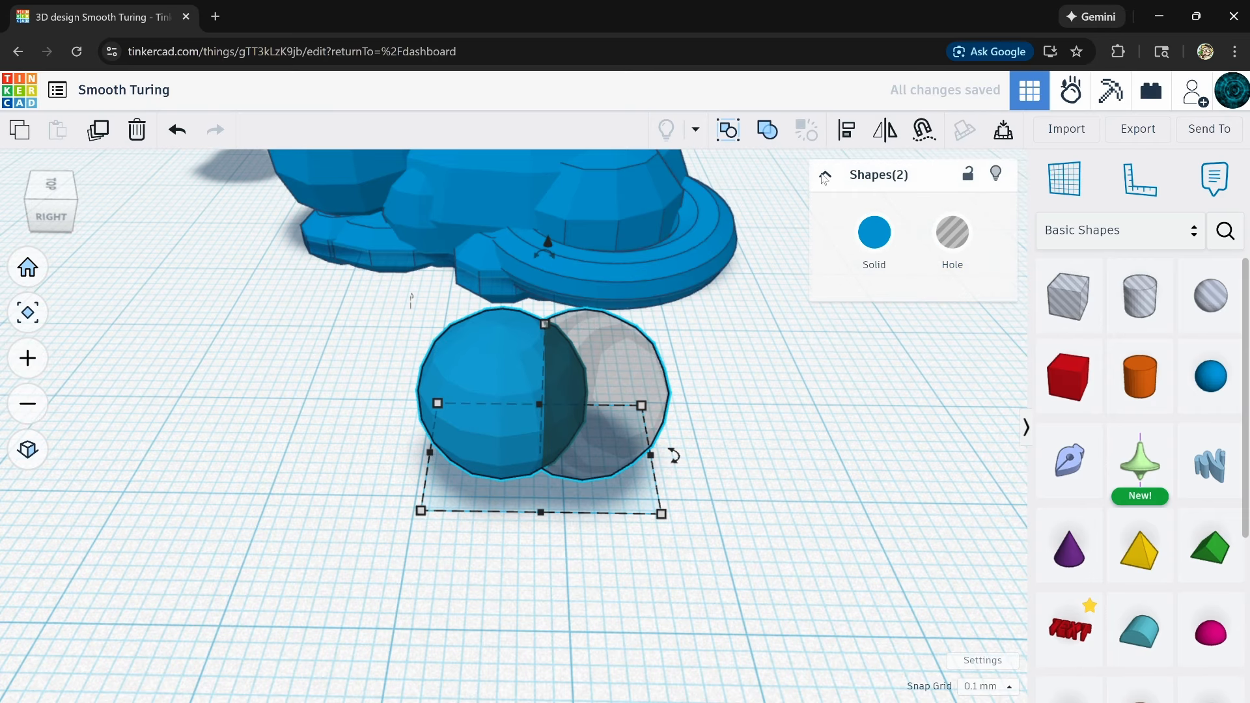
pyautogui.click(771, 136)
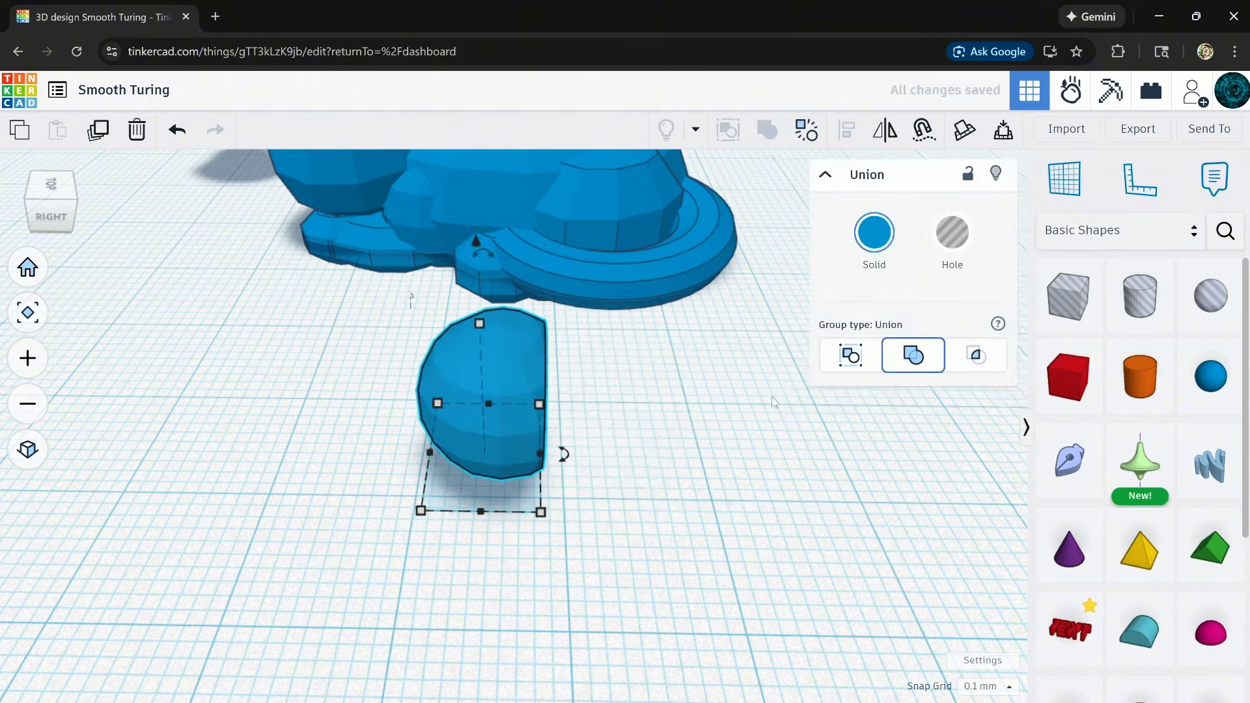
# - Shrink the hollowed sphere and move it next to the body between the front and hind paws
pyautogui.moveTo(772, 397); pyautogui.dragTo(513, 443, button='right')
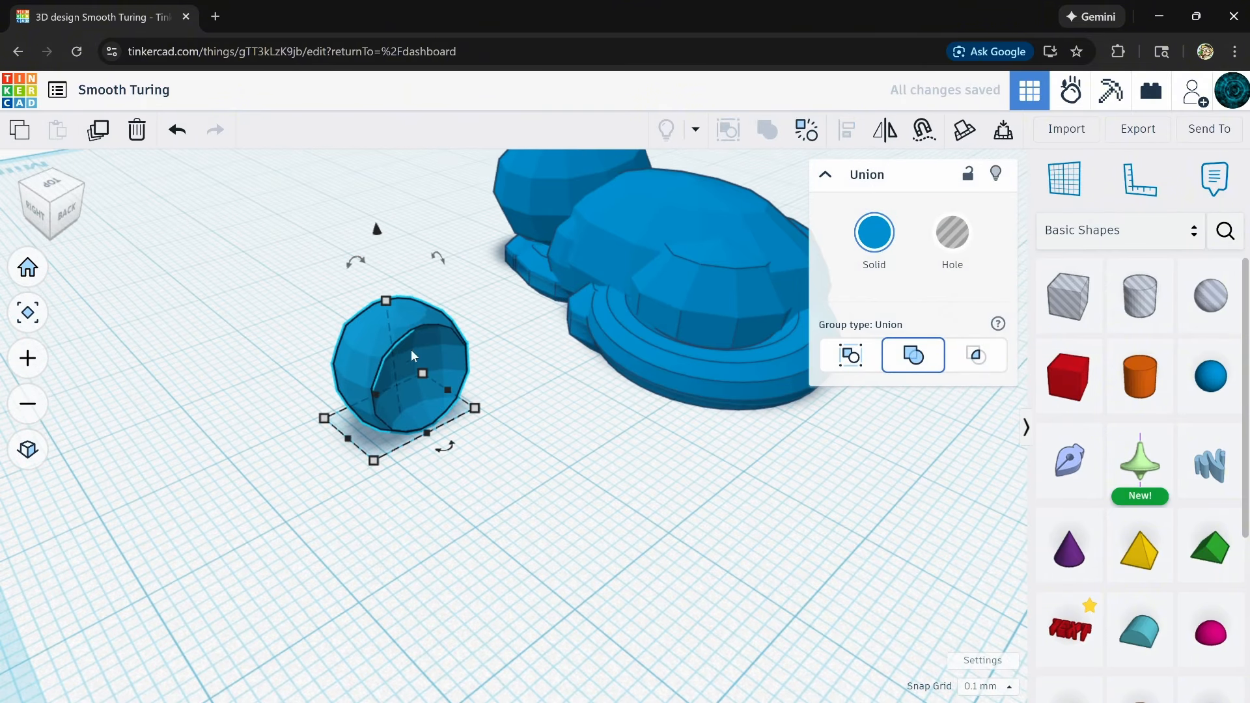
pyautogui.moveTo(386, 302); pyautogui.dragTo(392, 334)
pyautogui.moveTo(442, 448); pyautogui.dragTo(549, 359)
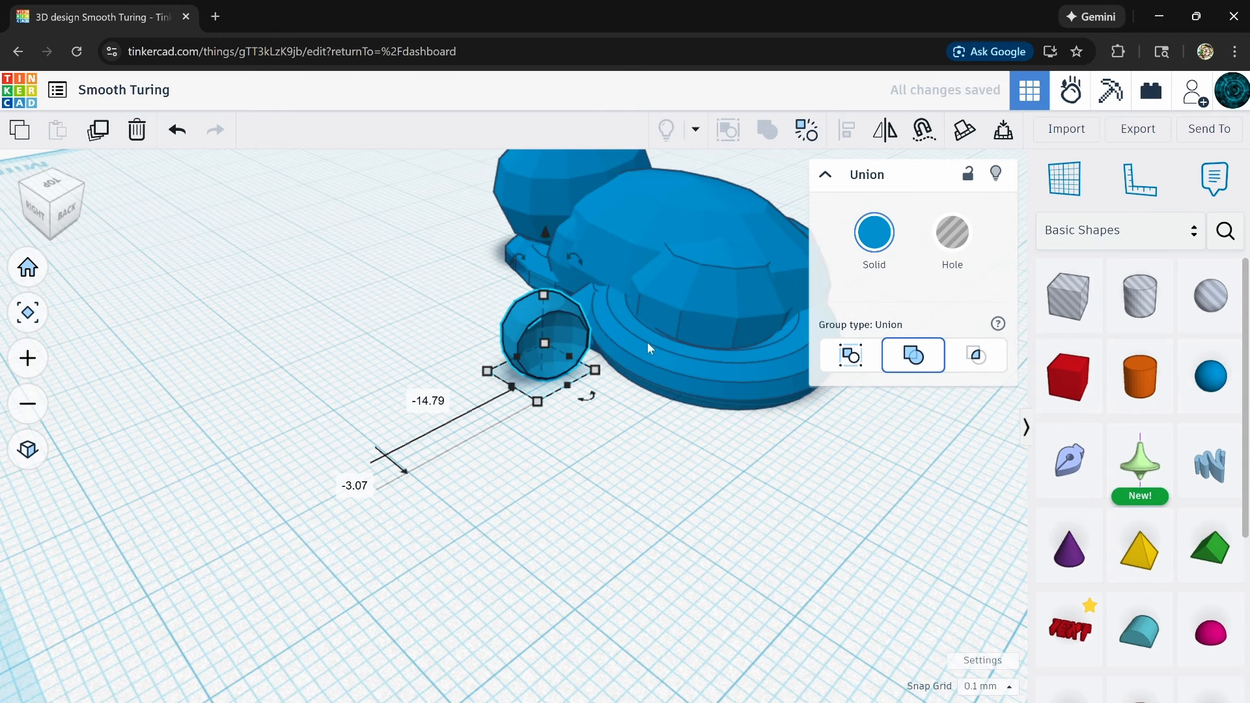
# - Turn the hollowed sphere into a hole and fit it over the tail's tip beside the hind paw, adjusting its height
pyautogui.moveTo(635, 433); pyautogui.dragTo(652, 454, button='right')
pyautogui.click(969, 227)
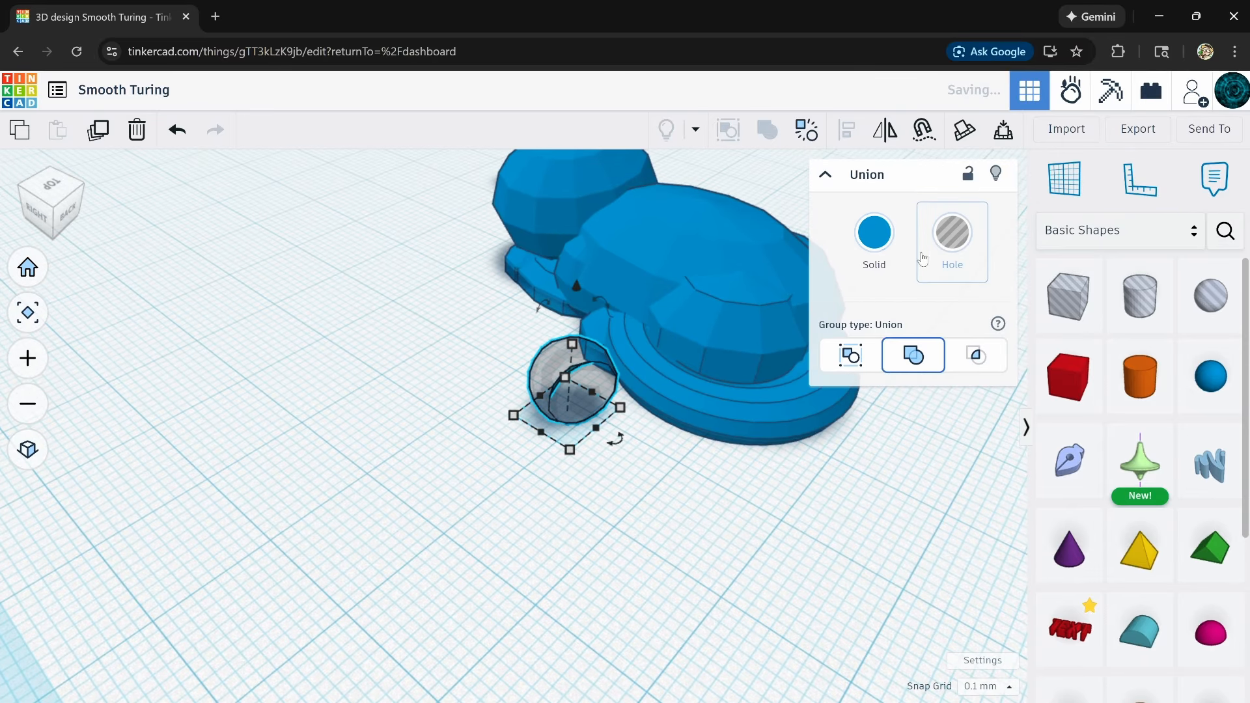
pyautogui.moveTo(568, 402); pyautogui.dragTo(620, 351)
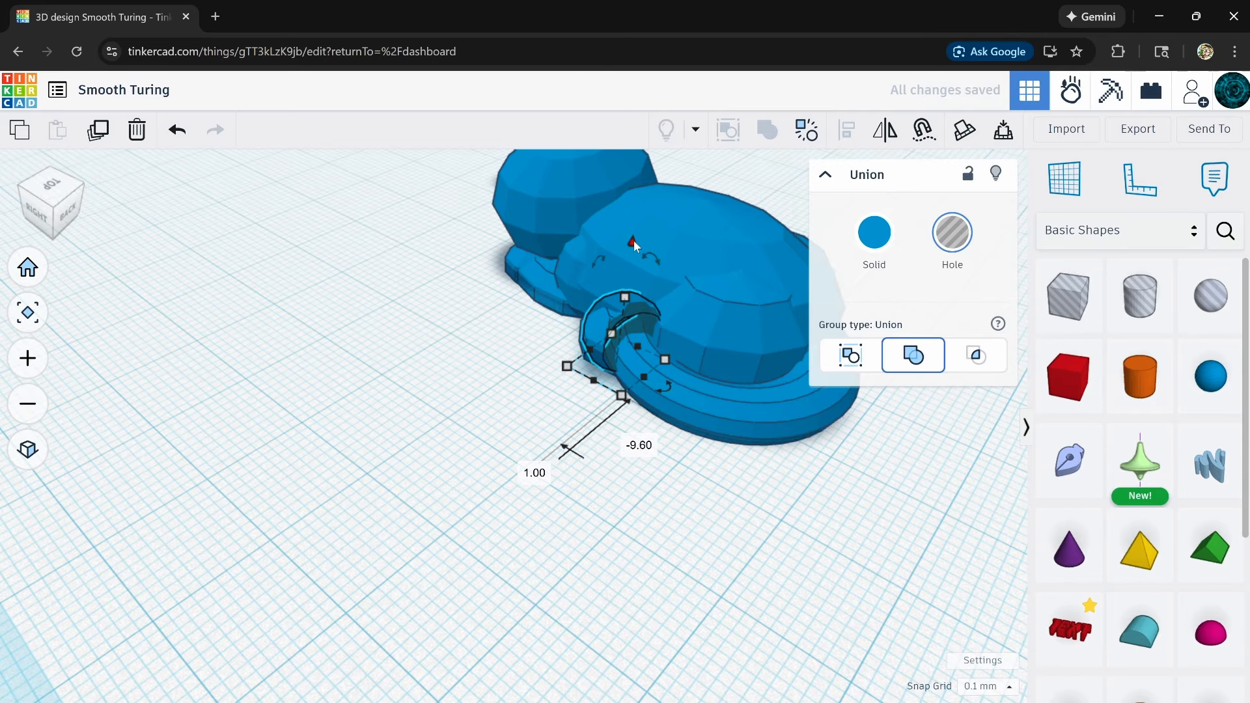
pyautogui.moveTo(633, 240); pyautogui.dragTo(632, 248)
# - Union the hollowed-sphere hole with the tail to cut a rounded, faceted end on its tip
pyautogui.moveTo(549, 400); pyautogui.dragTo(646, 444, button='right')
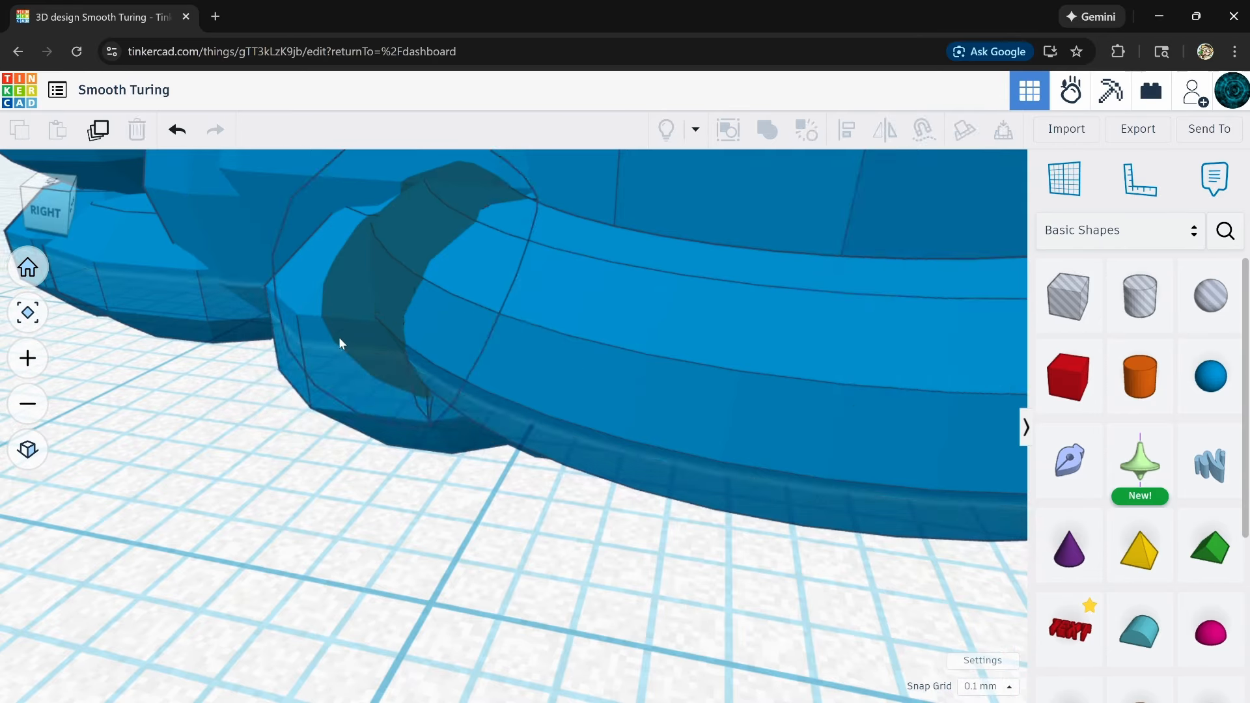
pyautogui.click(328, 352)
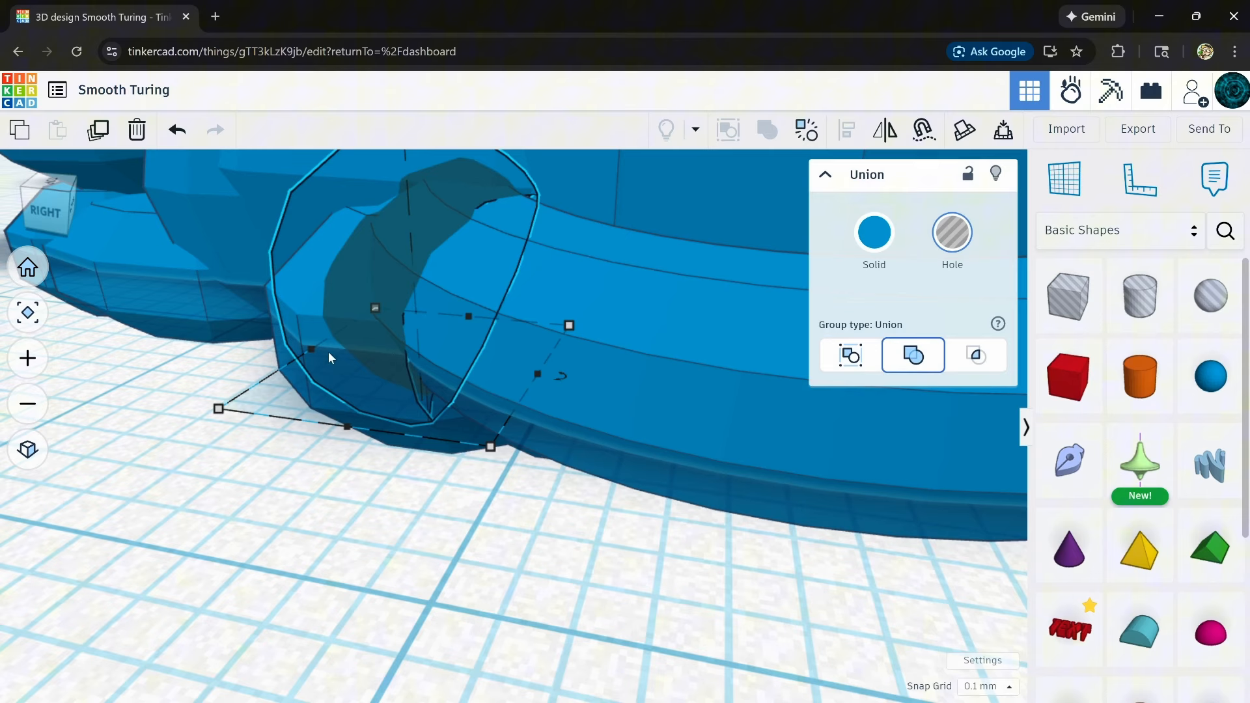
pyautogui.keyDown('shift'); pyautogui.click(620, 341); pyautogui.keyUp('shift')
pyautogui.click(767, 131)
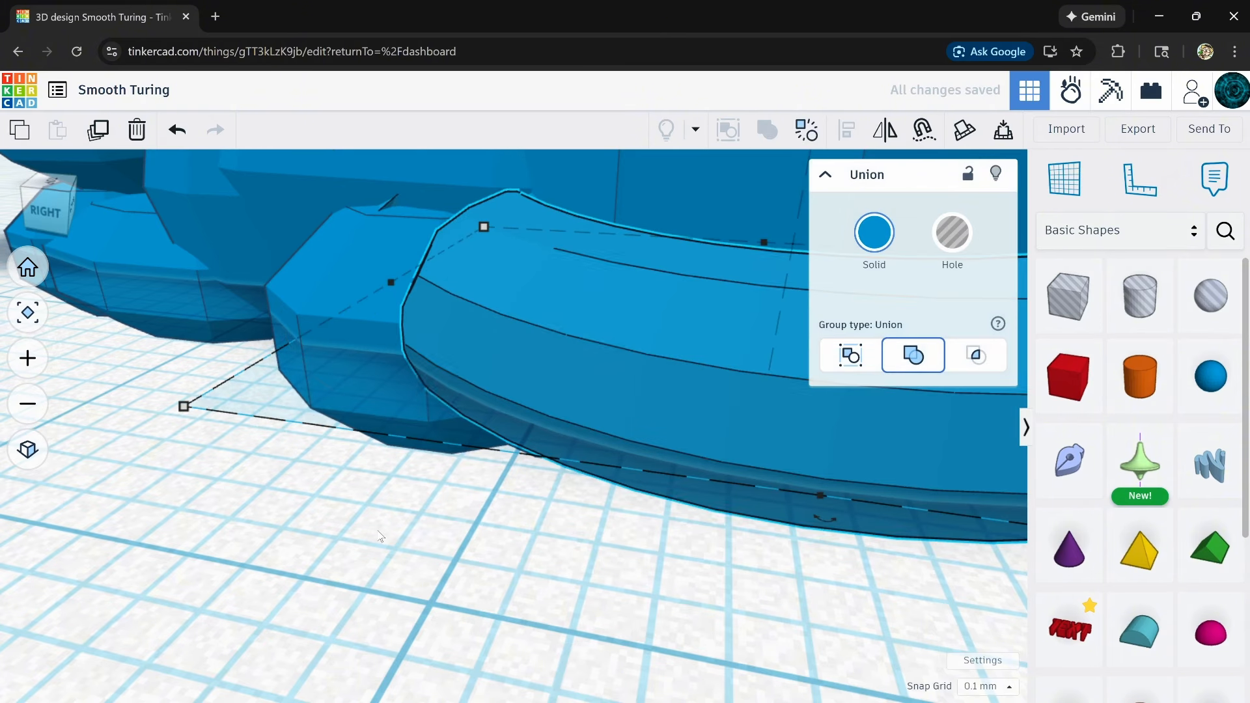
# - Nudge the trimmed tail slightly closer to the body so it sits against the hind paw
pyautogui.scroll(-6, 381, 537)
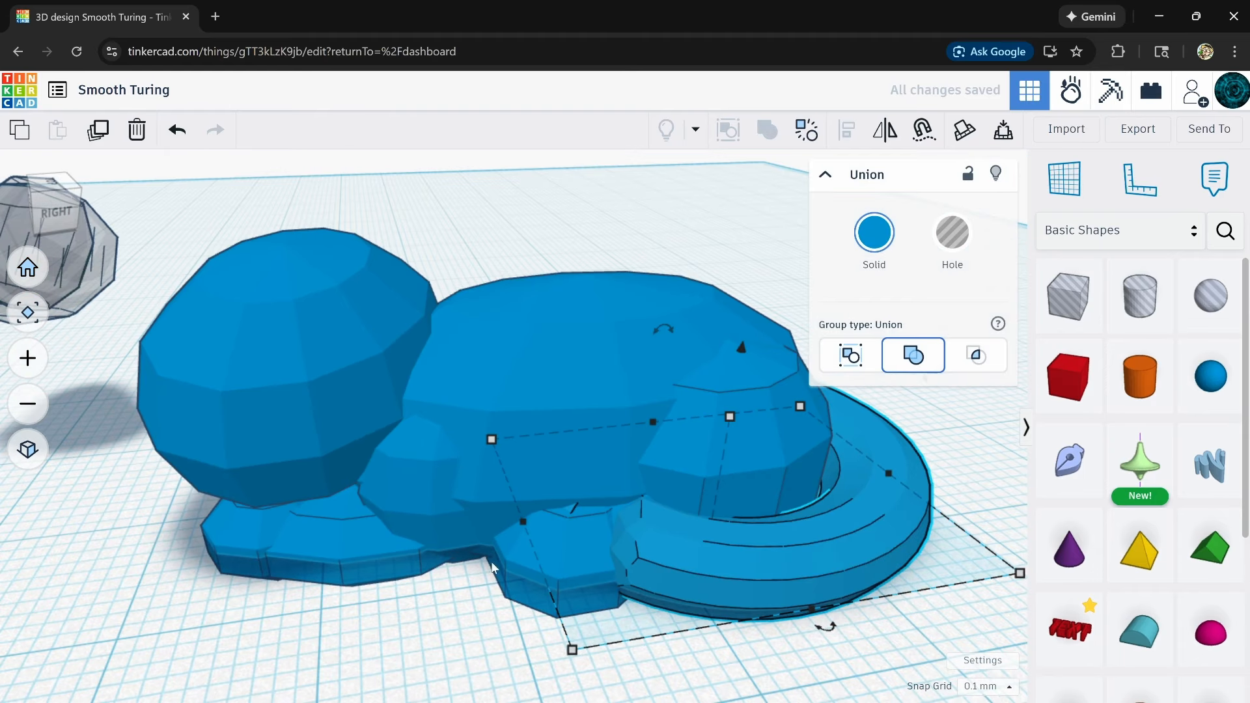
pyautogui.moveTo(528, 558); pyautogui.dragTo(511, 607, button='right')
pyautogui.scroll(-5, 455, 563)
pyautogui.moveTo(666, 631); pyautogui.dragTo(609, 623, button='right')
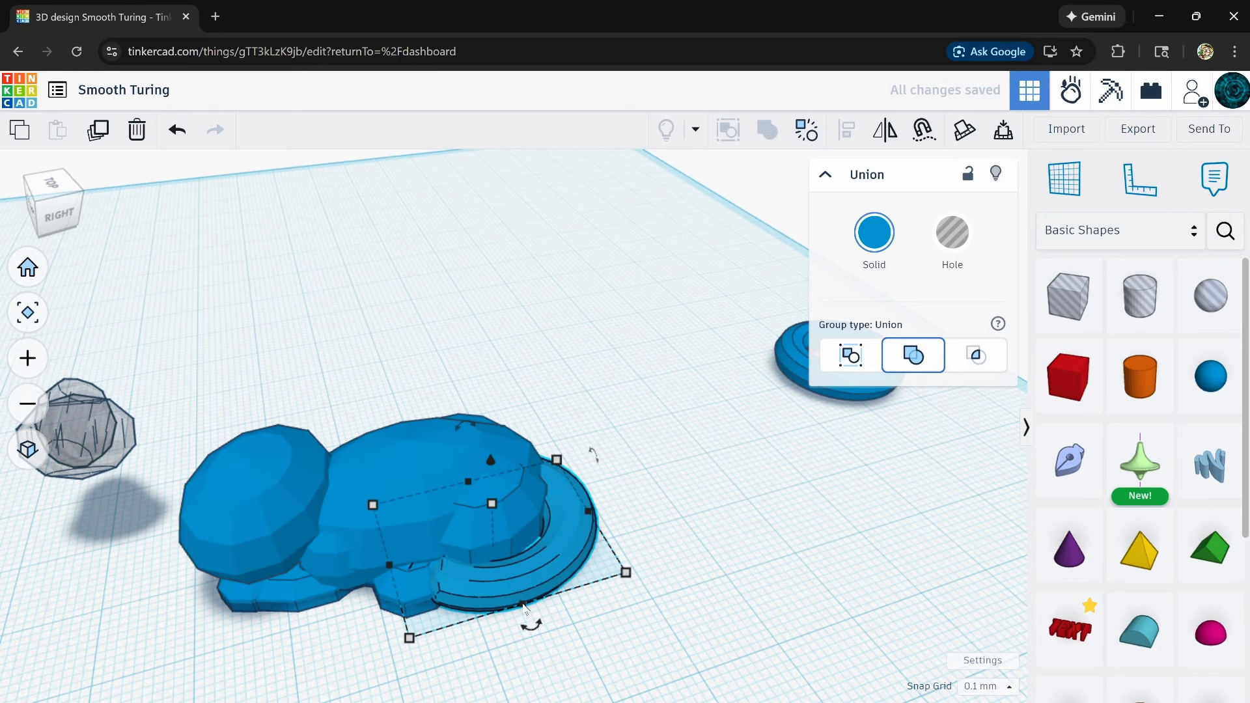
pyautogui.moveTo(524, 607); pyautogui.dragTo(523, 604)
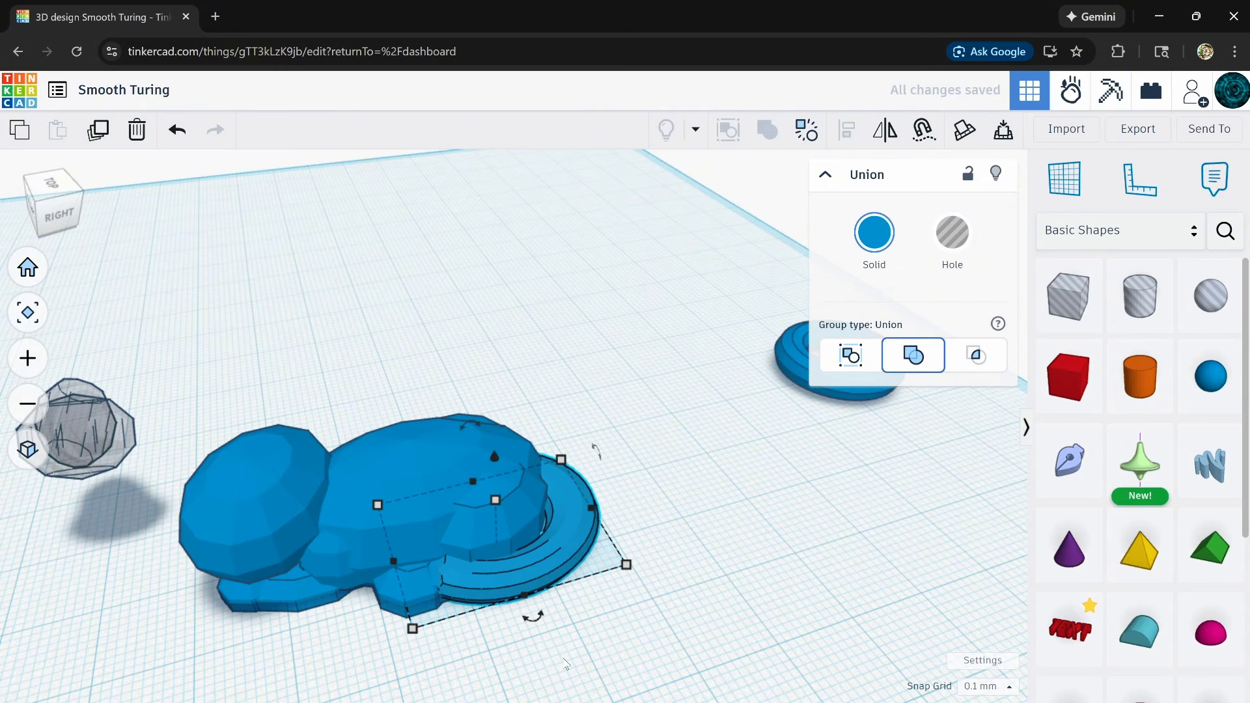
# - Examine from several angles how the trimmed tail wraps around the hindquarters and meets the hind paw
pyautogui.moveTo(566, 664); pyautogui.dragTo(540, 603, button='right')
pyautogui.moveTo(659, 609); pyautogui.dragTo(343, 595, button='right')
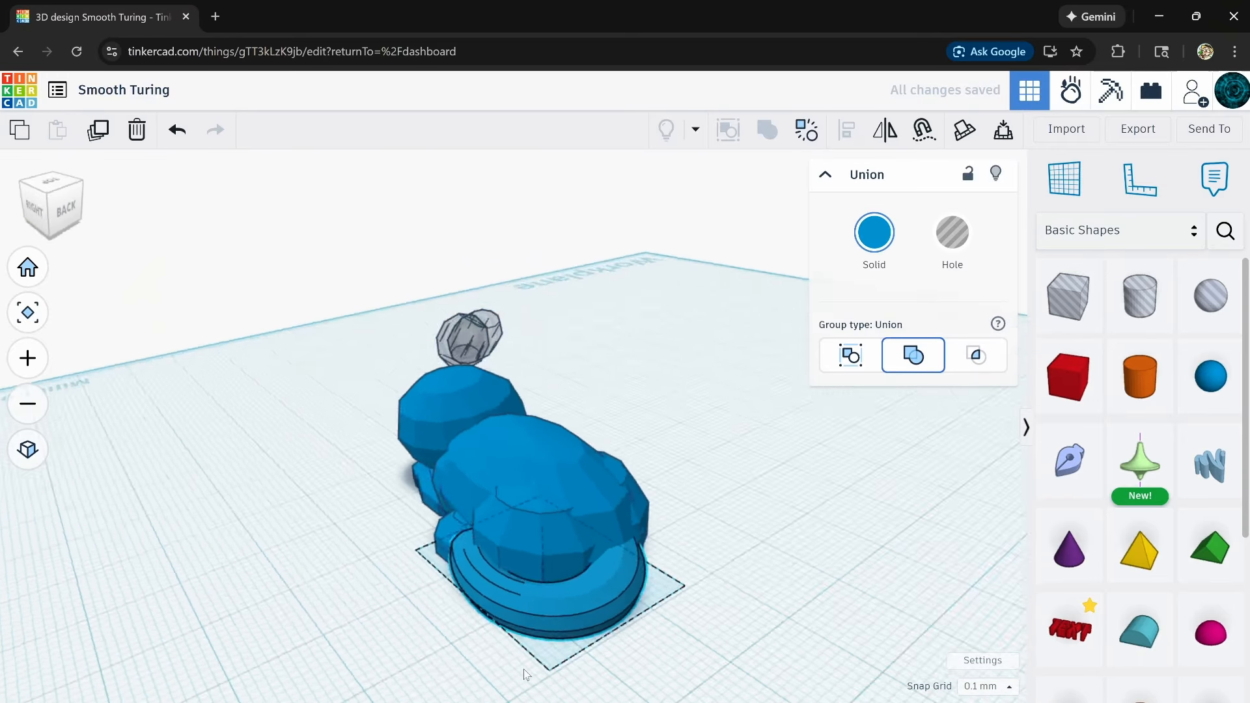
pyautogui.moveTo(526, 675); pyautogui.dragTo(698, 614, button='right')
pyautogui.scroll(5, 441, 607)
pyautogui.click(890, 434)
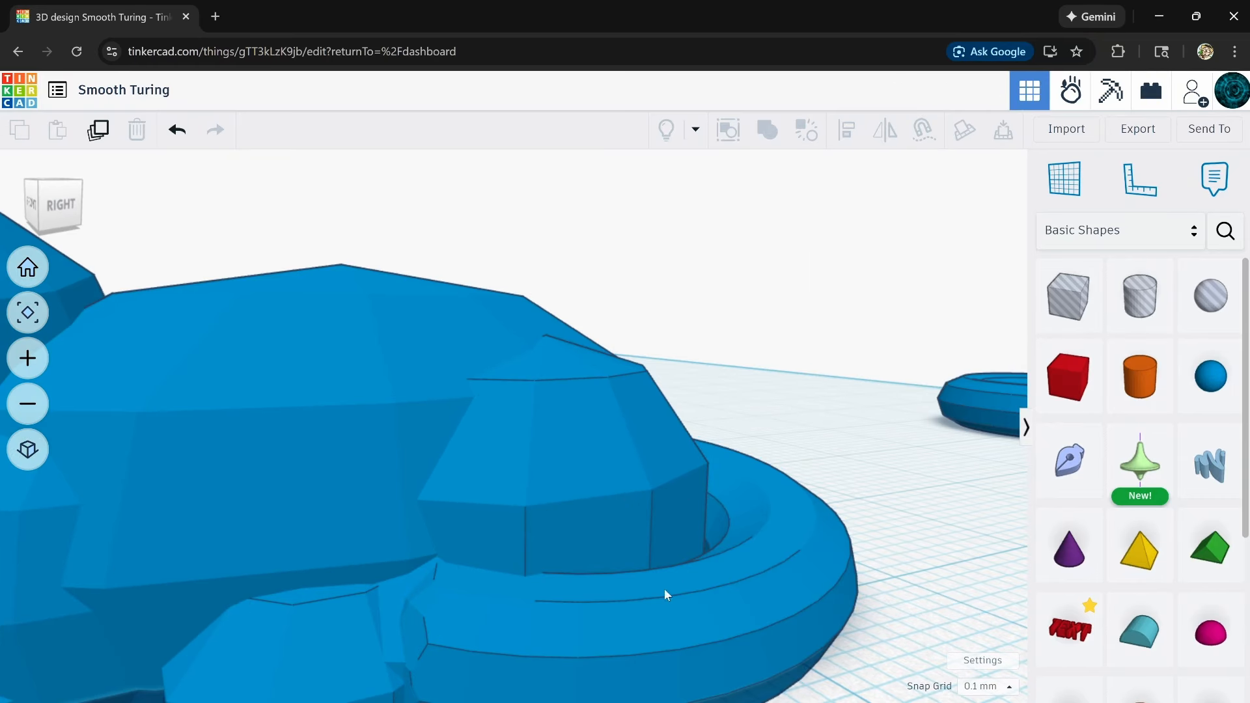
pyautogui.scroll(-5, 686, 610)
pyautogui.moveTo(664, 608); pyautogui.dragTo(542, 525, button='right')
pyautogui.scroll(-5, 612, 510)
pyautogui.scroll(5, 462, 494)
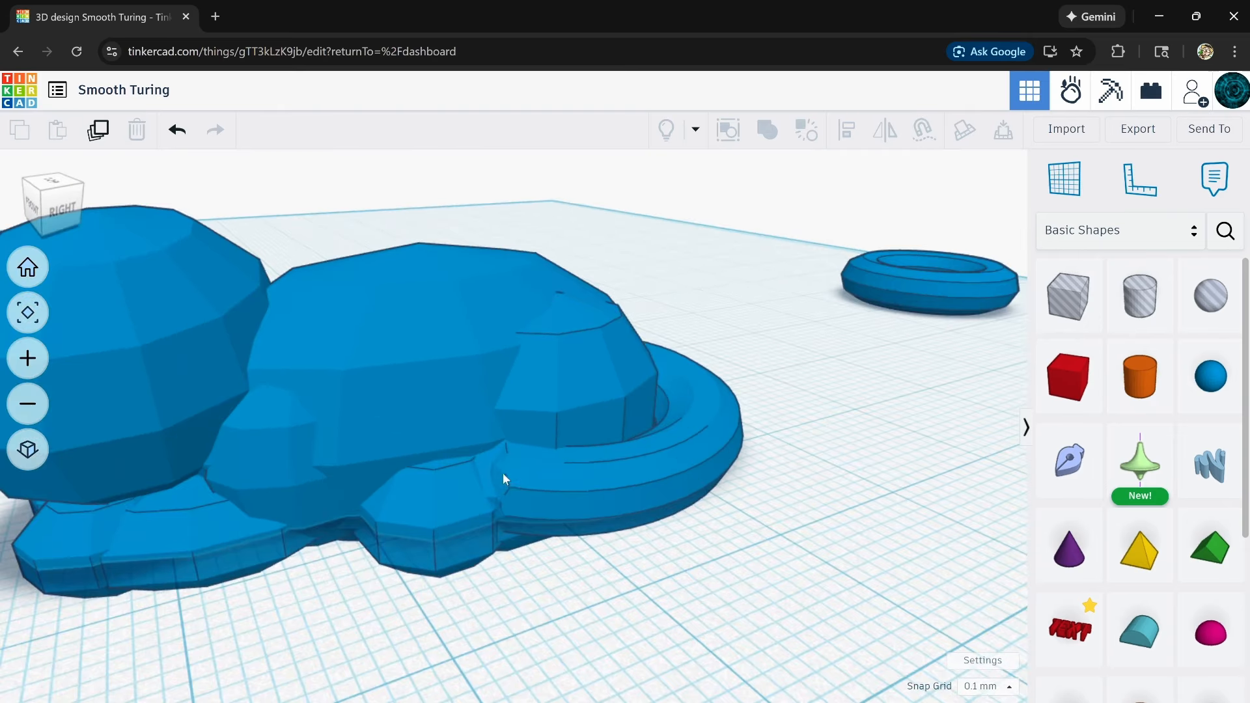
pyautogui.moveTo(505, 480)
pyautogui.mouseDown(button='right')
pyautogui.moveTo(524, 502)
pyautogui.moveTo(502, 539)
pyautogui.moveTo(506, 503)
pyautogui.mouseUp(button='right')
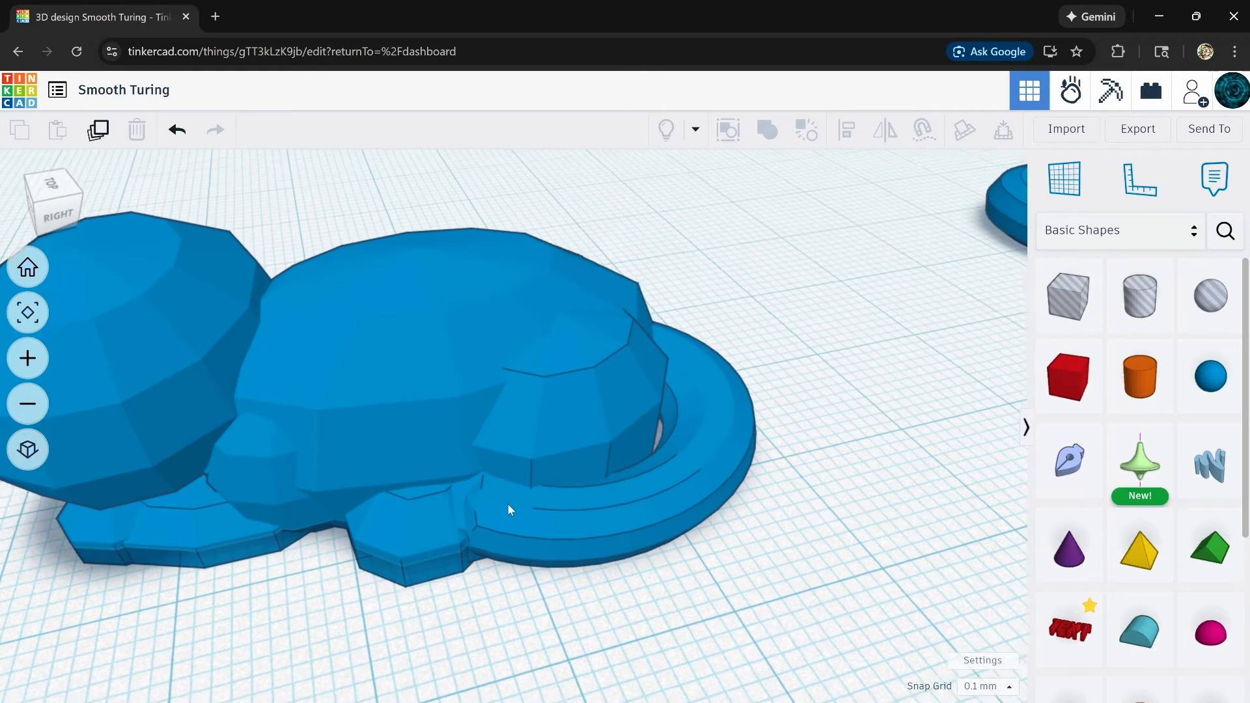
pyautogui.scroll(3, 723, 498)
pyautogui.moveTo(722, 499); pyautogui.dragTo(503, 519, button='right')
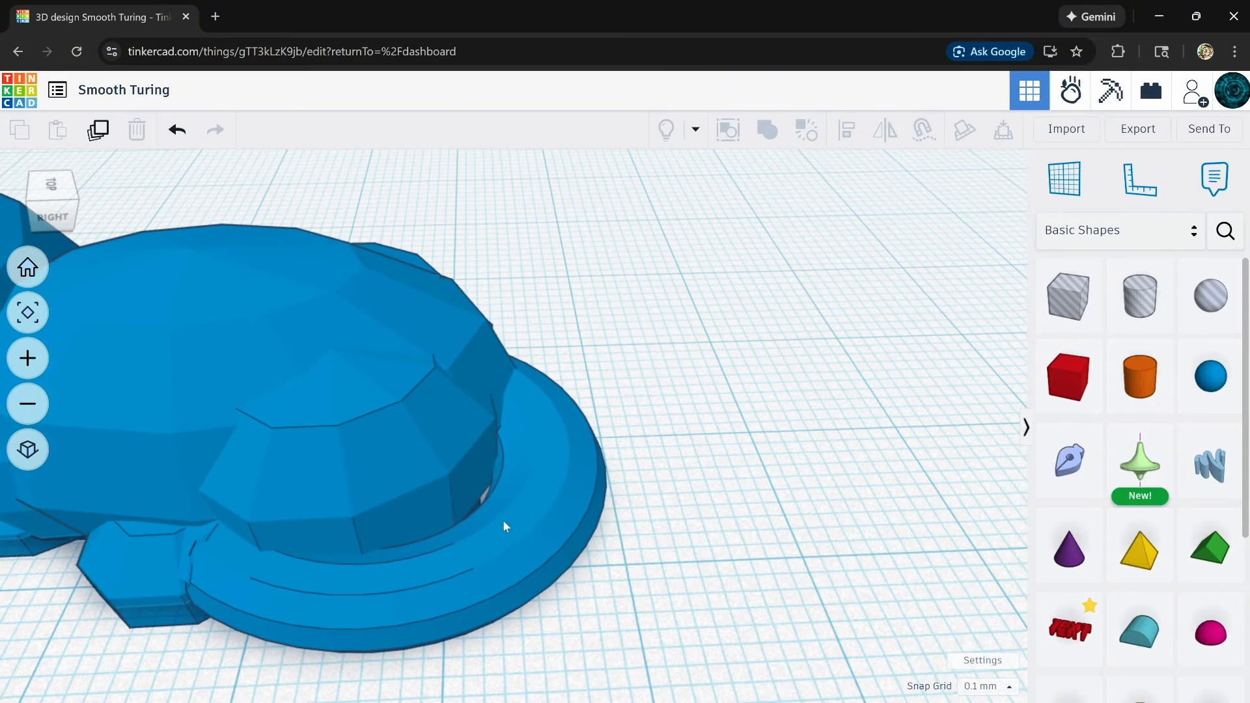
# - Union the head, body, paws and tail into one shape and shorten the animal's length to about 42 mm
pyautogui.click(447, 573)
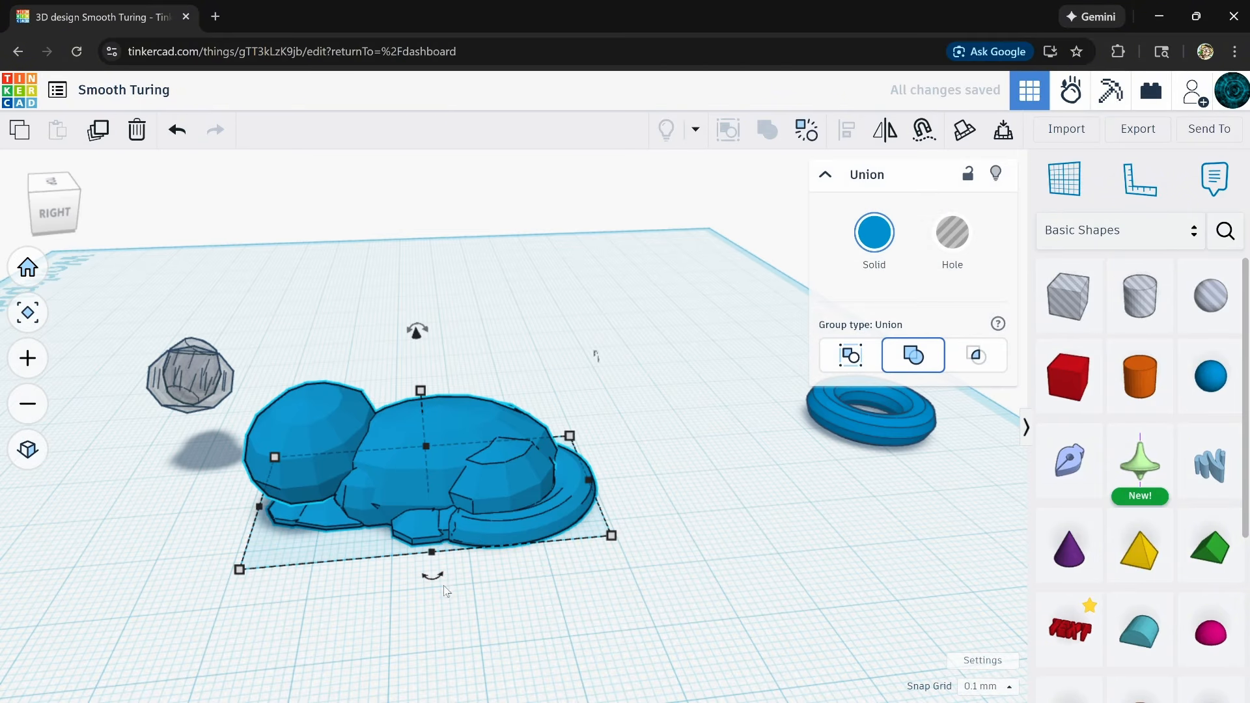
pyautogui.moveTo(447, 591); pyautogui.dragTo(427, 570, button='right')
pyautogui.moveTo(197, 559); pyautogui.dragTo(577, 371, button='right')
pyautogui.click(653, 412)
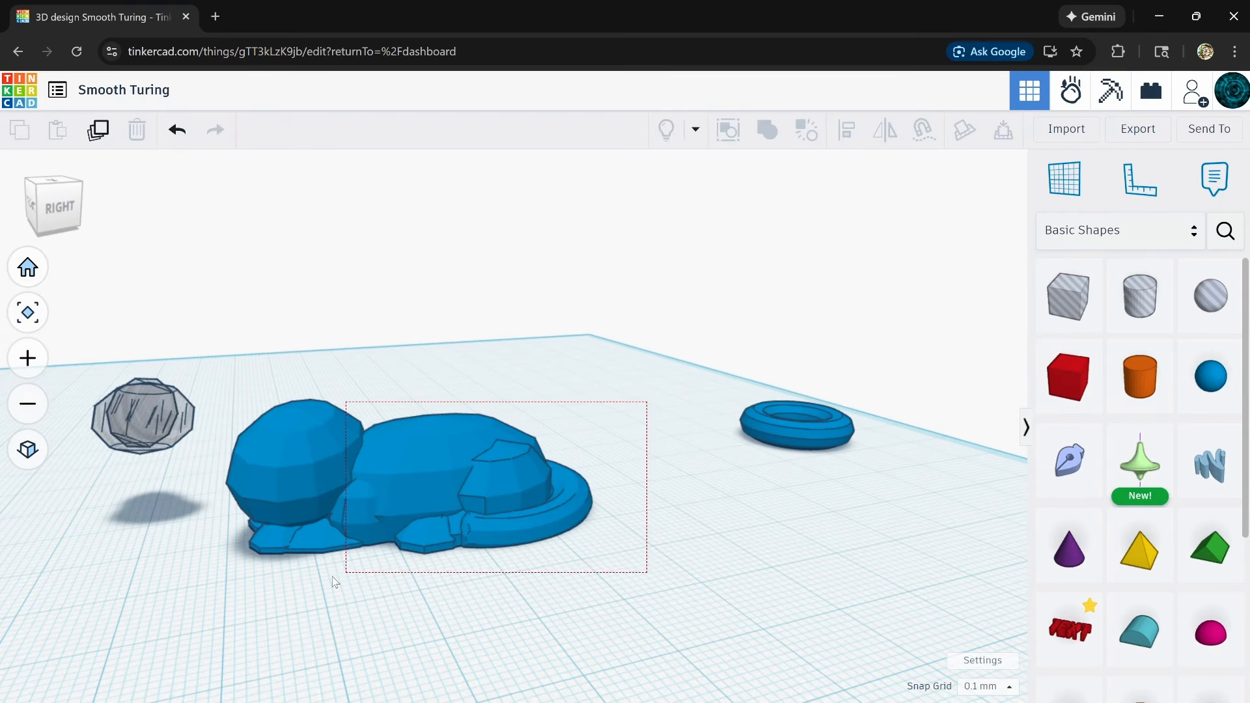
pyautogui.moveTo(334, 582); pyautogui.dragTo(335, 580)
pyautogui.moveTo(576, 489); pyautogui.dragTo(542, 499)
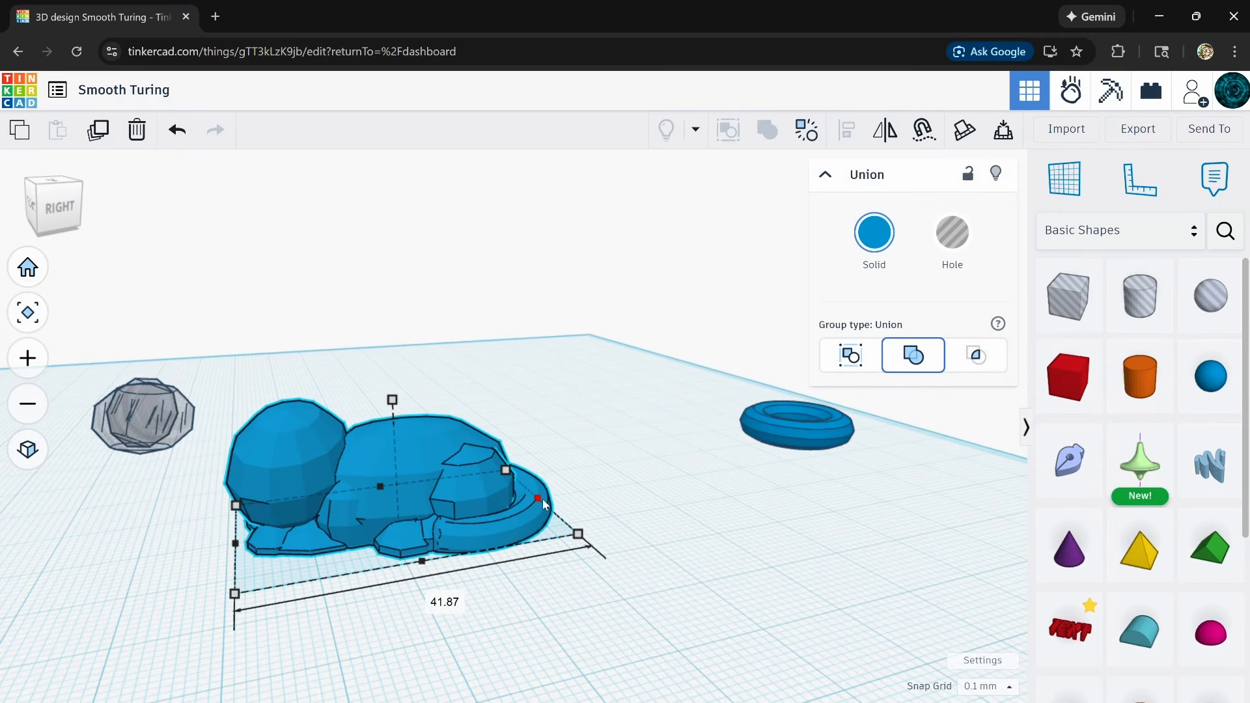
pyautogui.click(595, 475)
pyautogui.moveTo(595, 475)
pyautogui.mouseDown(button='right')
pyautogui.moveTo(364, 498)
pyautogui.moveTo(223, 530)
pyautogui.moveTo(717, 396)
pyautogui.moveTo(601, 489)
pyautogui.mouseUp(button='right')
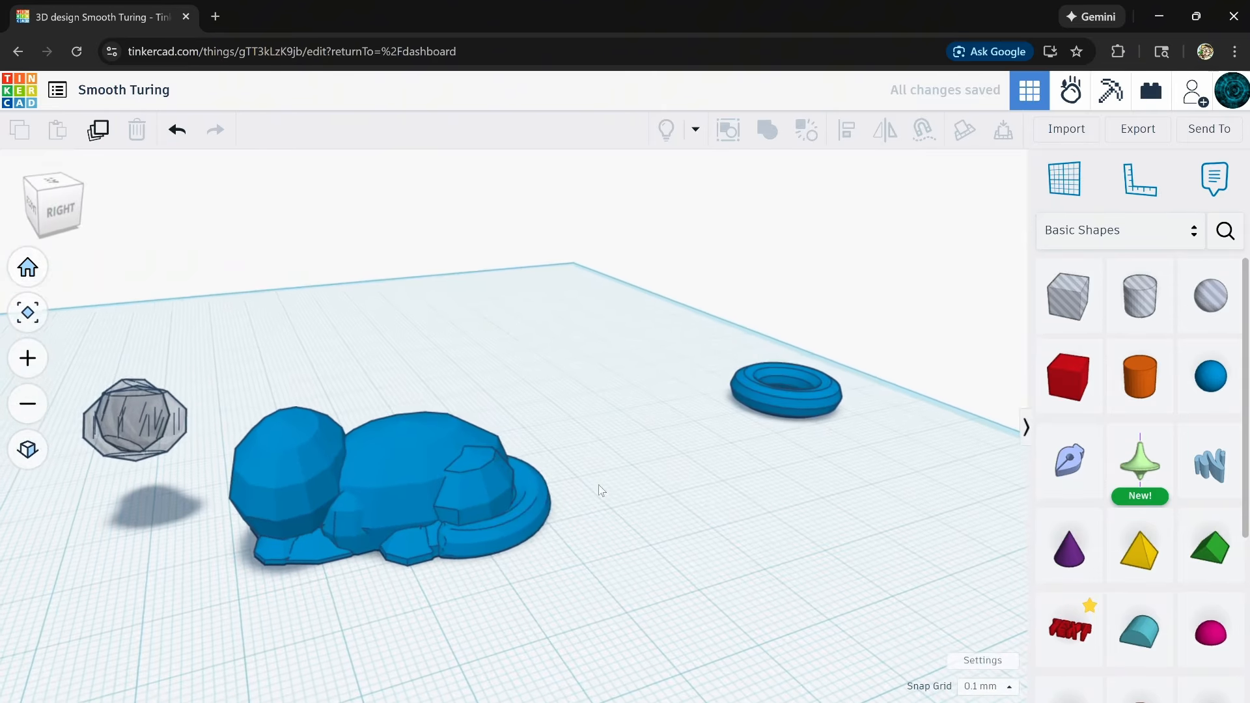
pyautogui.scroll(5, 303, 546)
pyautogui.moveTo(303, 545); pyautogui.dragTo(360, 496, button='right')
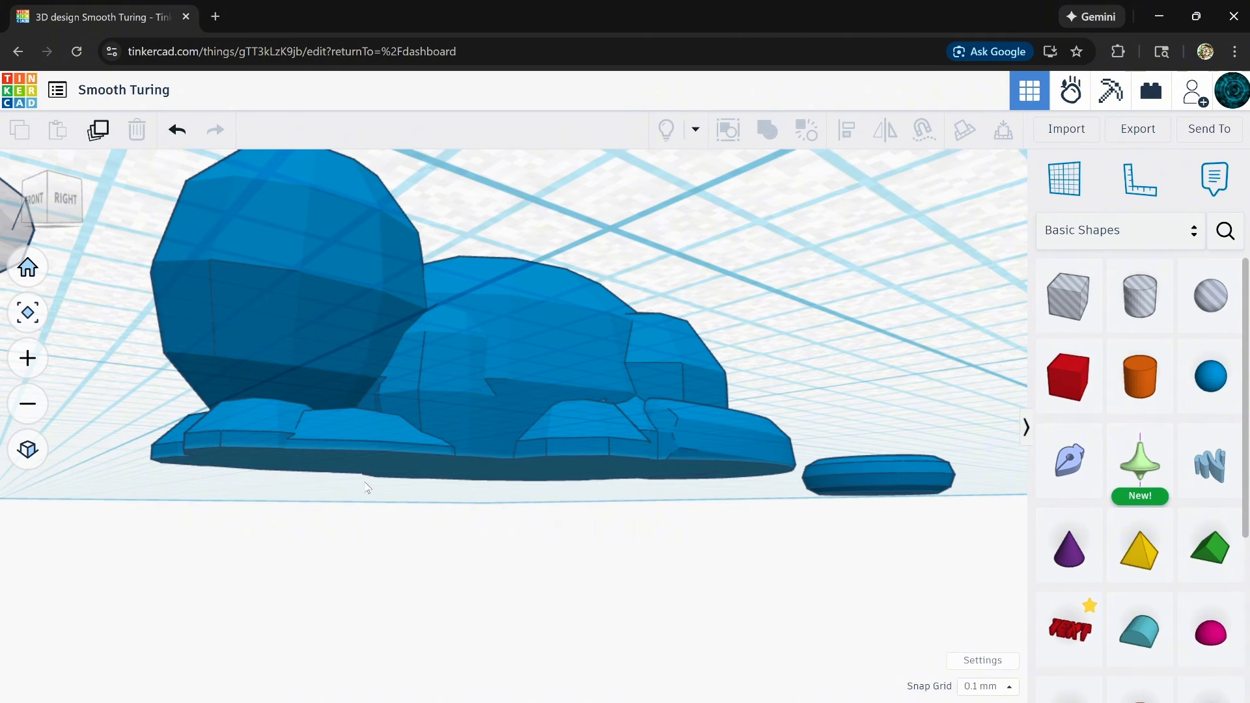
pyautogui.moveTo(465, 450); pyautogui.dragTo(471, 510, button='right')
pyautogui.scroll(-6, 512, 463)
pyautogui.moveTo(513, 462); pyautogui.dragTo(562, 584, button='right')
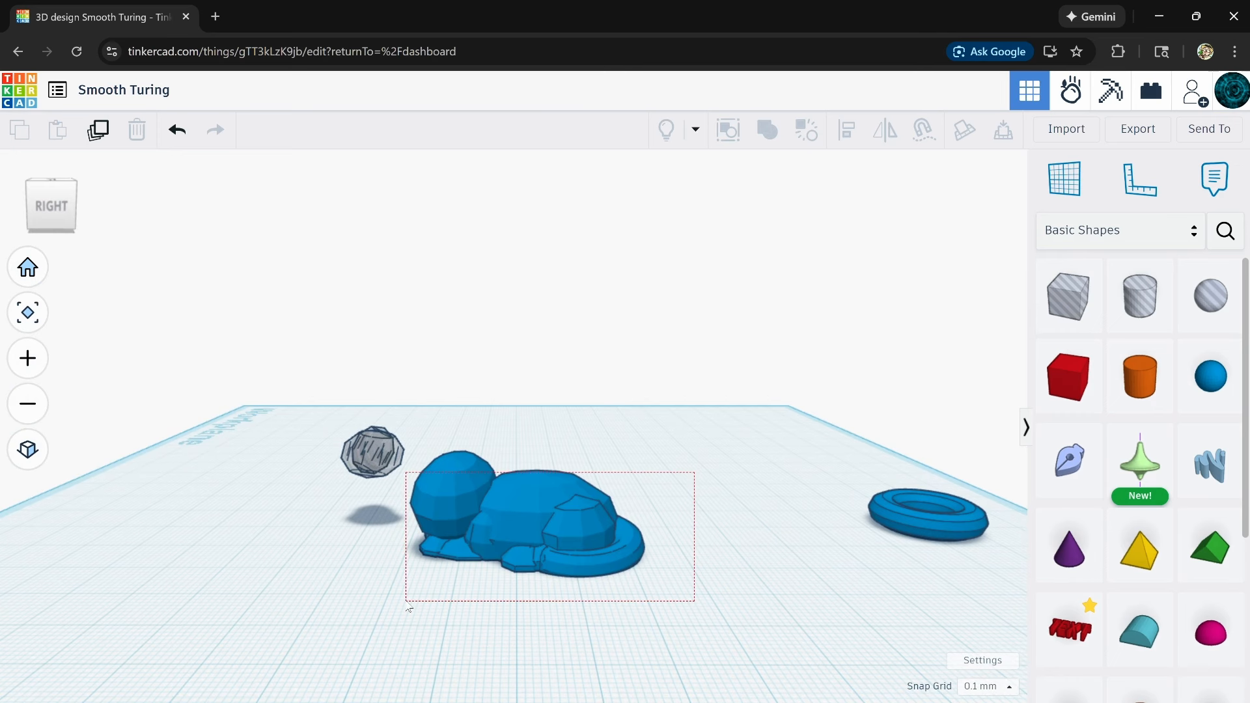
# - Recolor the whole animal, trying grey before settling on the turquoise preset
pyautogui.moveTo(442, 600); pyautogui.dragTo(442, 599)
pyautogui.click(879, 241)
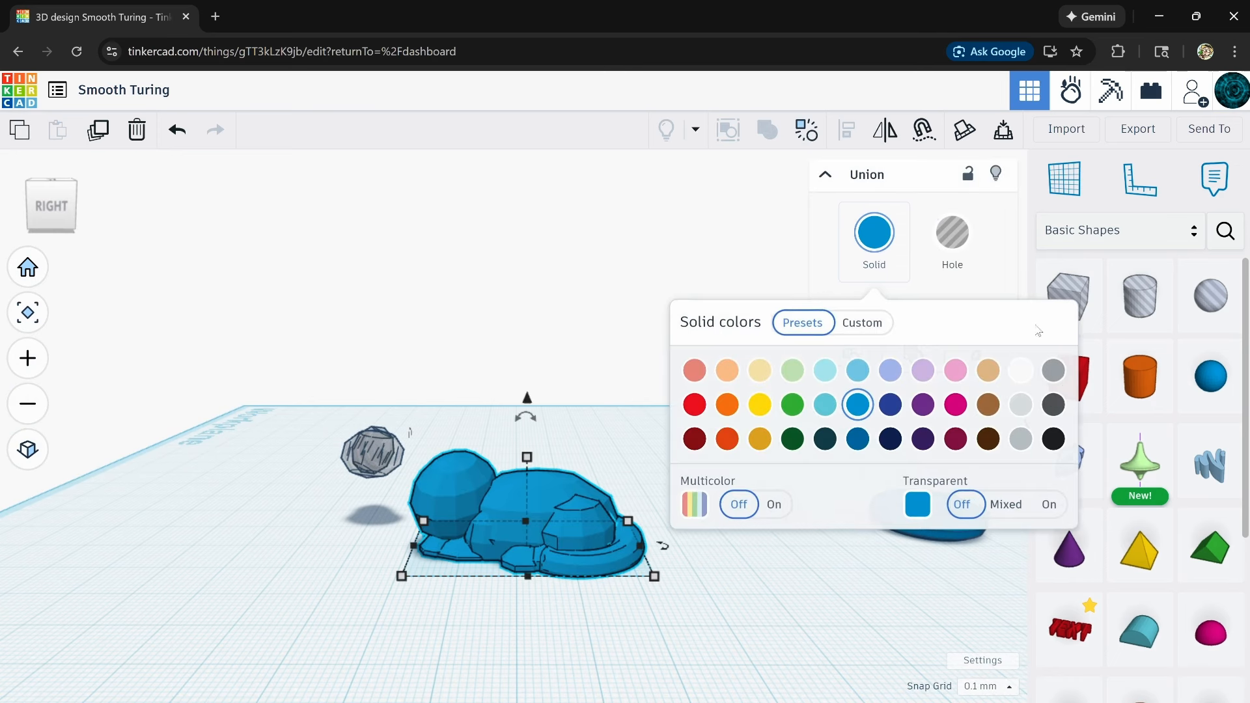
pyautogui.click(1059, 396)
pyautogui.click(1054, 370)
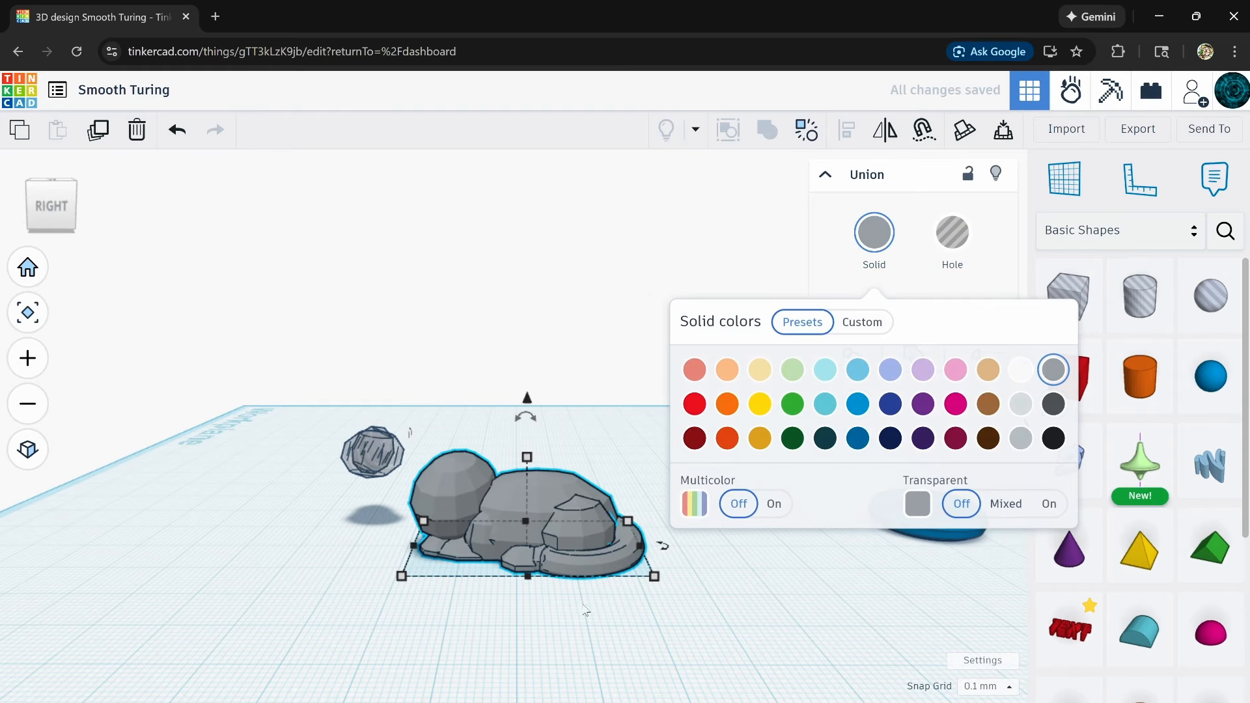
pyautogui.moveTo(586, 605); pyautogui.dragTo(723, 480, button='right')
pyautogui.click(877, 254)
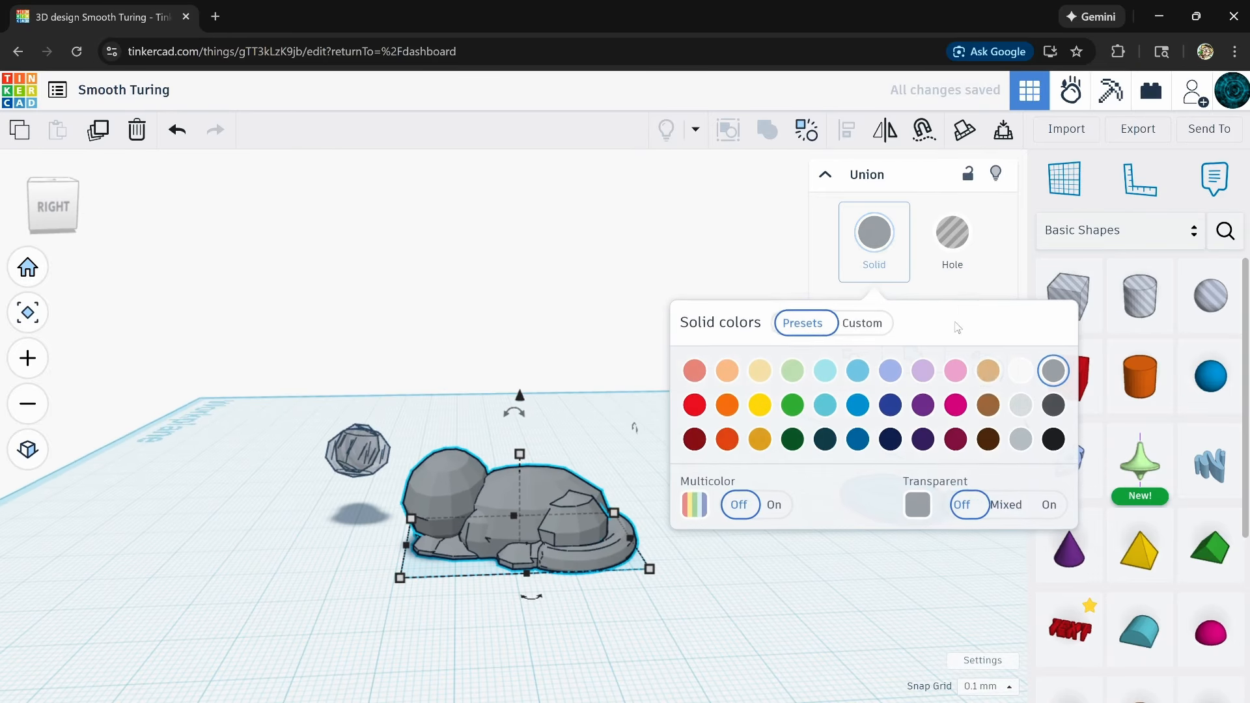
pyautogui.click(829, 407)
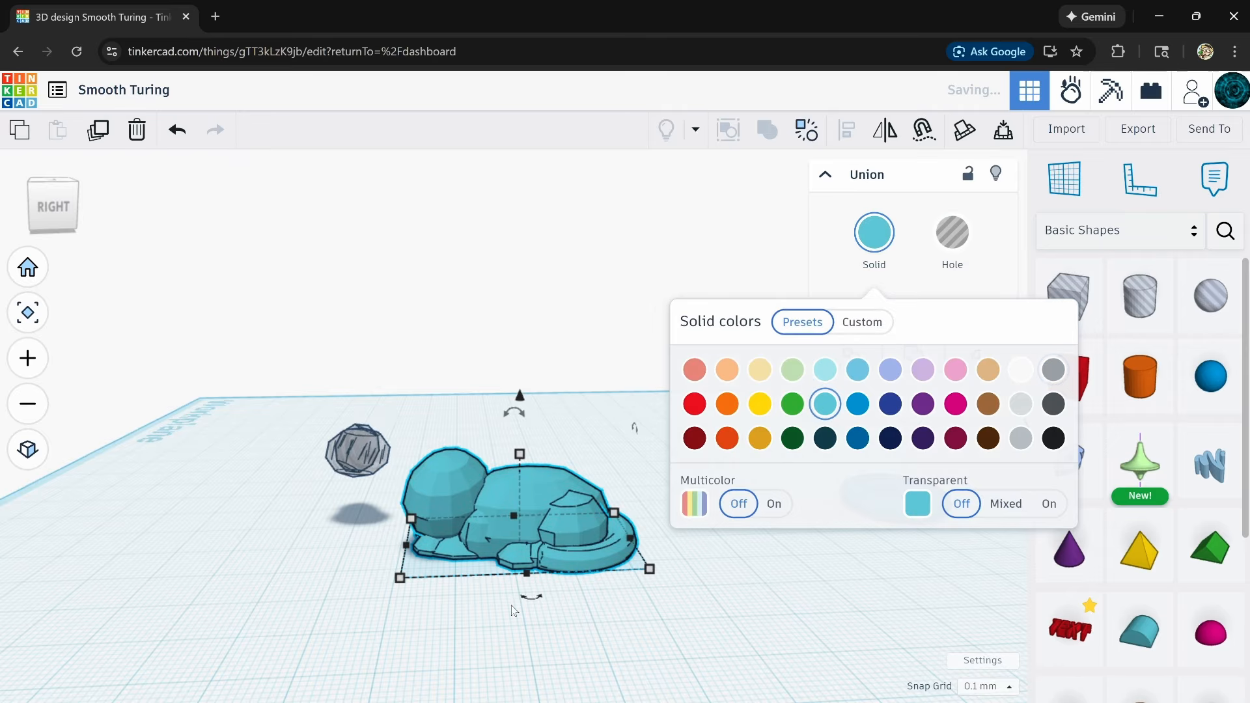
pyautogui.click(502, 619)
pyautogui.moveTo(491, 623); pyautogui.dragTo(511, 597, button='right')
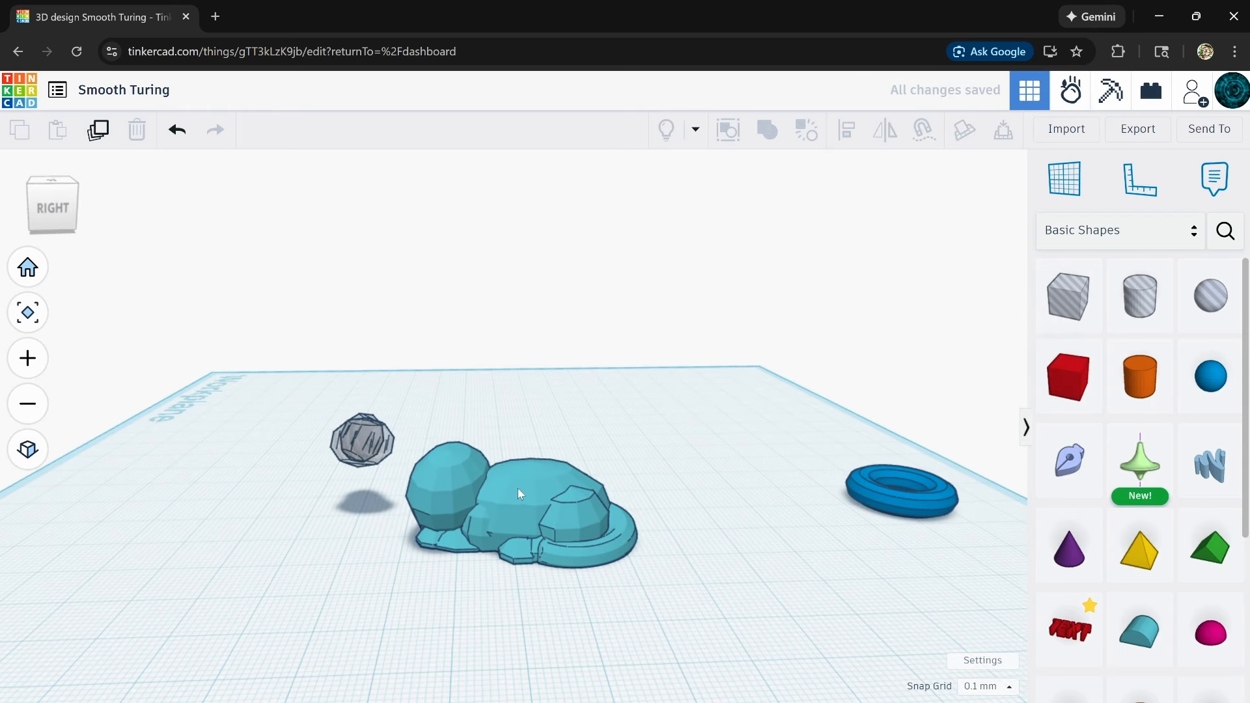
pyautogui.moveTo(504, 498); pyautogui.dragTo(753, 490, button='right')
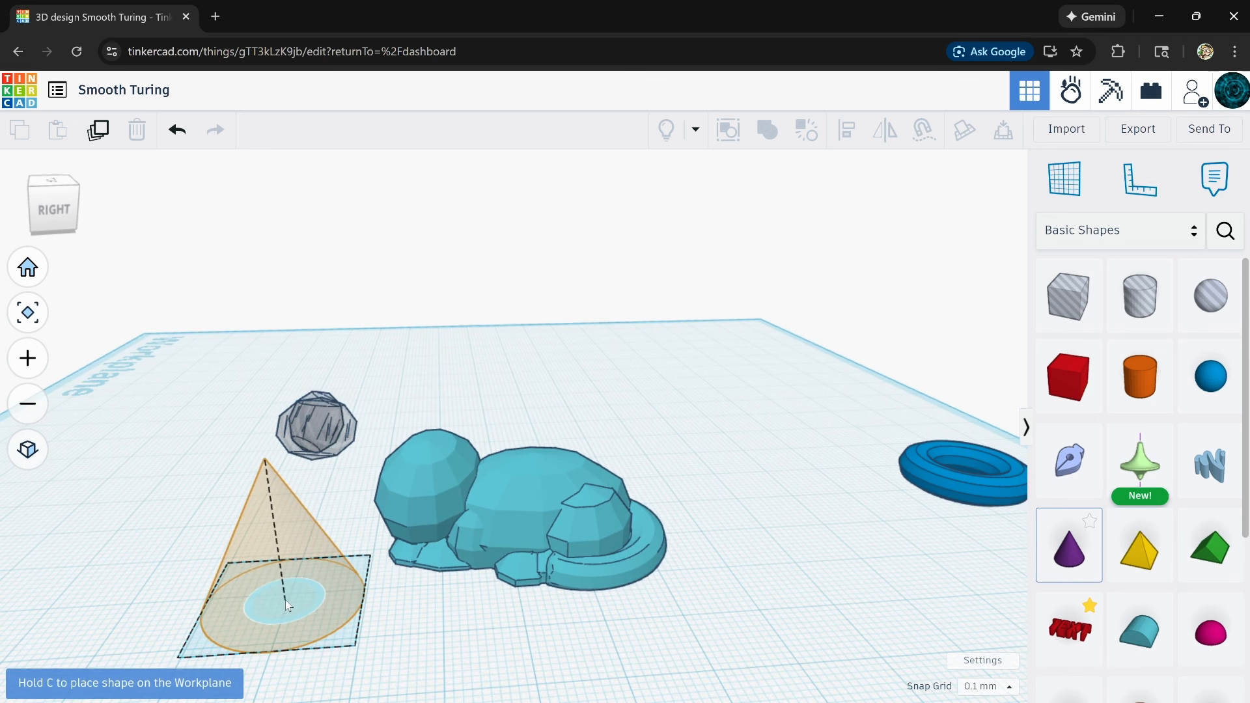
pyautogui.click(330, 616)
pyautogui.moveTo(368, 622); pyautogui.dragTo(380, 585, button='right')
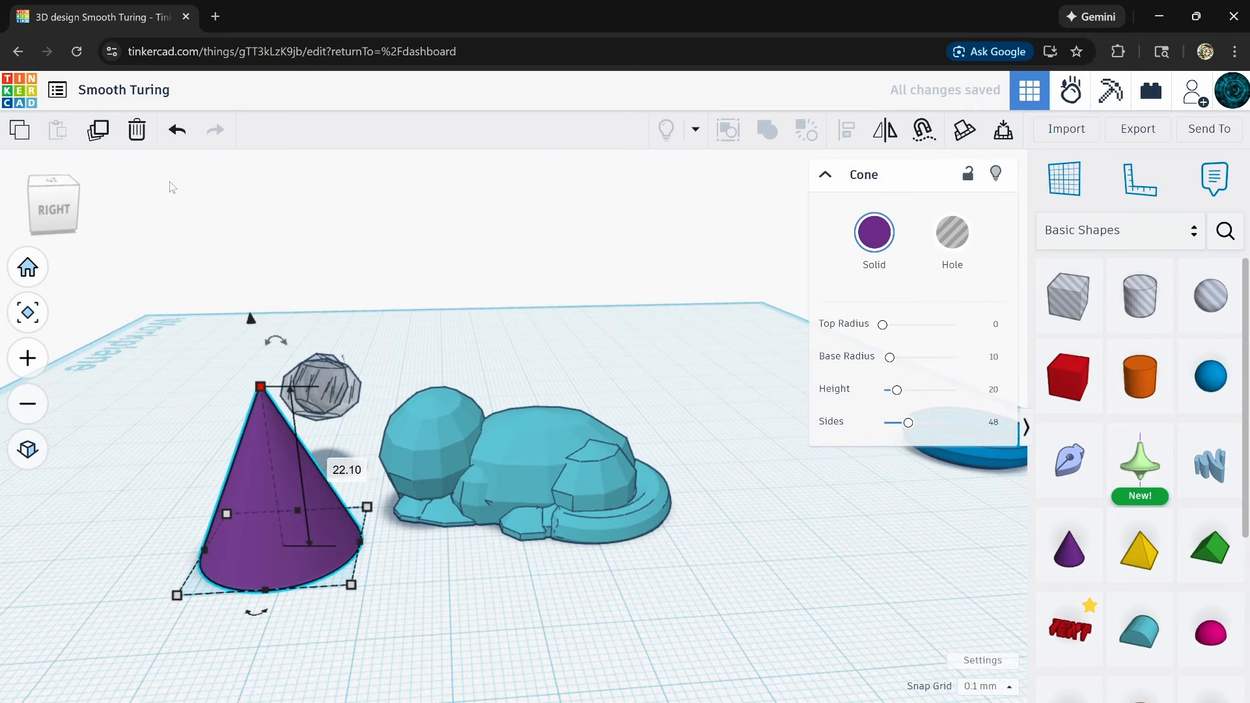
pyautogui.click(137, 130)
# - Place a paraboloid on the workplane beside the animal's head, make it taller, and stretch one base side to about 25 mm
pyautogui.scroll(-4, 1181, 514)
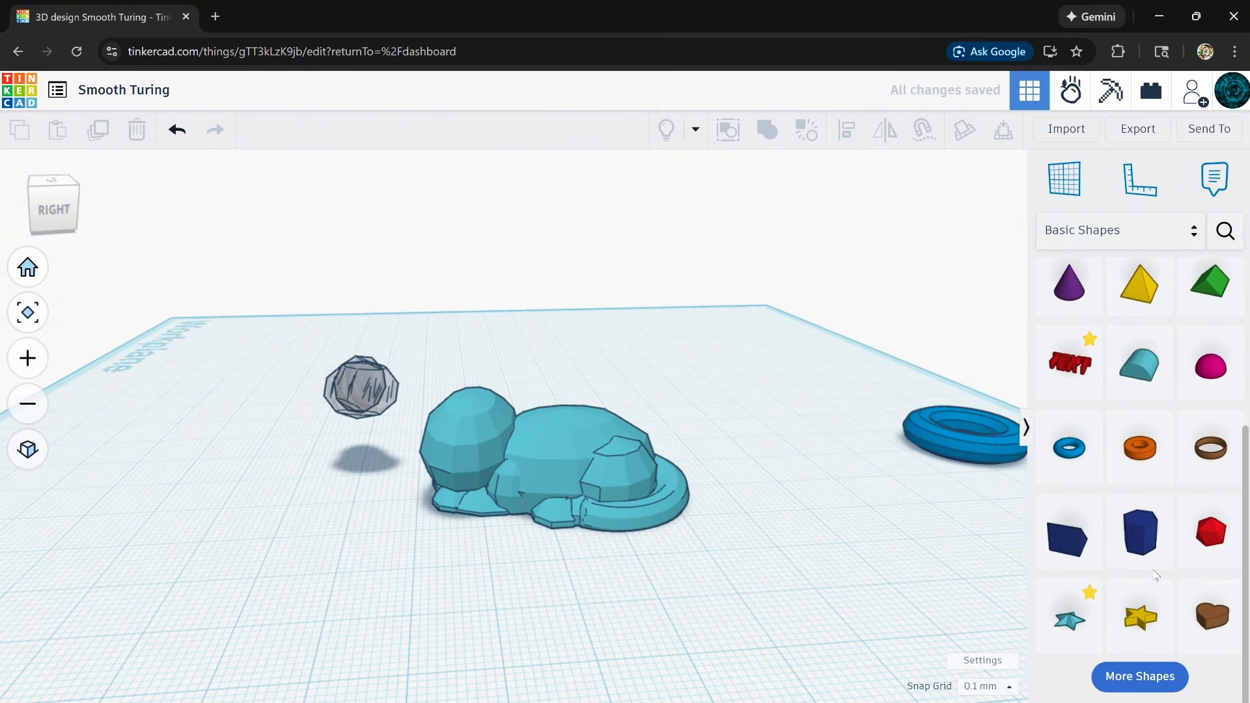
pyautogui.scroll(5, 1154, 575)
pyautogui.scroll(-5, 1166, 606)
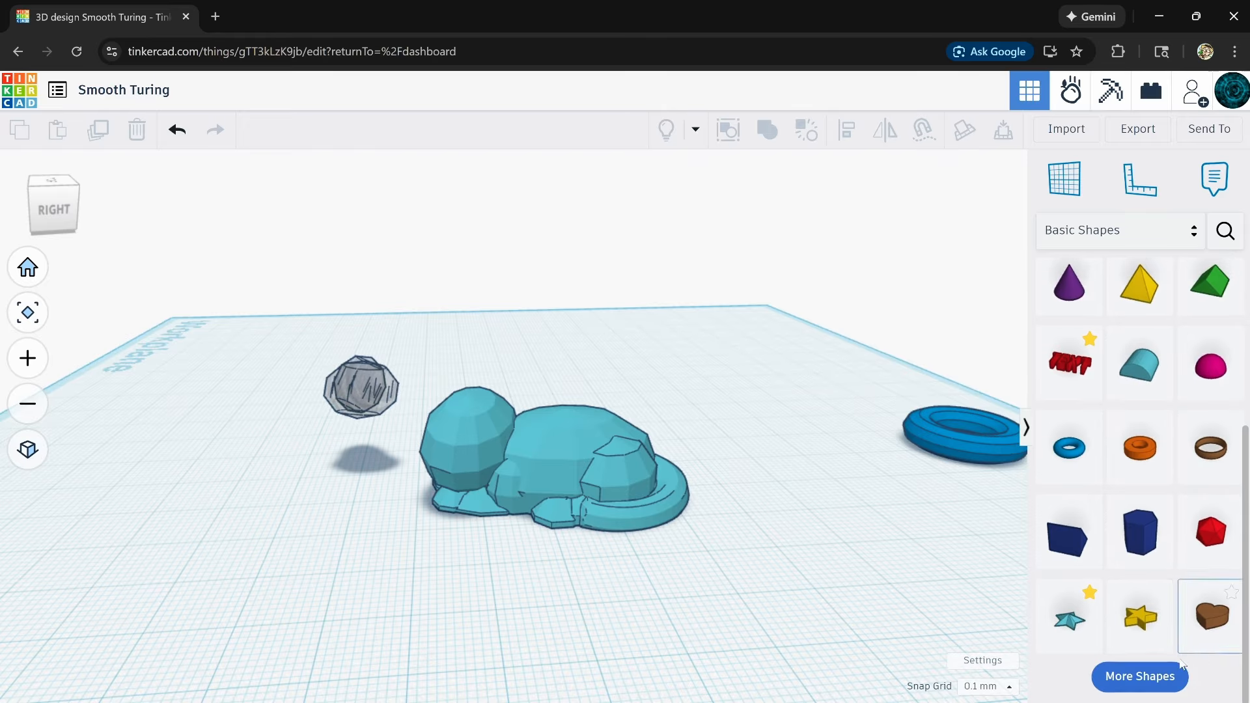
pyautogui.scroll(-2, 1188, 625)
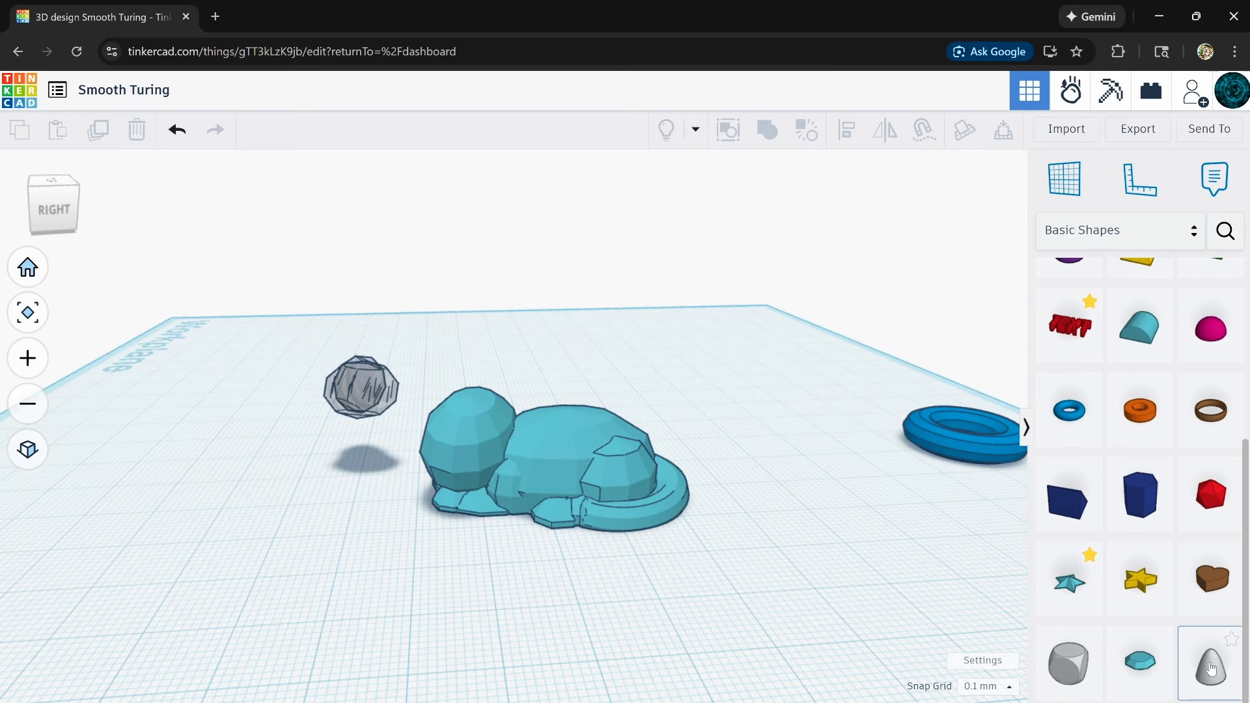
pyautogui.moveTo(1211, 669); pyautogui.dragTo(332, 567)
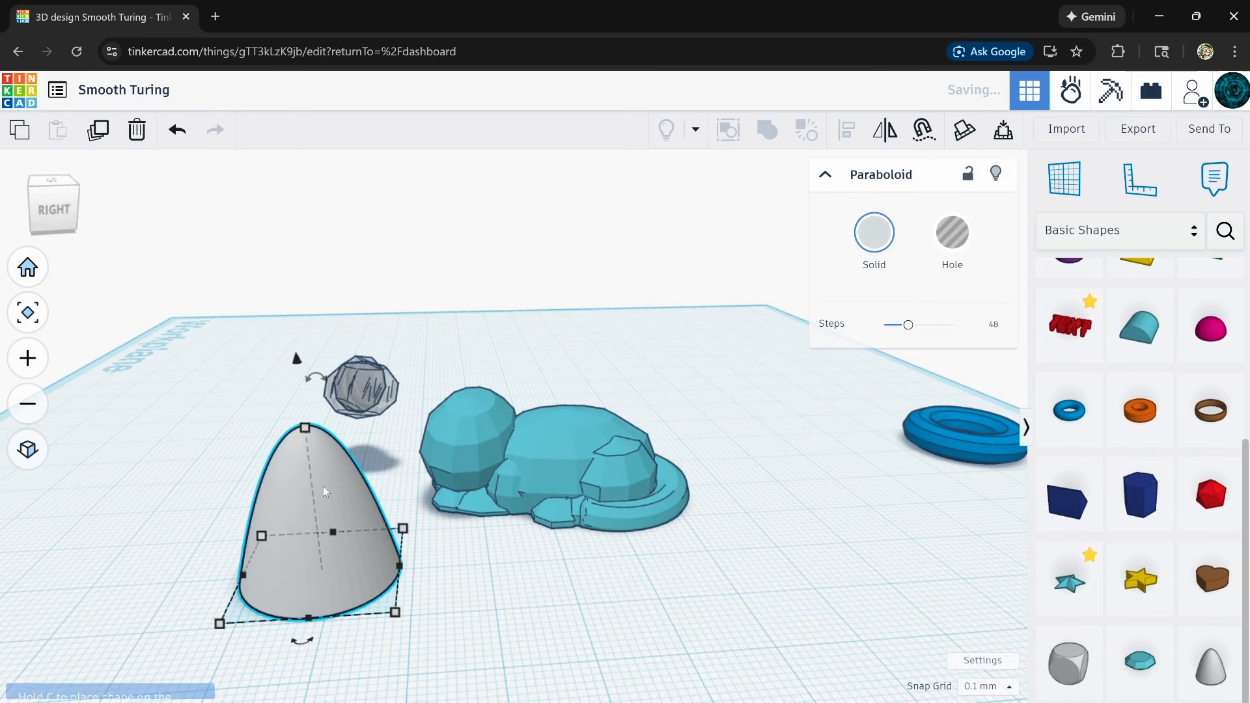
pyautogui.moveTo(304, 428); pyautogui.dragTo(303, 379)
pyautogui.moveTo(461, 549); pyautogui.dragTo(391, 563, button='right')
pyautogui.moveTo(298, 560); pyautogui.dragTo(330, 567)
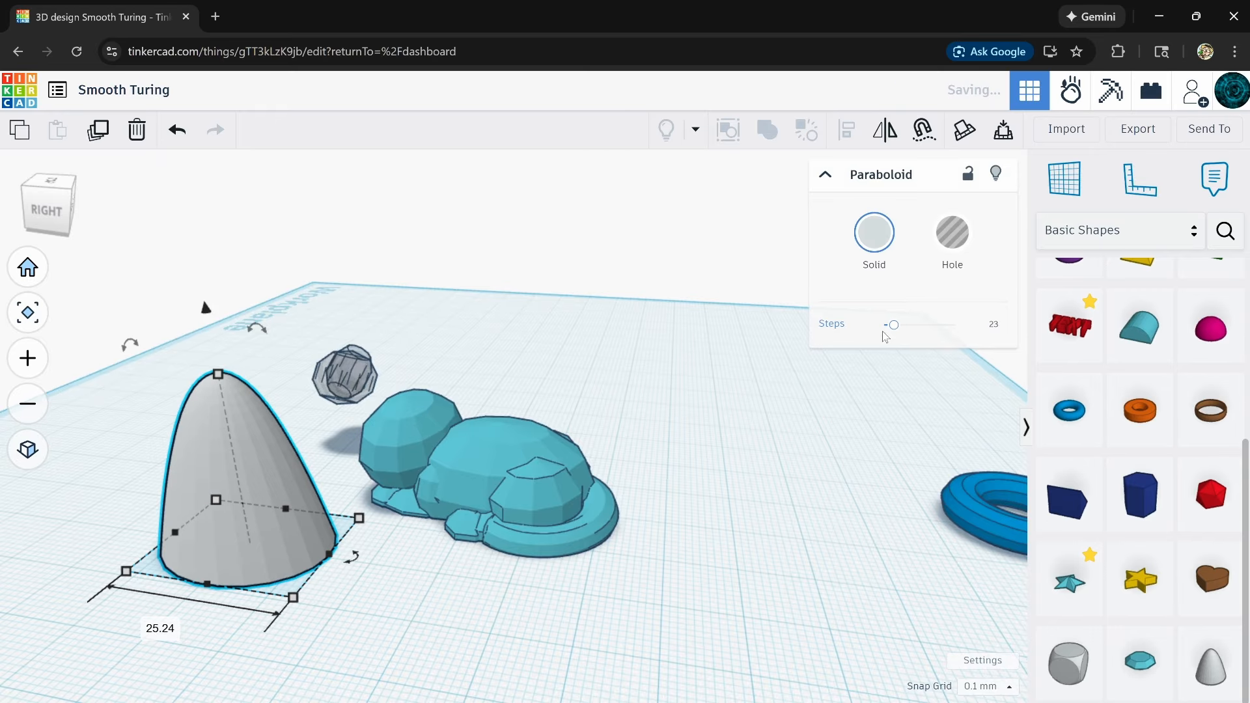
# - Reduce the paraboloid's steps to 7 for a faceted look and color it turquoise like the animal
pyautogui.moveTo(896, 328); pyautogui.dragTo(891, 328)
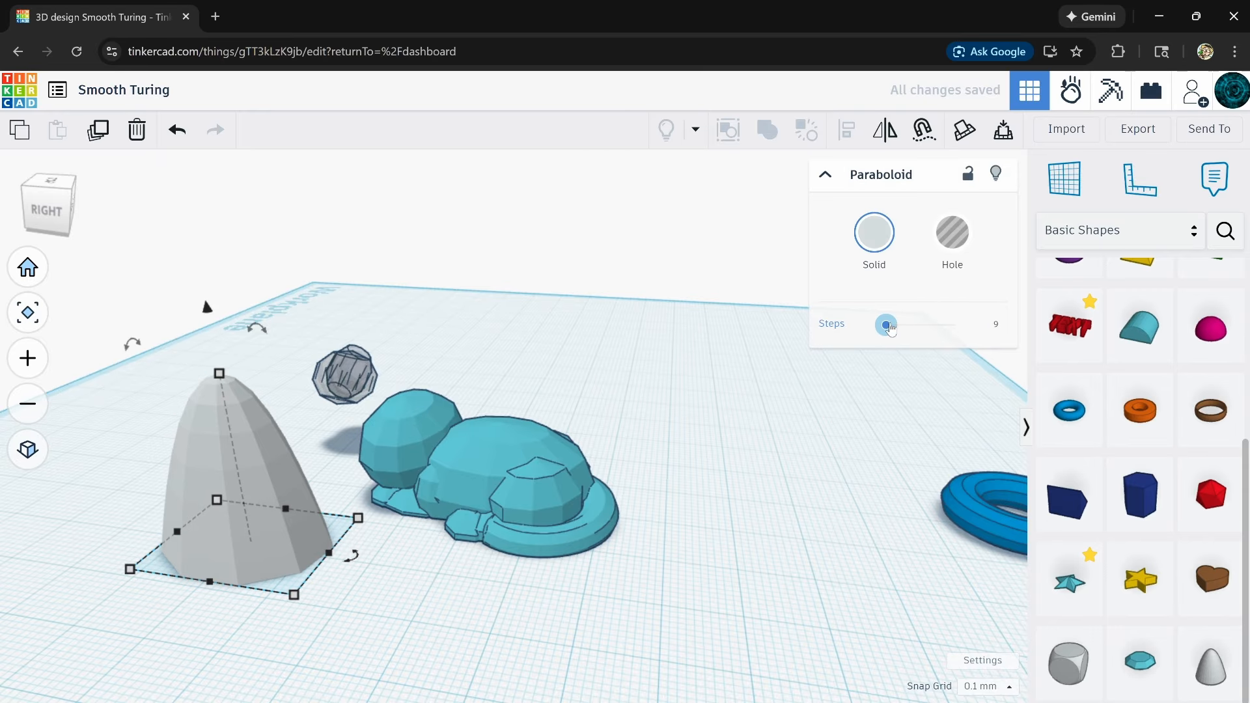
pyautogui.moveTo(891, 329); pyautogui.dragTo(889, 330)
pyautogui.moveTo(625, 442); pyautogui.dragTo(716, 445, button='right')
pyautogui.click(877, 243)
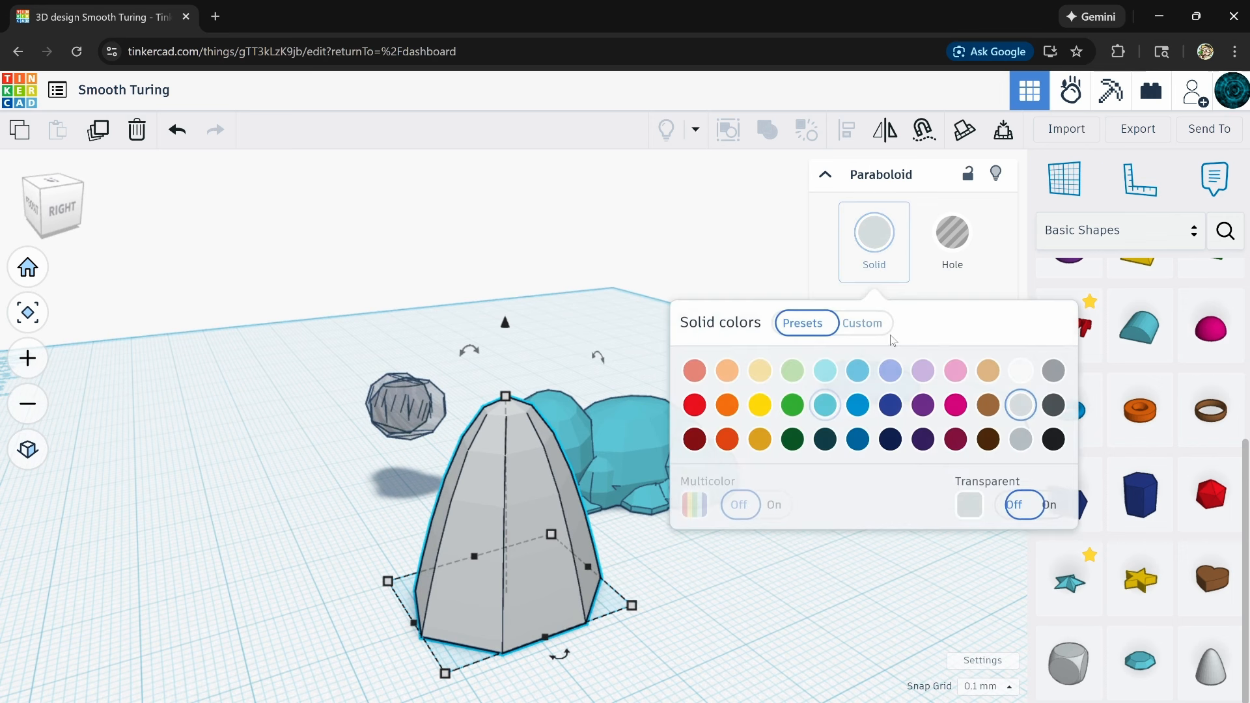
pyautogui.click(827, 401)
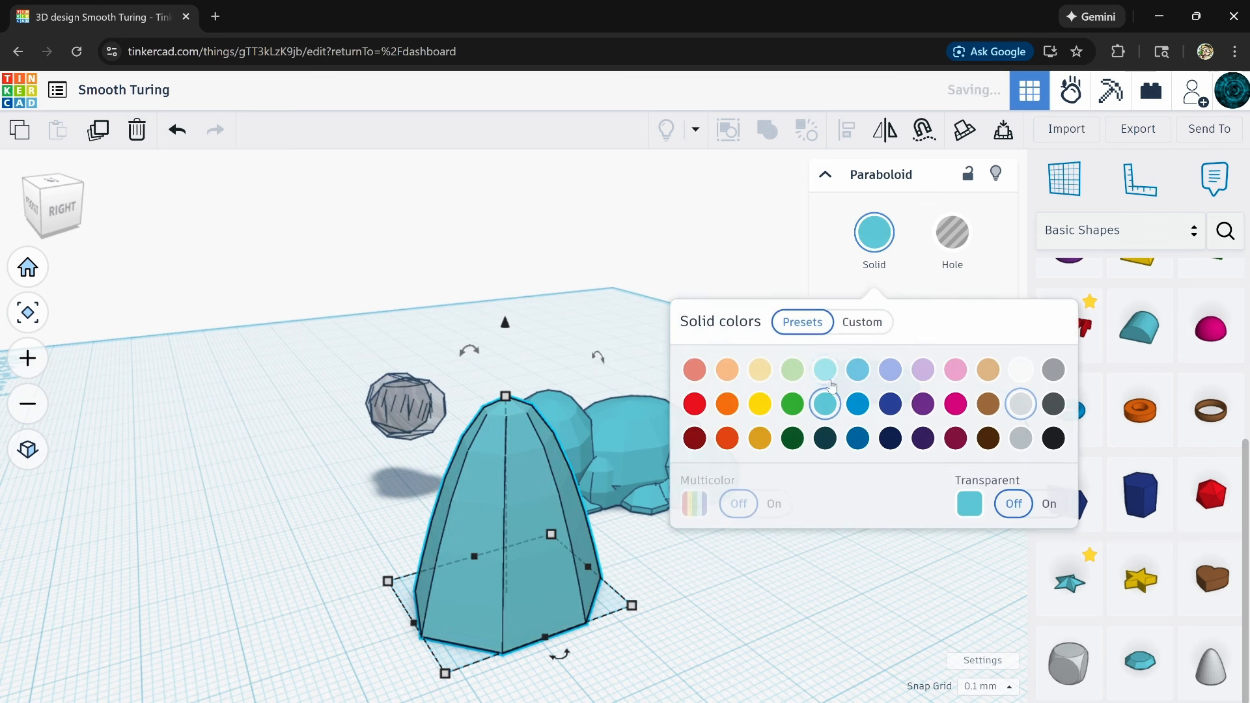
# - Duplicate the turquoise faceted paraboloid
pyautogui.click(239, 538)
pyautogui.click(551, 502)
pyautogui.click(101, 136)
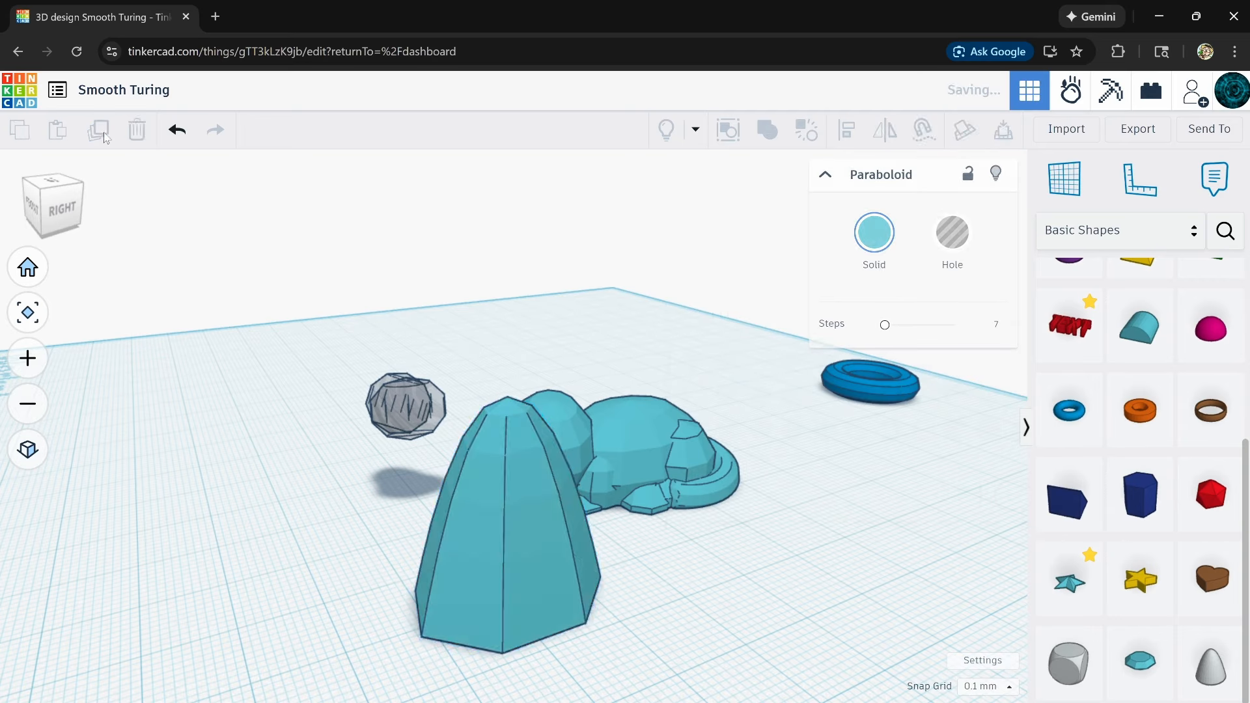
# - Offset the duplicated paraboloid slightly along the workplane so that it still largely overlaps the original
pyautogui.press('Down')
pyautogui.press('Down')
pyautogui.press('Down')
pyautogui.press('Down')
pyautogui.press('Down')
pyautogui.press('Down')
pyautogui.press('Down')
pyautogui.press('Down')
pyautogui.moveTo(708, 590)
pyautogui.mouseDown(button='right')
pyautogui.moveTo(788, 589)
pyautogui.moveTo(717, 575)
pyautogui.mouseUp(button='right')
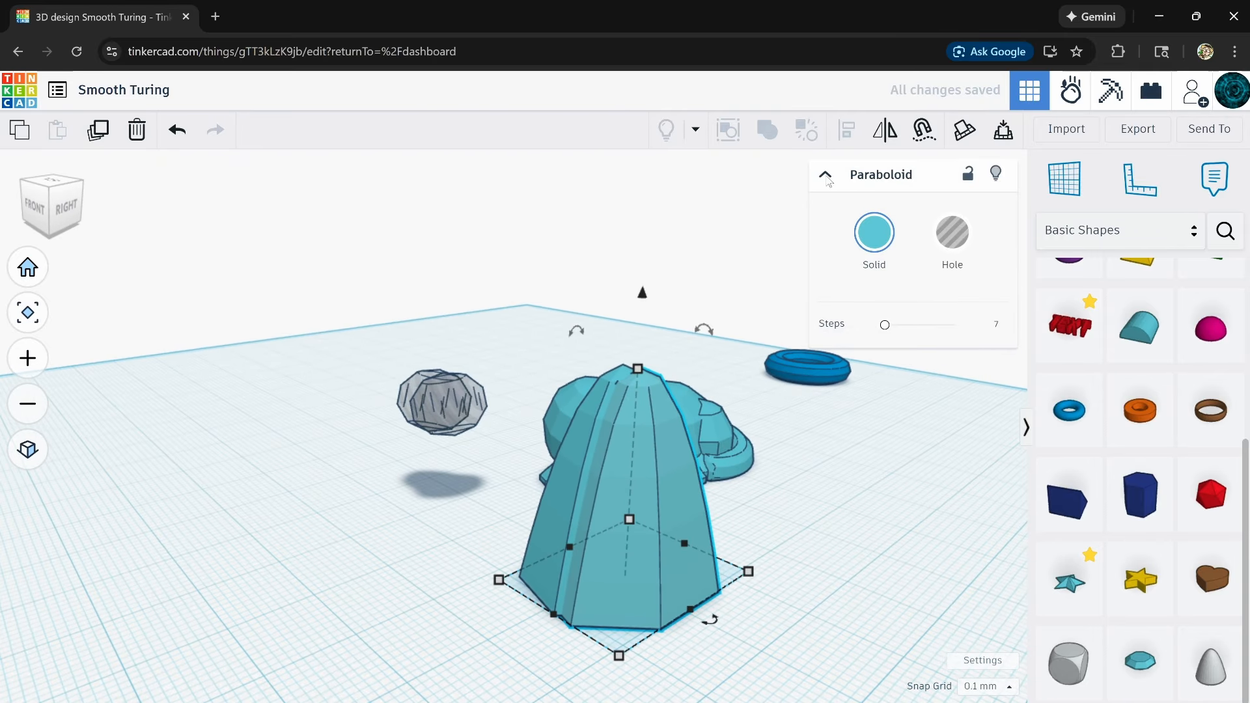
# - Turn the offset paraboloid into a hole and group it with the solid one to carve a hollow ear shape
pyautogui.click(954, 242)
pyautogui.moveTo(880, 510); pyautogui.dragTo(395, 587, button='right')
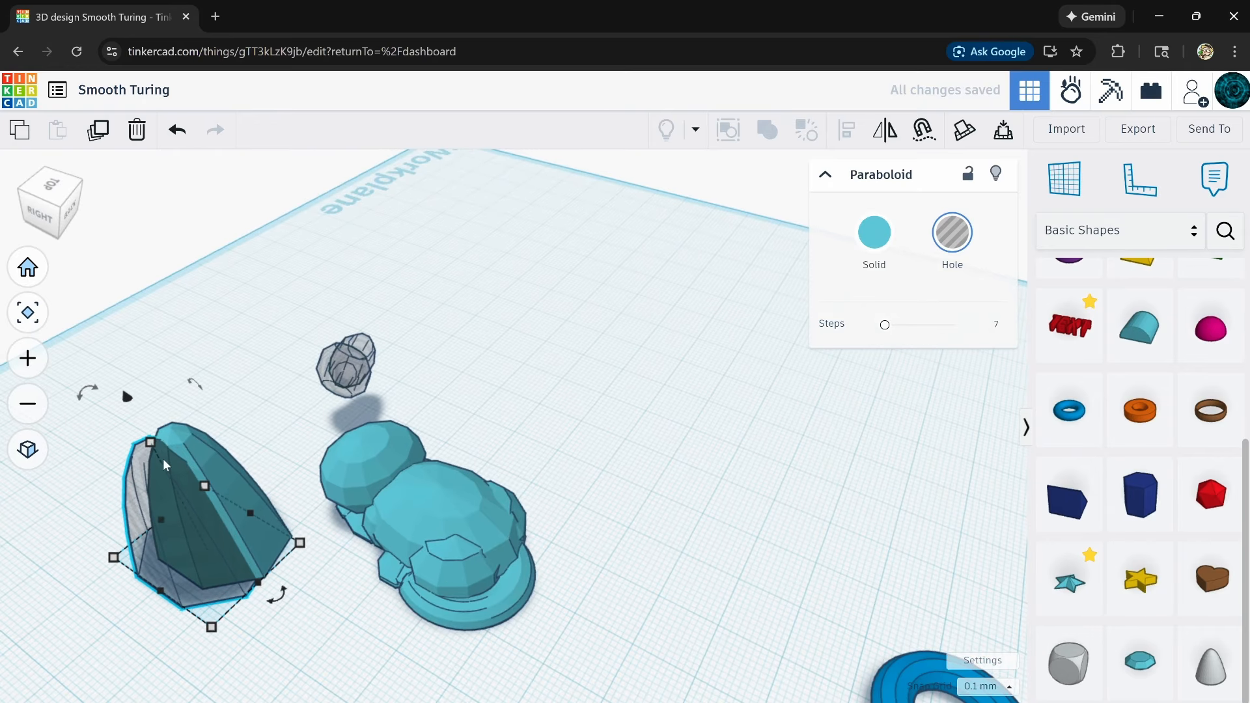
pyautogui.moveTo(196, 495); pyautogui.dragTo(240, 419, button='right')
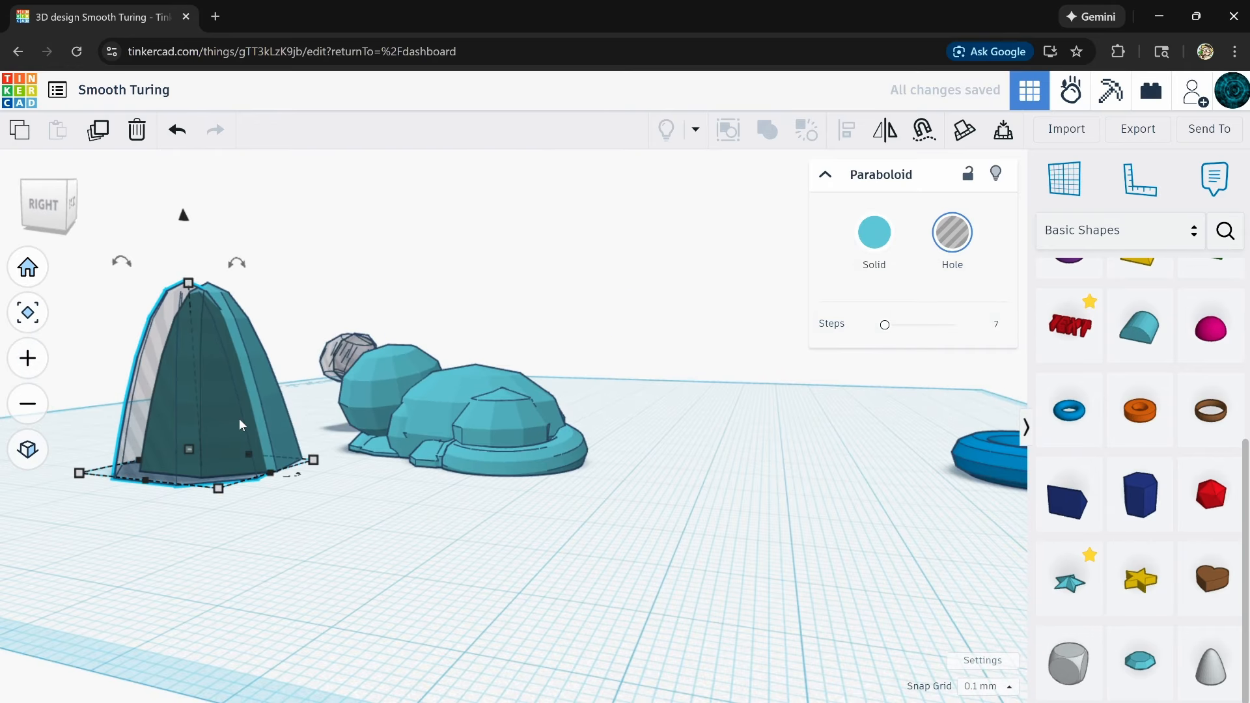
pyautogui.keyDown('shift'); pyautogui.click(246, 324); pyautogui.keyUp('shift')
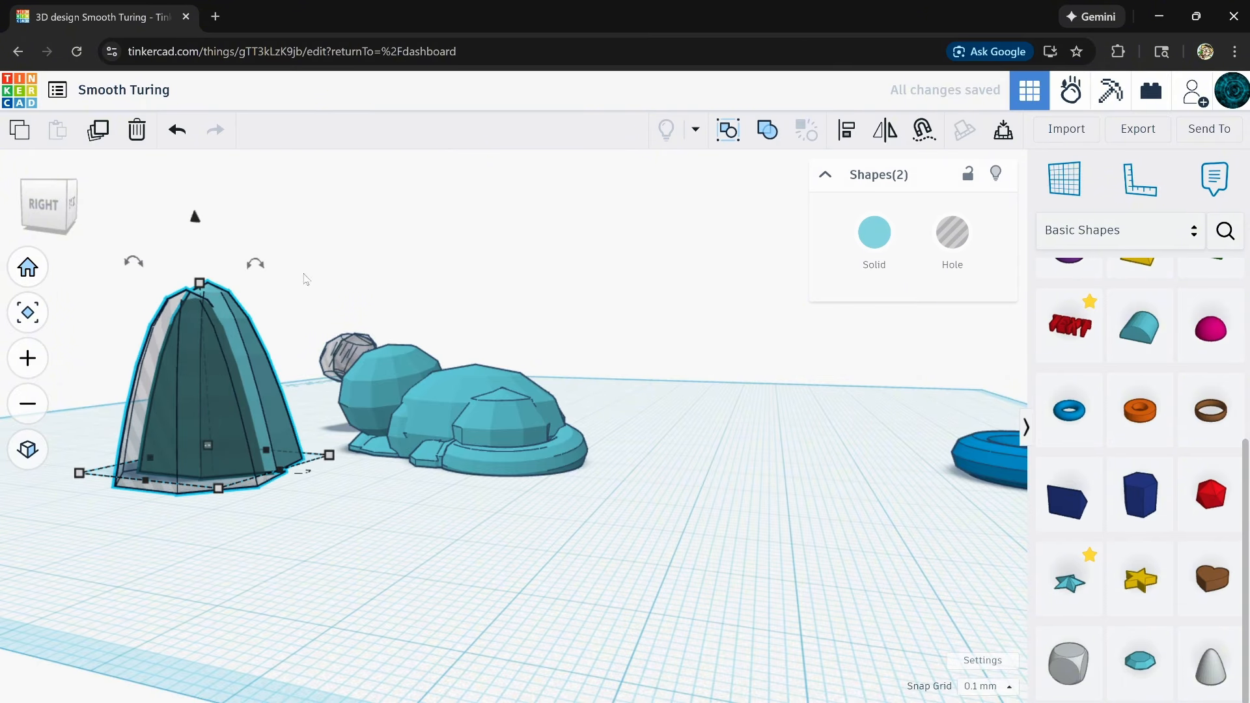
pyautogui.click(766, 141)
pyautogui.moveTo(209, 446); pyautogui.dragTo(384, 529, button='middle')
pyautogui.scroll(4, 386, 530)
pyautogui.moveTo(385, 530); pyautogui.dragTo(534, 549, button='right')
pyautogui.scroll(-4, 588, 572)
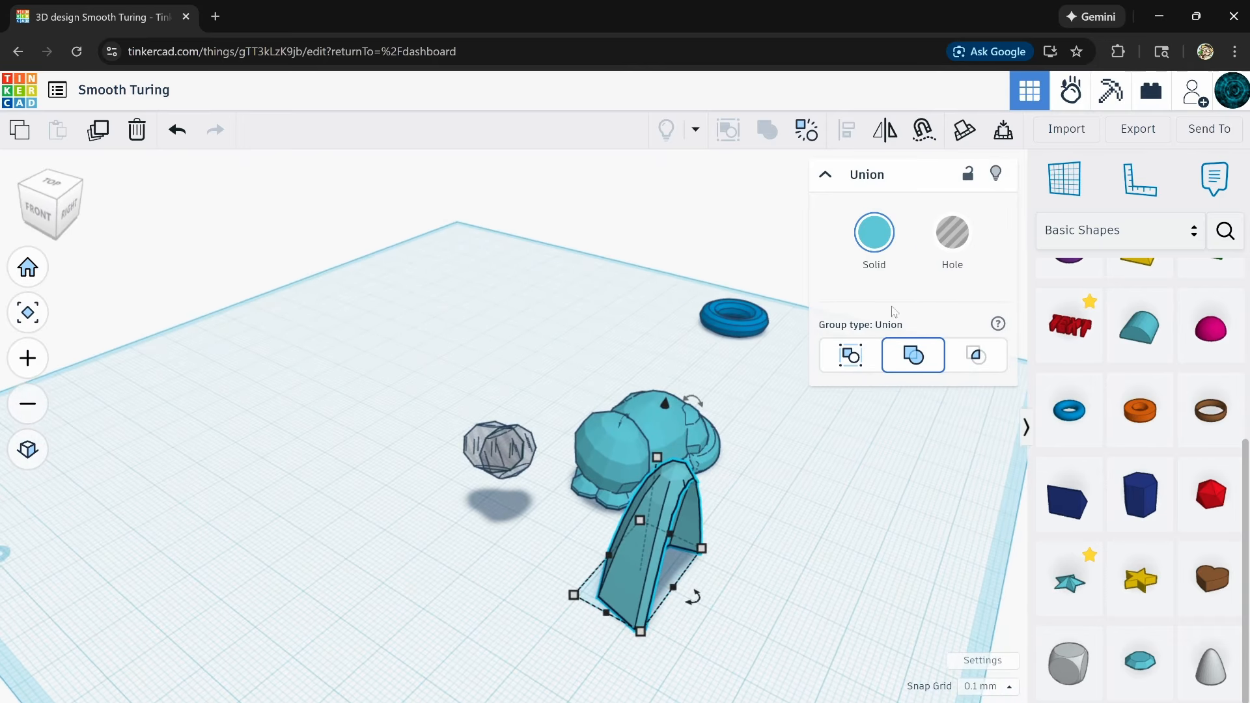
pyautogui.click(959, 237)
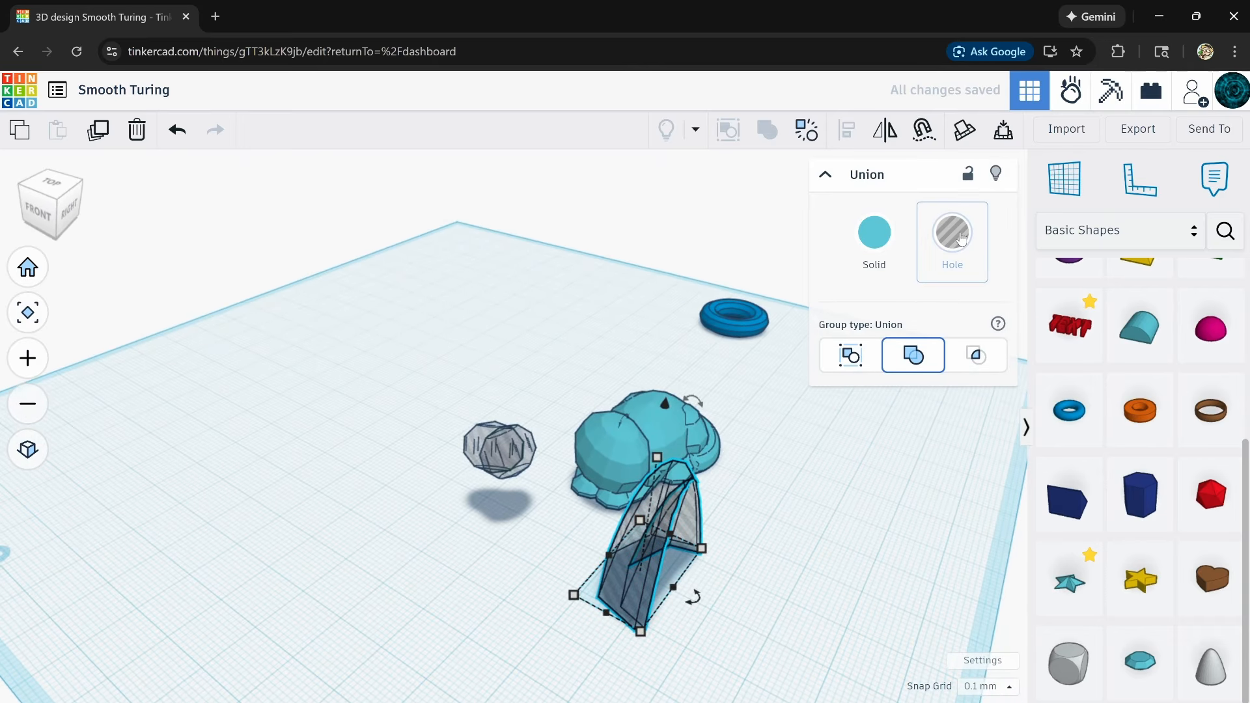
pyautogui.click(757, 534)
pyautogui.click(681, 515)
pyautogui.click(875, 239)
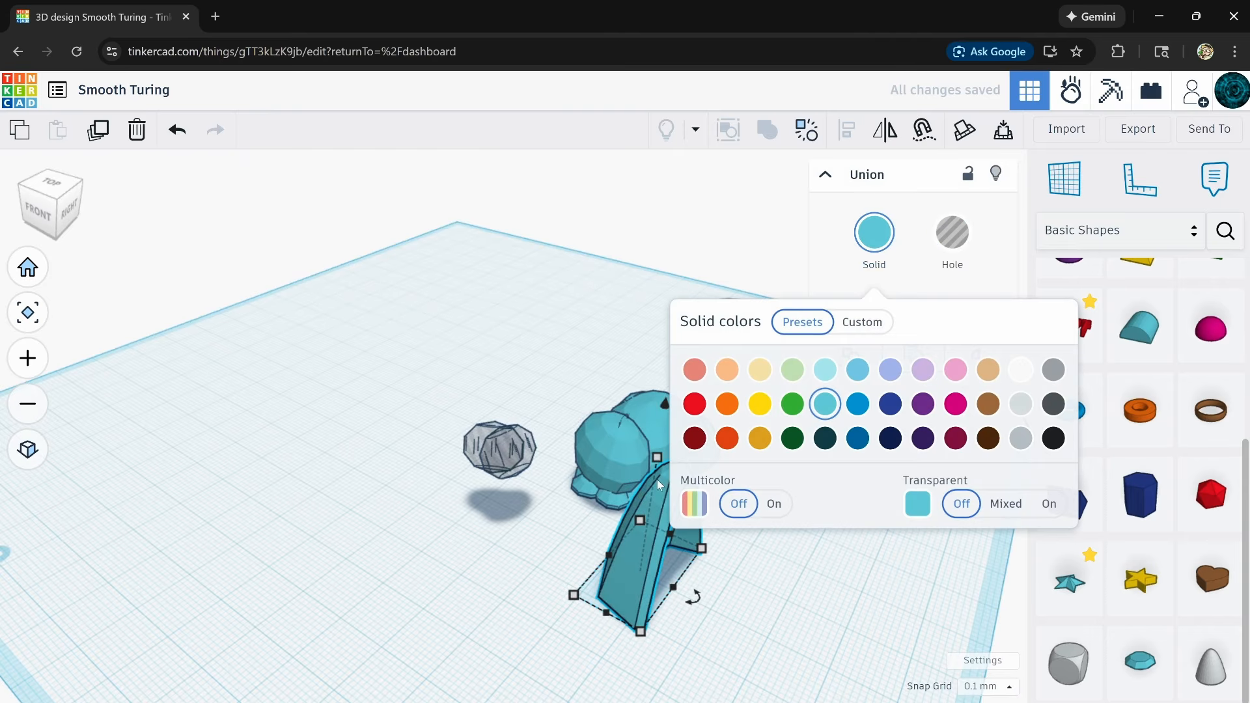
# - Scale the ear uniformly to about 12.7 mm tall and tilt it 15° sideways
pyautogui.moveTo(658, 480); pyautogui.dragTo(539, 449, button='right')
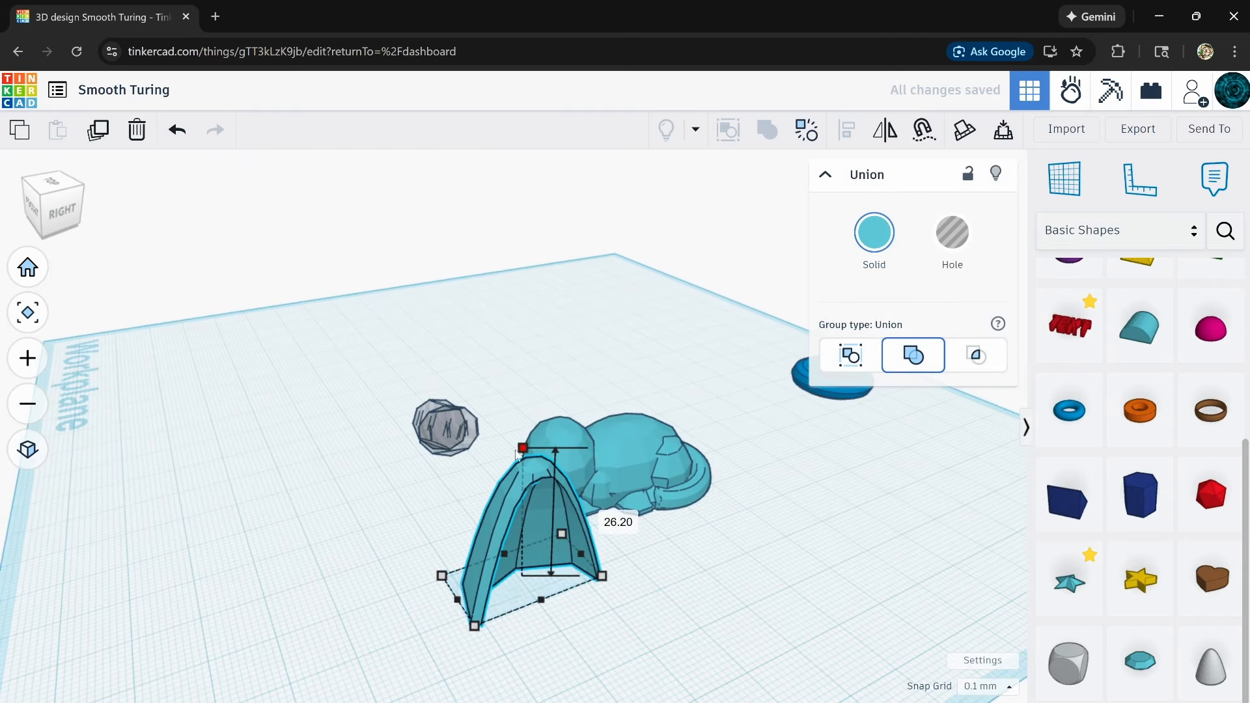
pyautogui.keyDown('shift'); pyautogui.moveTo(518, 454); pyautogui.dragTo(523, 519); pyautogui.keyUp('shift')
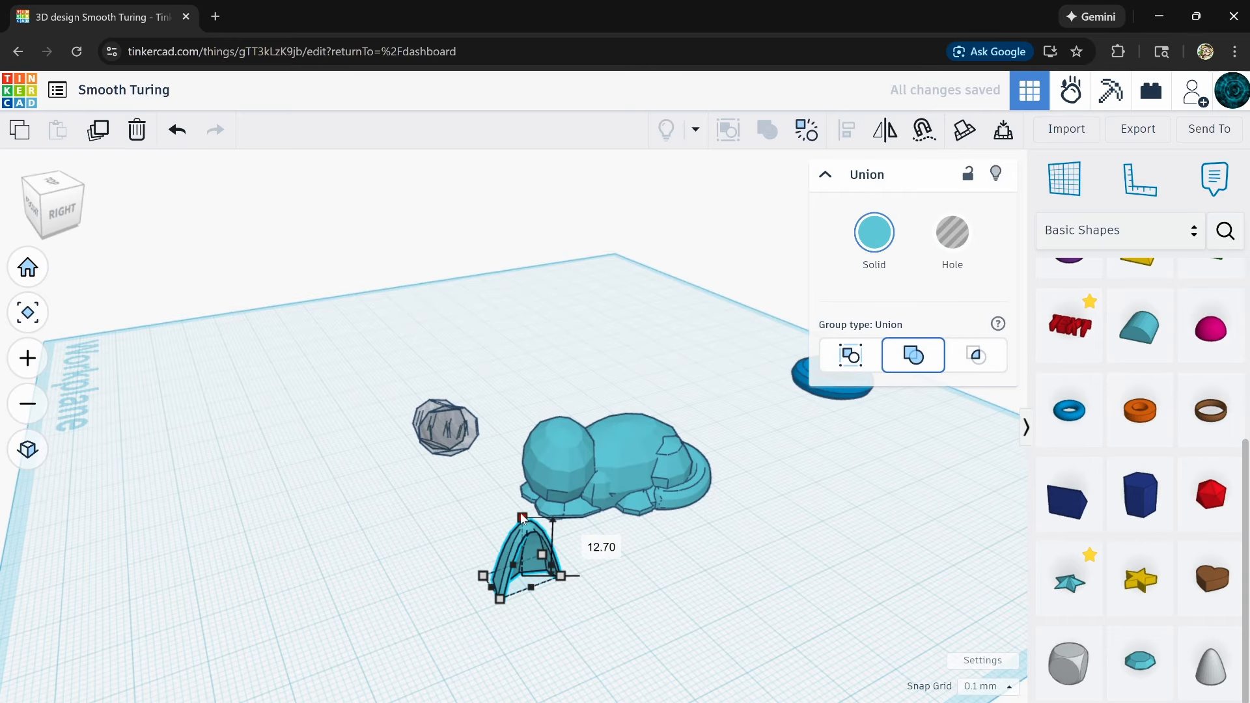
pyautogui.moveTo(523, 526); pyautogui.dragTo(518, 573, button='right')
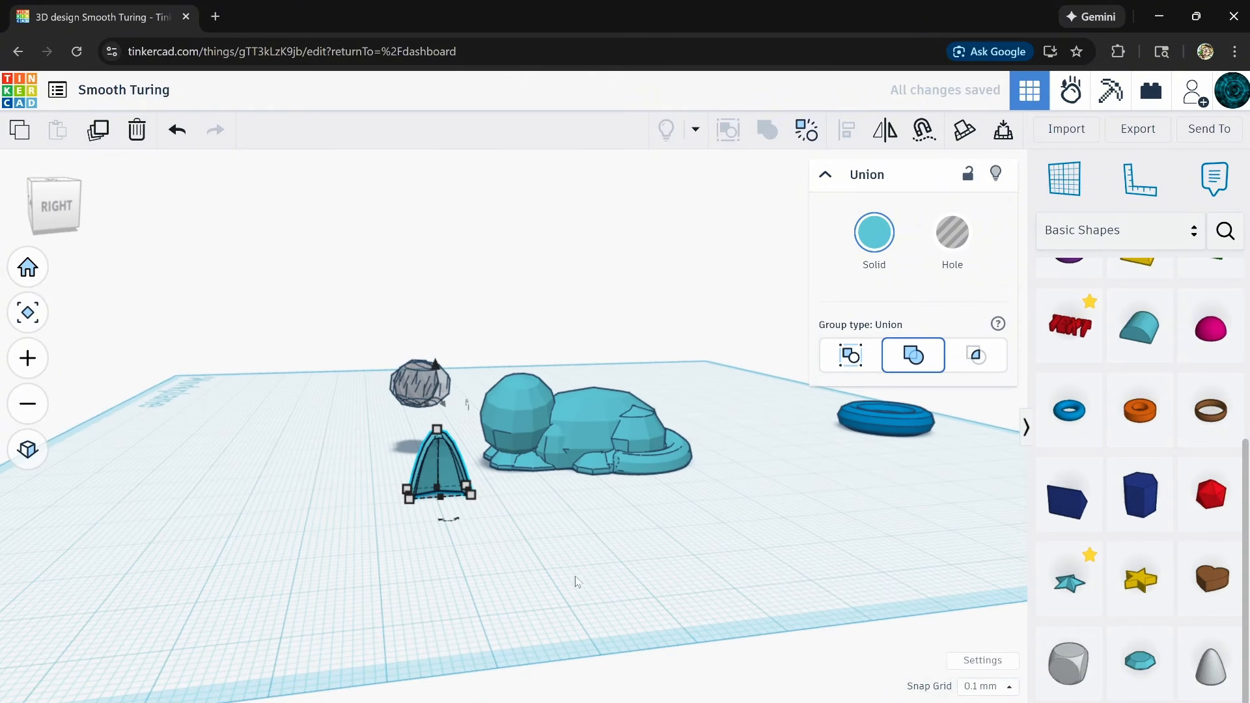
pyautogui.scroll(3, 414, 389)
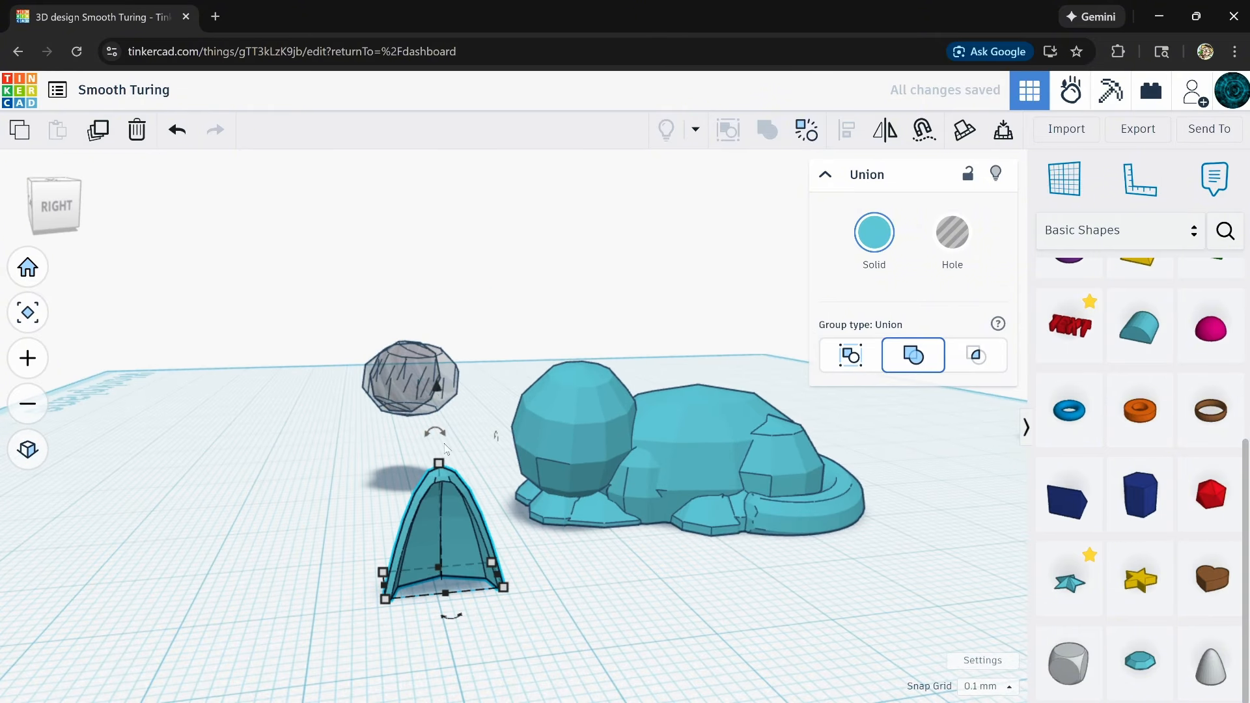
pyautogui.moveTo(436, 434)
pyautogui.mouseDown()
pyautogui.moveTo(405, 393)
pyautogui.moveTo(424, 430)
pyautogui.mouseUp()
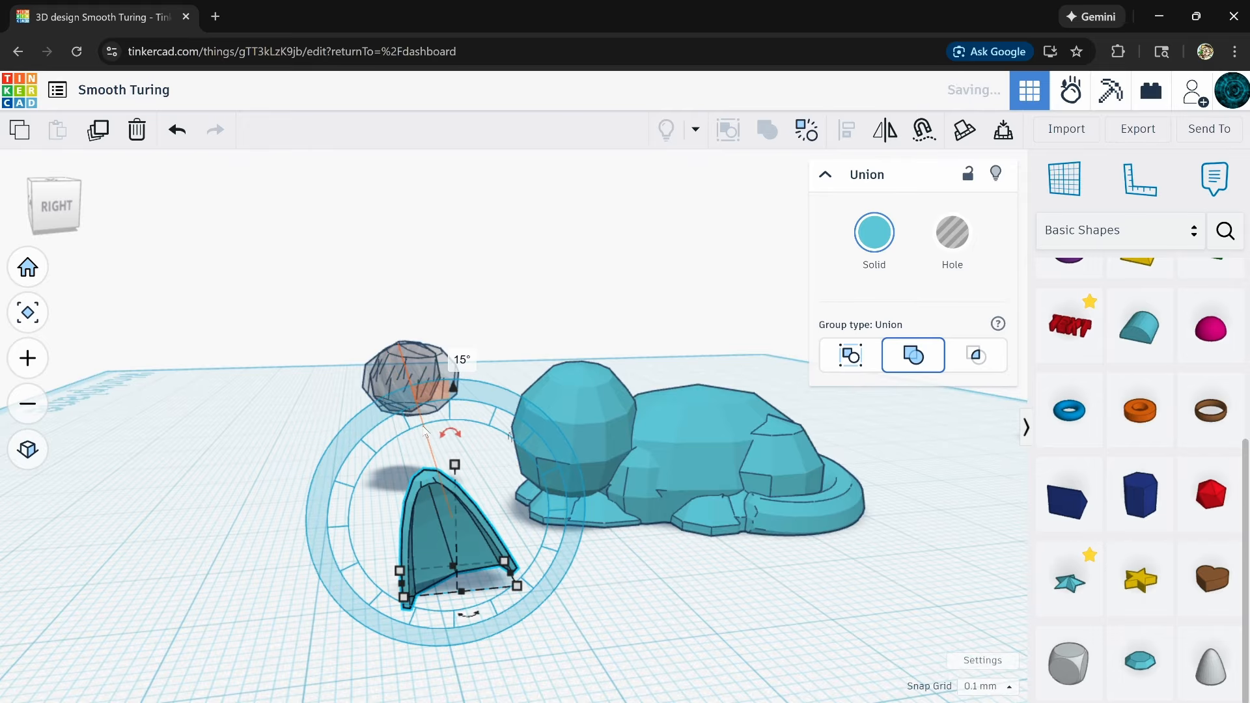
# - Fit the ear onto one side of the head, raised about 13 mm, and mirror a copy onto the other side
pyautogui.moveTo(445, 538); pyautogui.dragTo(513, 478)
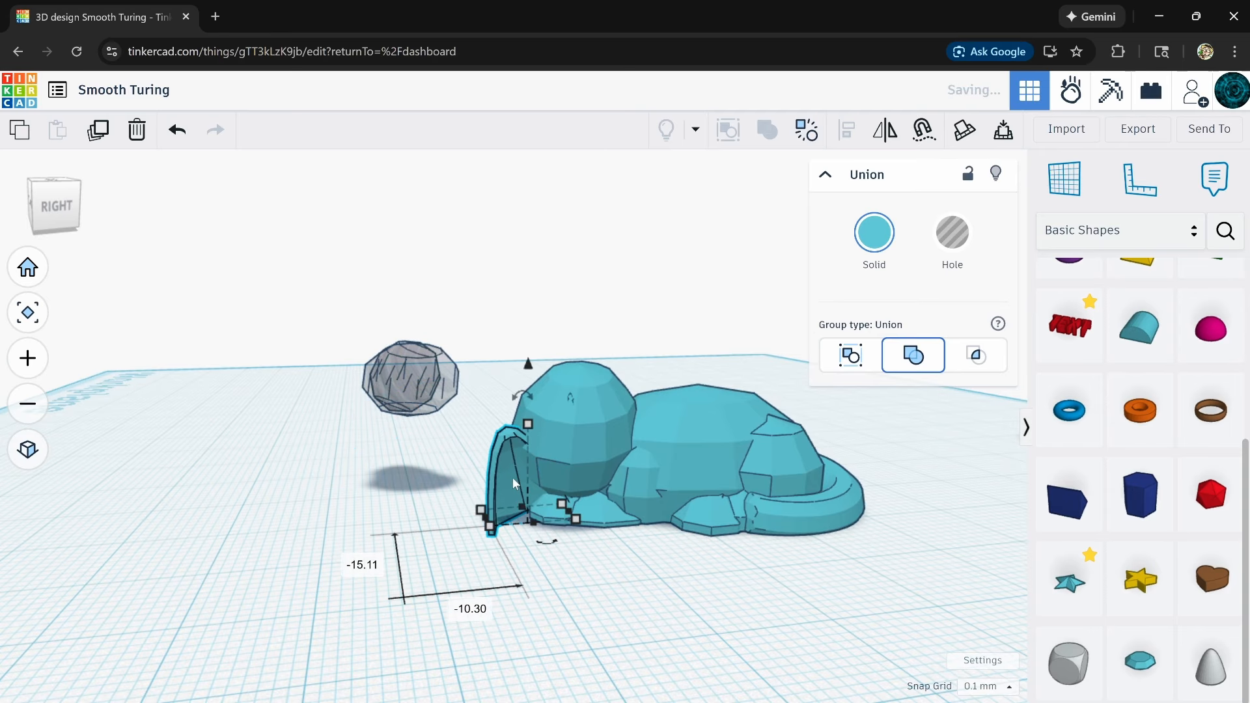
pyautogui.moveTo(528, 364); pyautogui.dragTo(529, 221)
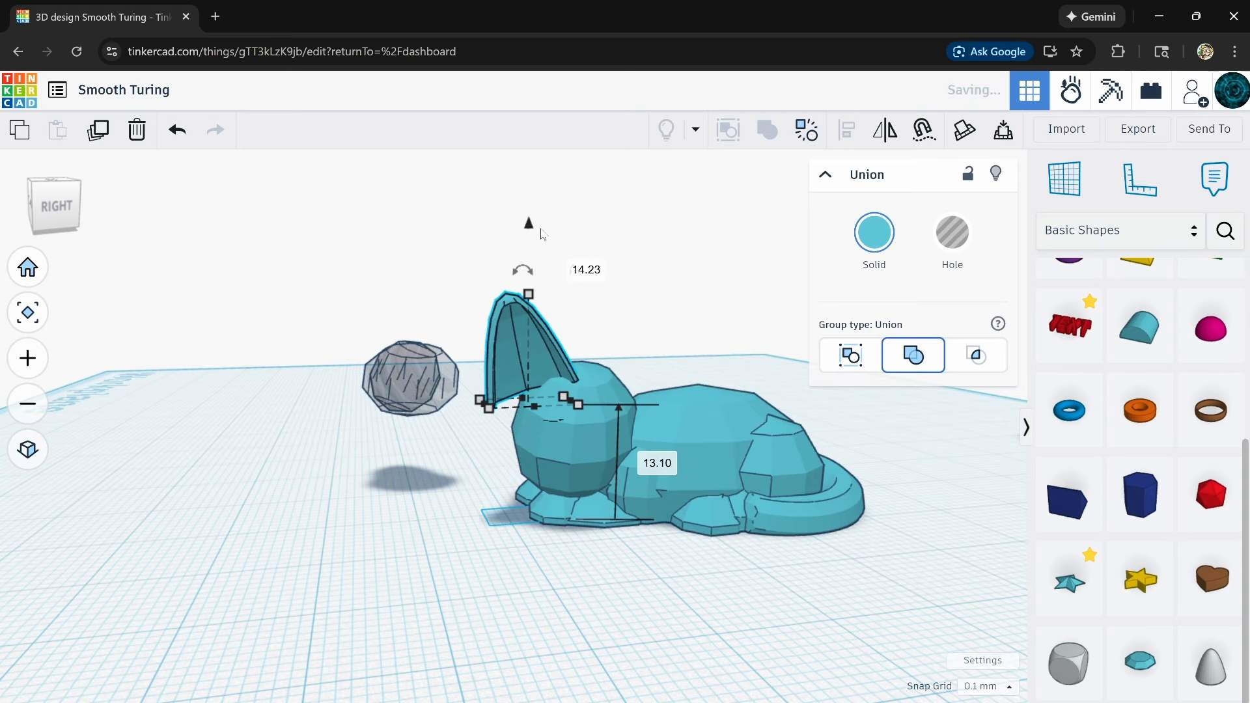
pyautogui.moveTo(528, 294); pyautogui.dragTo(478, 259)
pyautogui.moveTo(651, 507); pyautogui.dragTo(749, 644, button='right')
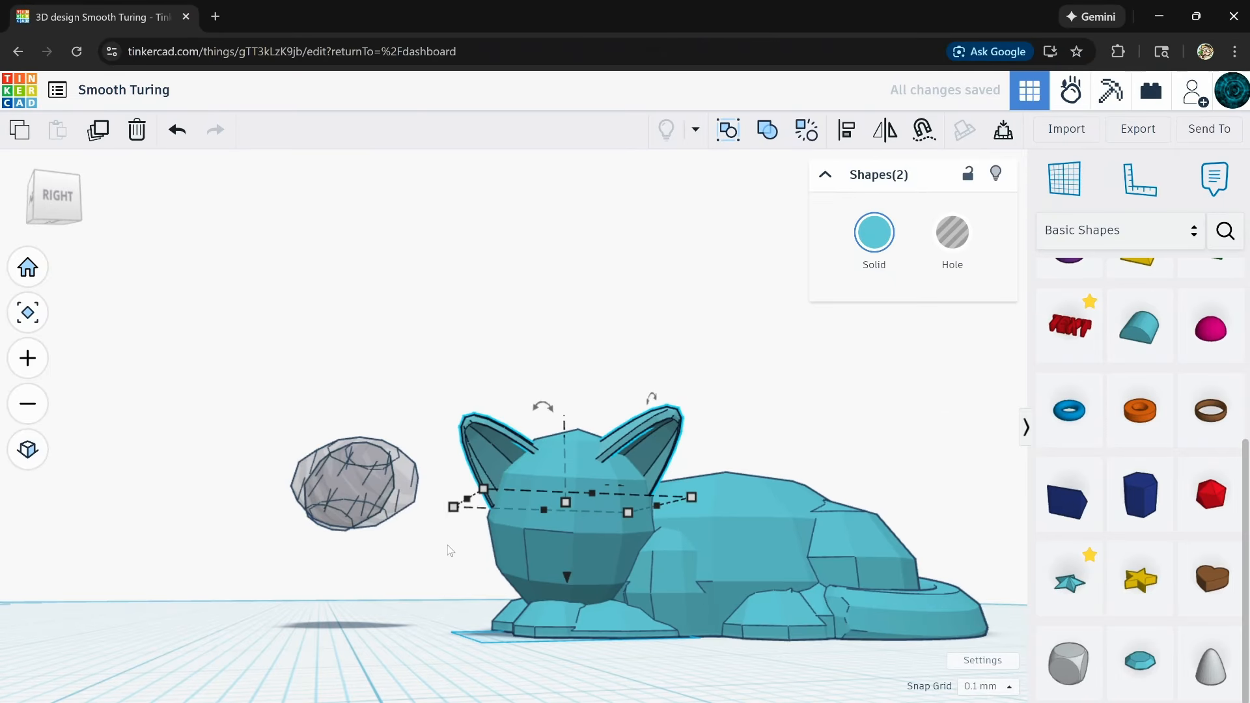
pyautogui.moveTo(450, 550); pyautogui.dragTo(696, 628, button='right')
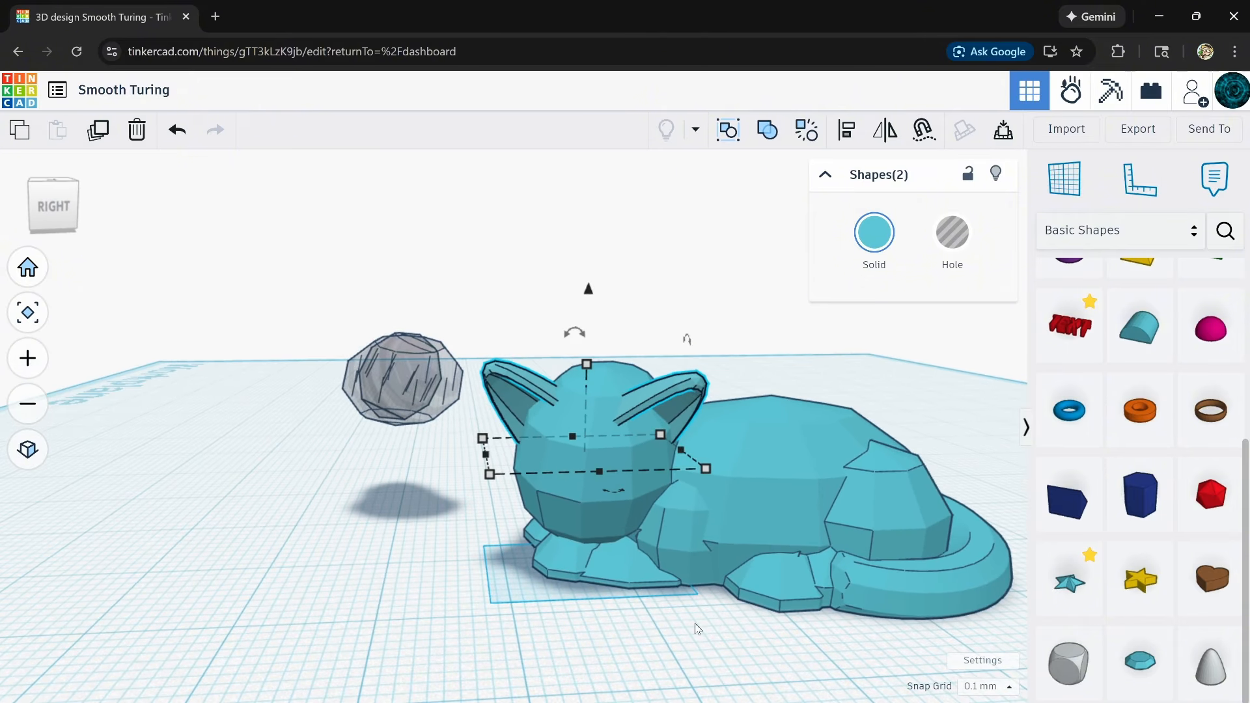
pyautogui.click(696, 629)
# - Place a roof shape on the workplane beside the cat and rotate it a quarter turn horizontally
pyautogui.scroll(-5, 694, 615)
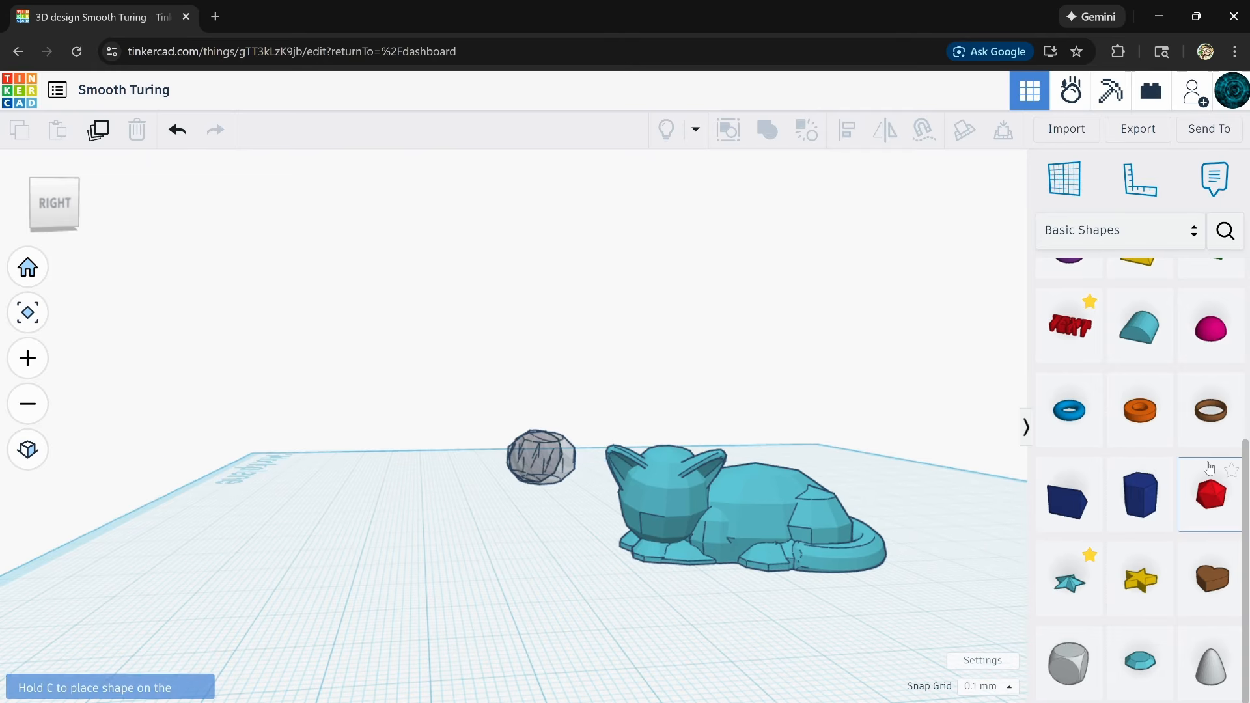
pyautogui.scroll(4, 1209, 467)
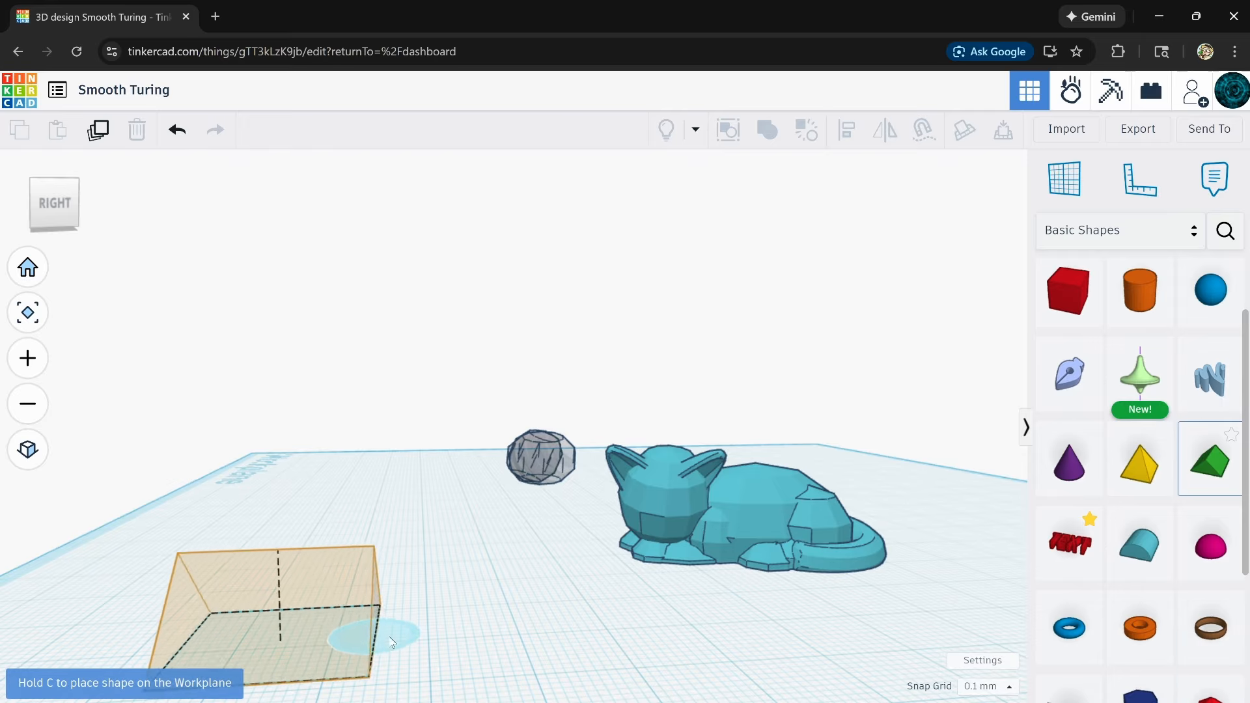
pyautogui.click(493, 611)
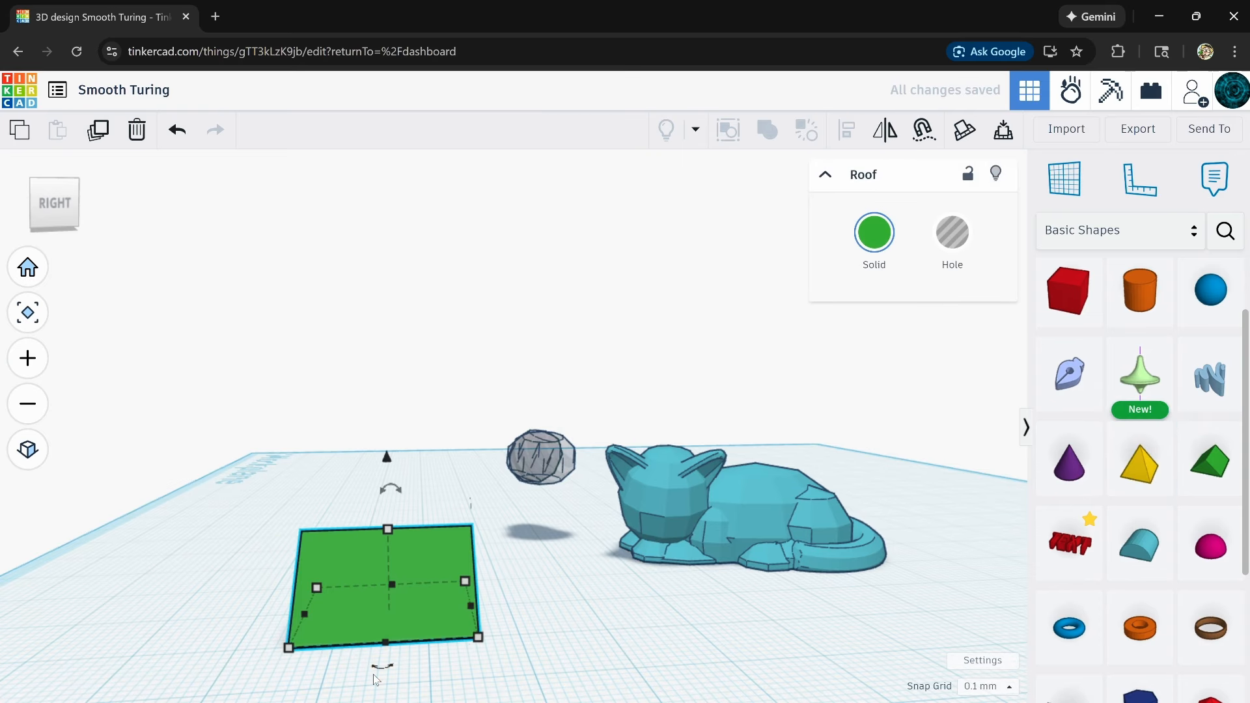
pyautogui.moveTo(375, 677); pyautogui.dragTo(276, 615)
pyautogui.moveTo(470, 499); pyautogui.dragTo(328, 627, button='right')
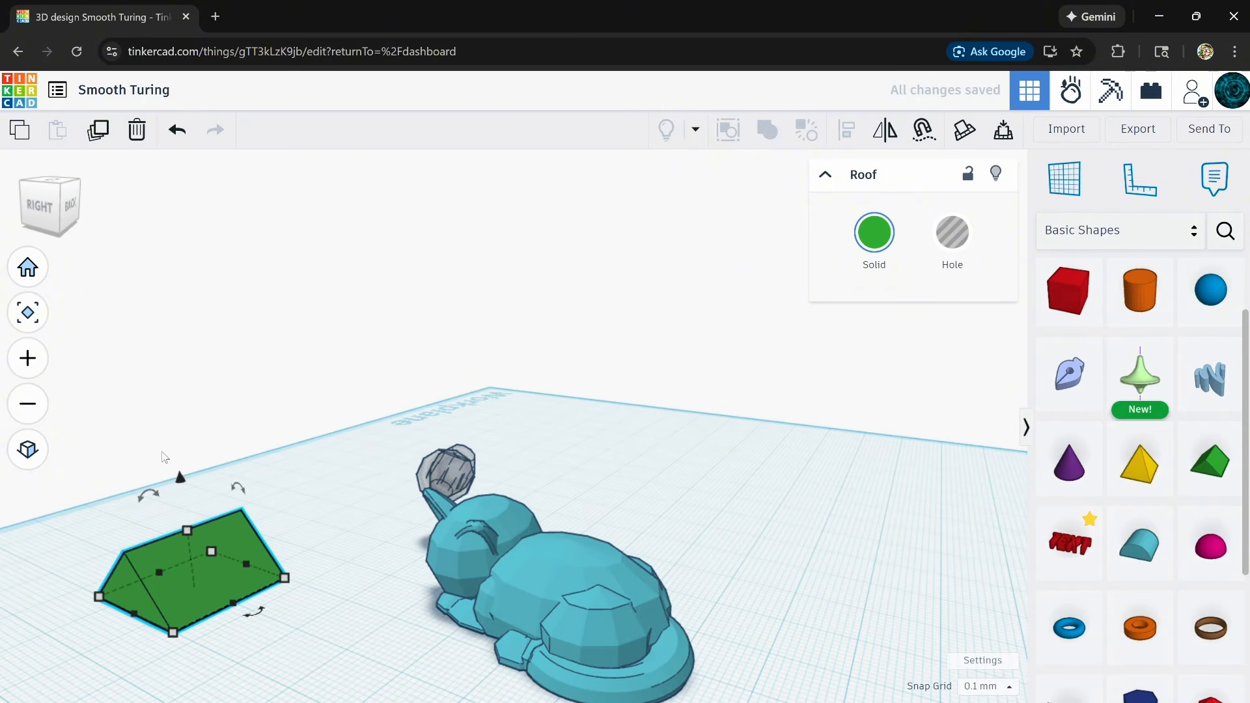
pyautogui.click(247, 522)
pyautogui.moveTo(164, 458); pyautogui.dragTo(448, 635, button='right')
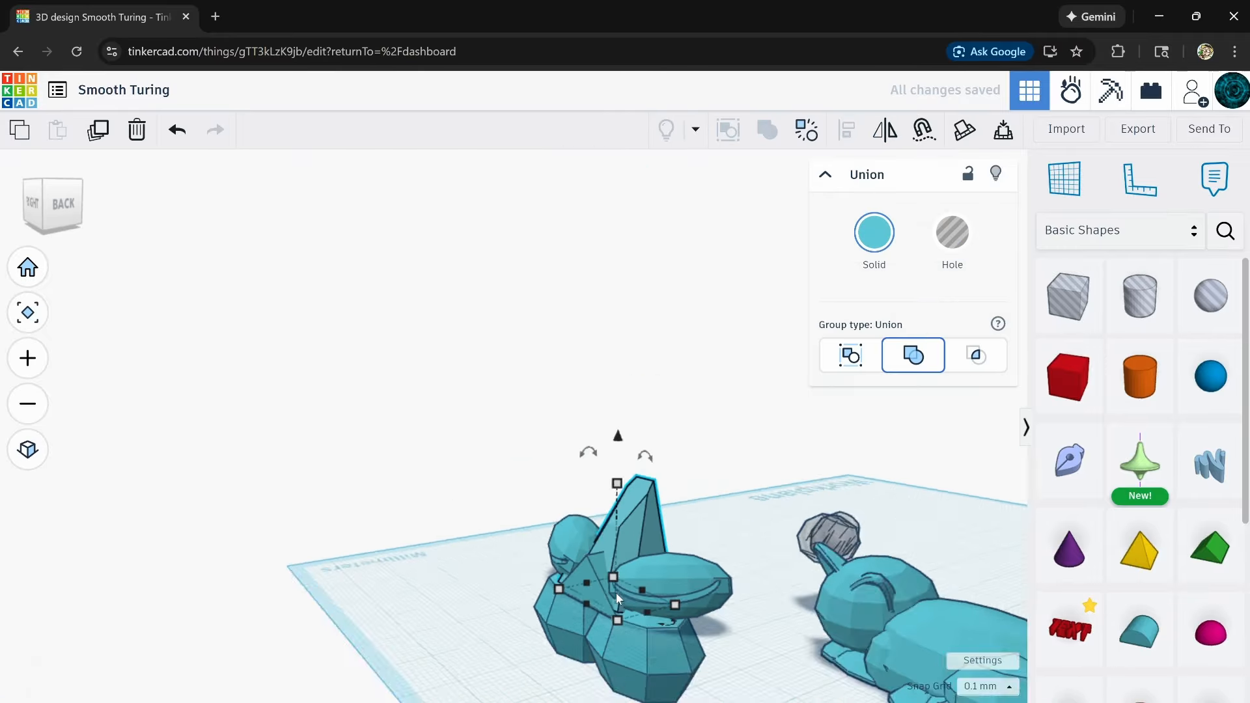
# - Ungroup the nose piece and tilt the six face pieces together to fit the front of the cat's head
pyautogui.hotkey('ctrl', 'shift', 'g')
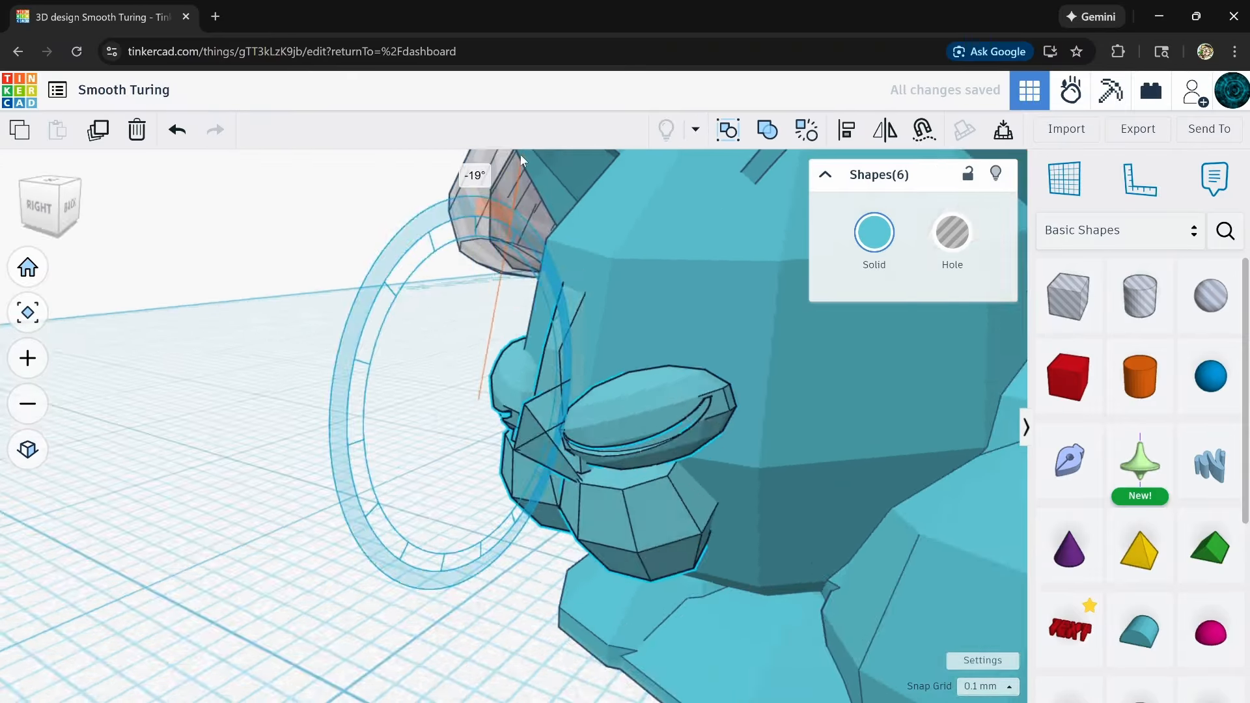
pyautogui.moveTo(520, 153); pyautogui.dragTo(576, 201)
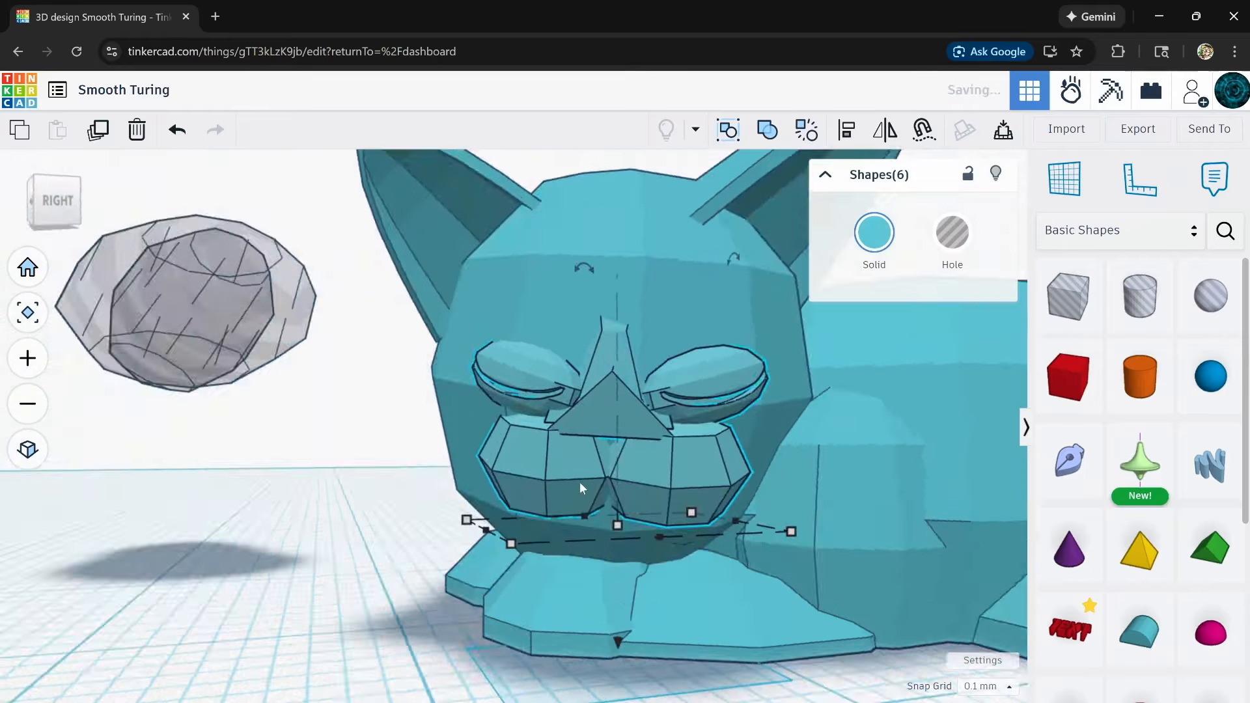
# - Combine the cat's face, ears, head and body with the flat box hole into one turquoise union
pyautogui.hotkey('ctrl', 'g')
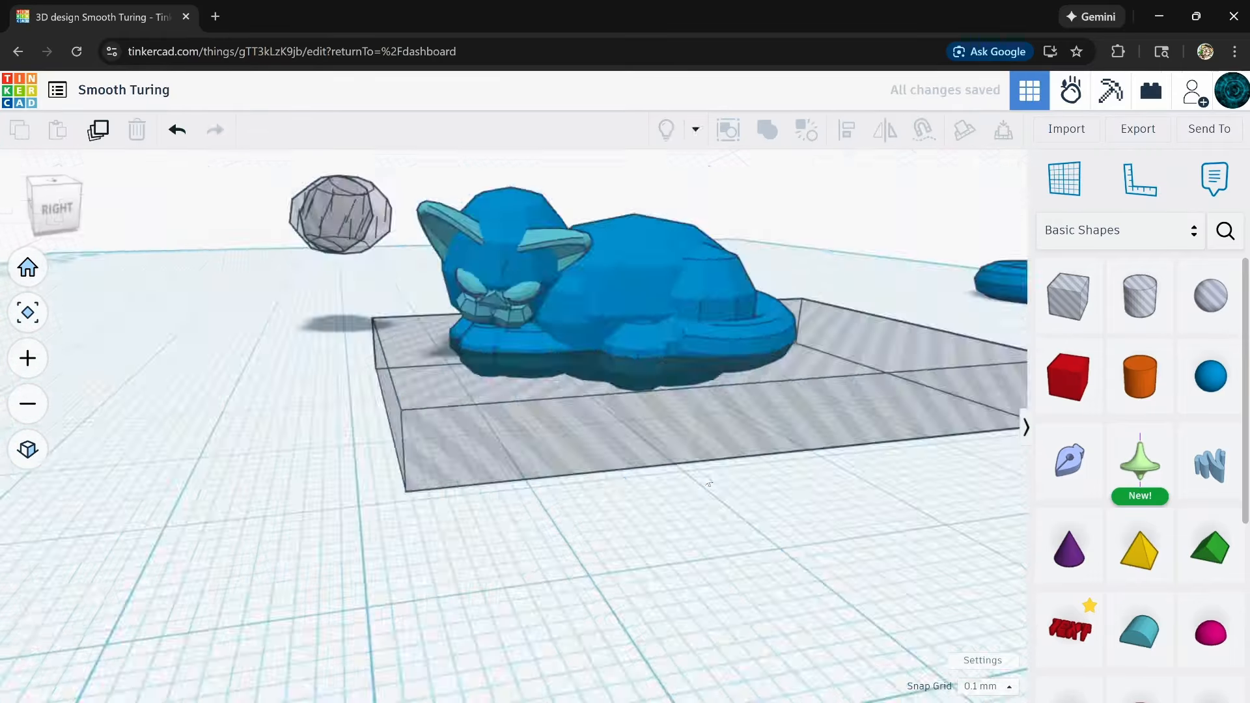
pyautogui.click(622, 529)
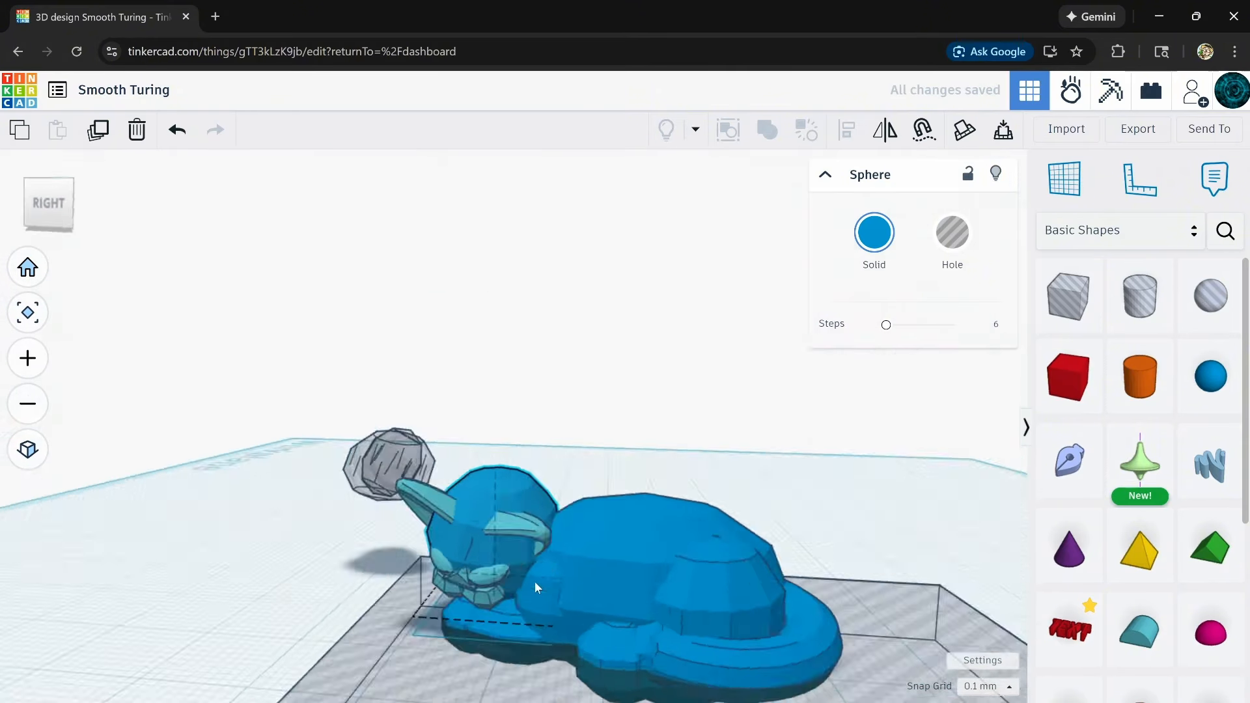
pyautogui.hotkey('ctrl', 'a')
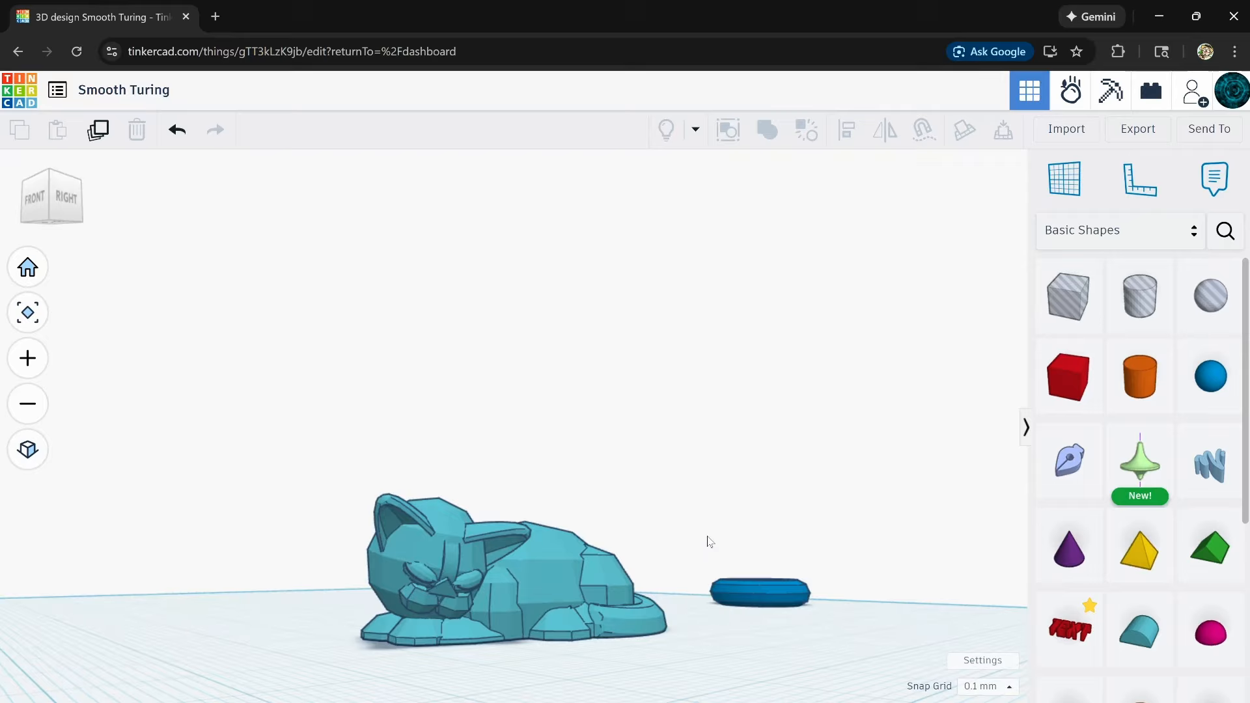
# - Inspect the grouped cat's face, ears, paws and tail from several angles and distances
pyautogui.moveTo(709, 542); pyautogui.dragTo(545, 613, button='right')
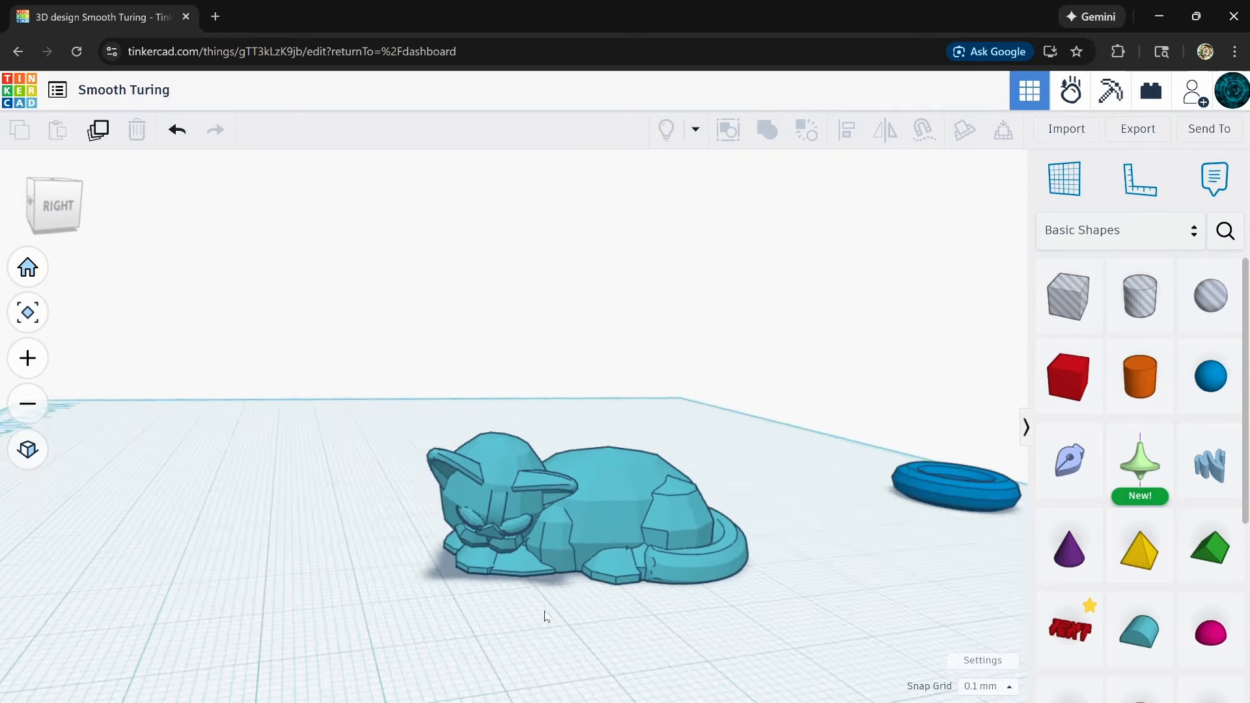
pyautogui.scroll(3, 608, 560)
pyautogui.moveTo(607, 554); pyautogui.dragTo(542, 646, button='right')
pyautogui.scroll(5, 456, 607)
pyautogui.moveTo(455, 607); pyautogui.dragTo(456, 641, button='right')
pyautogui.scroll(-6, 487, 639)
pyautogui.moveTo(580, 583); pyautogui.dragTo(418, 552, button='right')
pyautogui.scroll(3, 692, 609)
pyautogui.scroll(6, 488, 539)
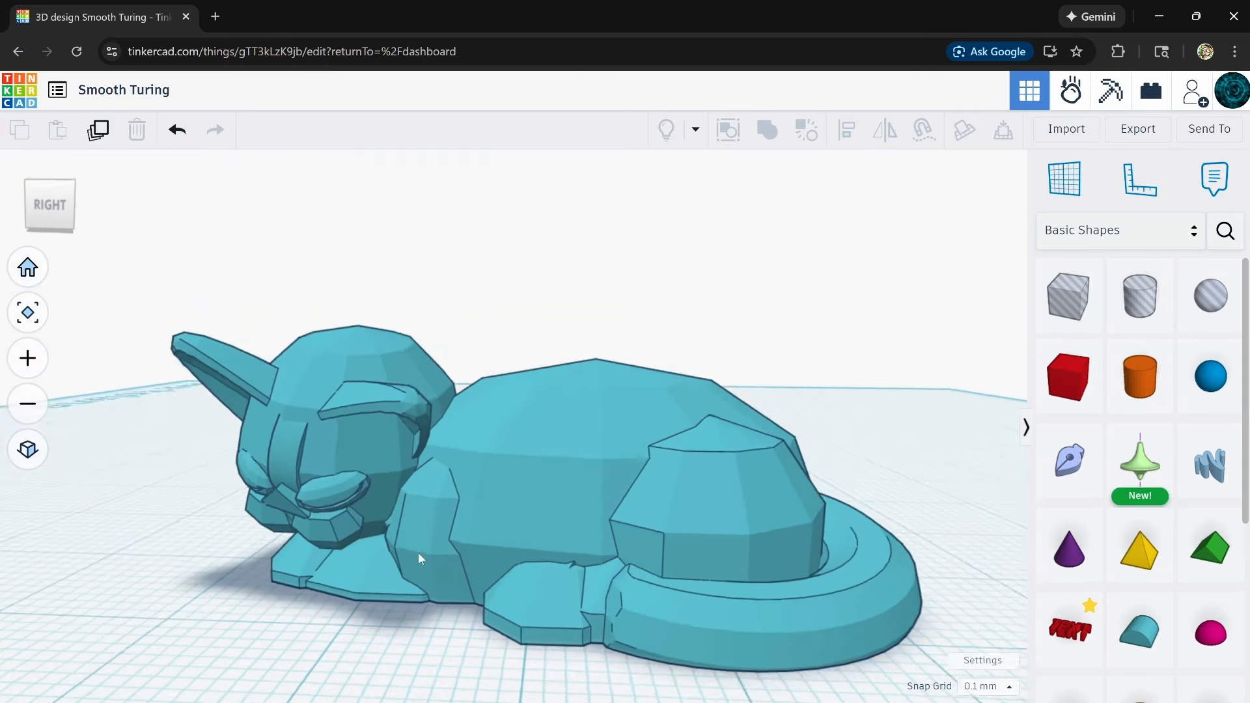
pyautogui.scroll(-5, 523, 537)
pyautogui.moveTo(493, 628); pyautogui.dragTo(440, 590, button='right')
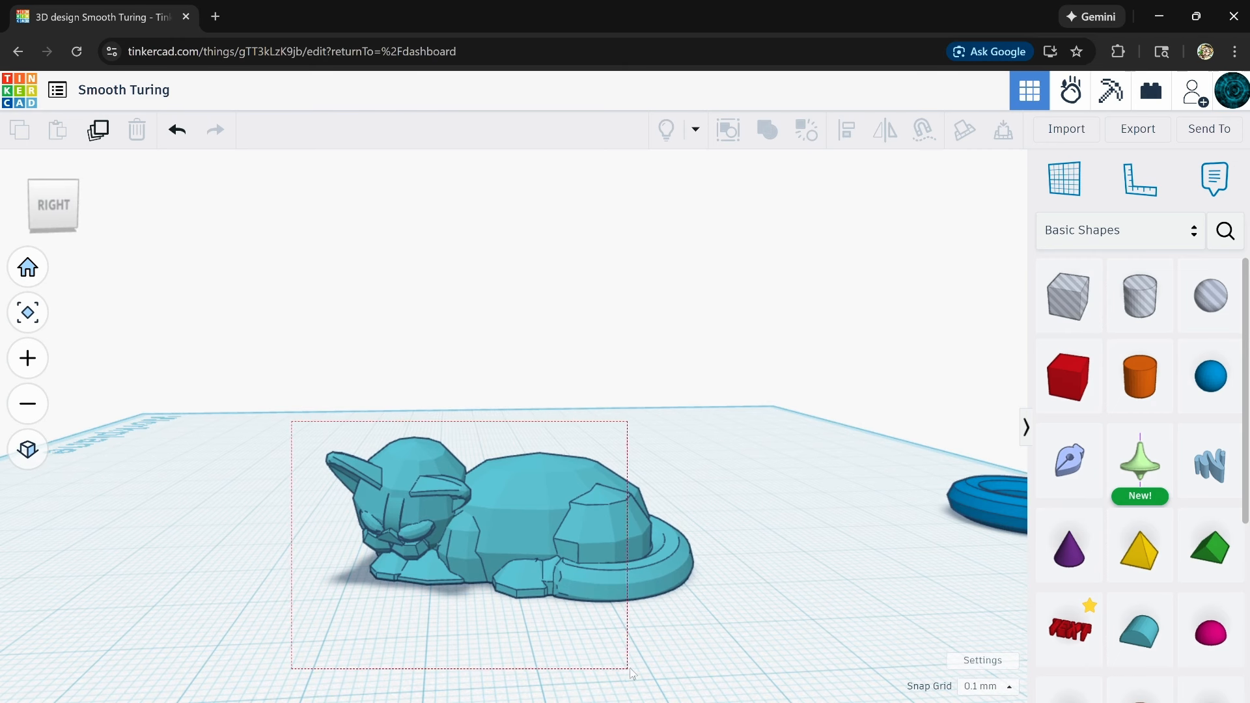
pyautogui.moveTo(630, 671); pyautogui.dragTo(632, 626)
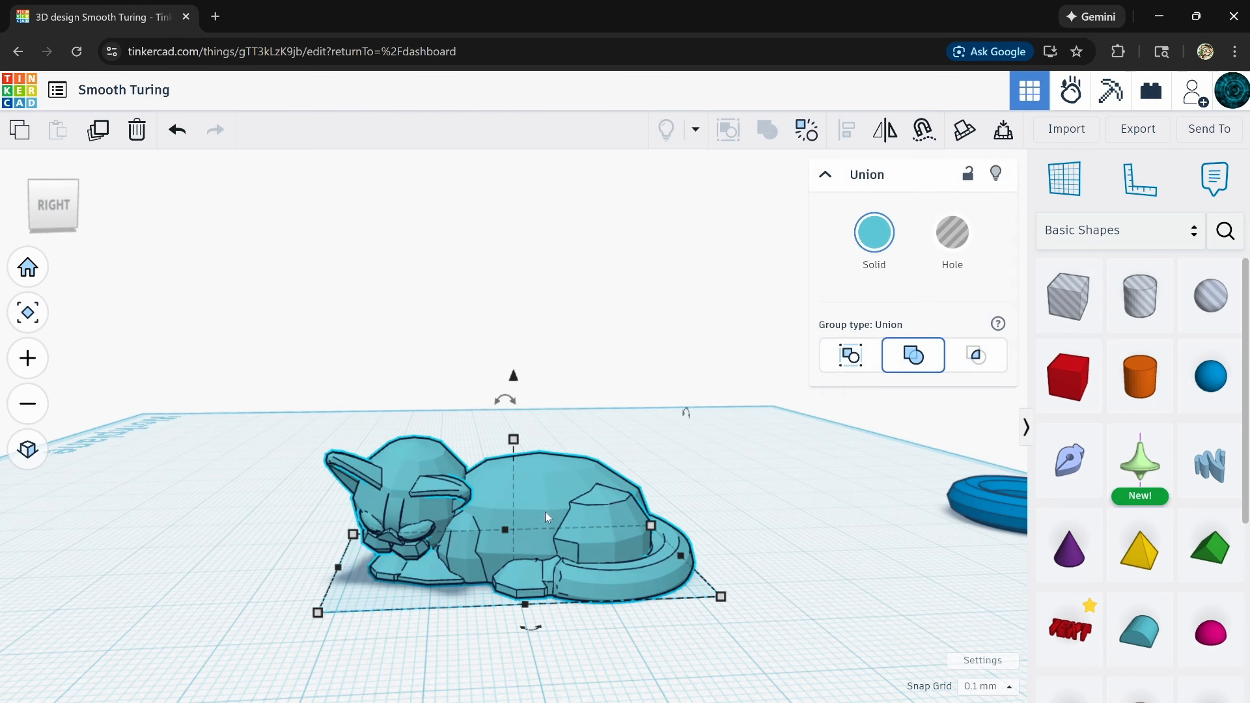
pyautogui.click(138, 134)
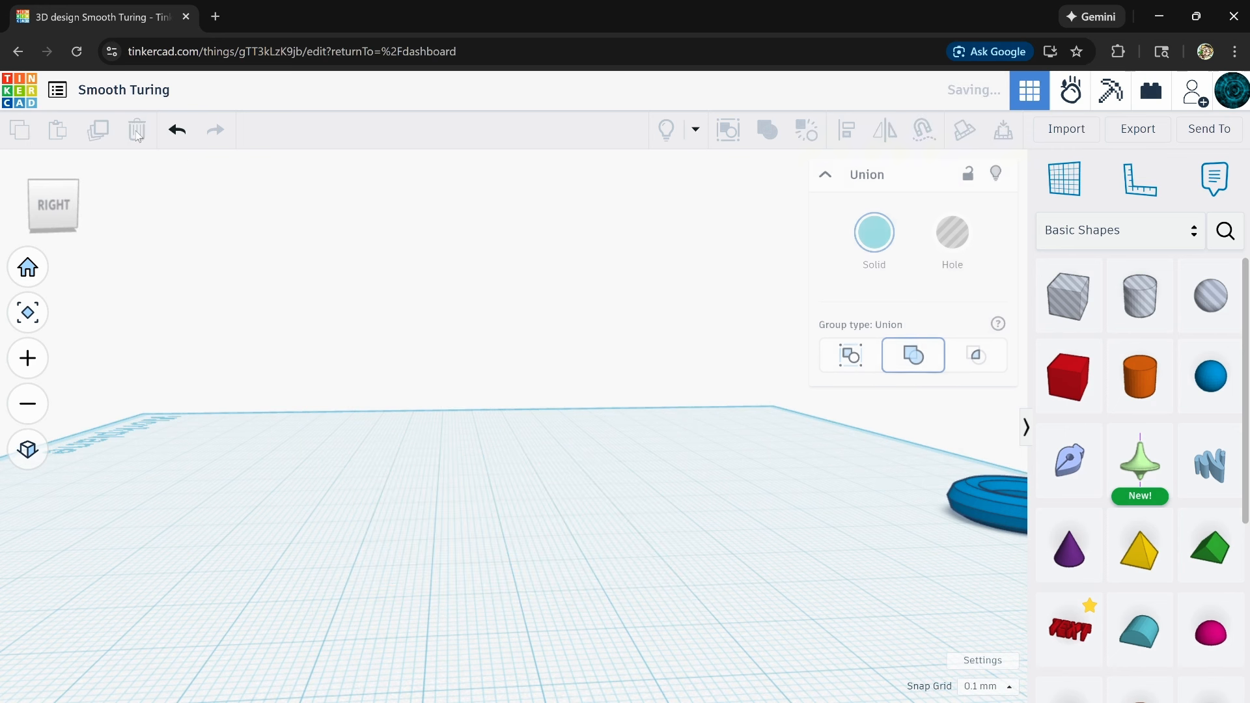
pyautogui.click(176, 133)
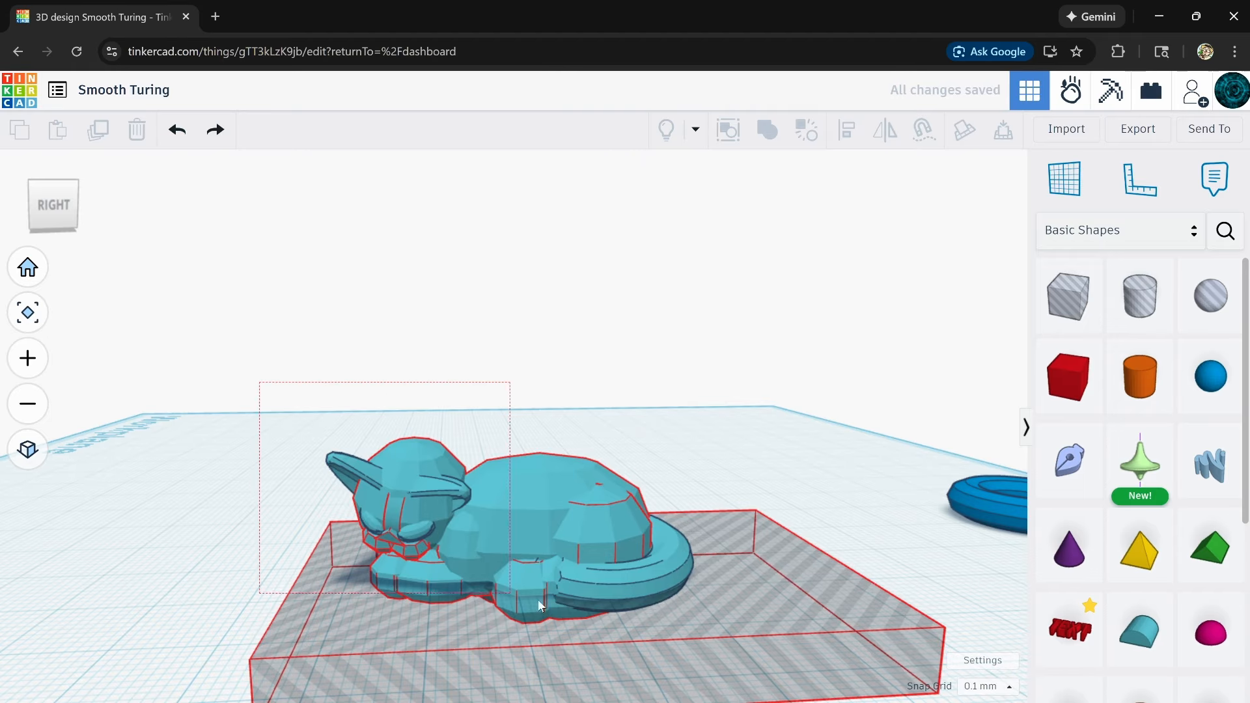
pyautogui.moveTo(679, 641); pyautogui.dragTo(691, 596)
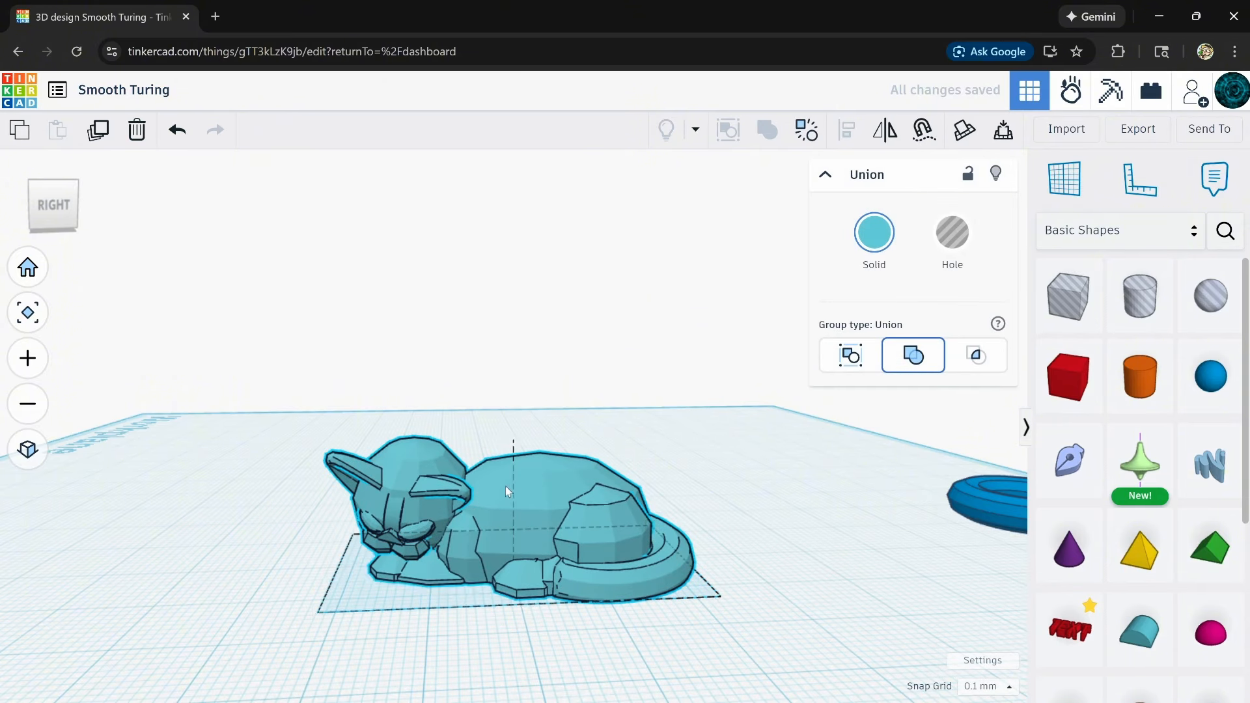
# - Place a copy of the grouped cat beside the original and ungroup the original into its separate shapes
pyautogui.keyDown('alt'); pyautogui.moveTo(506, 486); pyautogui.dragTo(145, 452); pyautogui.keyUp('alt')
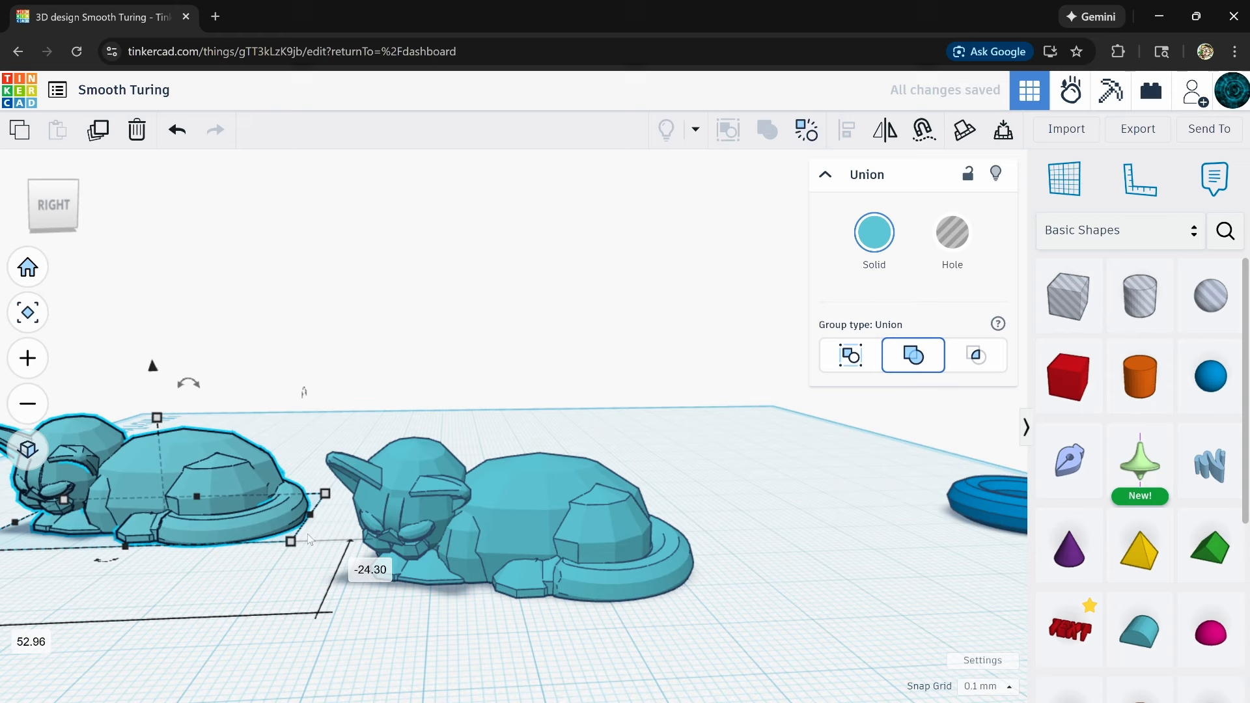
pyautogui.click(519, 516)
pyautogui.click(812, 144)
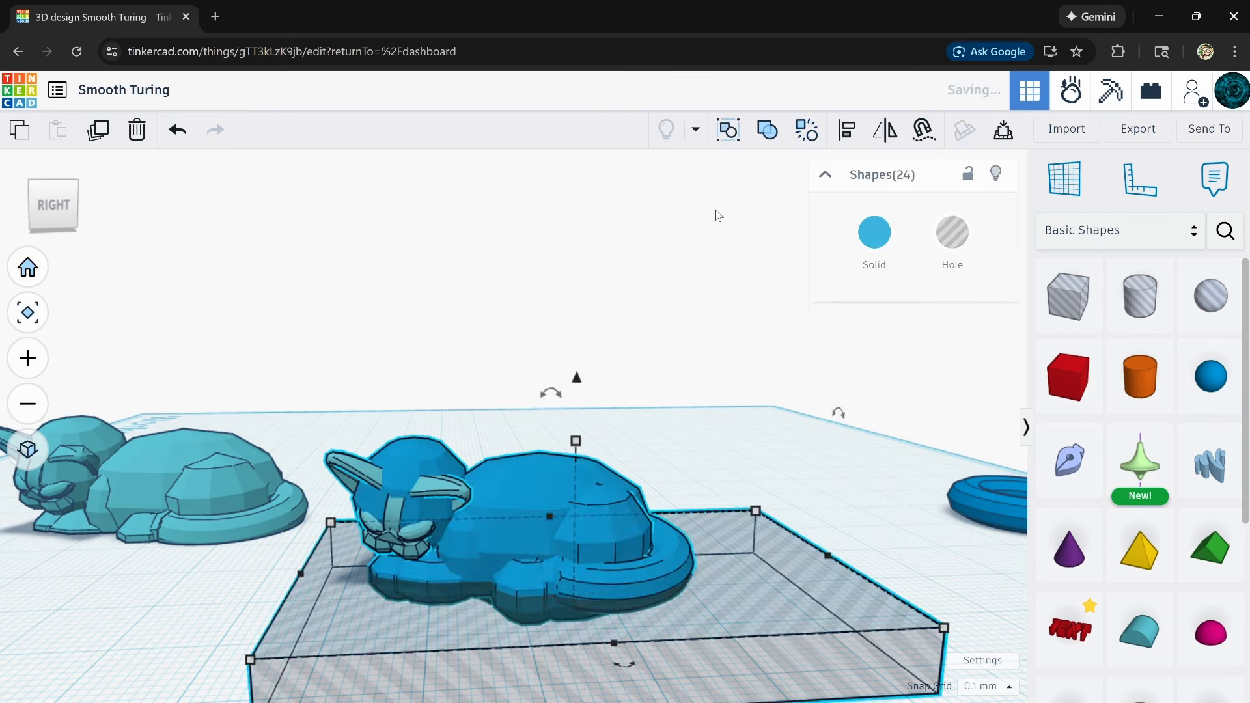
# - Lower the steps of the ungrouped cat's large body and haunch spheres to 6 and of the head sphere to 4
pyautogui.scroll(5, 579, 503)
pyautogui.click(495, 456)
pyautogui.click(997, 324)
pyautogui.write('6')
pyautogui.click(638, 527)
pyautogui.click(996, 325)
pyautogui.write('6')
pyautogui.click(996, 325)
pyautogui.moveTo(456, 325); pyautogui.dragTo(912, 404, button='right')
pyautogui.click(736, 277)
pyautogui.click(1000, 328)
pyautogui.write('4')
# - Set the steps of the hind paw sphere to 4 and of the front leg sphere to 5
pyautogui.moveTo(717, 404); pyautogui.dragTo(391, 326, button='right')
pyautogui.moveTo(417, 651); pyautogui.dragTo(441, 500, button='middle')
pyautogui.click(441, 500)
pyautogui.click(996, 325)
pyautogui.write('4')
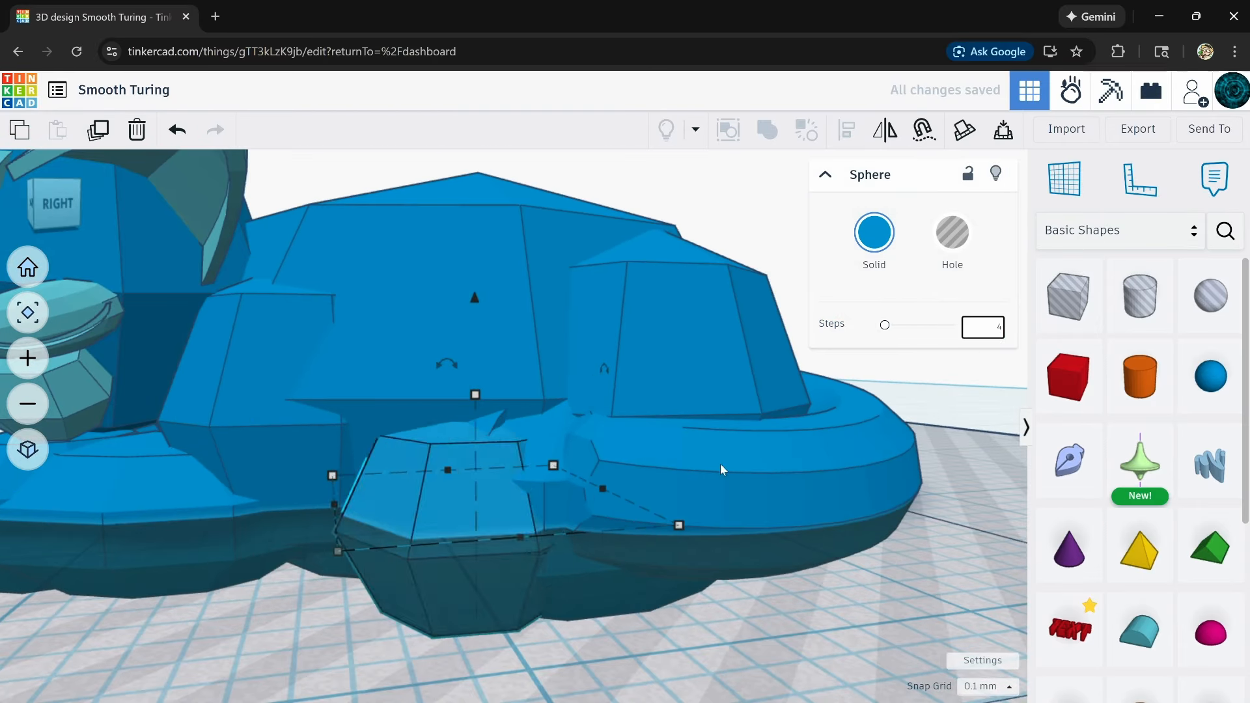
pyautogui.click(196, 481)
pyautogui.click(996, 325)
pyautogui.write('5')
pyautogui.moveTo(325, 456); pyautogui.dragTo(613, 500, button='right')
pyautogui.click(615, 564)
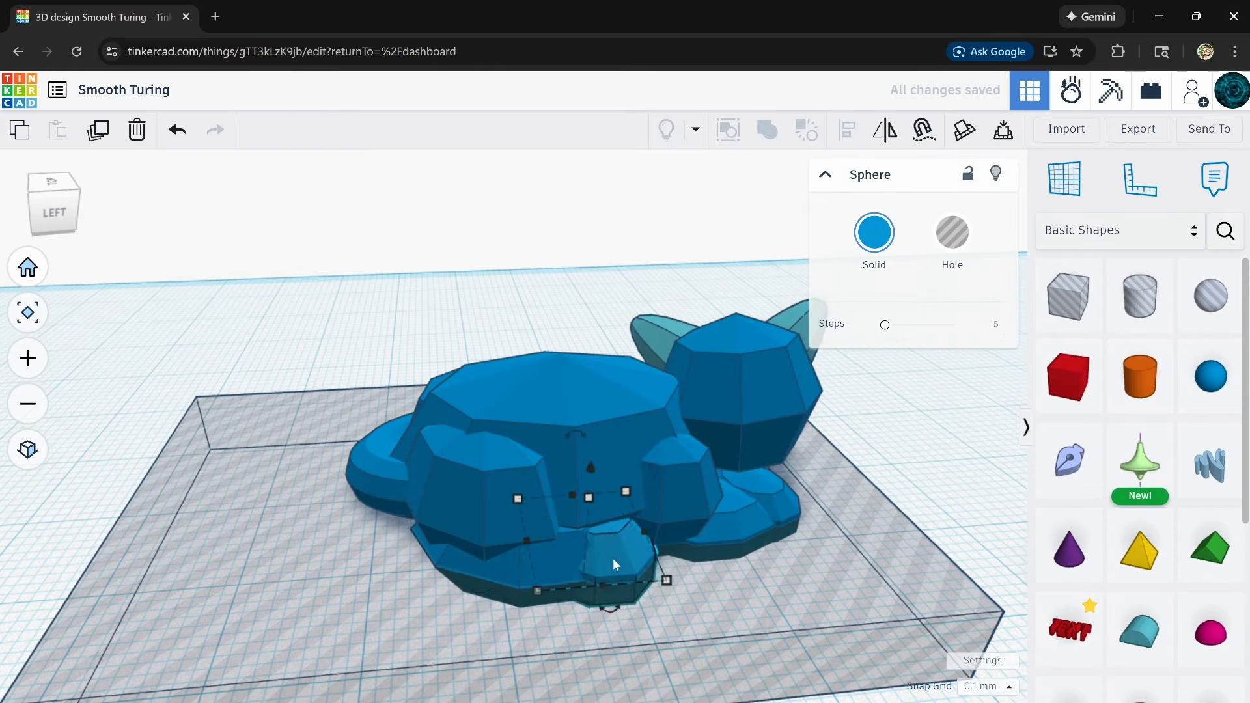
# - Examine the coarser facets of the ungrouped cat's body, haunch and paws from several angles
pyautogui.moveTo(926, 477); pyautogui.dragTo(677, 540, button='right')
pyautogui.moveTo(374, 391); pyautogui.dragTo(983, 625)
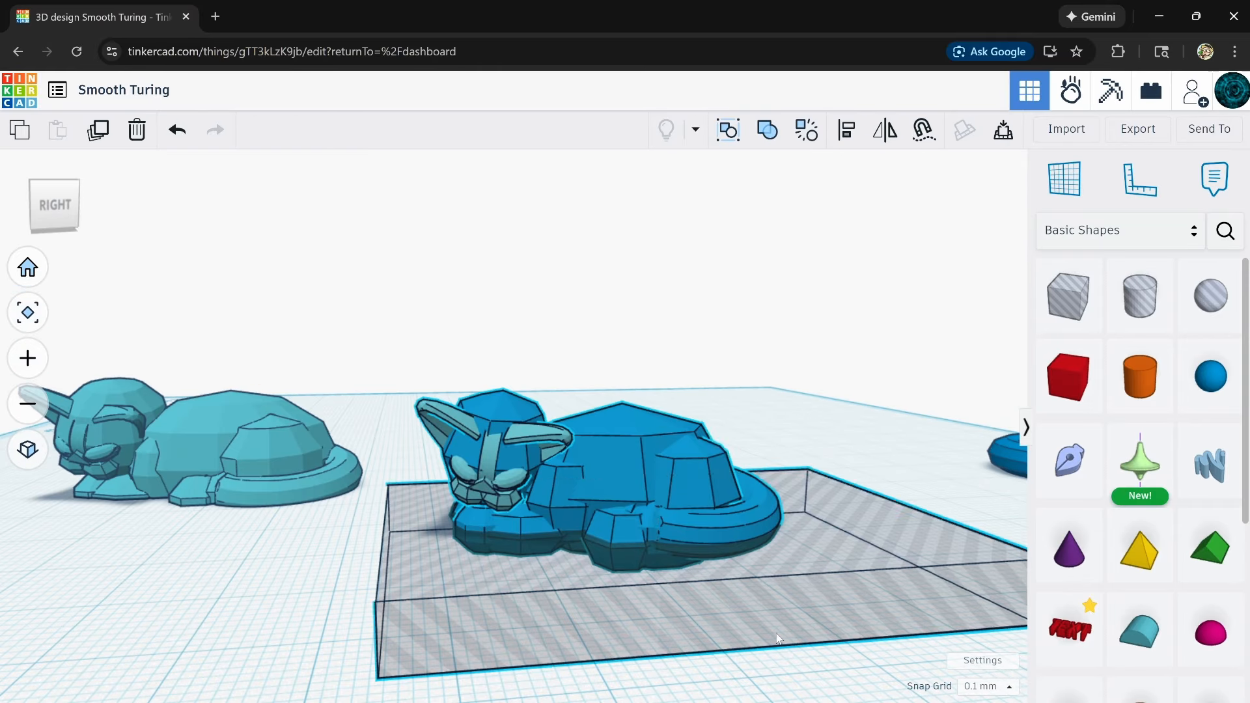
pyautogui.scroll(8, 521, 423)
pyautogui.click(684, 436)
pyautogui.click(334, 448)
pyautogui.scroll(-7, 504, 477)
pyautogui.scroll(-2, 504, 477)
pyautogui.moveTo(504, 477); pyautogui.dragTo(465, 521, button='right')
# - Try to group the coarser cat's pieces and the flat box hole as a bundle and as a union
pyautogui.moveTo(475, 385); pyautogui.dragTo(938, 625)
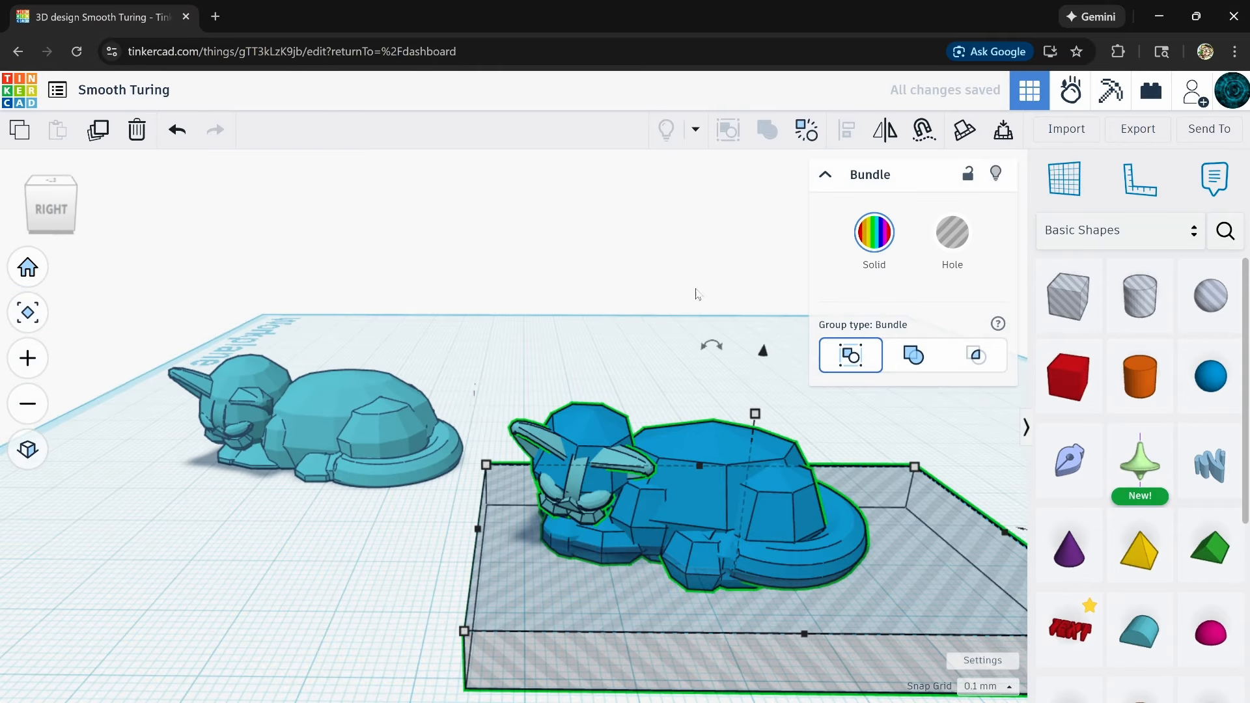
pyautogui.click(913, 355)
pyautogui.moveTo(674, 619); pyautogui.dragTo(709, 577, button='right')
pyautogui.click(690, 612)
pyautogui.click(654, 514)
pyautogui.click(806, 130)
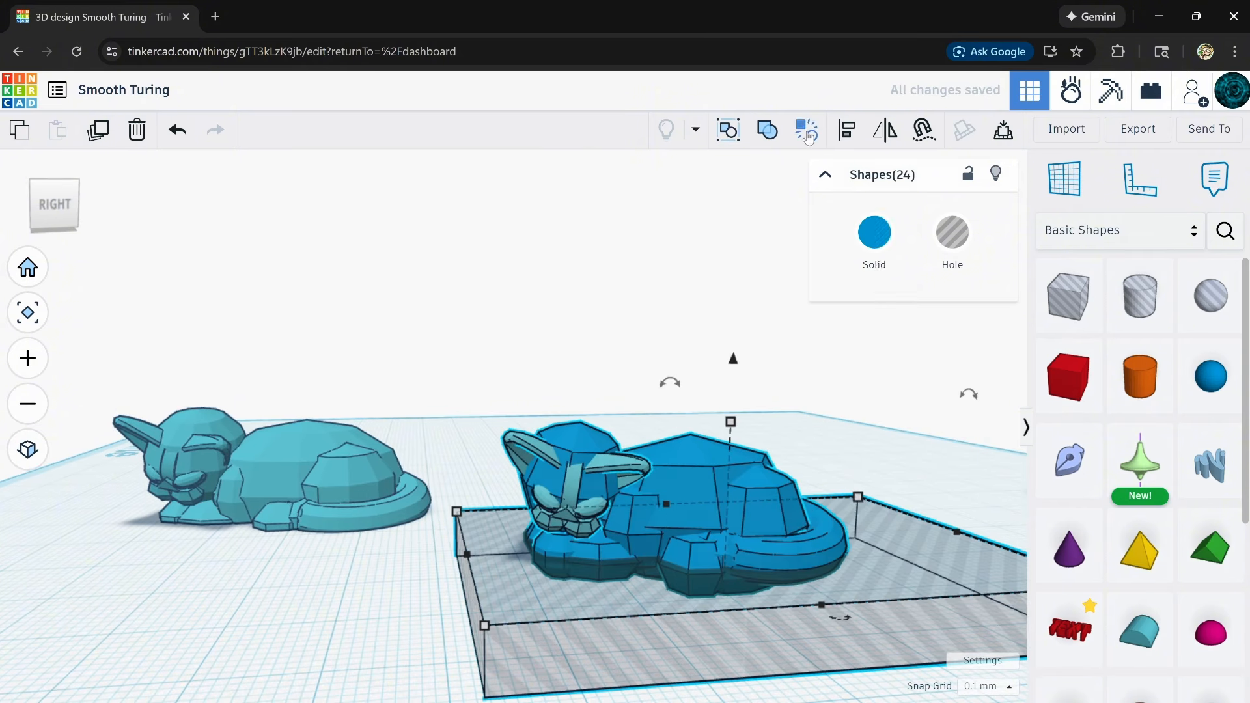
# - Combine all pieces of the coarser cat with the flat box hole beneath it into one union
pyautogui.click(775, 215)
pyautogui.click(821, 550)
pyautogui.moveTo(820, 550); pyautogui.dragTo(804, 599, button='right')
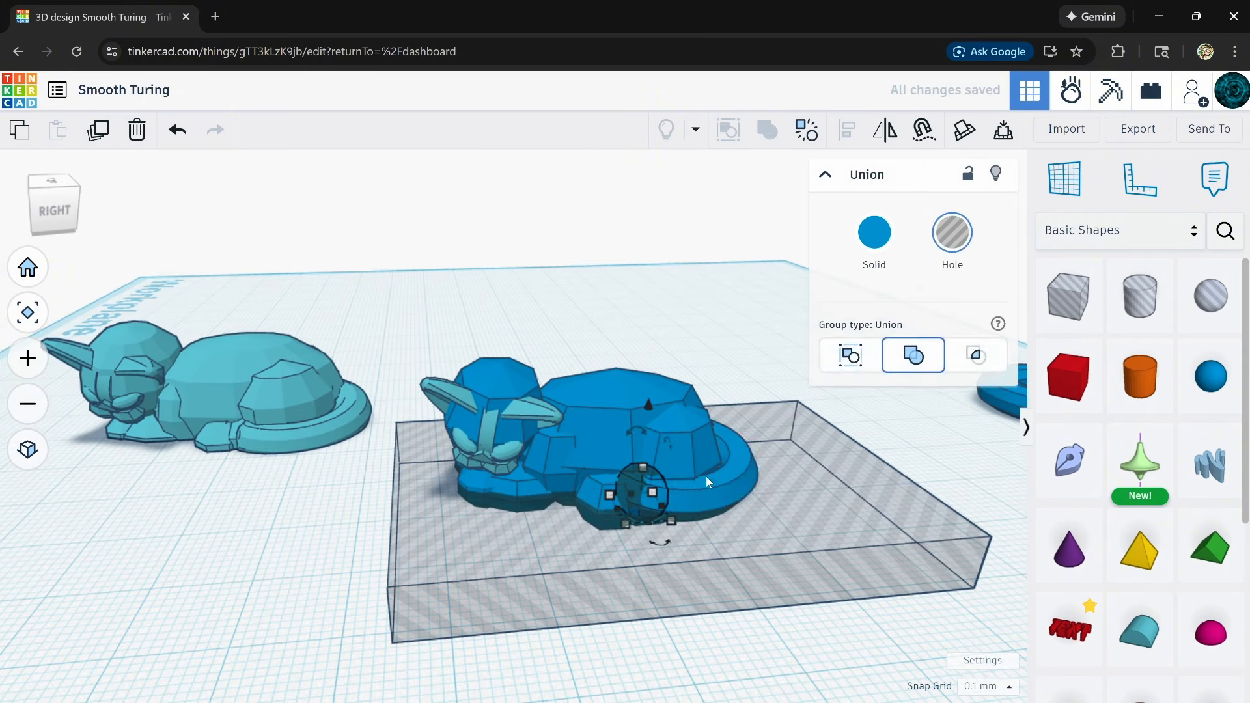
pyautogui.moveTo(495, 417); pyautogui.dragTo(938, 625)
pyautogui.click(767, 130)
pyautogui.click(586, 606)
# - Inspect the coarser grouped cat's face, haunch, paws and tail up close from several angles
pyautogui.moveTo(586, 606); pyautogui.dragTo(620, 549, button='right')
pyautogui.scroll(3, 593, 450)
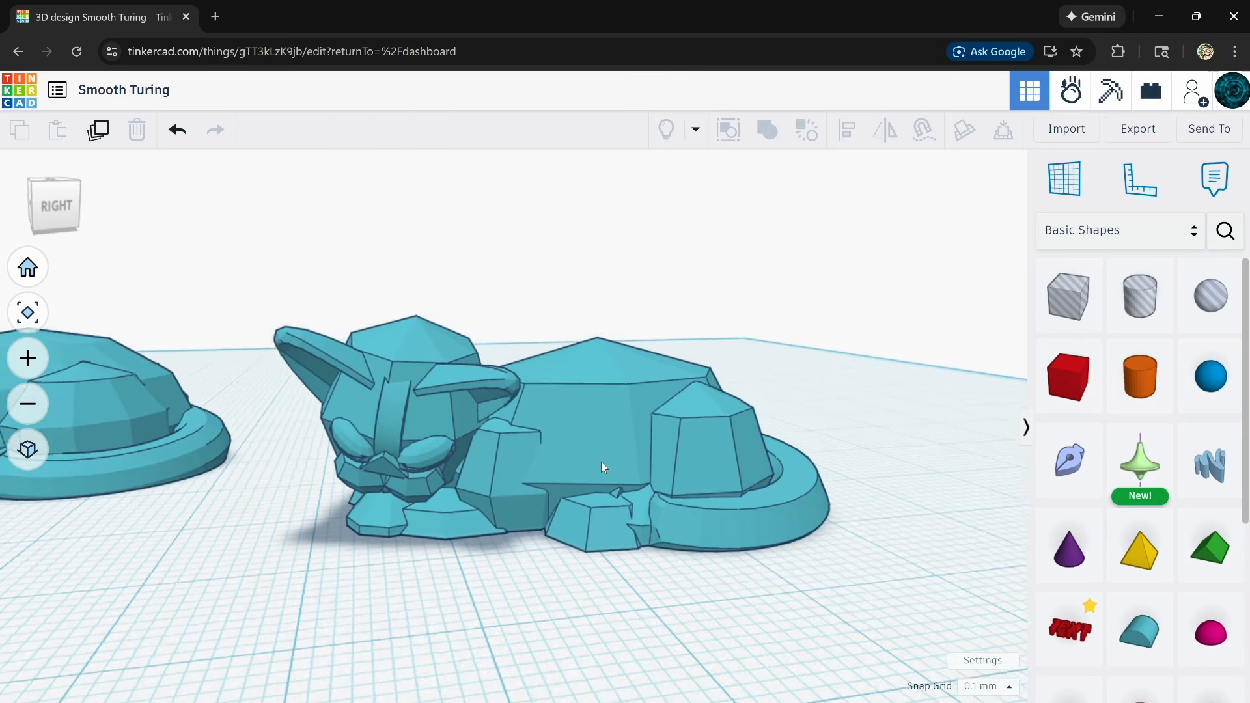
pyautogui.moveTo(574, 457); pyautogui.dragTo(543, 603, button='right')
pyautogui.moveTo(299, 582); pyautogui.dragTo(384, 562, button='right')
pyautogui.moveTo(625, 558); pyautogui.dragTo(388, 513, button='middle')
pyautogui.scroll(5, 526, 471)
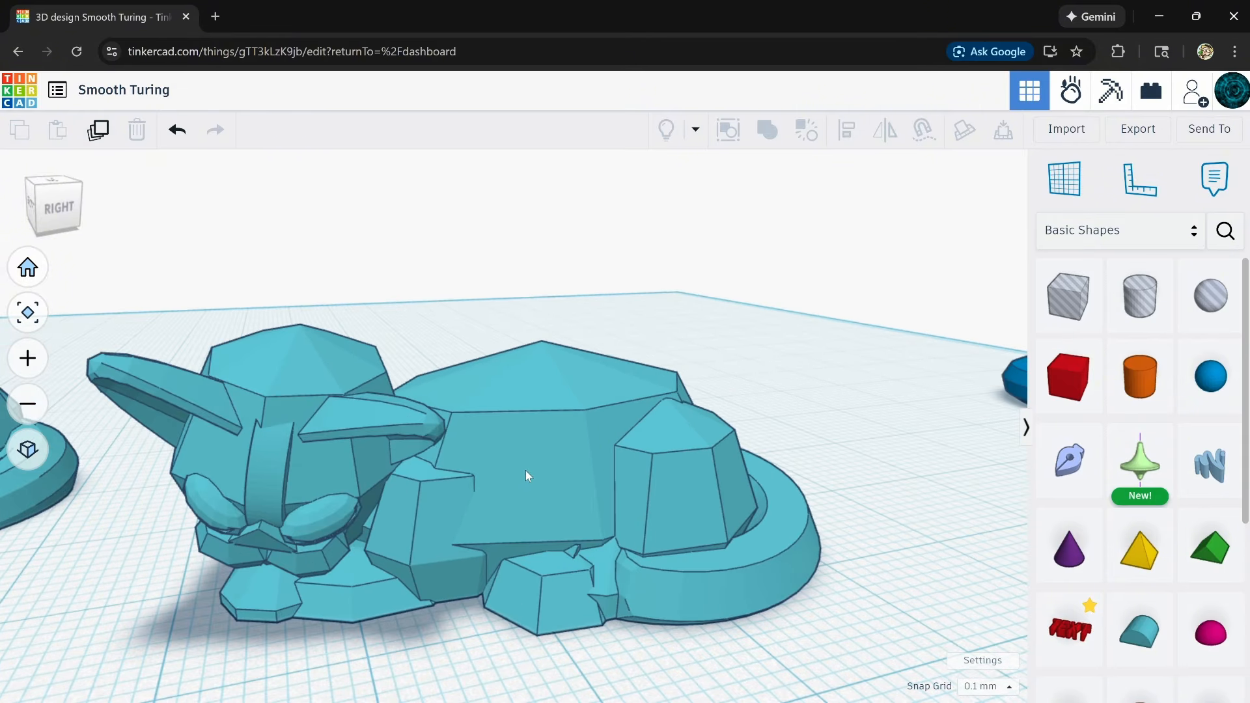
pyautogui.moveTo(513, 455); pyautogui.dragTo(519, 494, button='right')
pyautogui.moveTo(405, 546); pyautogui.dragTo(785, 558, button='middle')
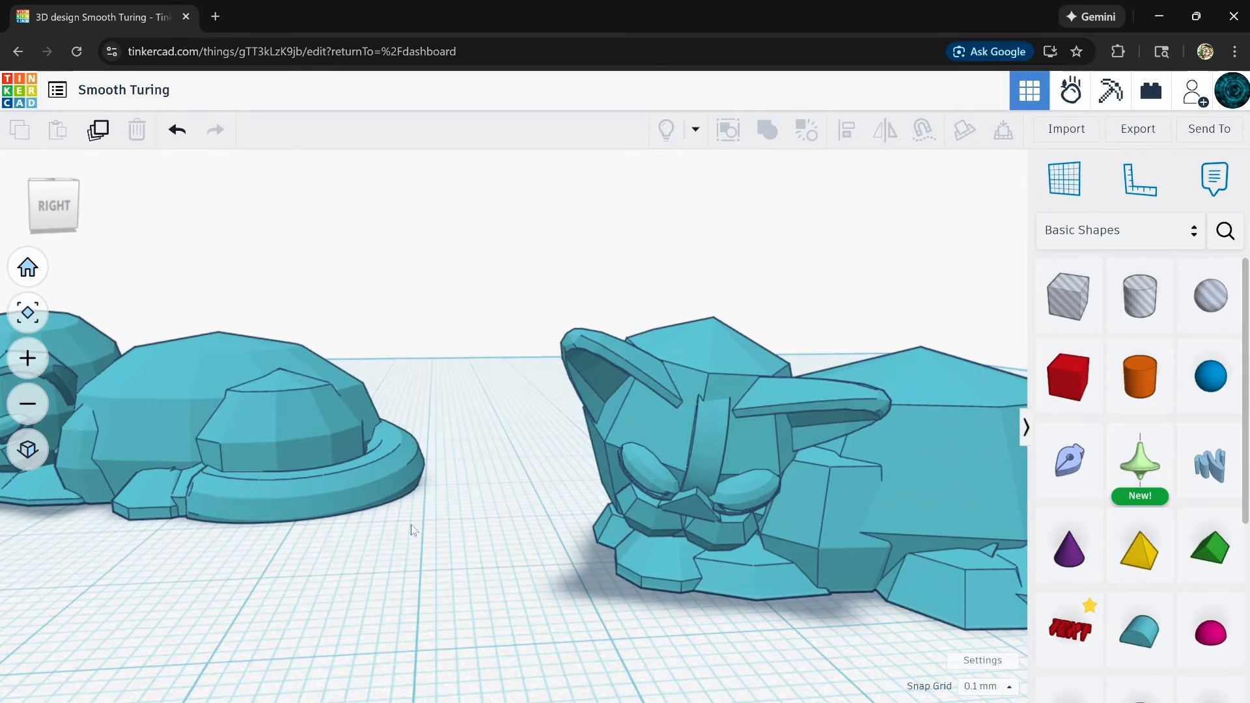
# - Compare the facets of the finer cat with those of the coarser cat from several angles and distances
pyautogui.scroll(-4, 413, 529)
pyautogui.moveTo(172, 584); pyautogui.dragTo(331, 595, button='middle')
pyautogui.moveTo(332, 599); pyautogui.dragTo(420, 533, button='right')
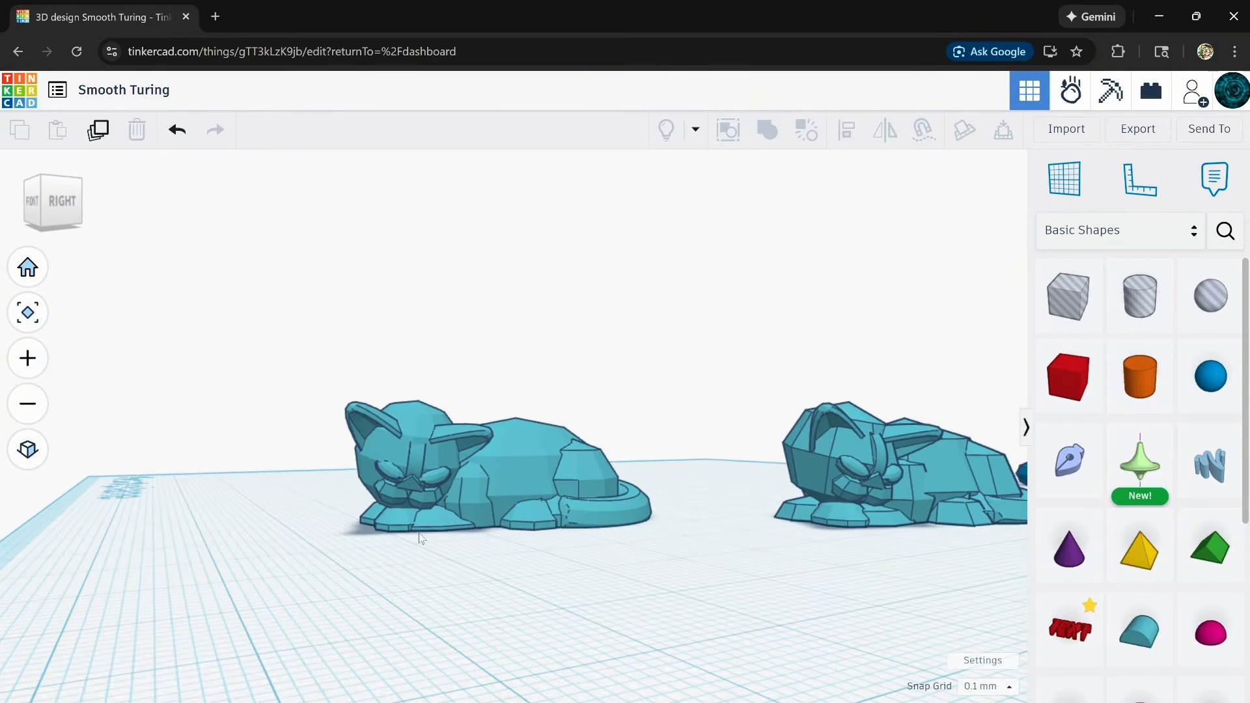
pyautogui.scroll(5, 415, 459)
pyautogui.moveTo(433, 471); pyautogui.dragTo(577, 525, button='right')
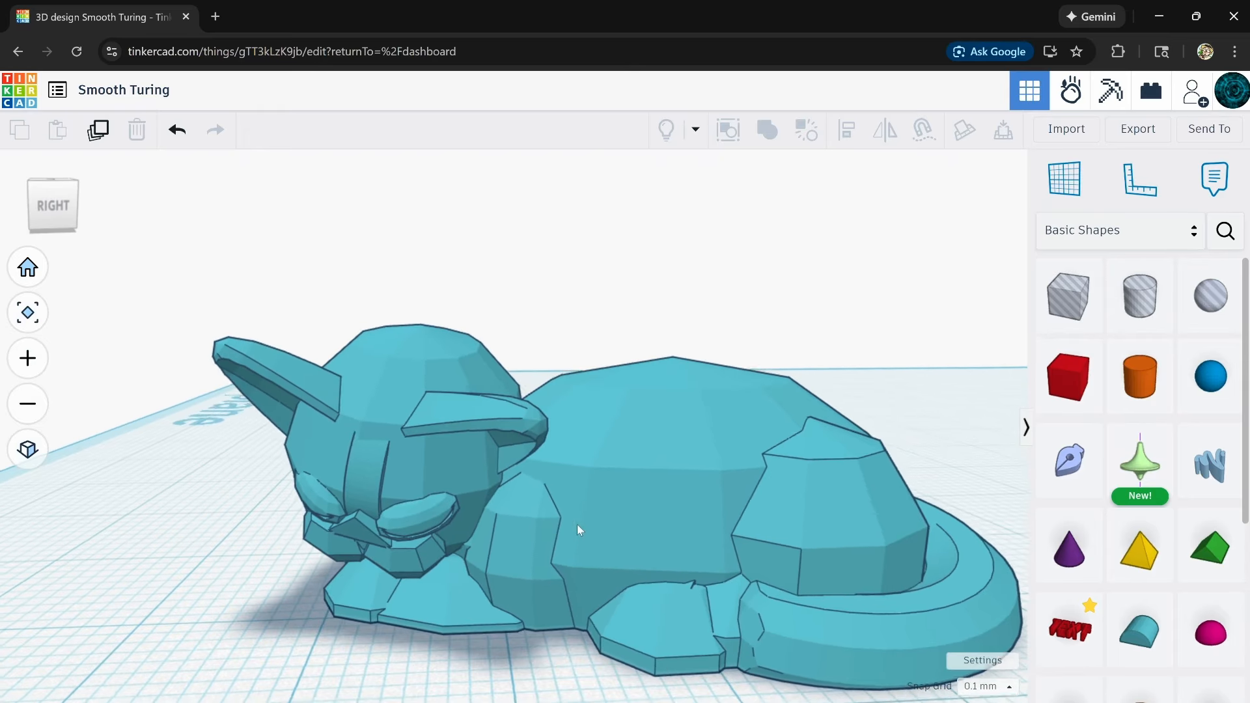
pyautogui.scroll(-4, 605, 521)
pyautogui.scroll(-5, 604, 521)
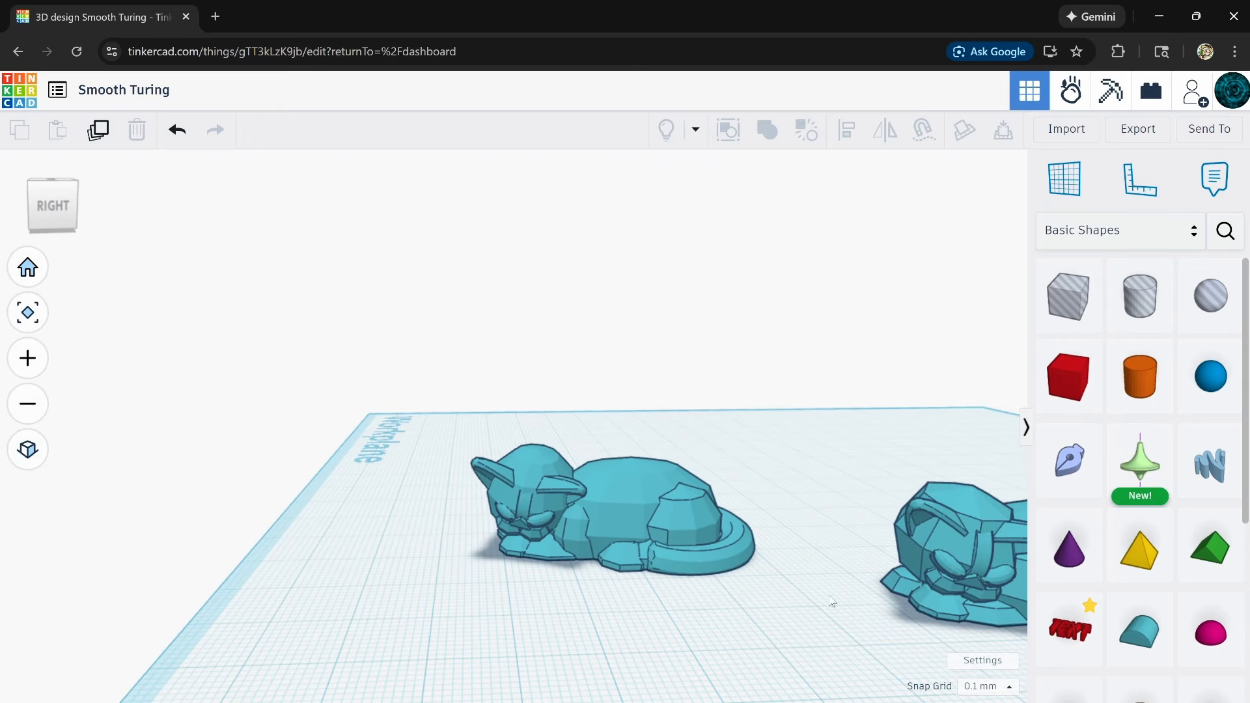
pyautogui.moveTo(832, 601); pyautogui.dragTo(503, 534, button='middle')
pyautogui.moveTo(573, 539); pyautogui.dragTo(879, 540, button='right')
pyautogui.scroll(5, 567, 452)
pyautogui.scroll(-3, 880, 540)
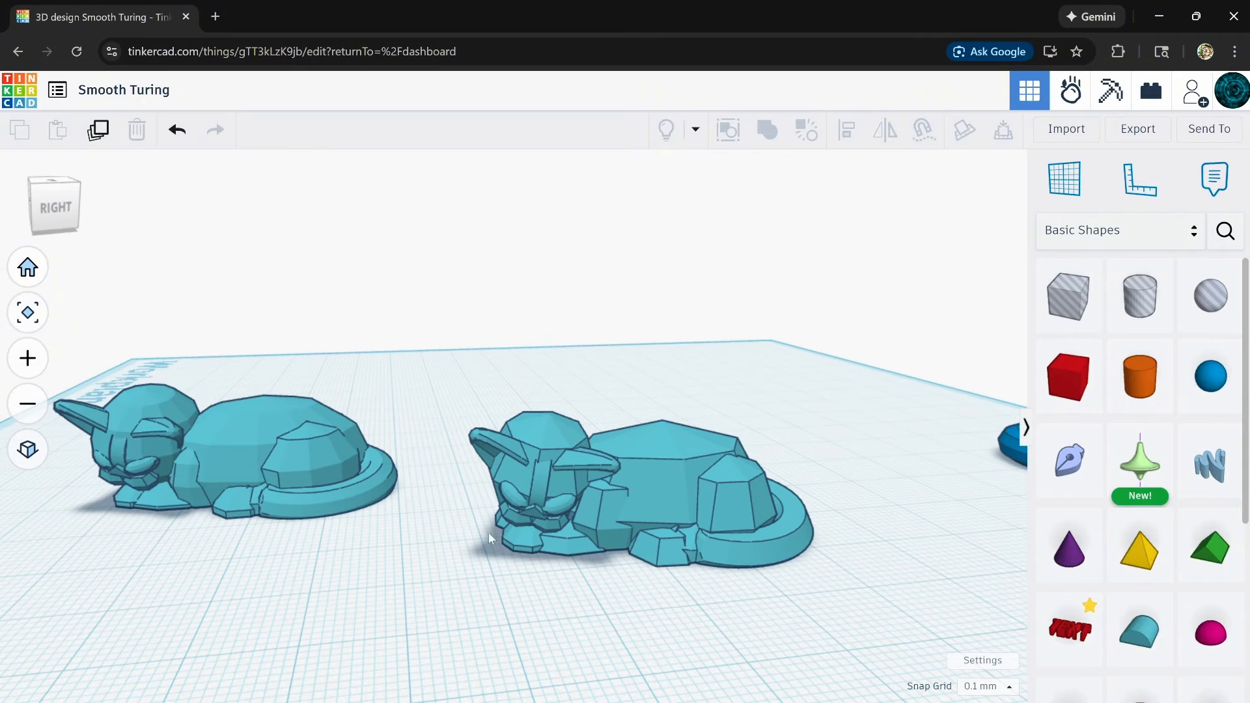
pyautogui.moveTo(169, 533); pyautogui.dragTo(344, 559, button='middle')
pyautogui.scroll(3, 306, 464)
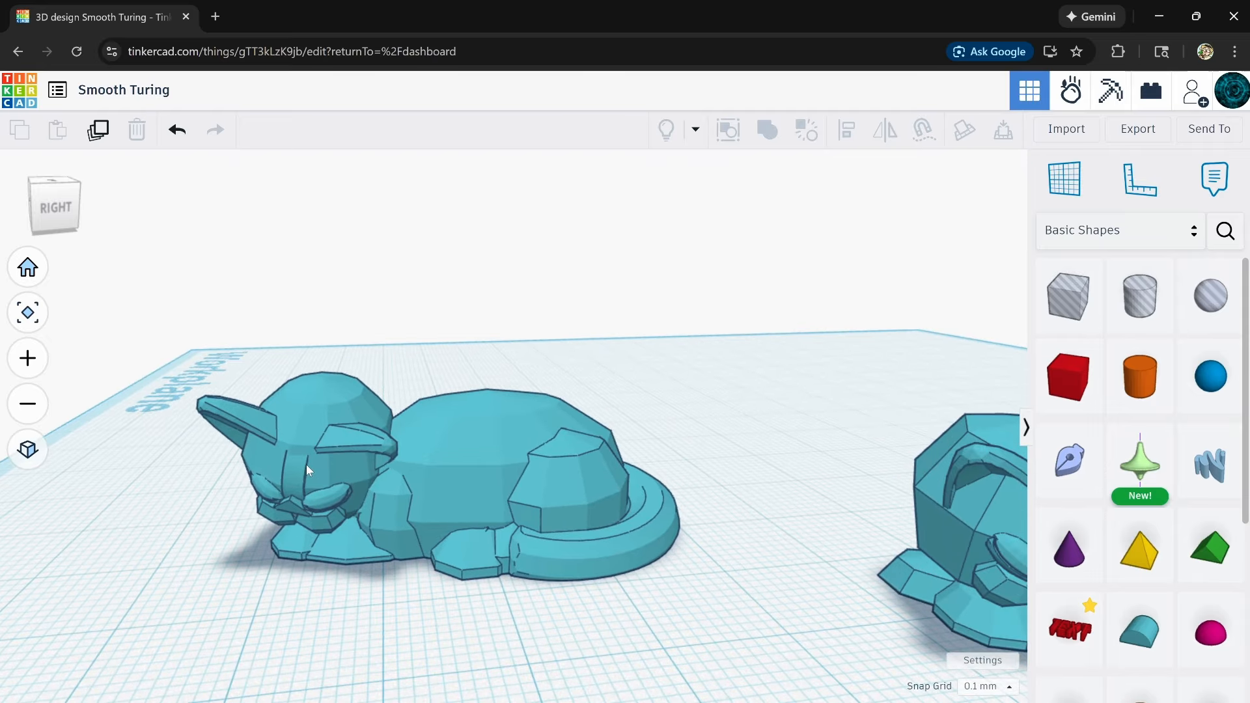
pyautogui.moveTo(320, 509); pyautogui.dragTo(388, 500, button='right')
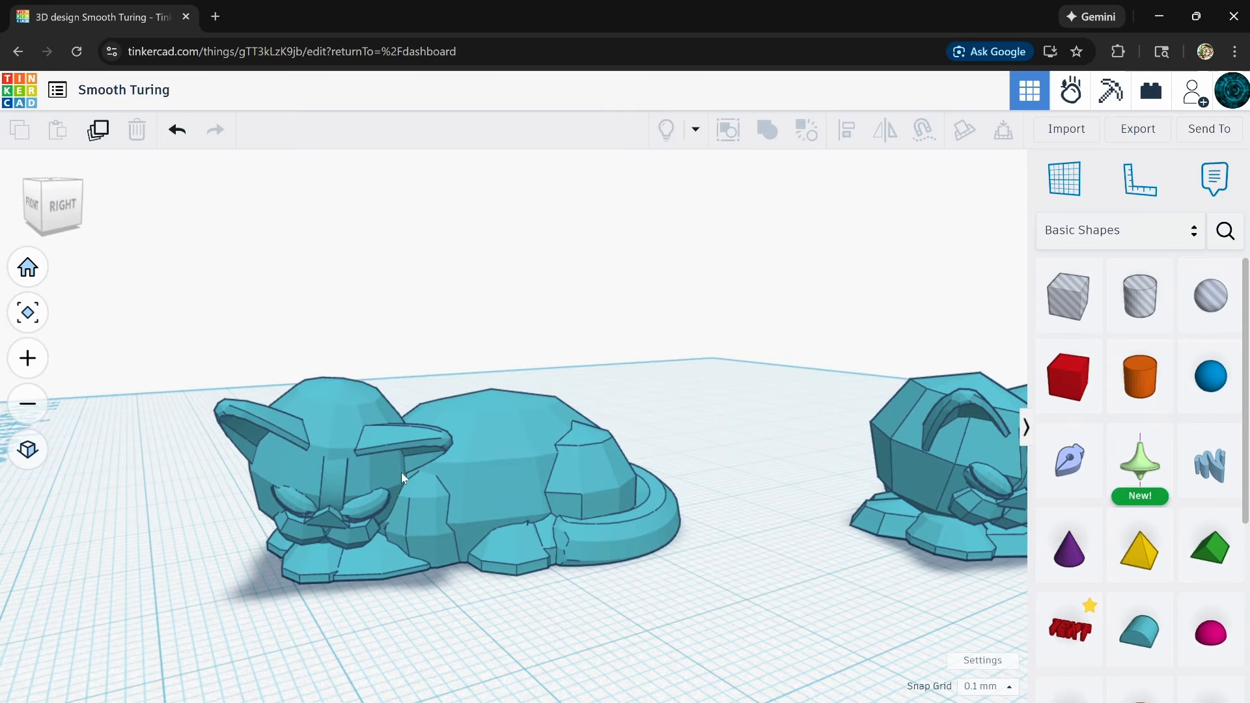
pyautogui.scroll(-3, 476, 498)
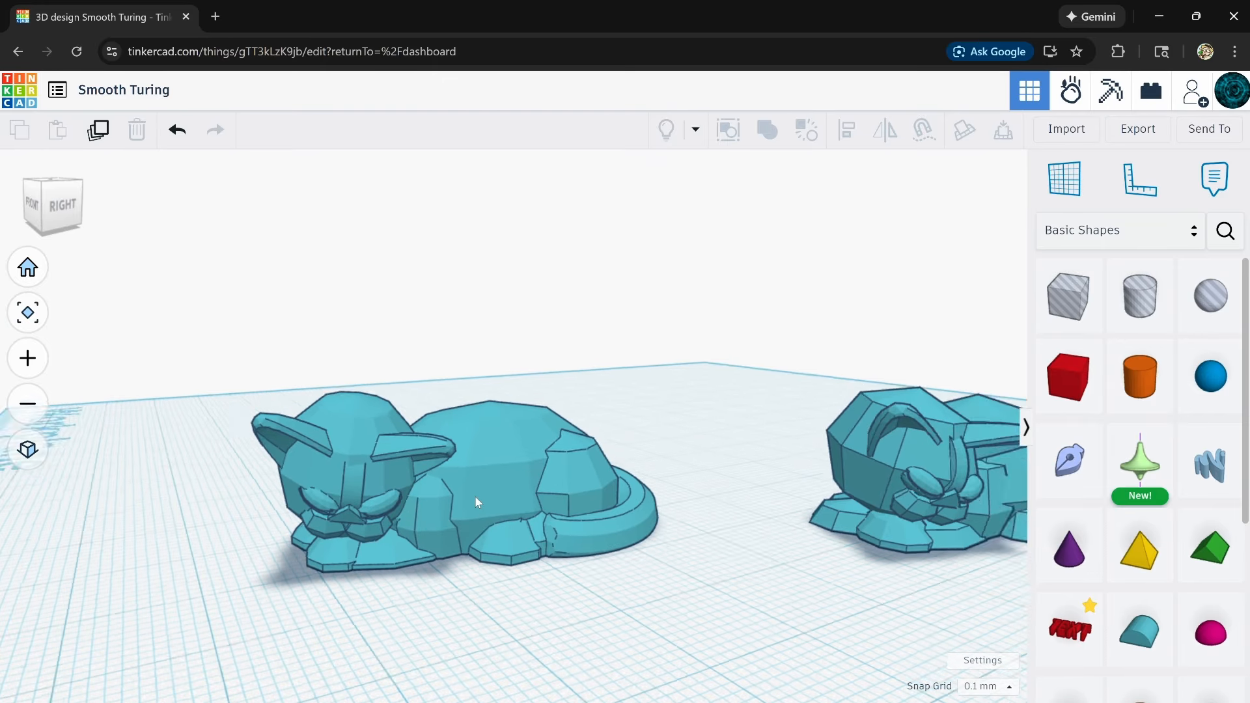
pyautogui.moveTo(657, 550); pyautogui.dragTo(384, 590, button='middle')
pyautogui.scroll(3, 525, 576)
pyautogui.moveTo(525, 576); pyautogui.dragTo(495, 495, button='right')
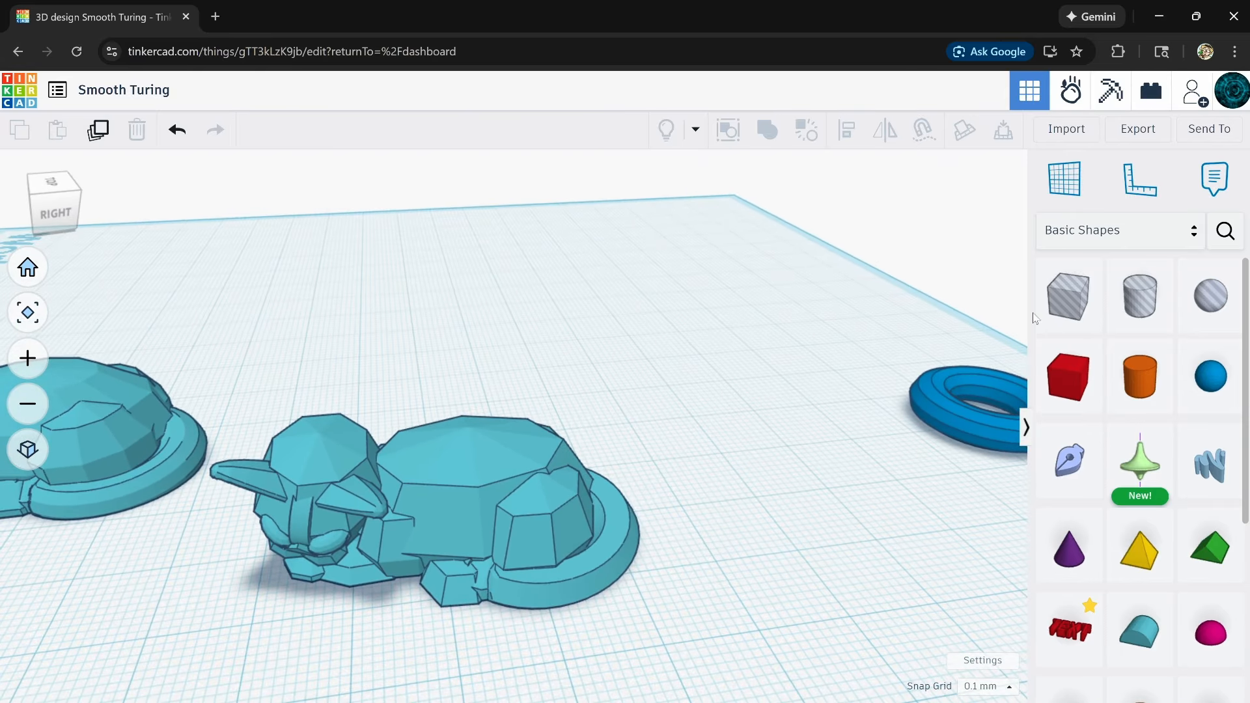
# - Place a 20 mm box hole over the coarser cat's back and raise it 12.20 mm above the workplane
pyautogui.click(704, 540)
pyautogui.moveTo(704, 540); pyautogui.dragTo(431, 570)
pyautogui.moveTo(463, 393); pyautogui.dragTo(462, 467)
pyautogui.moveTo(469, 410); pyautogui.dragTo(469, 289)
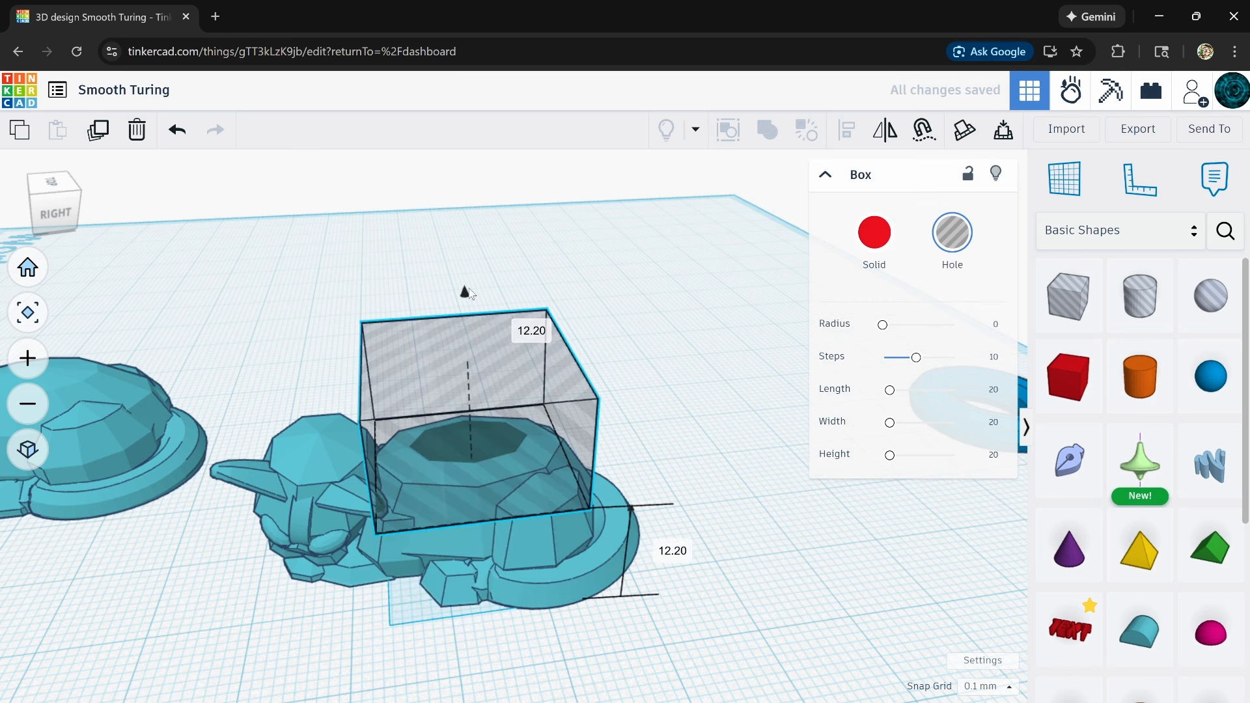
# - Try to cut the top of the cat's back flat by uniting it with the box hole at 12.20 mm
pyautogui.keyDown('shift'); pyautogui.click(451, 555); pyautogui.keyUp('shift')
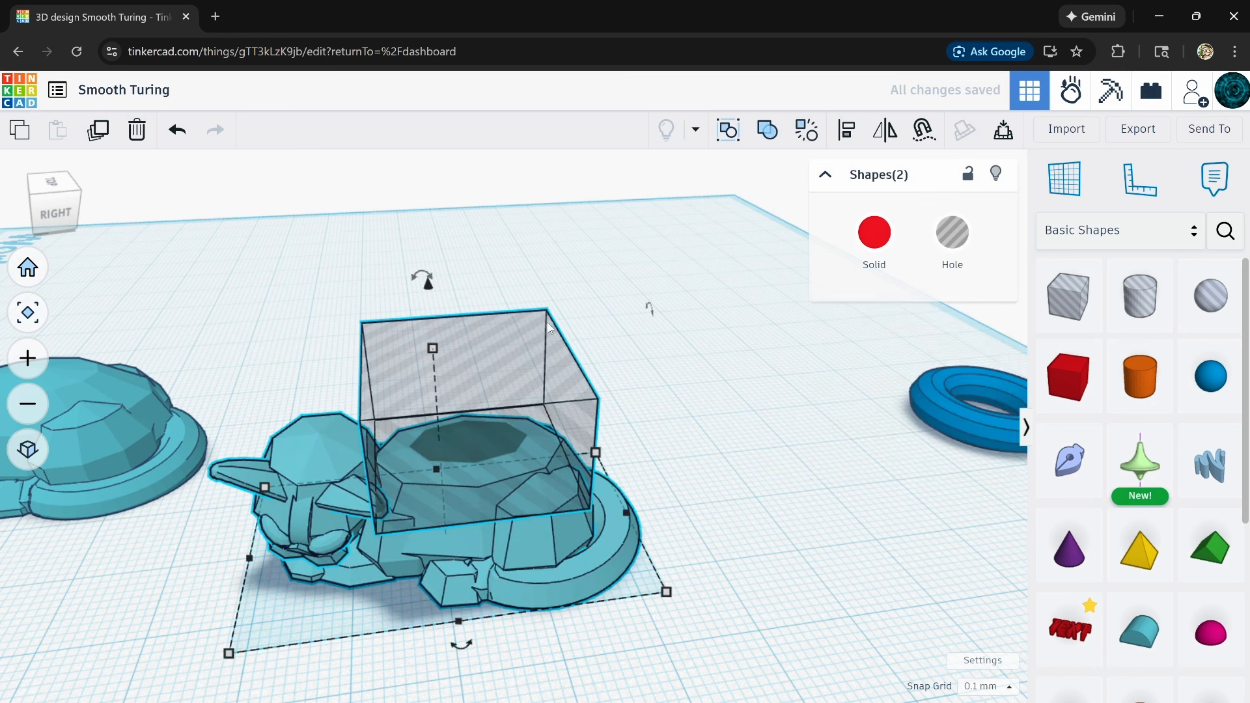
pyautogui.click(759, 133)
pyautogui.moveTo(786, 574); pyautogui.dragTo(762, 566, button='right')
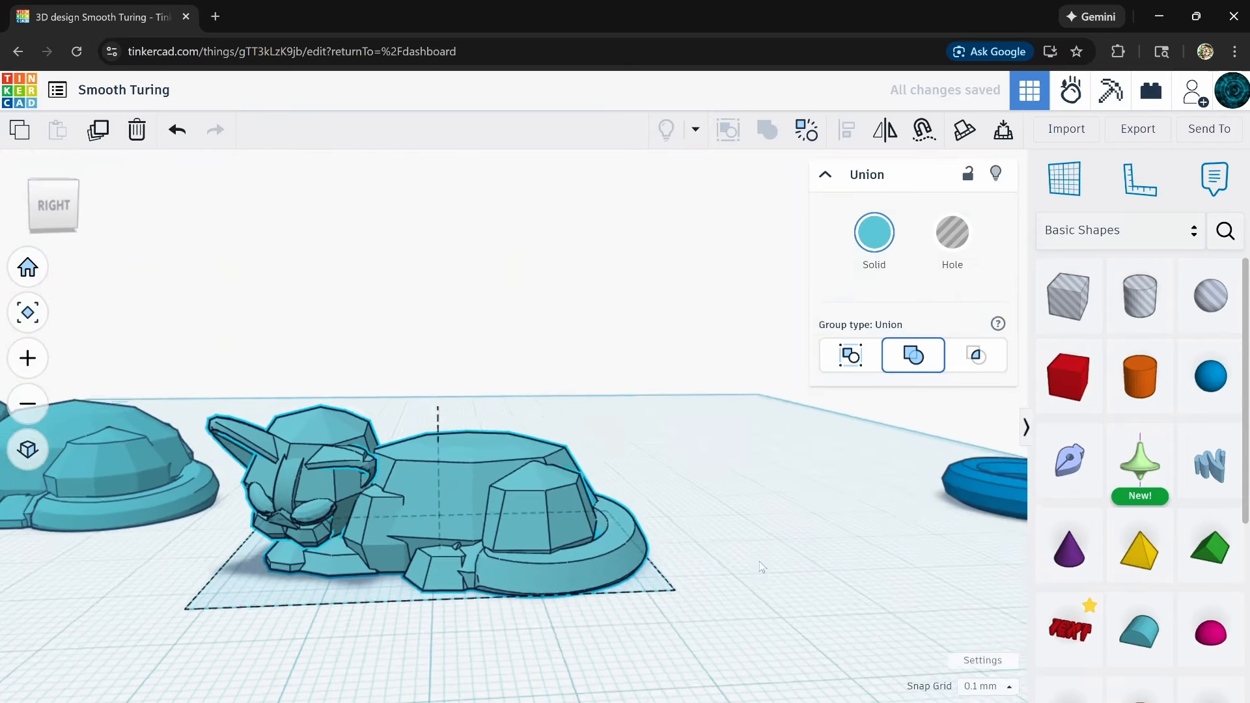
pyautogui.click(176, 132)
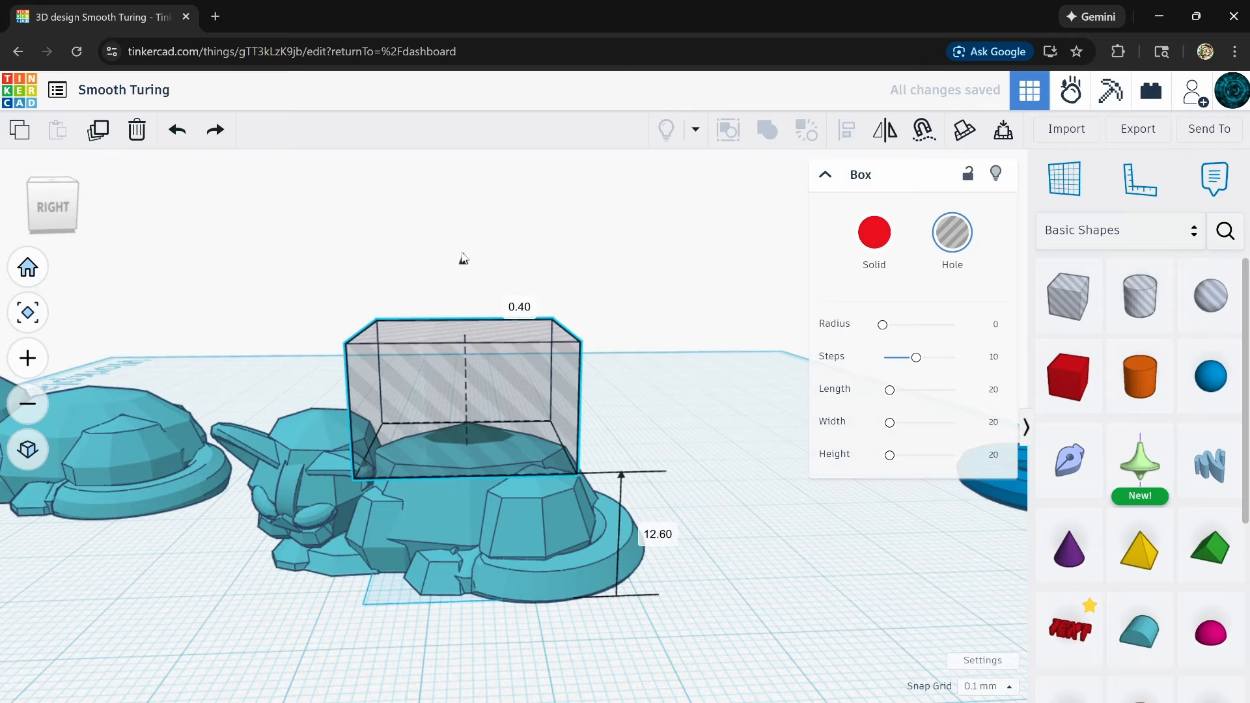
# - Raise the box hole to 12.60 mm above the workplane and unite it with the cat to flatten its back
pyautogui.keyDown('shift'); pyautogui.click(435, 517); pyautogui.keyUp('shift')
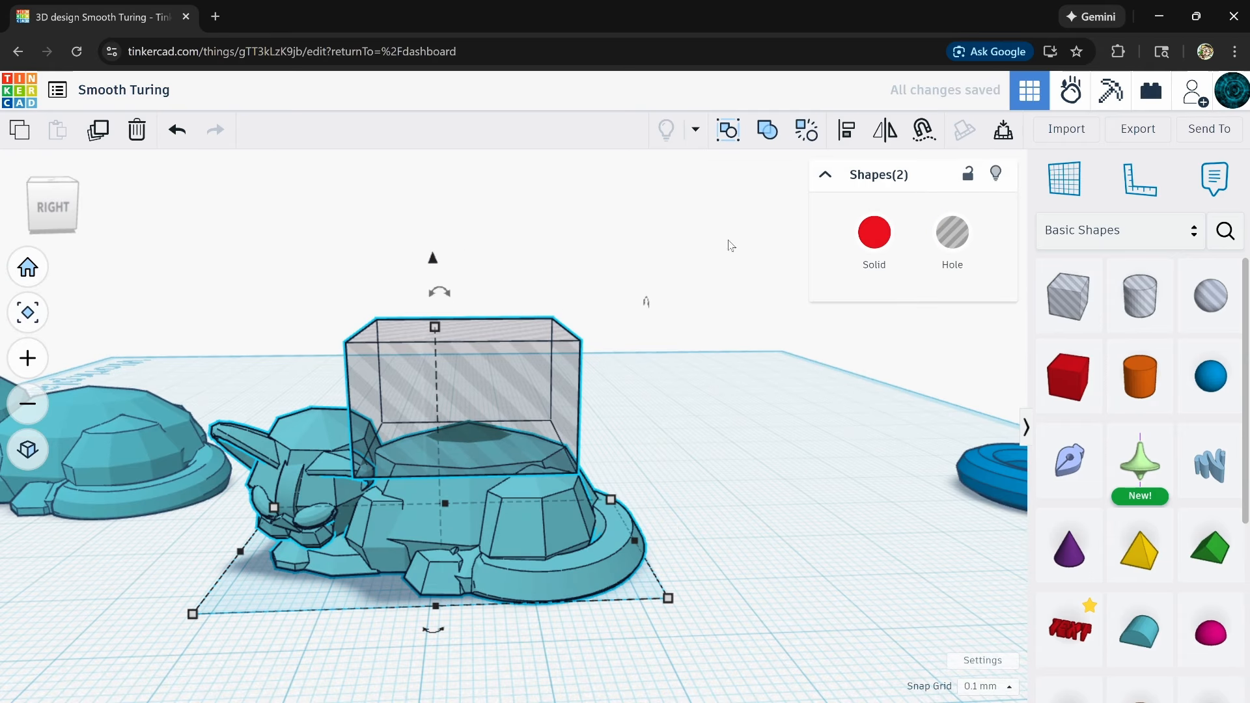
pyautogui.click(769, 132)
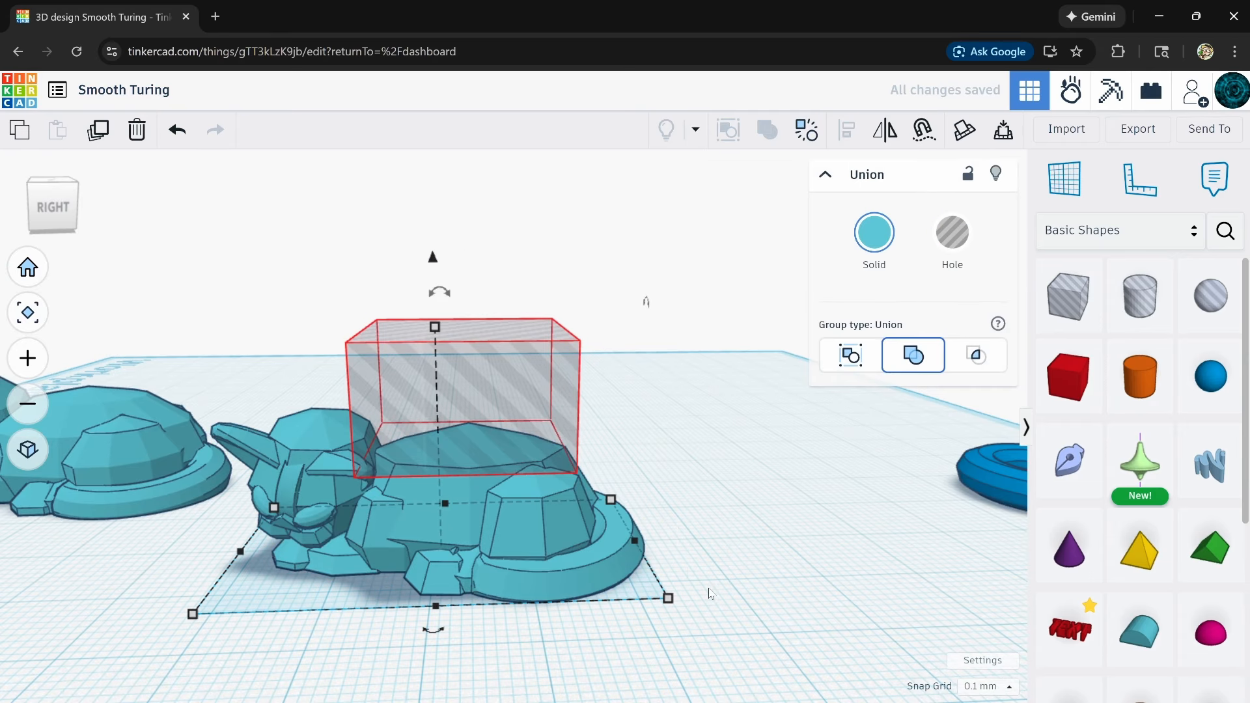
pyautogui.moveTo(710, 594); pyautogui.dragTo(638, 597, button='right')
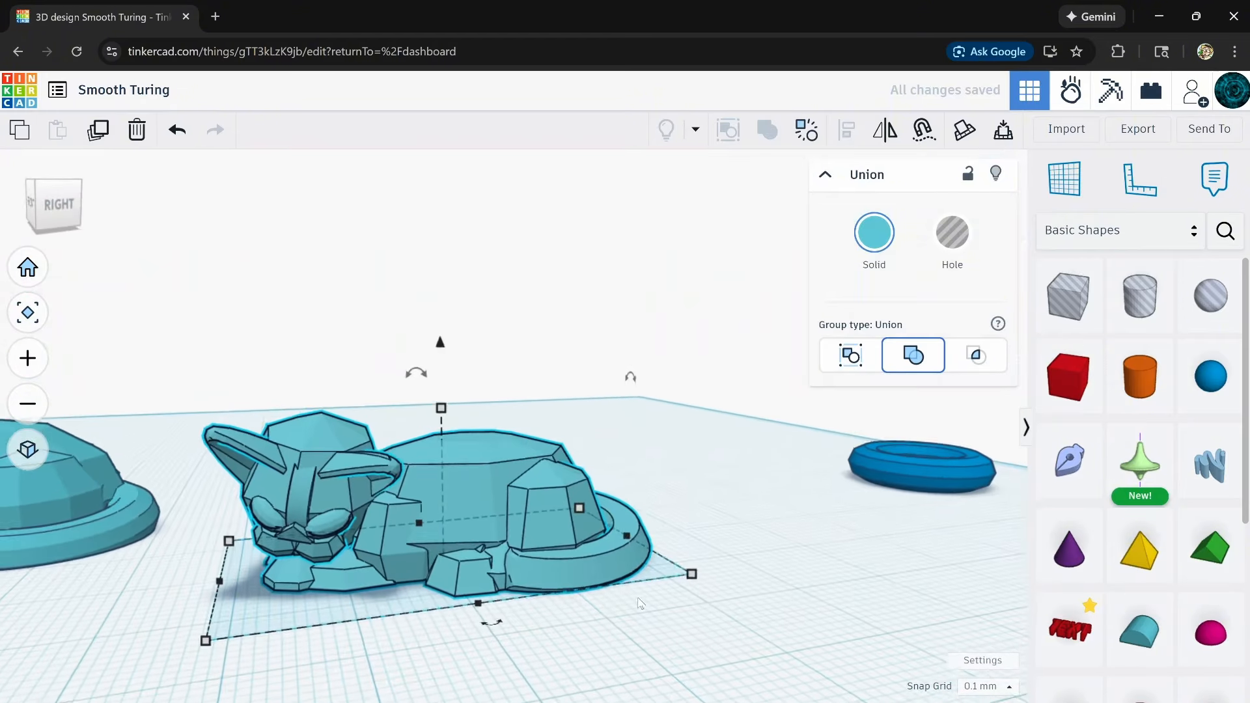
# - Move the finer-faceted cat about 195.6 mm away, past the torus and off the workplane
pyautogui.scroll(-4, 632, 600)
pyautogui.moveTo(372, 612); pyautogui.dragTo(484, 560, button='middle')
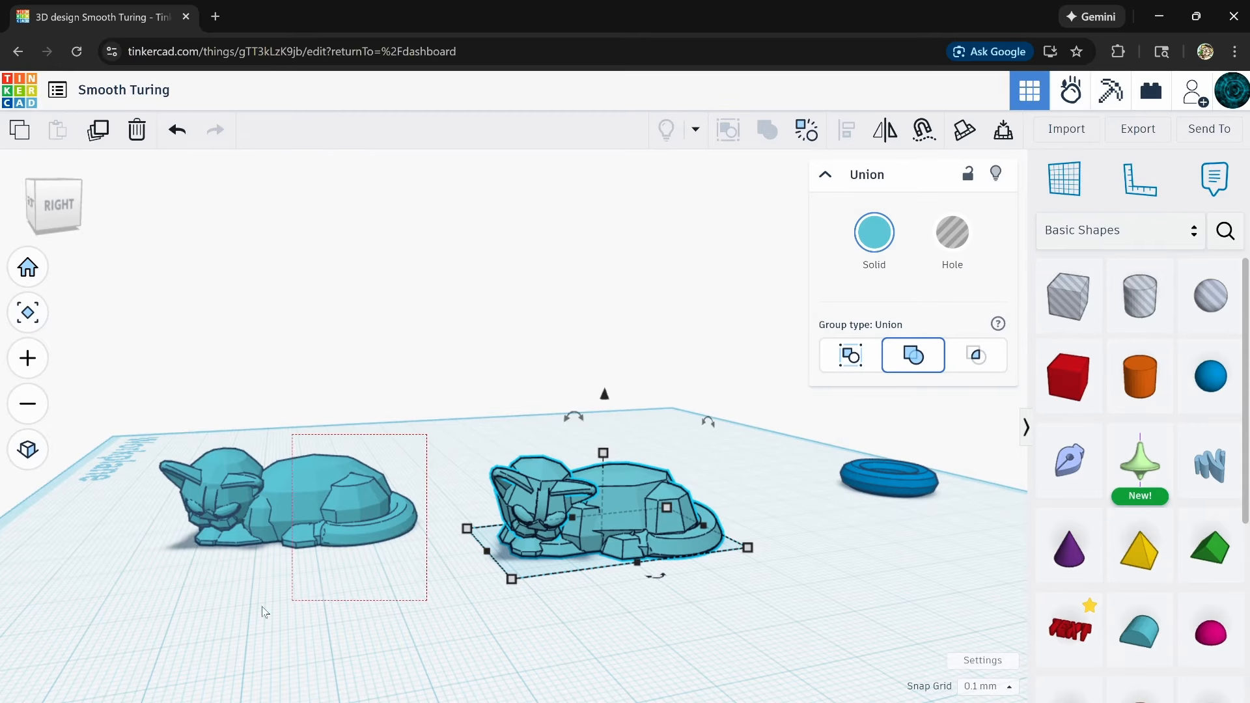
pyautogui.click(280, 519)
pyautogui.moveTo(311, 486); pyautogui.dragTo(771, 428)
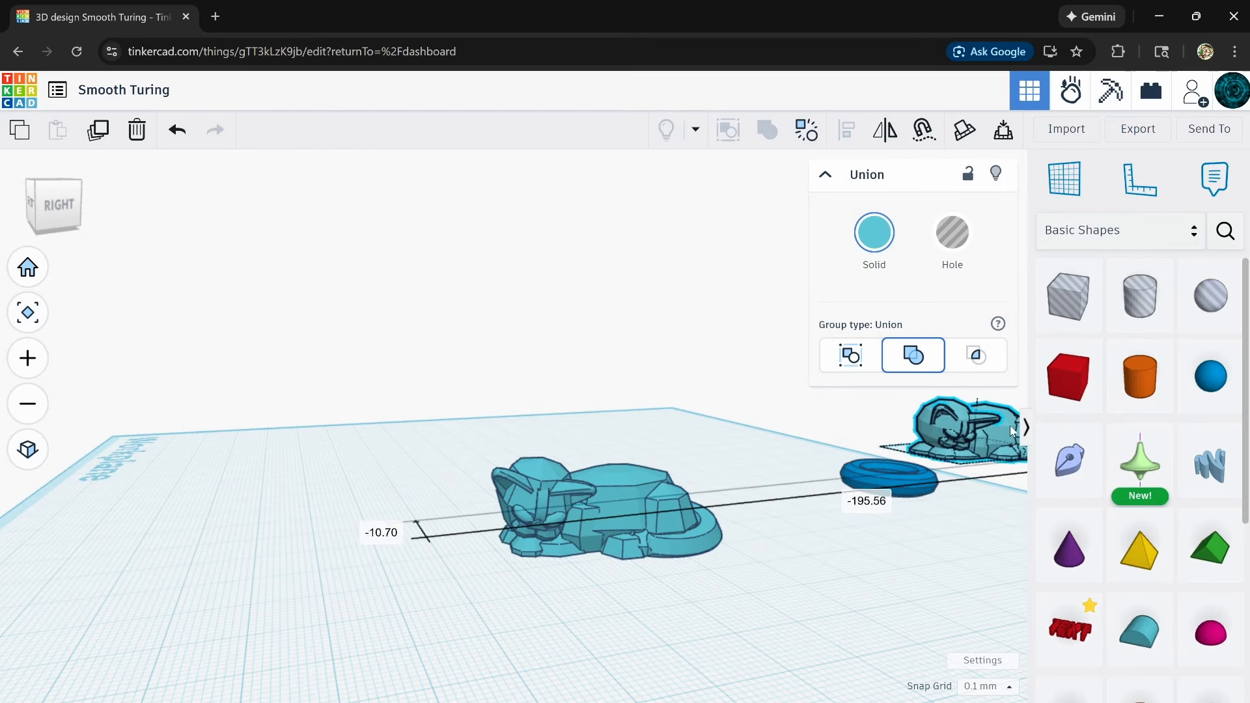
# - Scale the flattened cat up proportionally so it fills much more of the workplane
pyautogui.moveTo(958, 603); pyautogui.dragTo(629, 604, button='right')
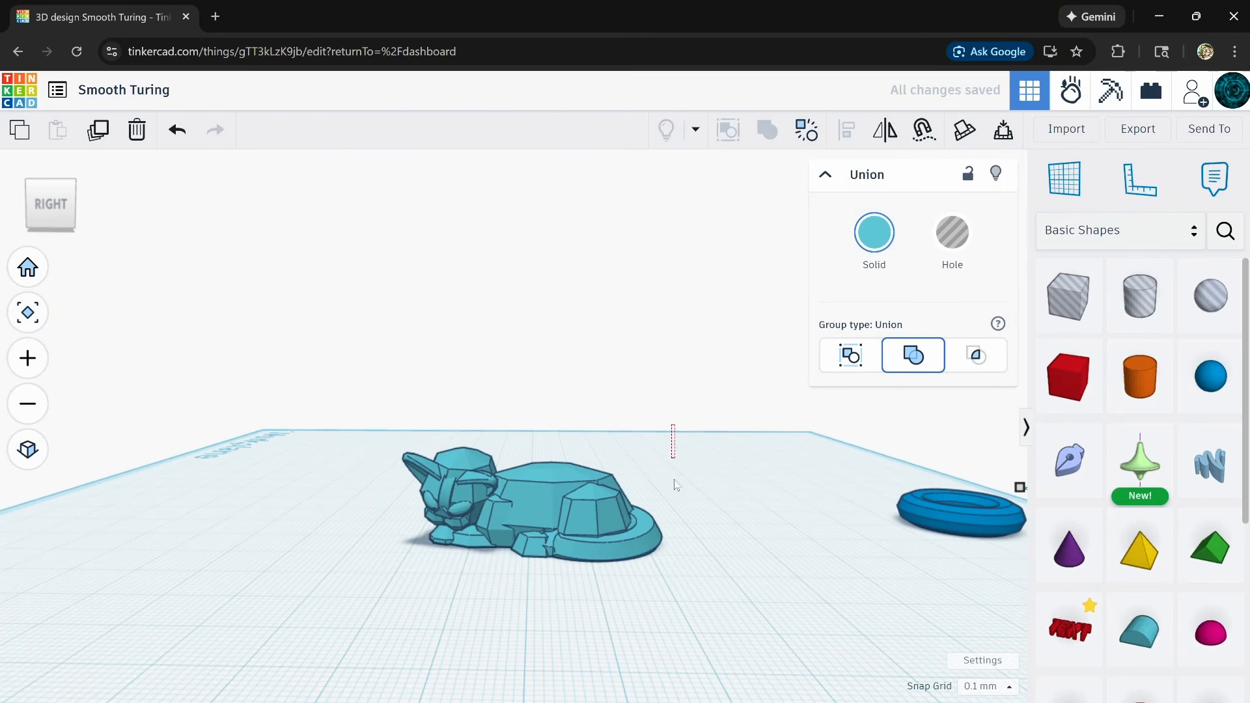
pyautogui.moveTo(671, 566); pyautogui.dragTo(899, 605)
pyautogui.moveTo(674, 564); pyautogui.dragTo(485, 572)
pyautogui.moveTo(485, 573); pyautogui.dragTo(565, 674, button='right')
pyautogui.keyDown('shift'); pyautogui.moveTo(735, 569); pyautogui.dragTo(456, 459); pyautogui.keyUp('shift')
pyautogui.scroll(-2, 636, 620)
pyautogui.moveTo(636, 619); pyautogui.dragTo(797, 534, button='right')
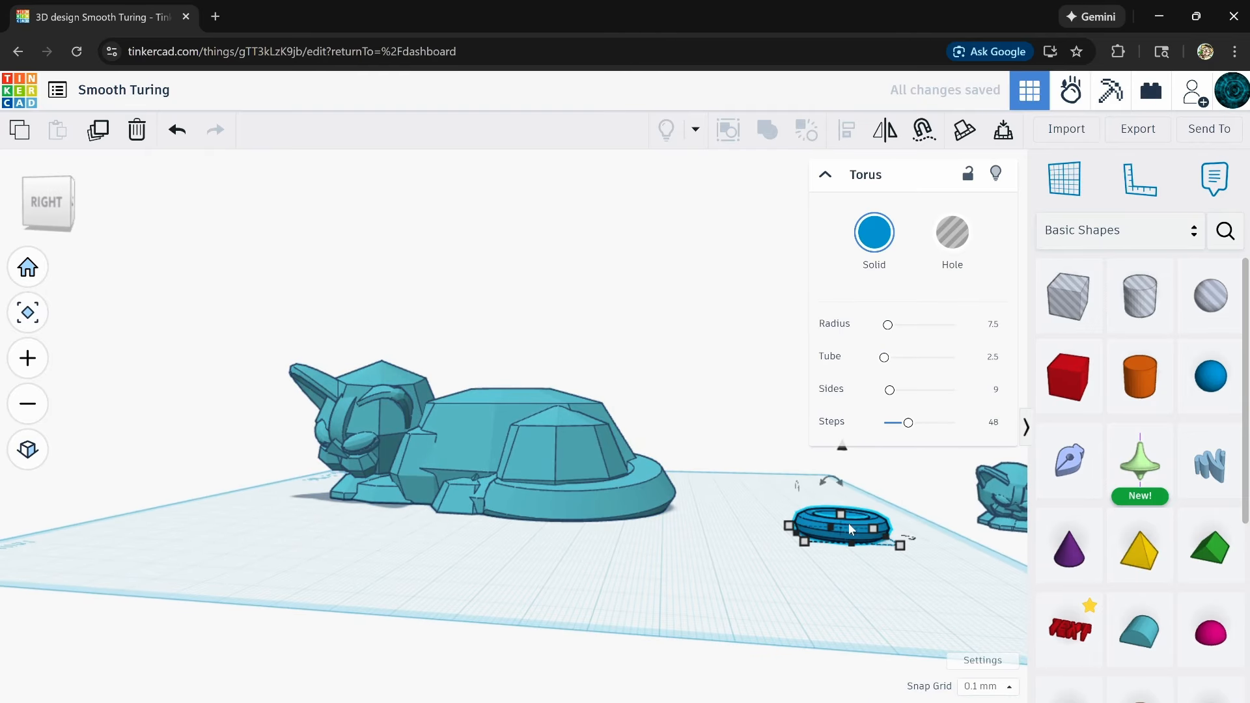
# - Move the torus off the workplane and shift the enlarged cat about 15.4 mm across it
pyautogui.moveTo(849, 522); pyautogui.dragTo(944, 485)
pyautogui.moveTo(422, 612); pyautogui.dragTo(730, 471, button='right')
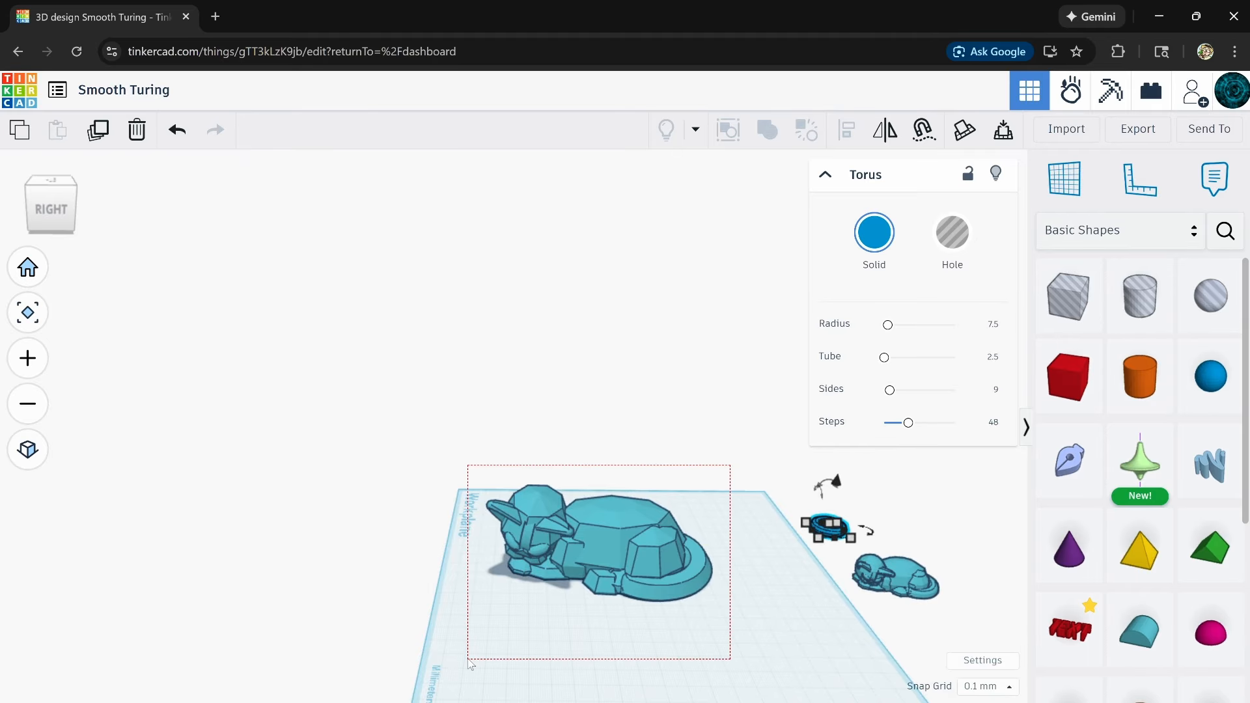
pyautogui.moveTo(615, 553); pyautogui.dragTo(643, 554)
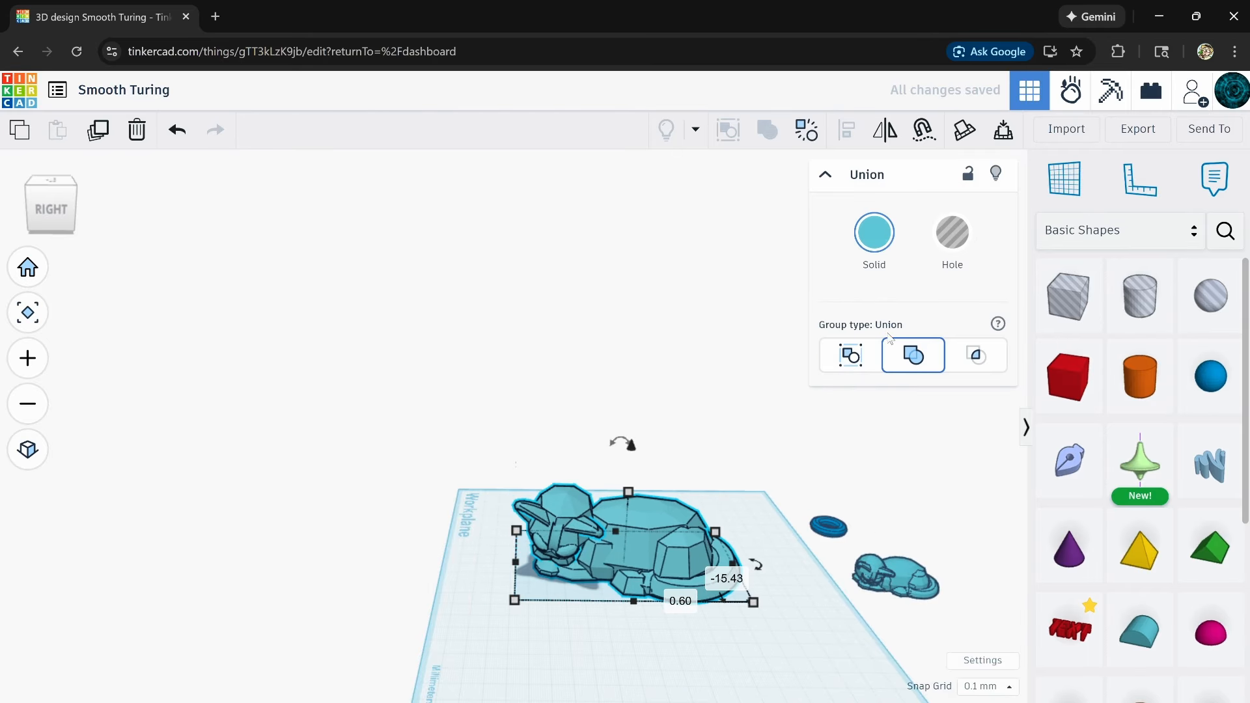
# - Recolour the enlarged cat solid grey and check its facets up close and from a distance
pyautogui.click(885, 240)
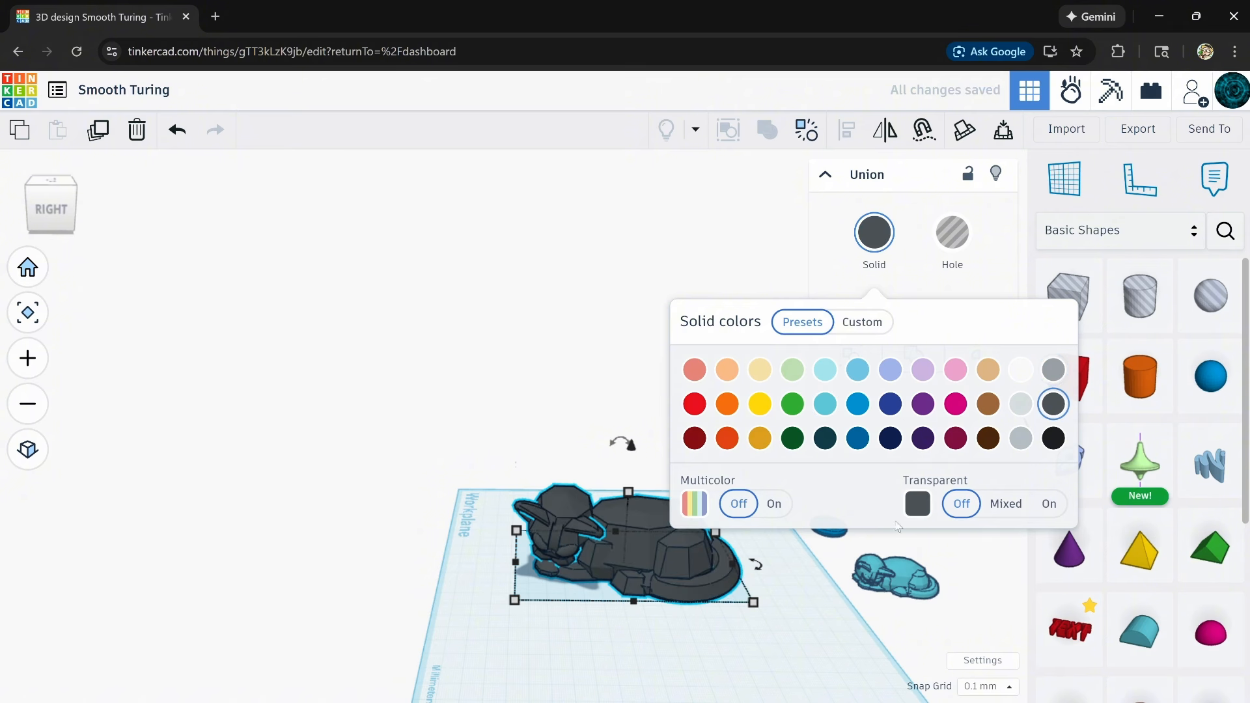
pyautogui.click(566, 663)
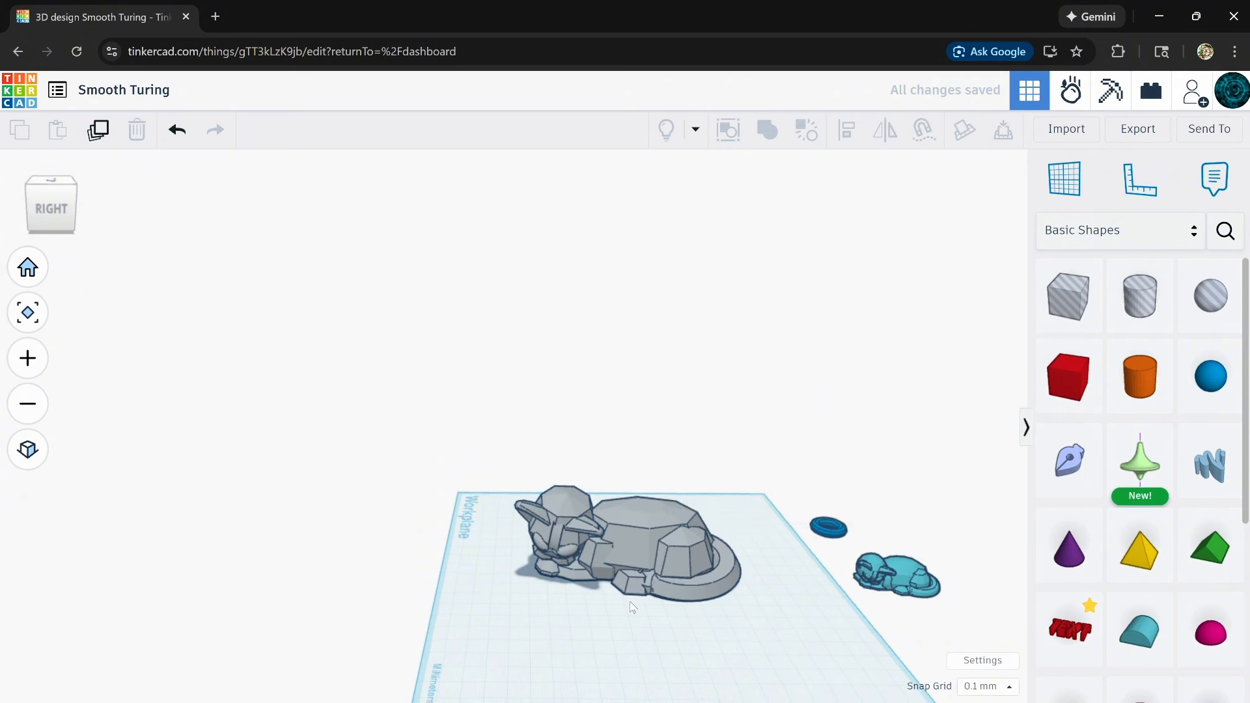
pyautogui.moveTo(566, 663); pyautogui.dragTo(656, 609, button='right')
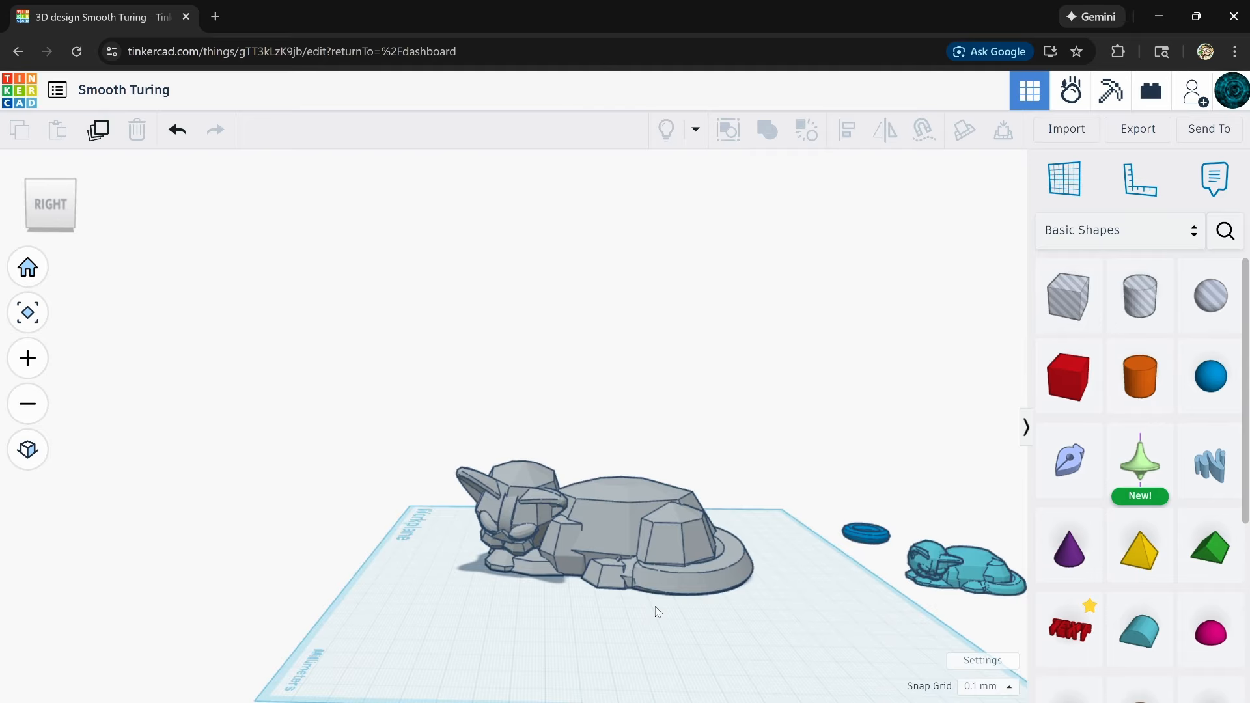
pyautogui.scroll(5, 565, 564)
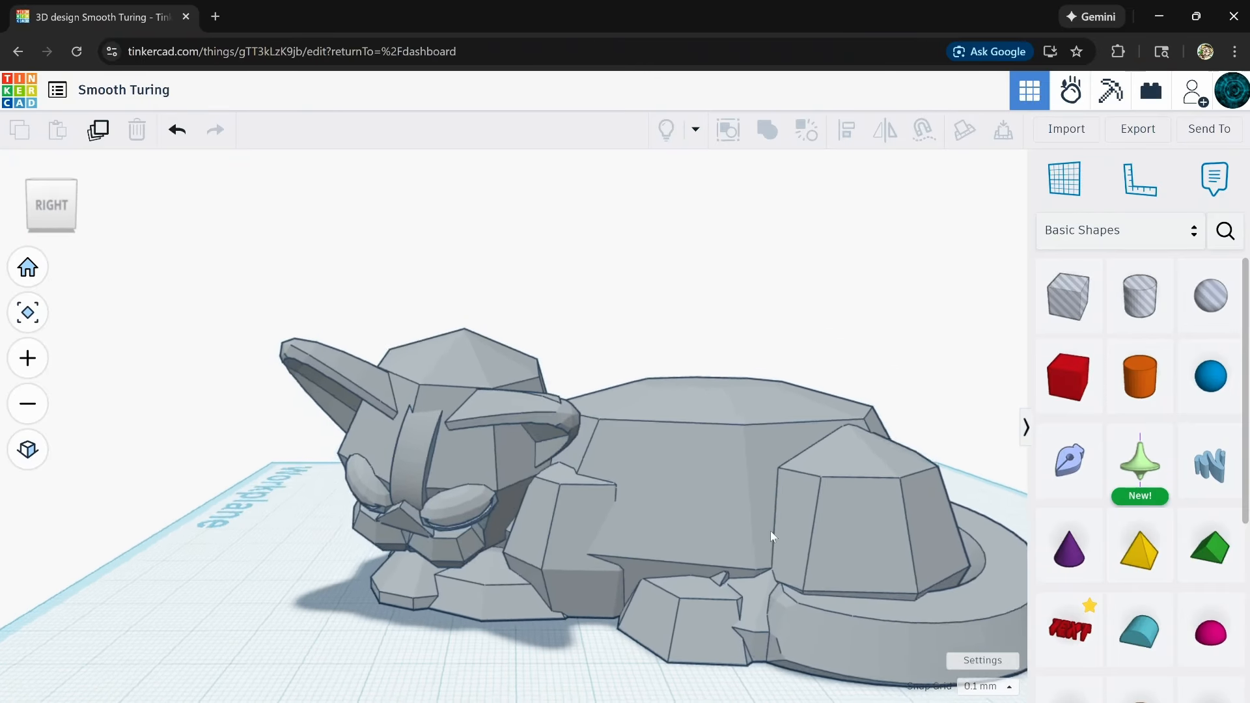
pyautogui.scroll(-5, 771, 530)
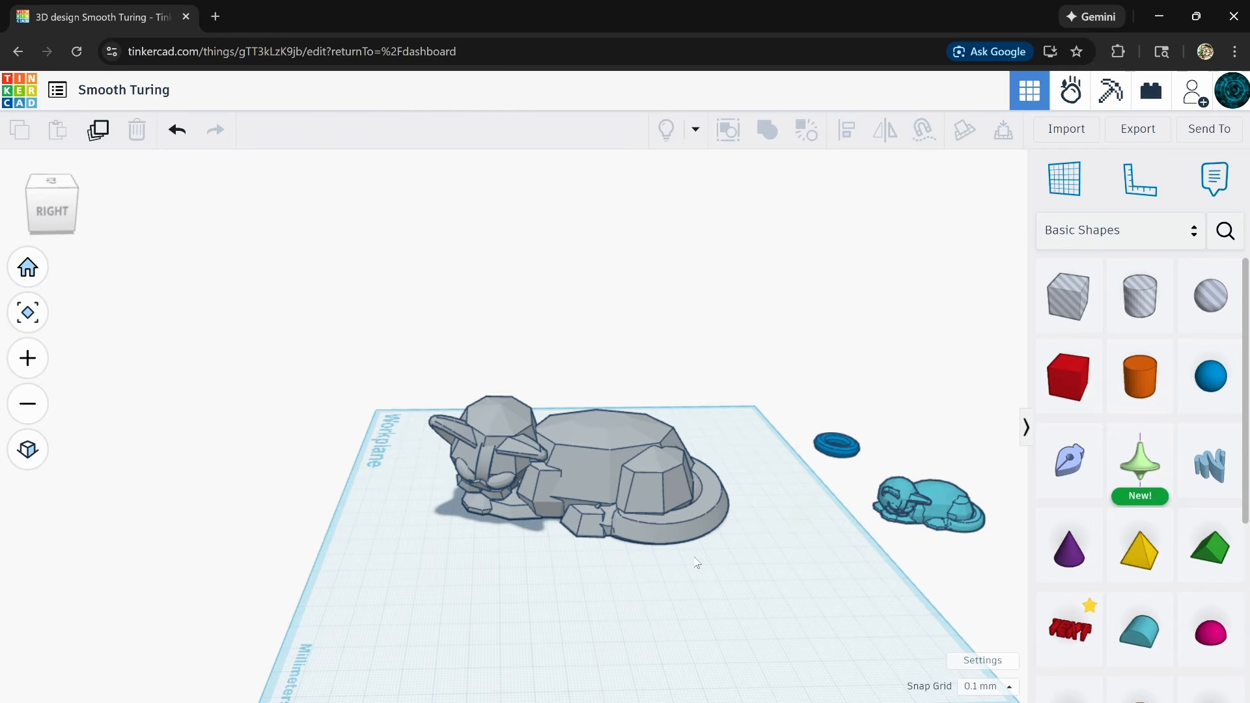
# - Move the enlarged grey cat about 113.8 mm back to the far edge of the workplane
pyautogui.moveTo(766, 424); pyautogui.dragTo(430, 554)
pyautogui.moveTo(594, 465); pyautogui.dragTo(599, 377)
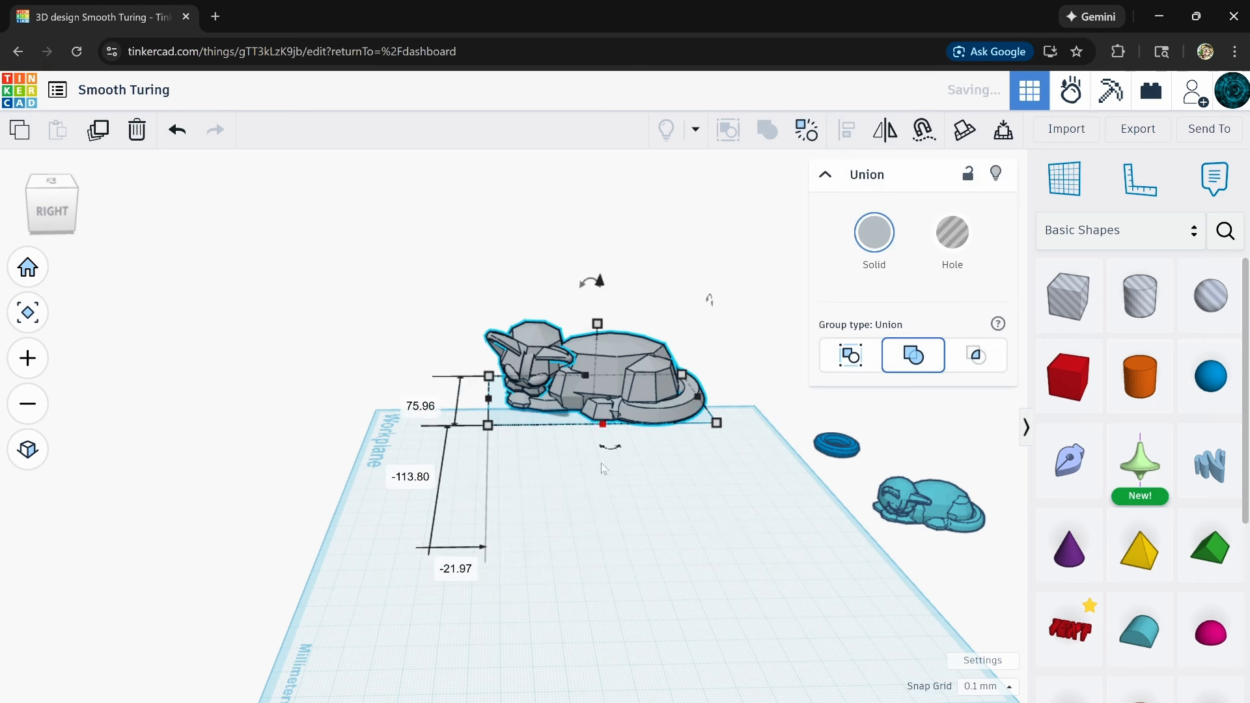
pyautogui.click(609, 542)
pyautogui.moveTo(610, 542)
pyautogui.mouseDown(button='right')
pyautogui.moveTo(615, 499)
pyautogui.moveTo(609, 547)
pyautogui.mouseUp(button='right')
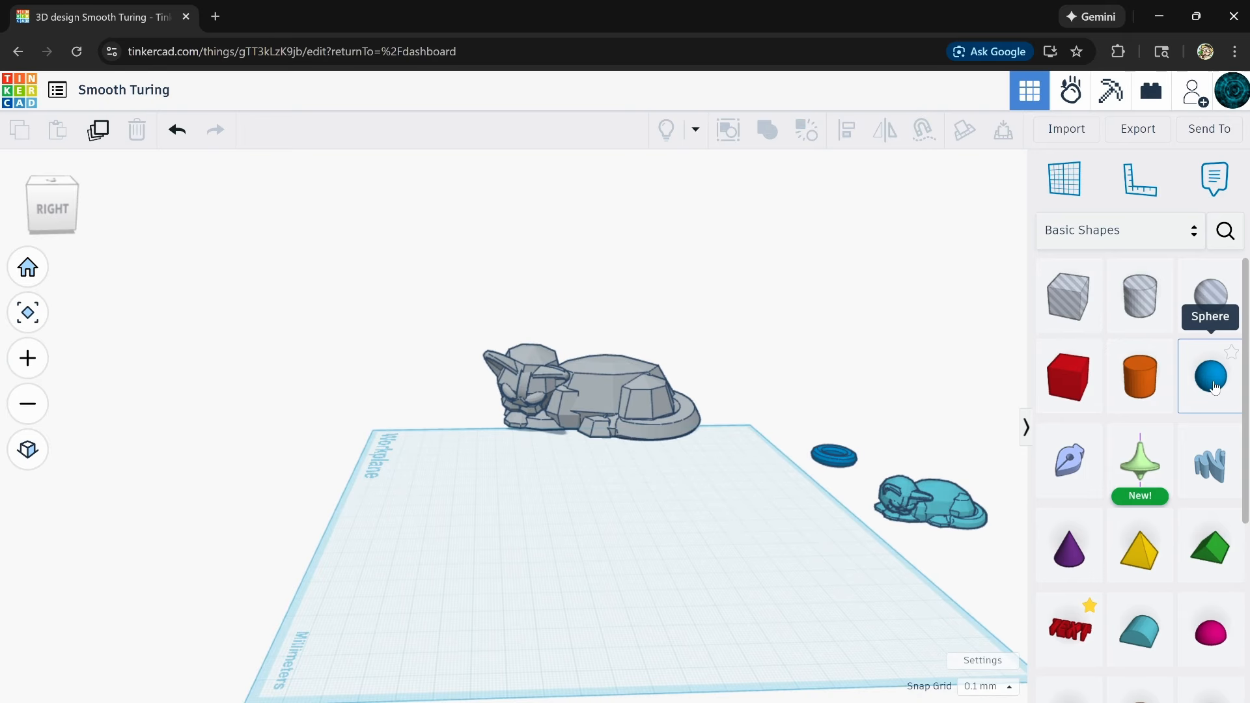
# - Place a sphere in the middle of the workplane and colour it solid green
pyautogui.moveTo(1216, 387); pyautogui.dragTo(584, 542)
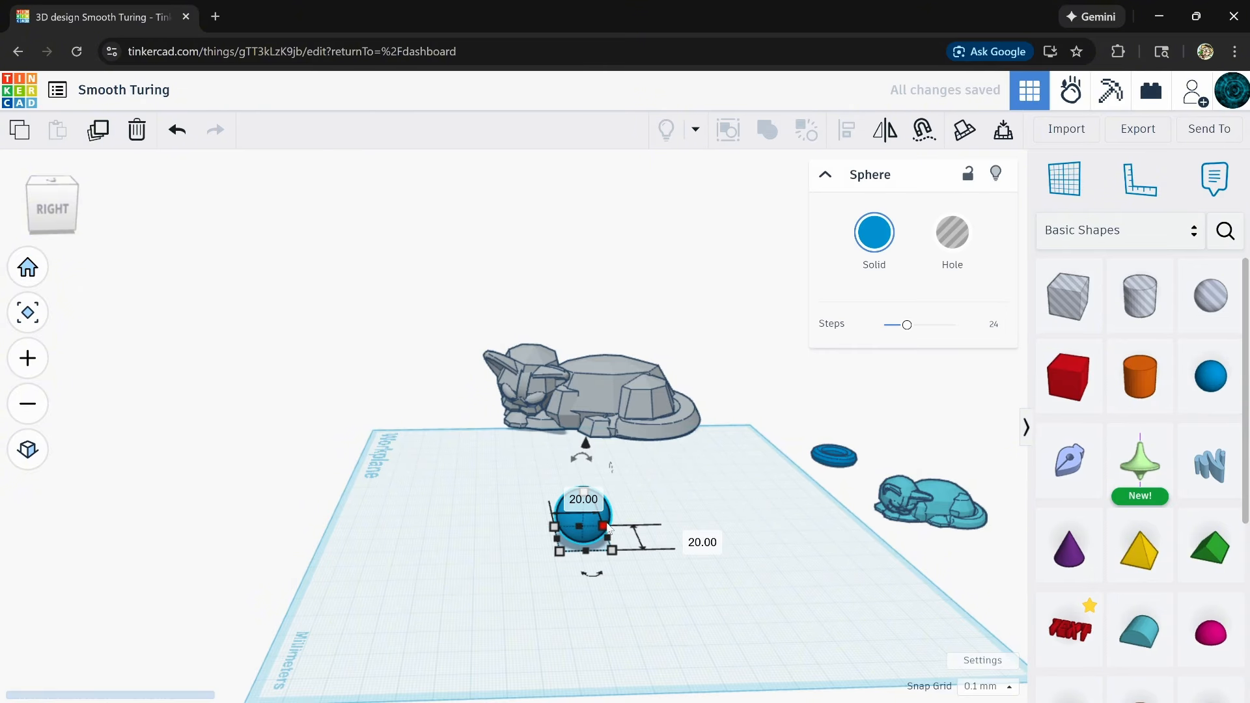
pyautogui.click(874, 247)
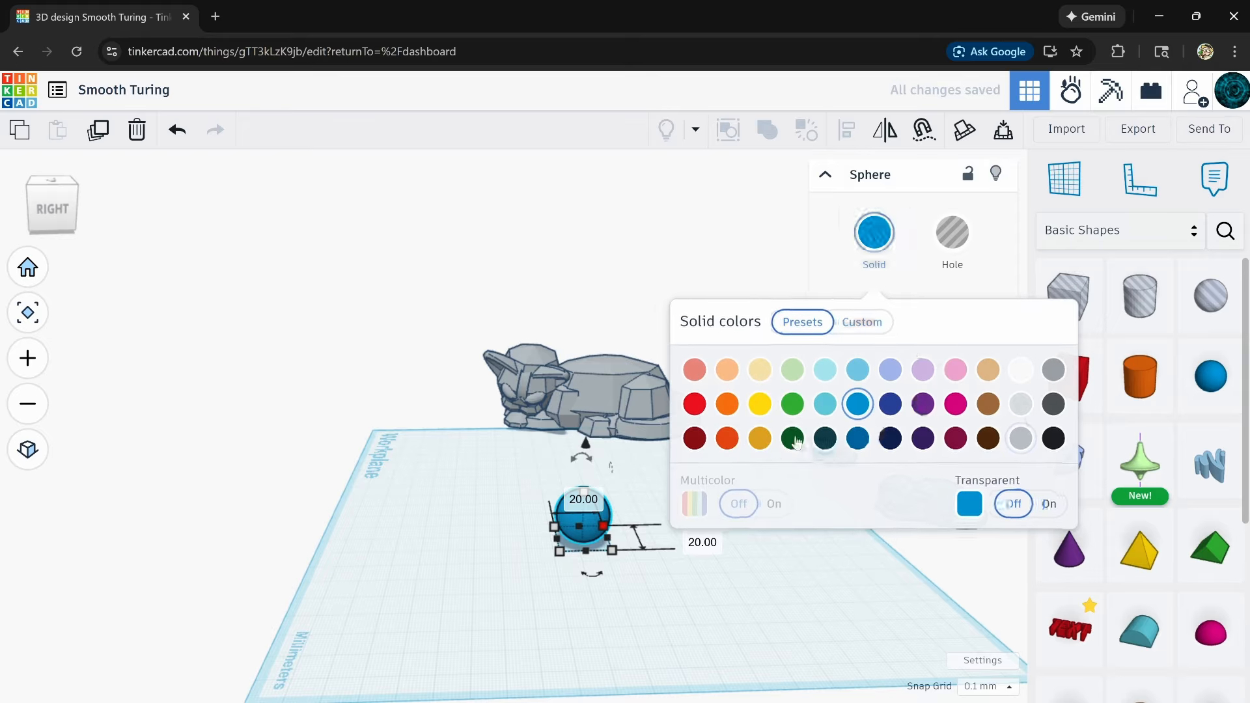
pyautogui.click(792, 404)
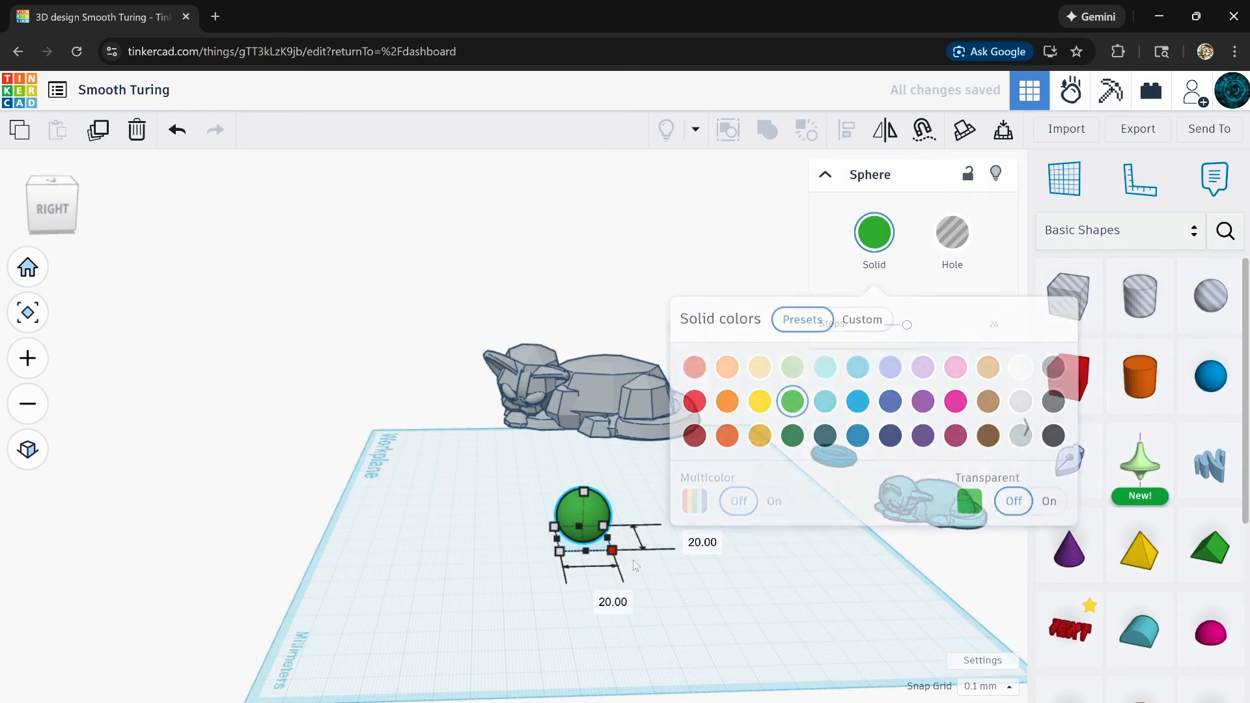
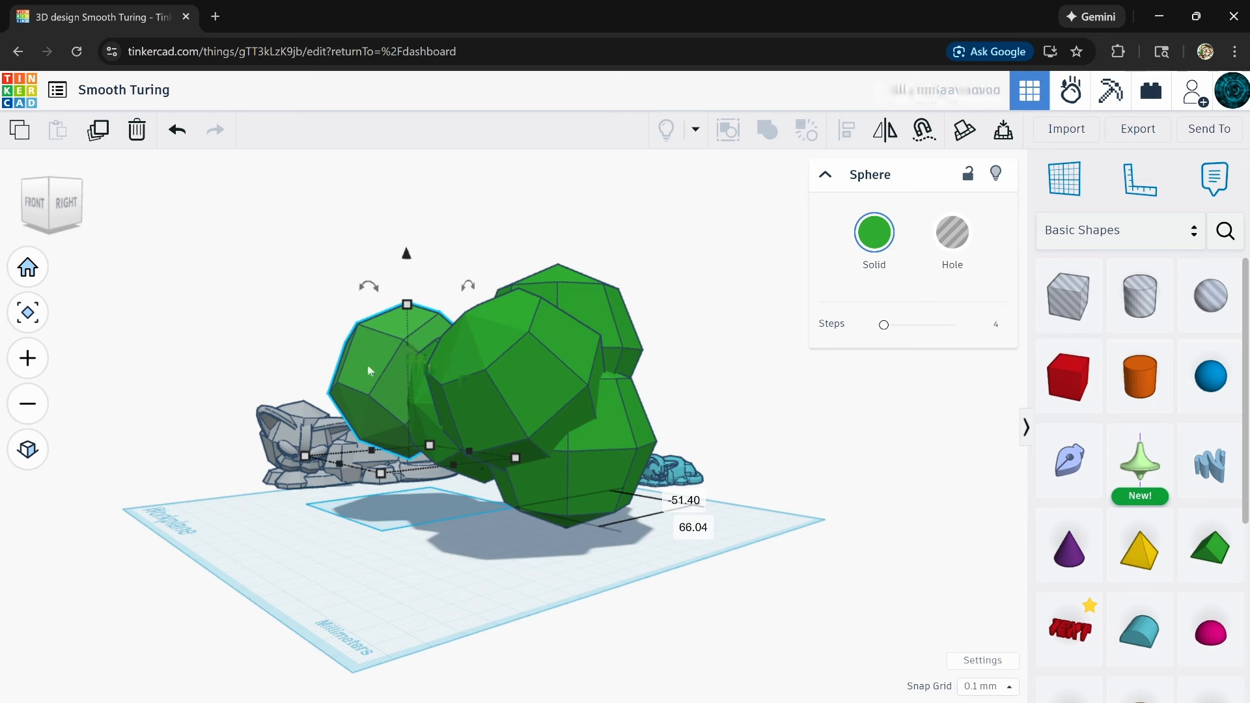
# - Move the selected green sphere about 35.9 mm across and 12.9 mm along to the cluster's lower front, and raise it slightly
pyautogui.moveTo(482, 416); pyautogui.dragTo(534, 349, button='right')
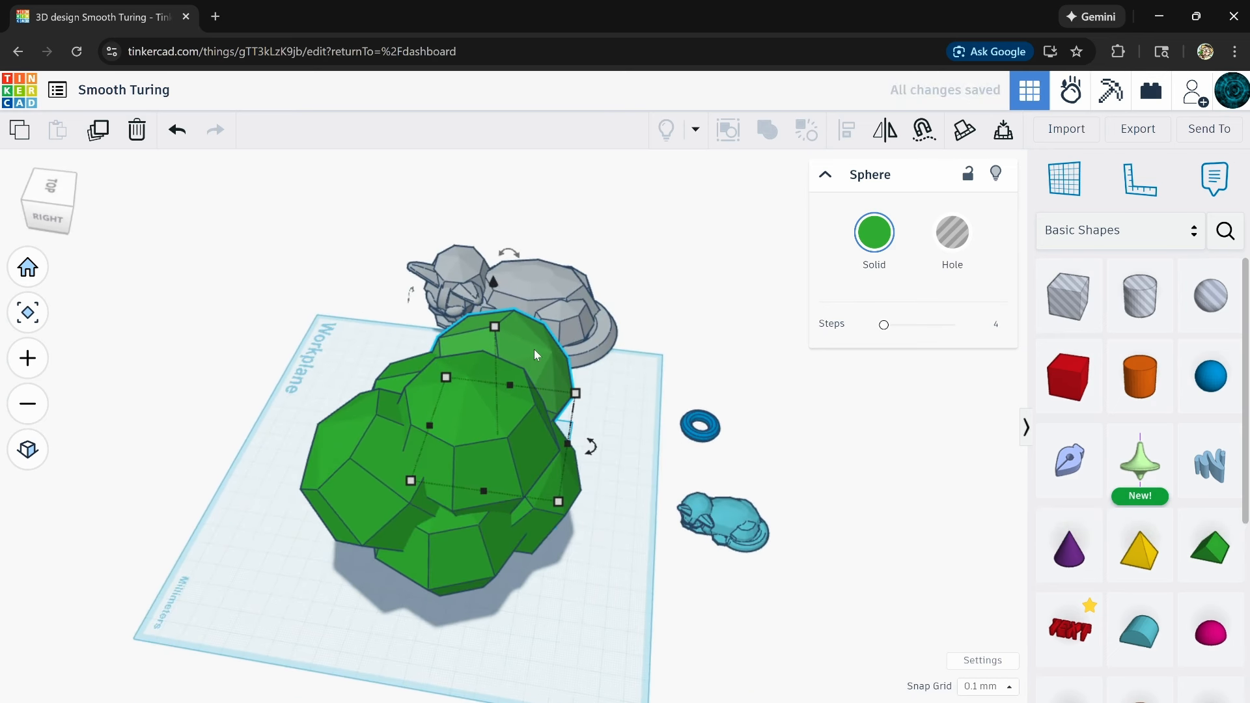
pyautogui.moveTo(534, 349); pyautogui.dragTo(401, 370)
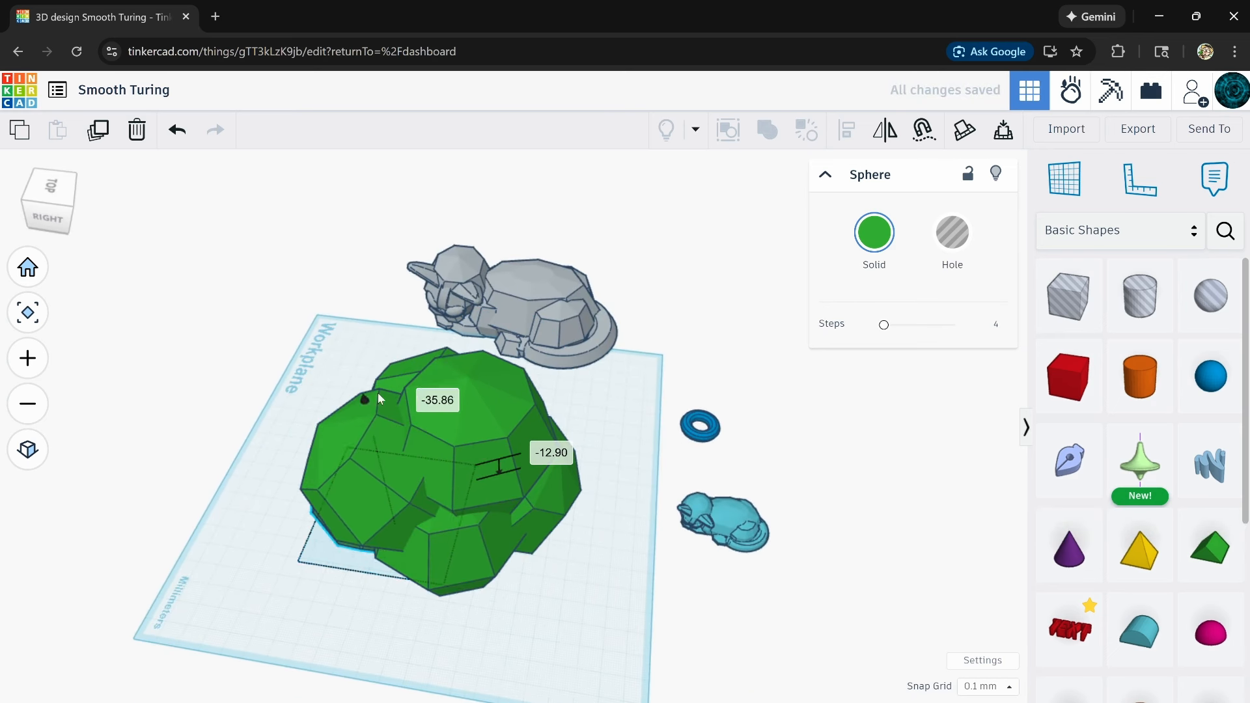
pyautogui.moveTo(379, 392); pyautogui.dragTo(430, 456, button='right')
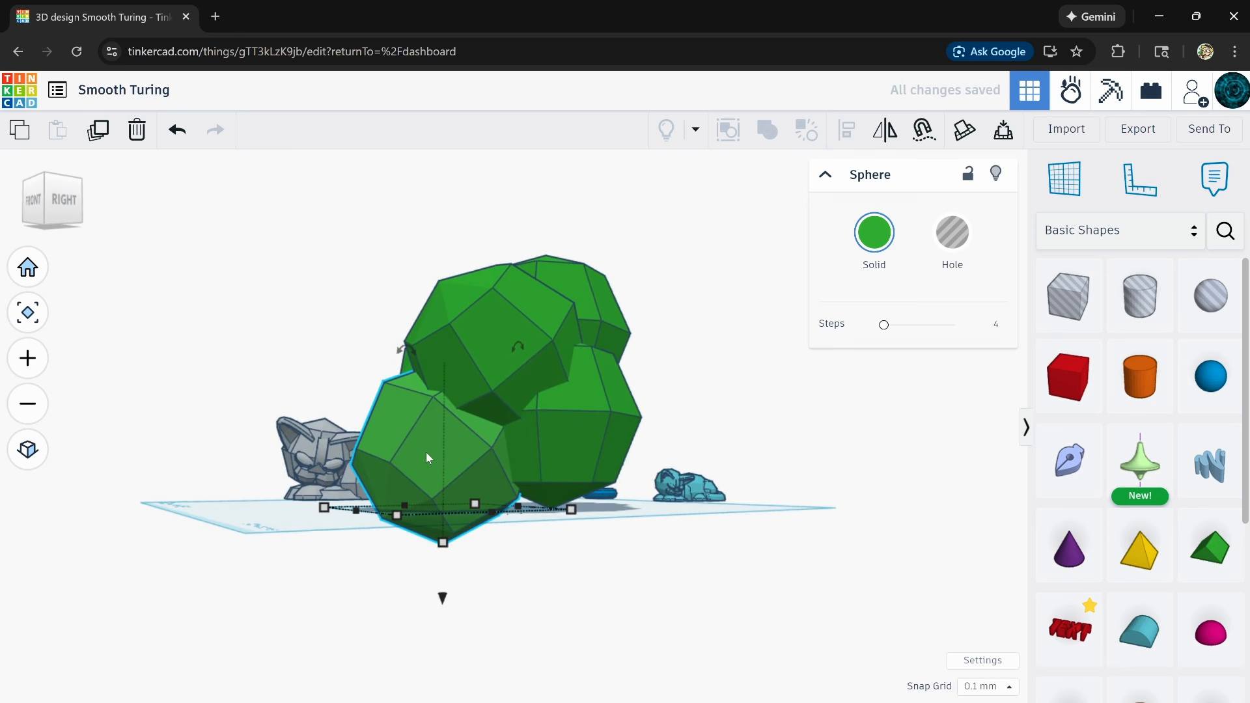
pyautogui.hotkey('ctrl', 'Up')
pyautogui.hotkey('ctrl', 'Up')
pyautogui.hotkey('ctrl', 'Up')
pyautogui.hotkey('ctrl', 'Up')
pyautogui.hotkey('ctrl', 'Up')
pyautogui.hotkey('ctrl', 'Up')
pyautogui.hotkey('ctrl', 'Up')
pyautogui.hotkey('ctrl', 'Up')
pyautogui.hotkey('ctrl', 'Up')
pyautogui.hotkey('ctrl', 'Up')
pyautogui.hotkey('ctrl', 'Up')
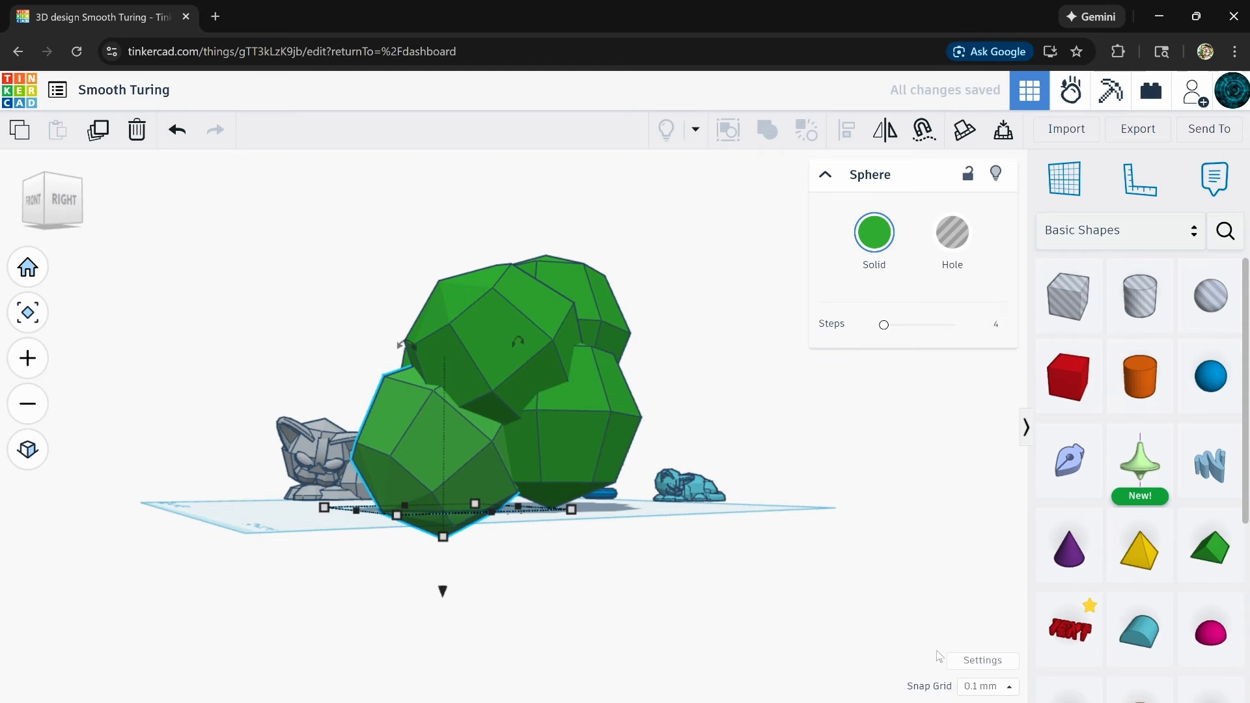
# - Set the snap grid to 1.0 mm, and raise and nudge the low green sphere further into the cluster
pyautogui.click(1008, 694)
pyautogui.click(980, 589)
pyautogui.hotkey('ctrl', 'Up')
pyautogui.hotkey('ctrl', 'Up')
pyautogui.hotkey('ctrl', 'Up')
pyautogui.hotkey('ctrl', 'Up')
pyautogui.hotkey('ctrl', 'Up')
pyautogui.hotkey('ctrl', 'Up')
pyautogui.press('Right')
pyautogui.press('Right')
pyautogui.press('Right')
pyautogui.press('Right')
pyautogui.press('Right')
pyautogui.press('Right')
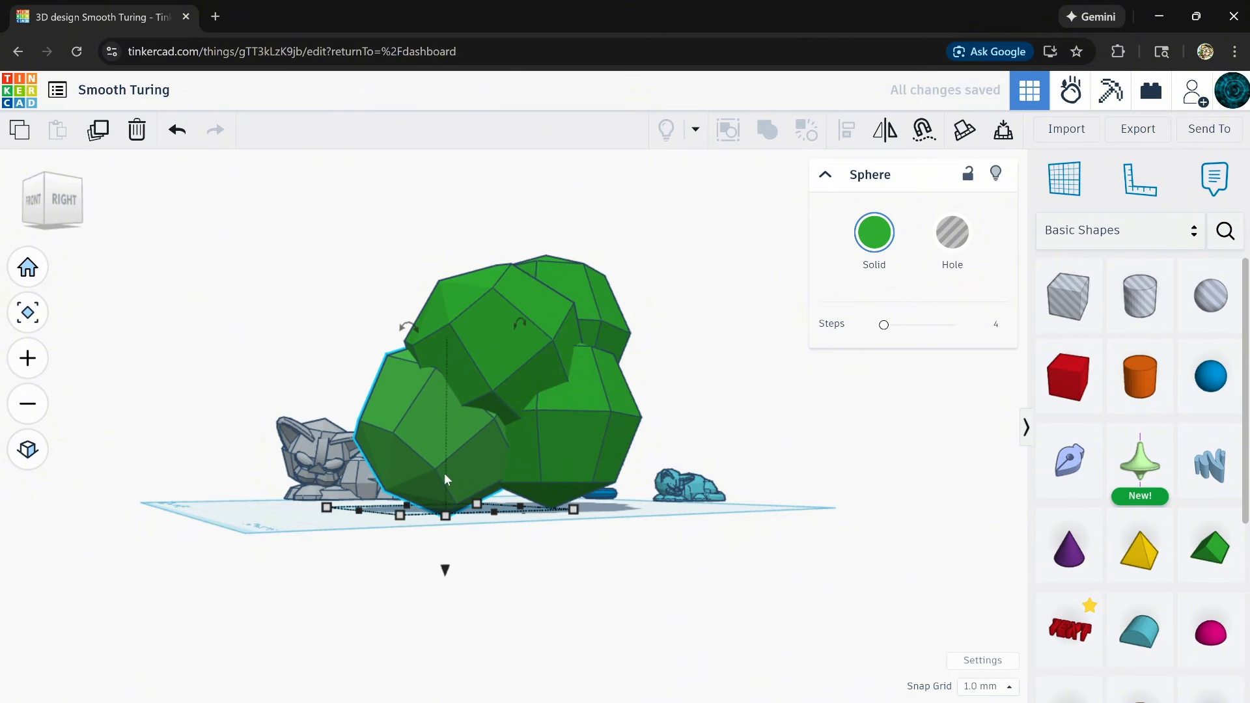
# - Add a paraboloid beside the workplane and stretch it to 43 mm tall
pyautogui.moveTo(672, 578); pyautogui.dragTo(631, 605, button='right')
pyautogui.scroll(-5, 631, 604)
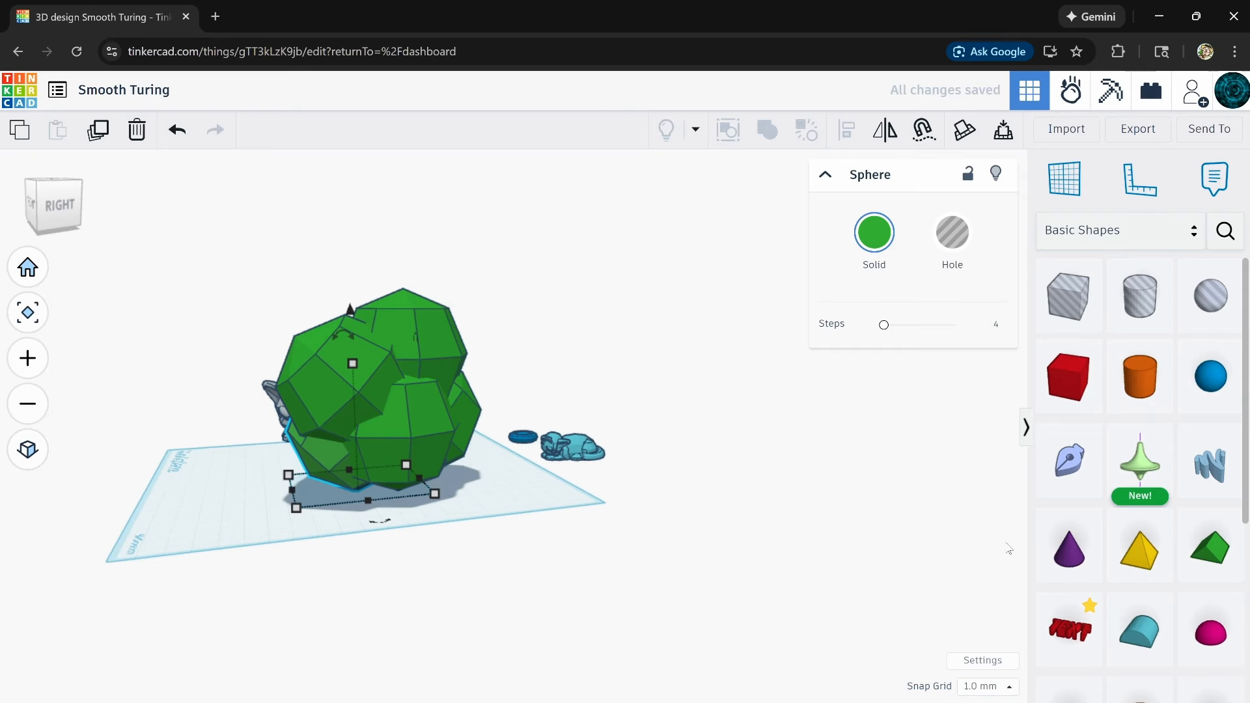
pyautogui.scroll(-5, 1162, 560)
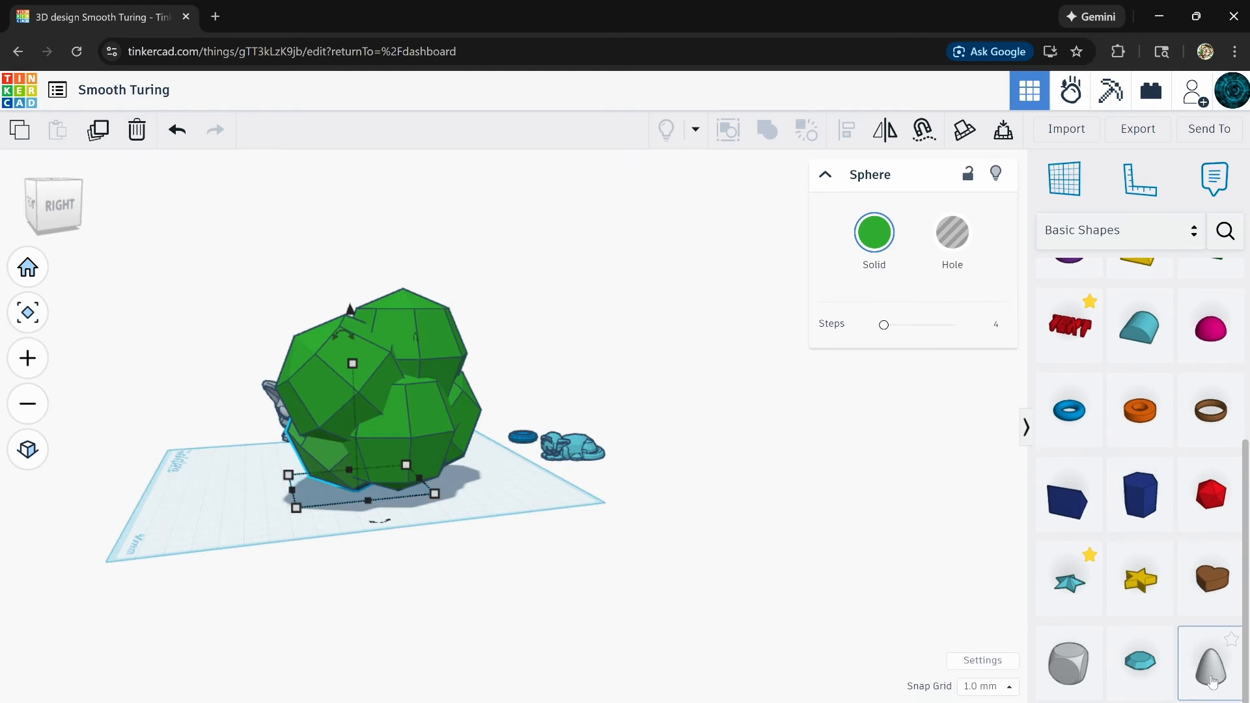
pyautogui.moveTo(1213, 681); pyautogui.dragTo(539, 585)
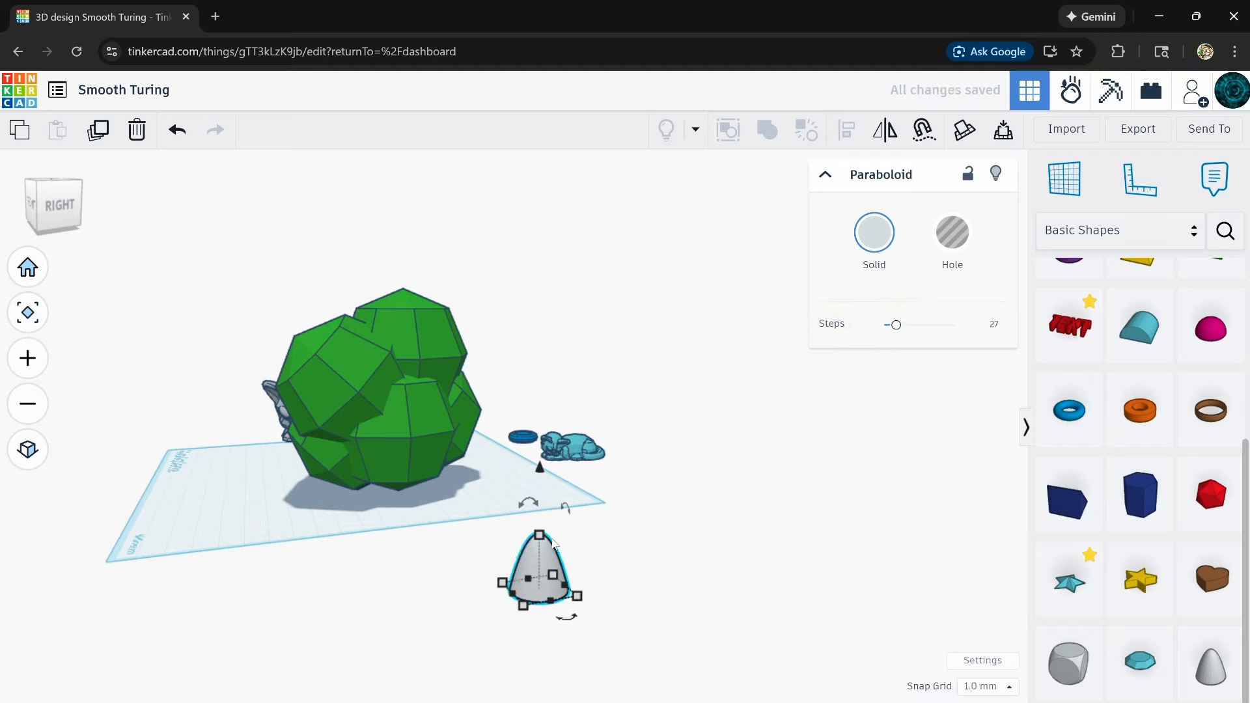
pyautogui.moveTo(539, 536); pyautogui.dragTo(538, 472)
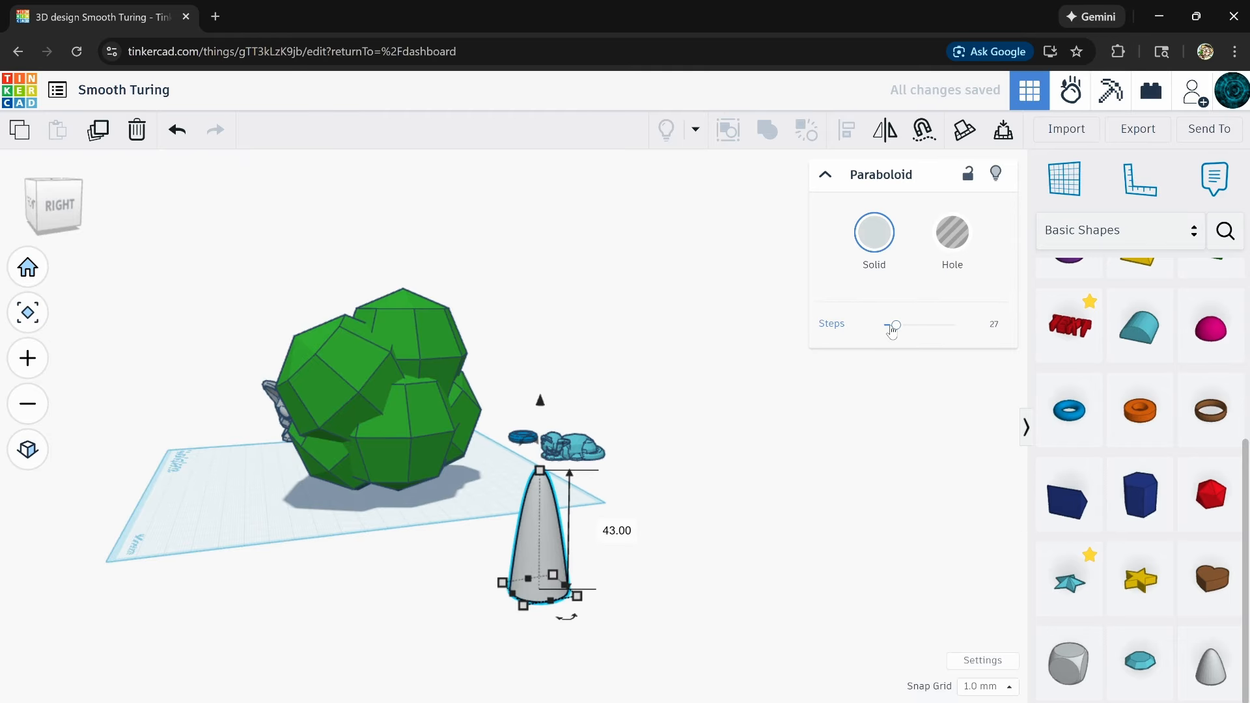
# - Set the paraboloid's steps to 4 for a coarse four-sided trunk shape
pyautogui.moveTo(889, 327); pyautogui.dragTo(883, 324)
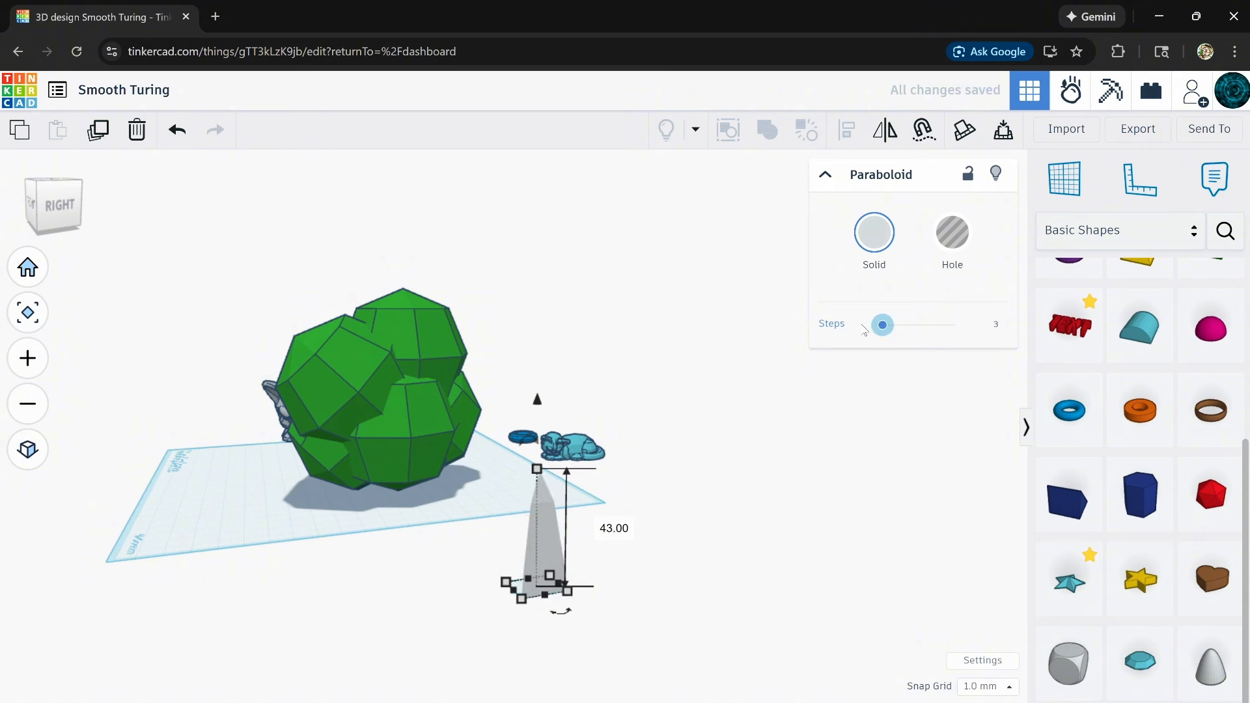
pyautogui.moveTo(625, 557); pyautogui.dragTo(531, 559, button='right')
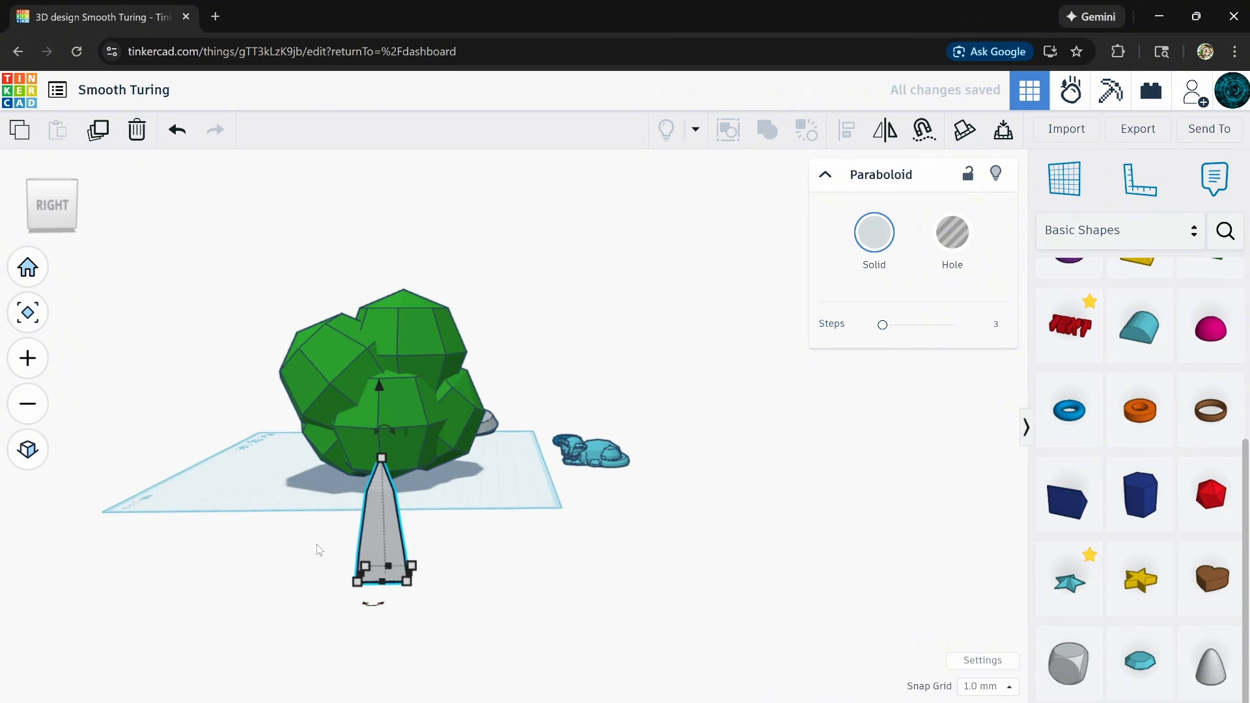
pyautogui.scroll(1, 318, 545)
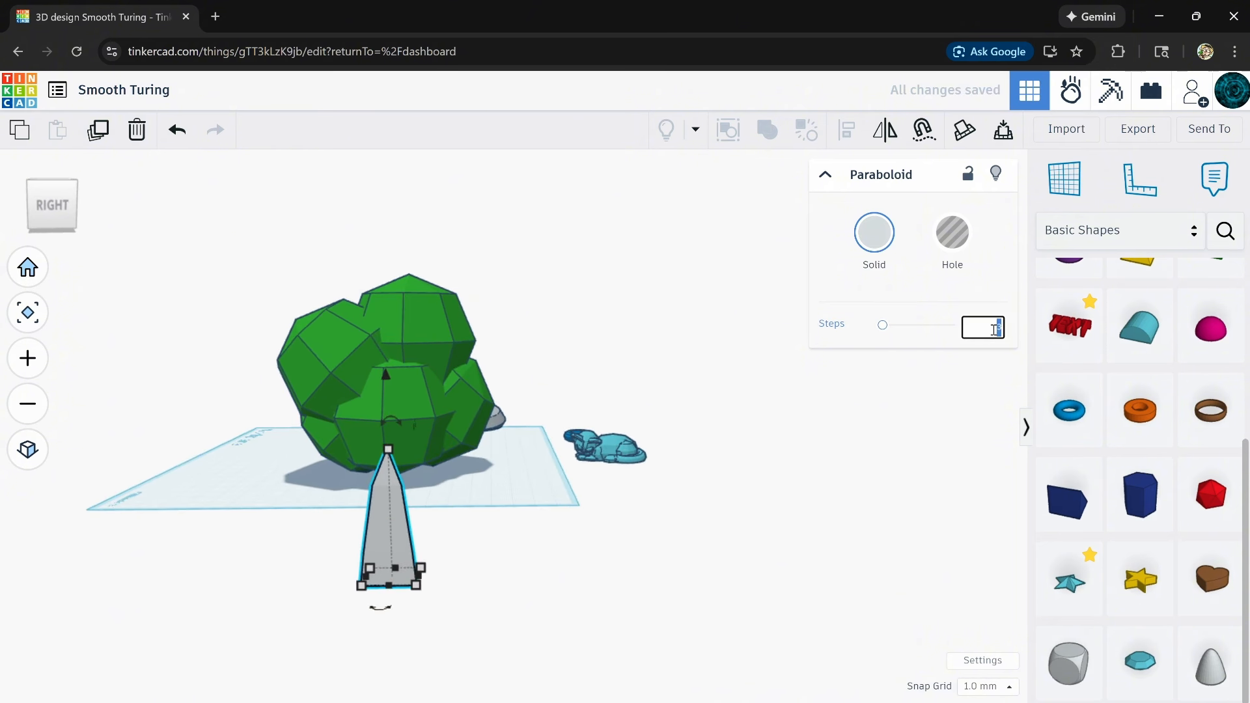
pyautogui.write('4')
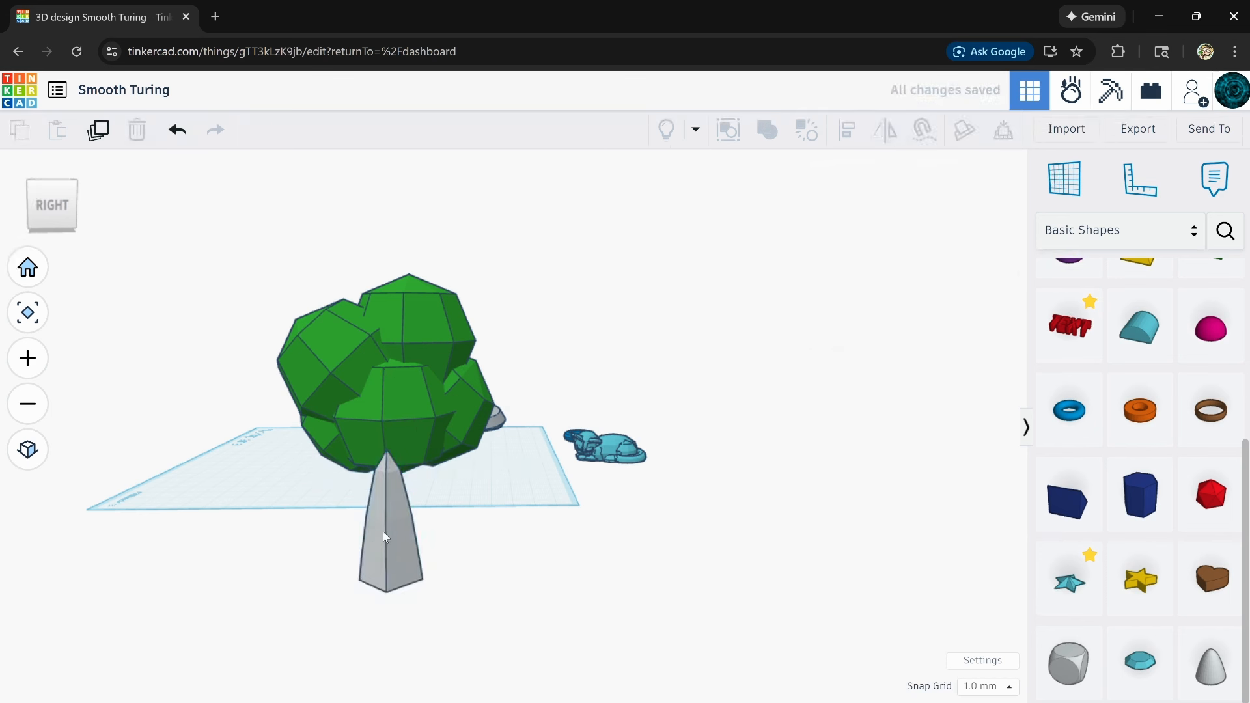
# - Move the paraboloid about 28 mm toward the green cluster and recolour it solid brown
pyautogui.moveTo(382, 530); pyautogui.dragTo(384, 502)
pyautogui.click(884, 243)
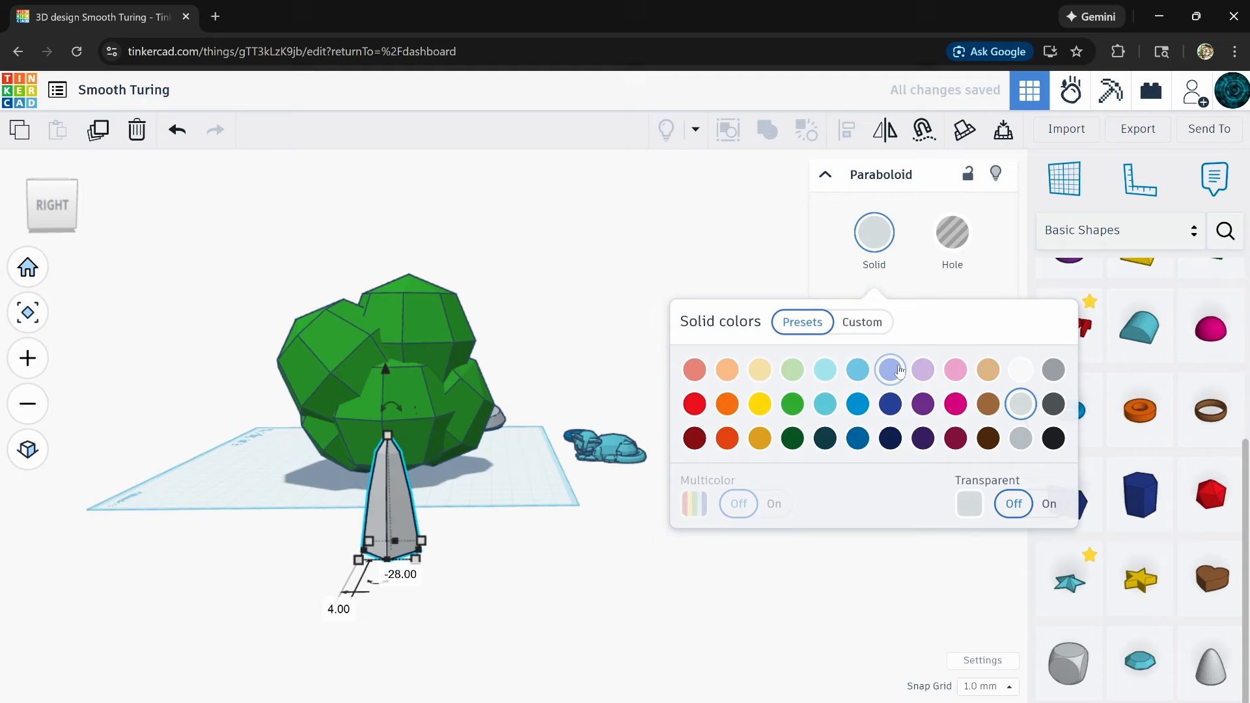
pyautogui.click(989, 409)
# - Scale the brown trunk up proportionally to 76 mm tall and move it about 76.7 mm onto the workplane
pyautogui.moveTo(389, 434); pyautogui.dragTo(385, 362)
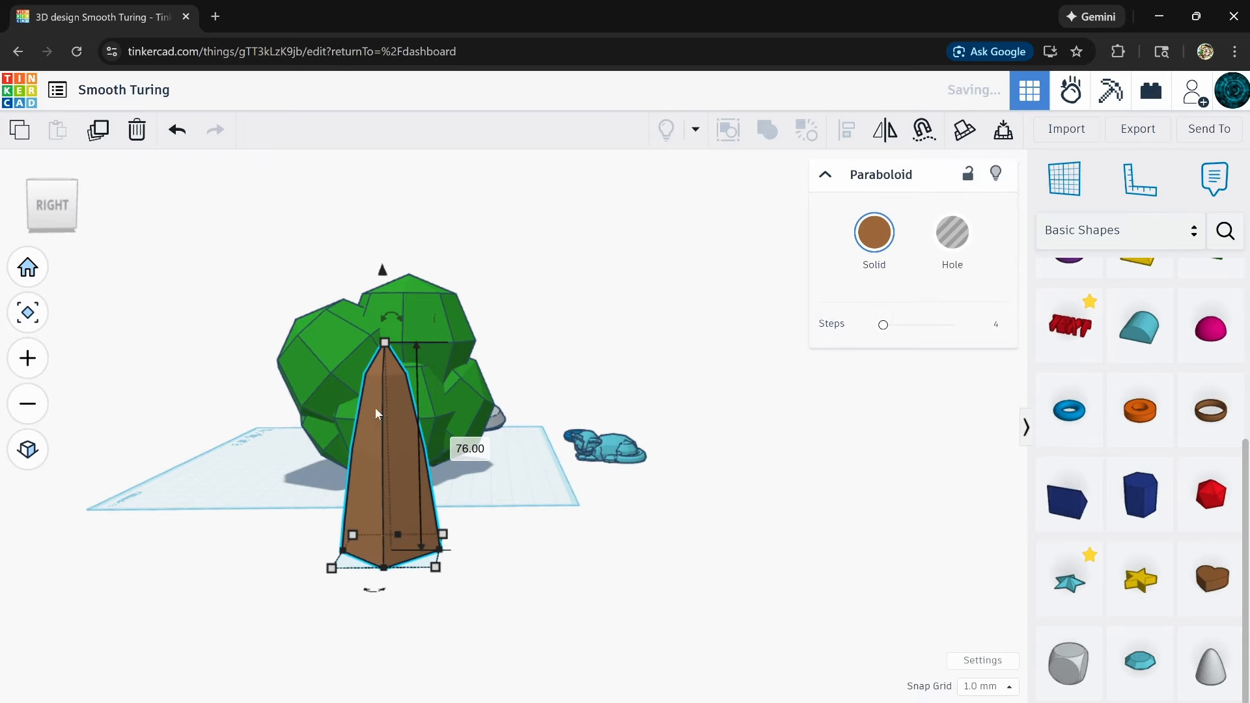
pyautogui.moveTo(374, 407); pyautogui.dragTo(366, 451)
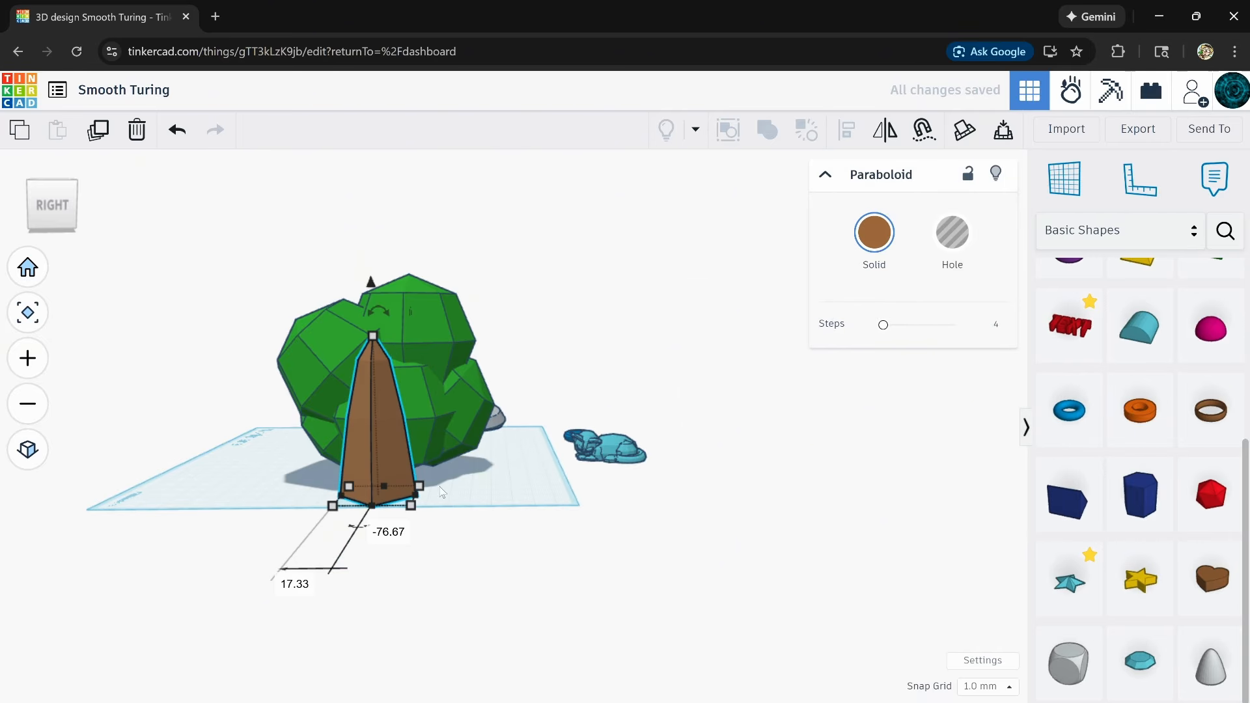
# - Group the green spheres into one foliage shape and raise it well above the workplane
pyautogui.moveTo(440, 488); pyautogui.dragTo(175, 554, button='right')
pyautogui.moveTo(461, 268); pyautogui.dragTo(378, 432)
pyautogui.hotkey('ctrl', 'g')
pyautogui.moveTo(420, 337); pyautogui.dragTo(346, 254, button='right')
pyautogui.moveTo(438, 219); pyautogui.dragTo(438, 162)
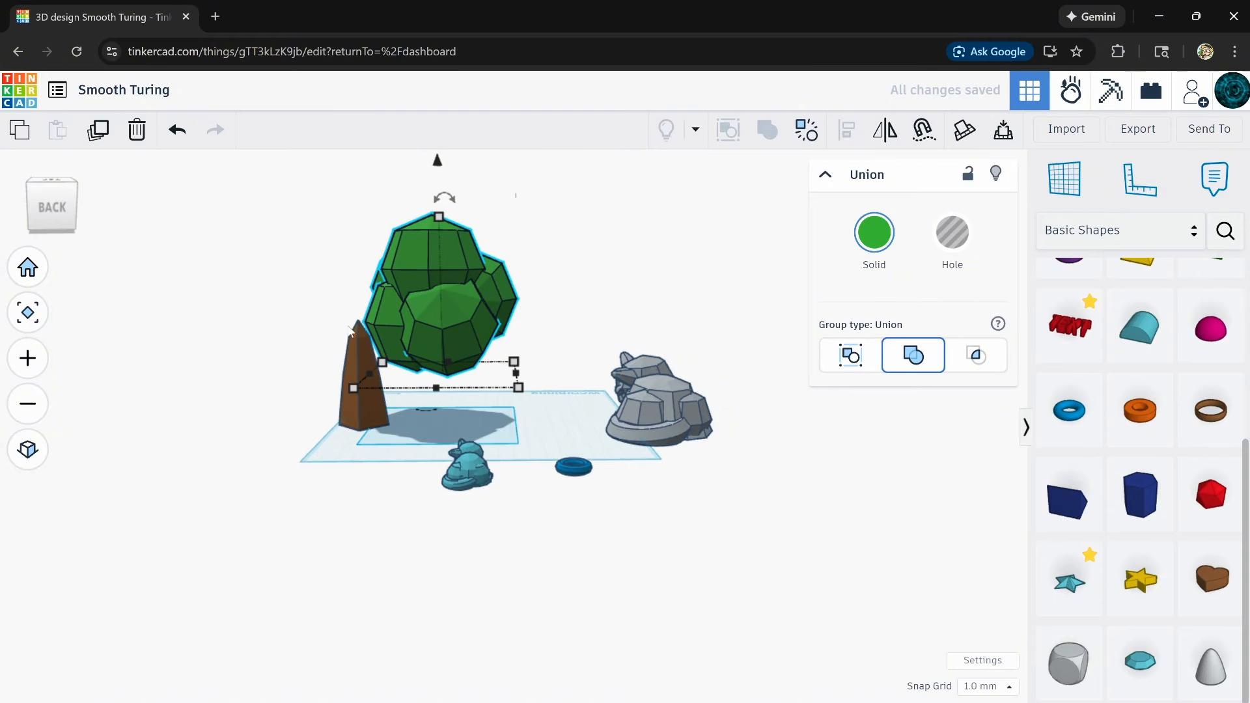
# - Nudge the raised foliage sideways over the workplane until it overlaps the top of the brown trunk
pyautogui.press('Left')
pyautogui.press('Left')
pyautogui.press('Left')
pyautogui.press('Left')
pyautogui.press('Left')
pyautogui.press('Left')
pyautogui.press('Left')
pyautogui.press('Left')
pyautogui.moveTo(352, 450); pyautogui.dragTo(451, 478, button='right')
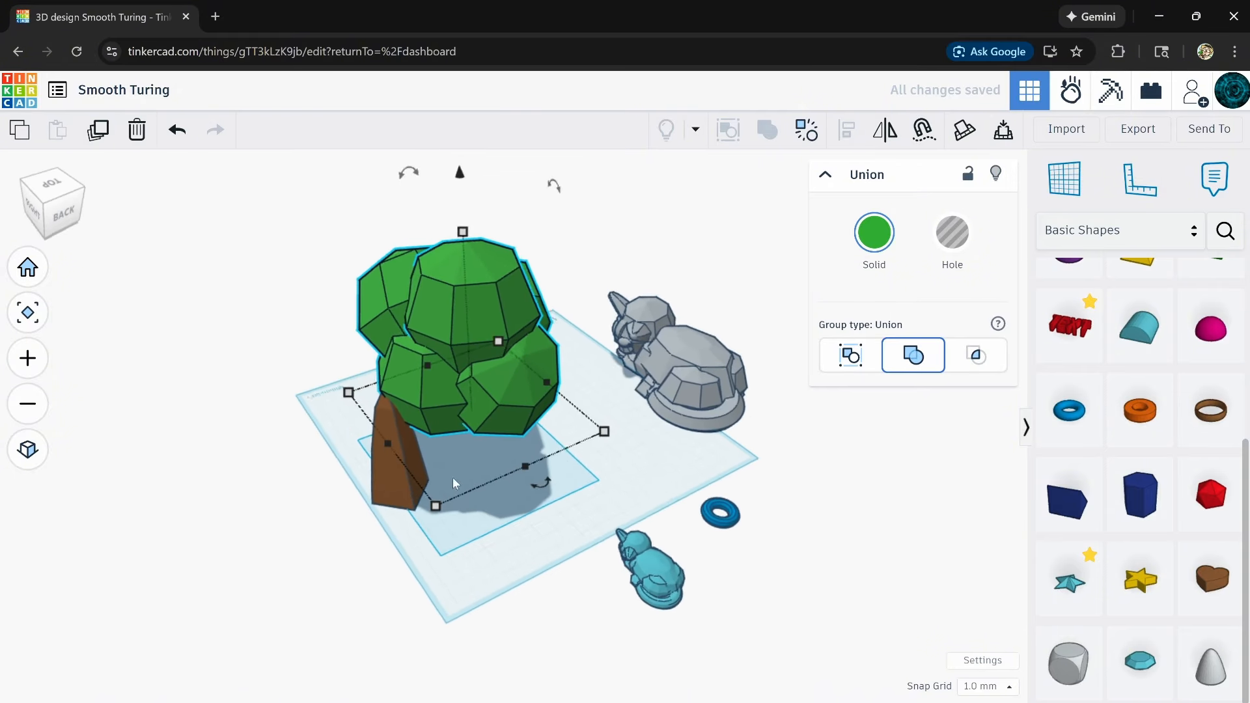
# - Select the brown trunk and examine its shape and position under the foliage from several angles
pyautogui.scroll(3, 397, 495)
pyautogui.click(402, 415)
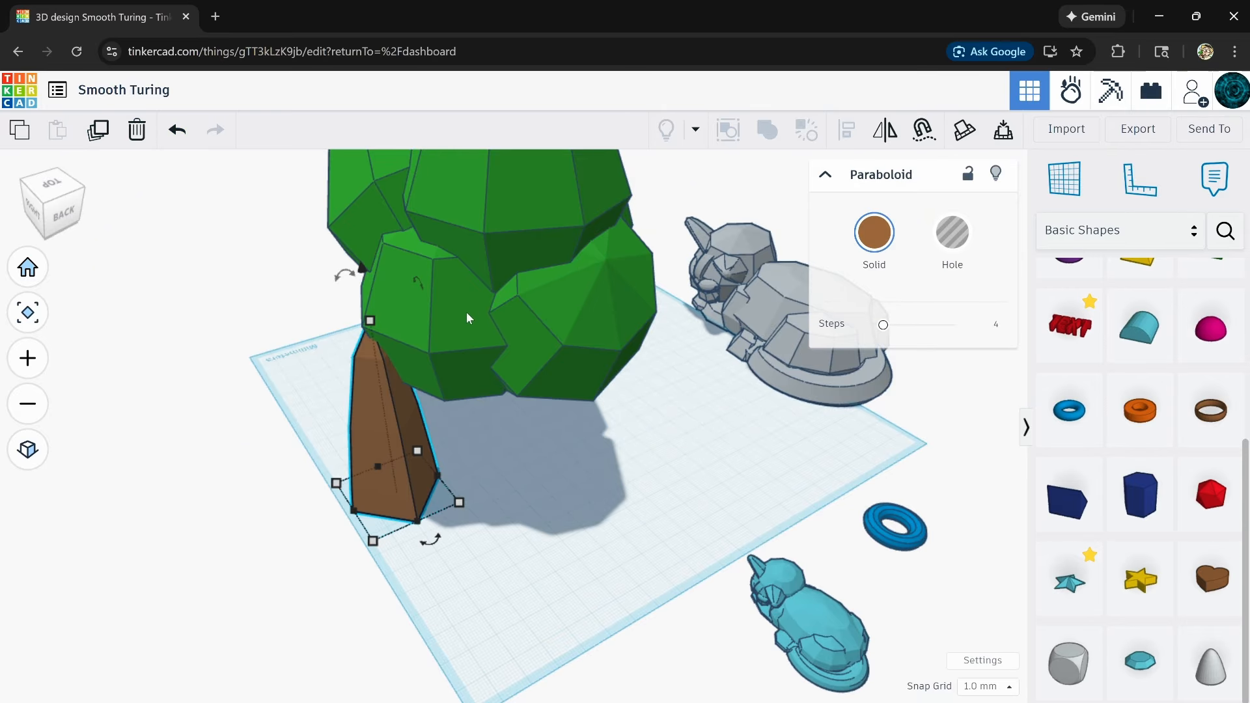
pyautogui.moveTo(491, 494); pyautogui.dragTo(465, 460, button='right')
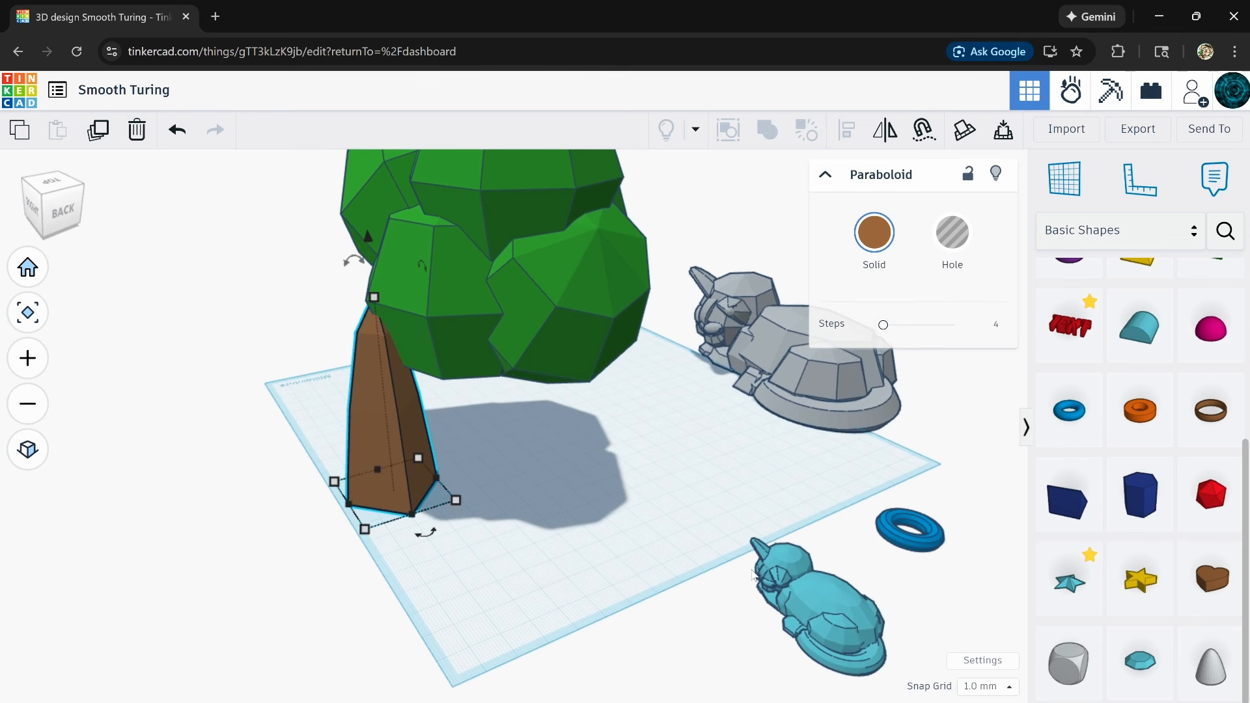
pyautogui.moveTo(753, 574); pyautogui.dragTo(873, 459, button='right')
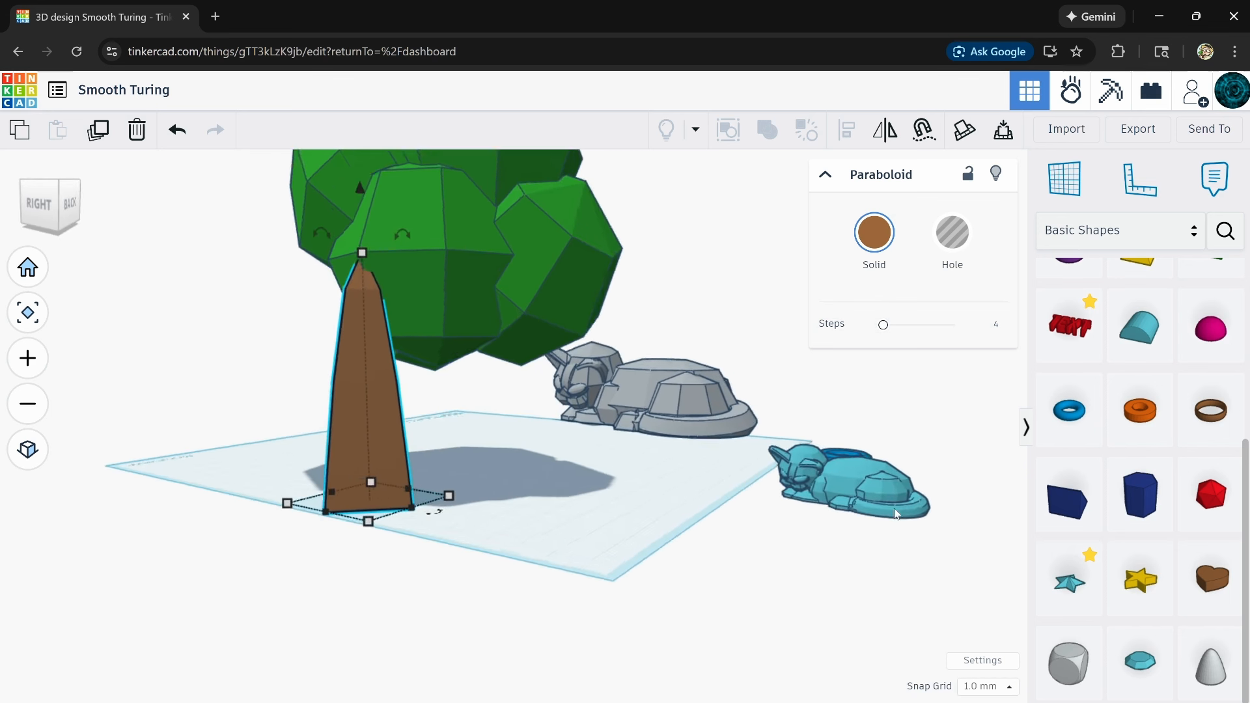
pyautogui.scroll(5, 870, 463)
pyautogui.scroll(-3, 870, 463)
pyautogui.moveTo(436, 427); pyautogui.dragTo(519, 522, button='middle')
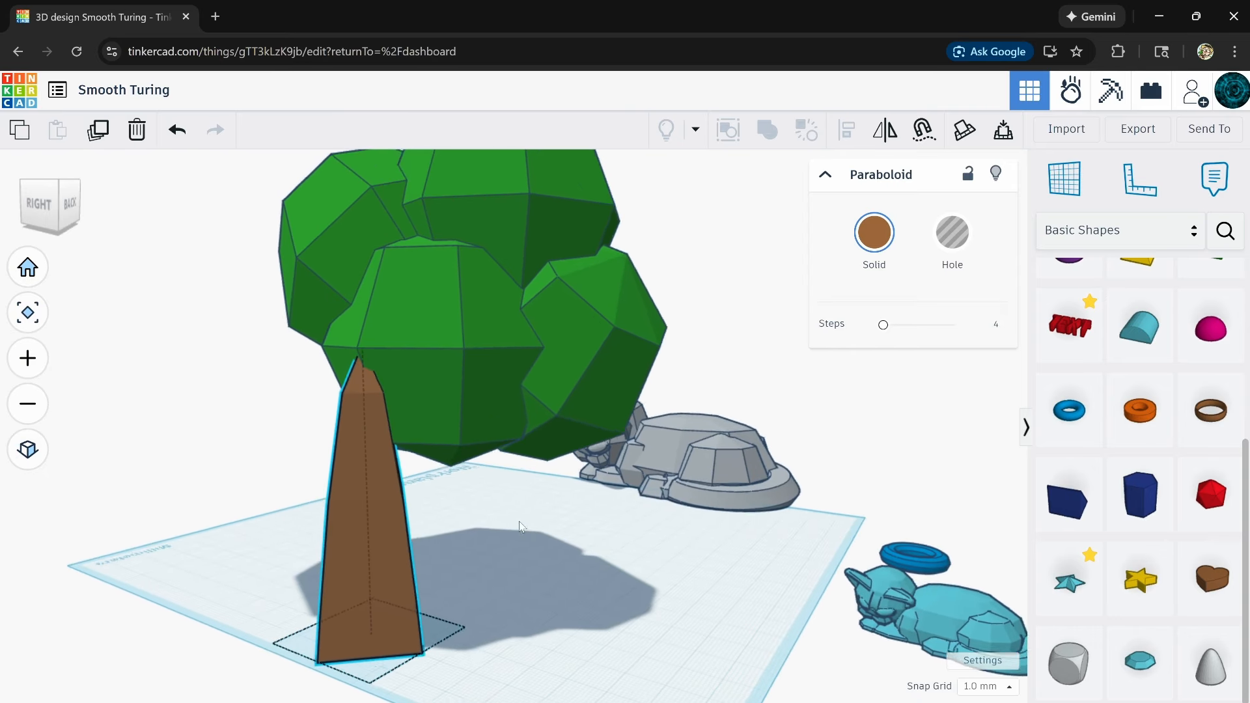
pyautogui.moveTo(519, 522); pyautogui.dragTo(293, 410, button='right')
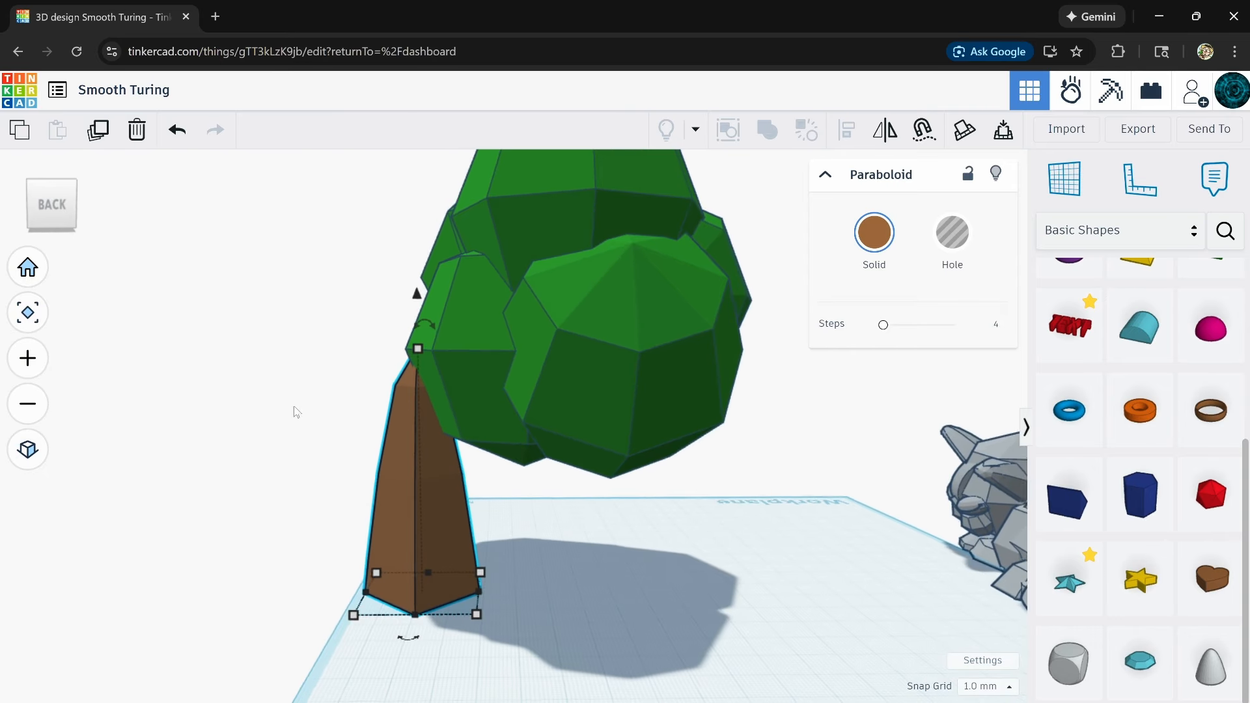
pyautogui.click(137, 131)
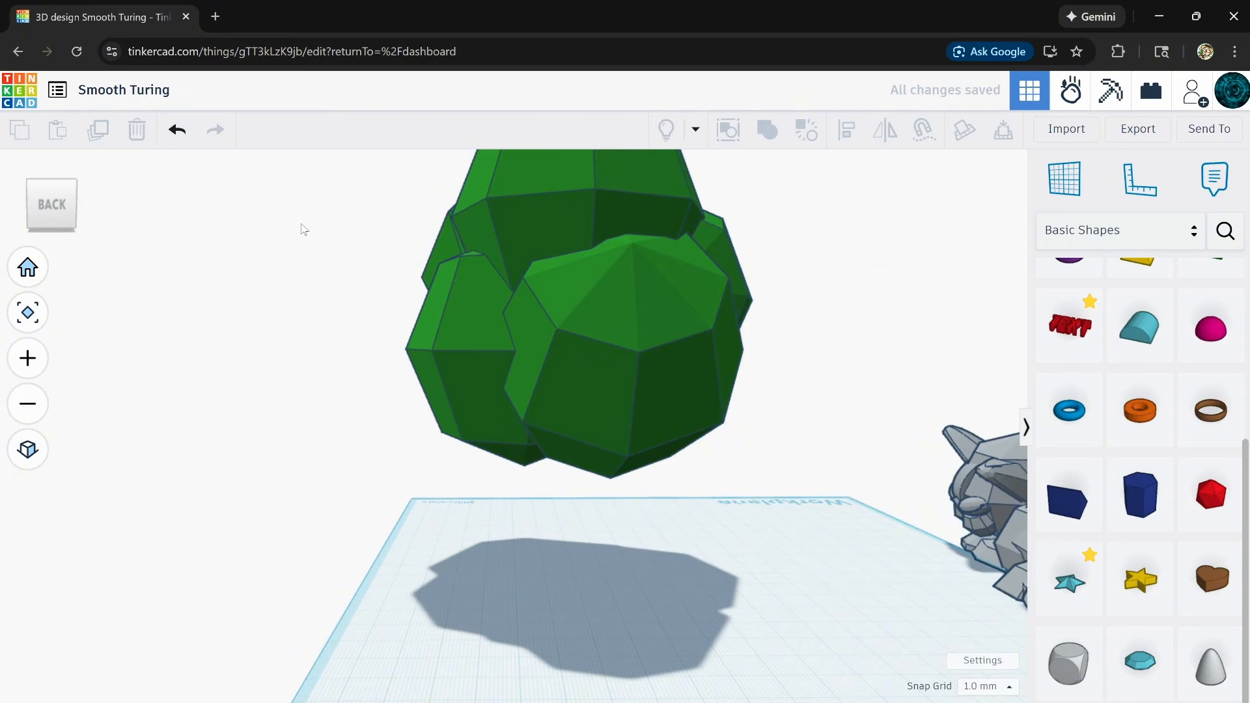
pyautogui.click(178, 129)
pyautogui.click(402, 411)
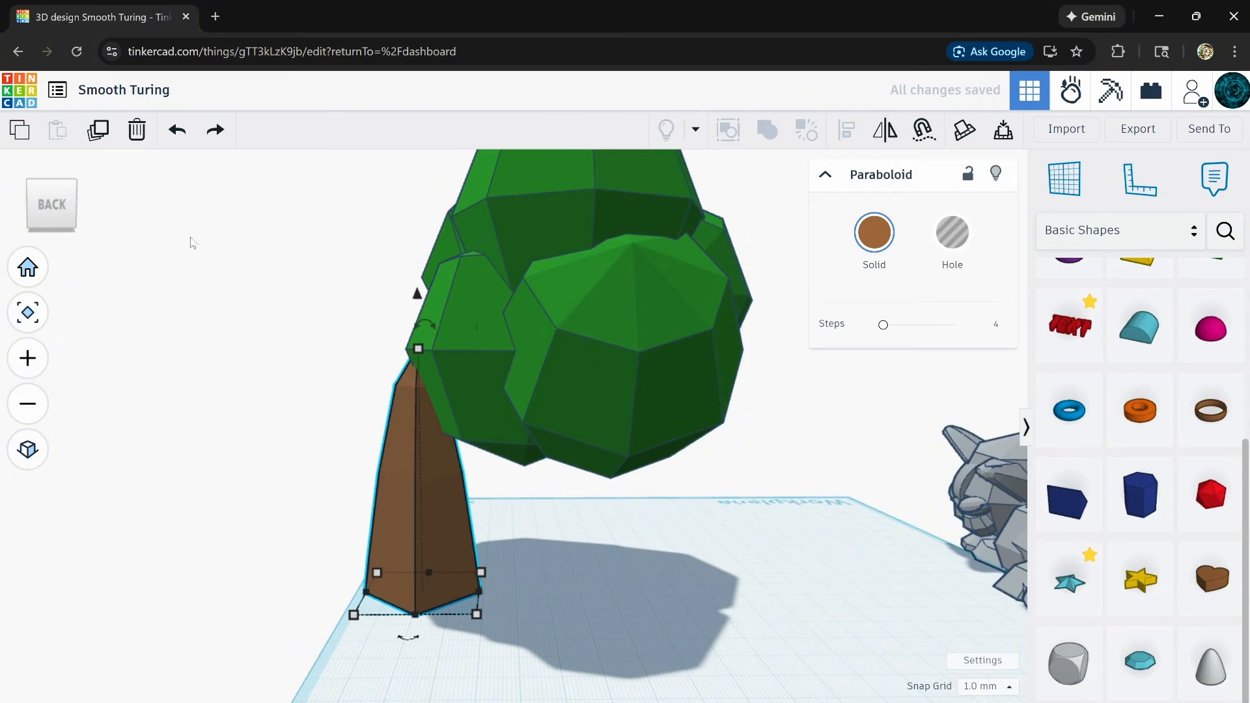
# - Duplicate the brown trunk and reshape the copy into a short, wider flare around the trunk's base
pyautogui.click(110, 140)
pyautogui.moveTo(427, 324); pyautogui.dragTo(420, 514)
pyautogui.moveTo(409, 558); pyautogui.dragTo(447, 565, button='right')
pyautogui.moveTo(378, 545)
pyautogui.mouseDown()
pyautogui.moveTo(377, 511)
pyautogui.moveTo(379, 530)
pyautogui.mouseUp()
pyautogui.moveTo(474, 596); pyautogui.dragTo(320, 577, button='right')
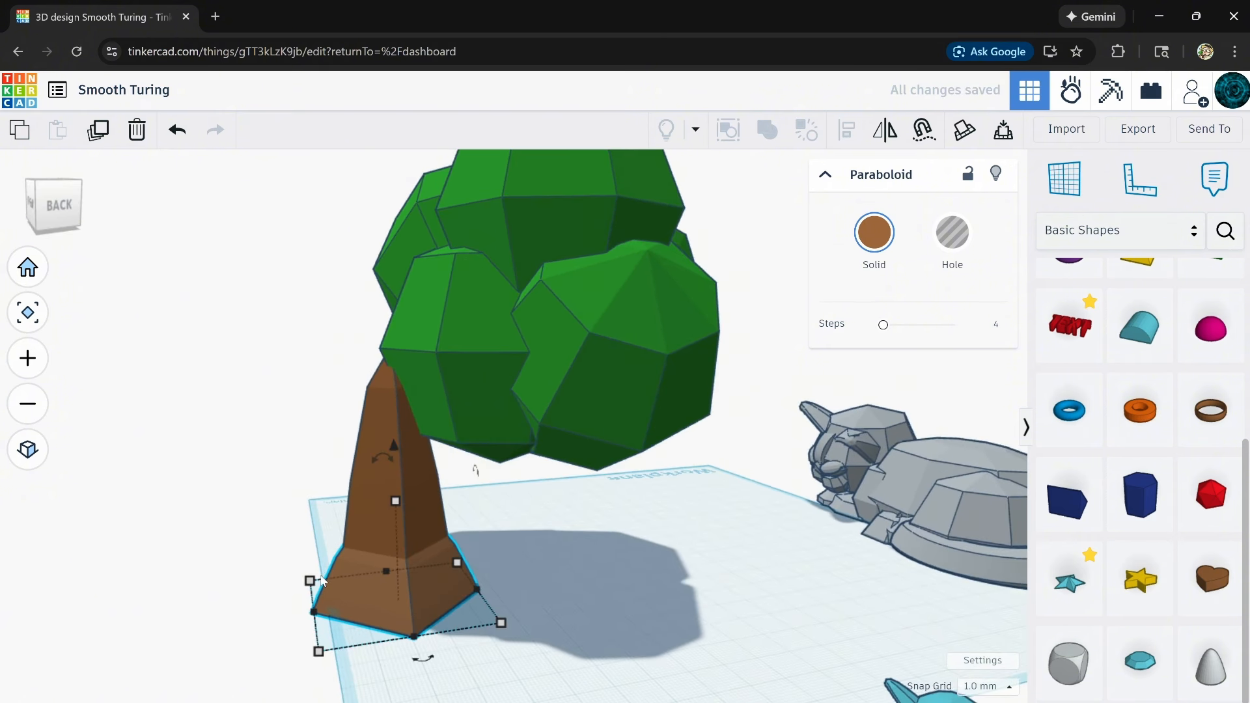
pyautogui.click(234, 510)
# - Move the trunk and its flared base together until they stand centred beneath the foliage
pyautogui.moveTo(235, 510); pyautogui.dragTo(347, 523, button='right')
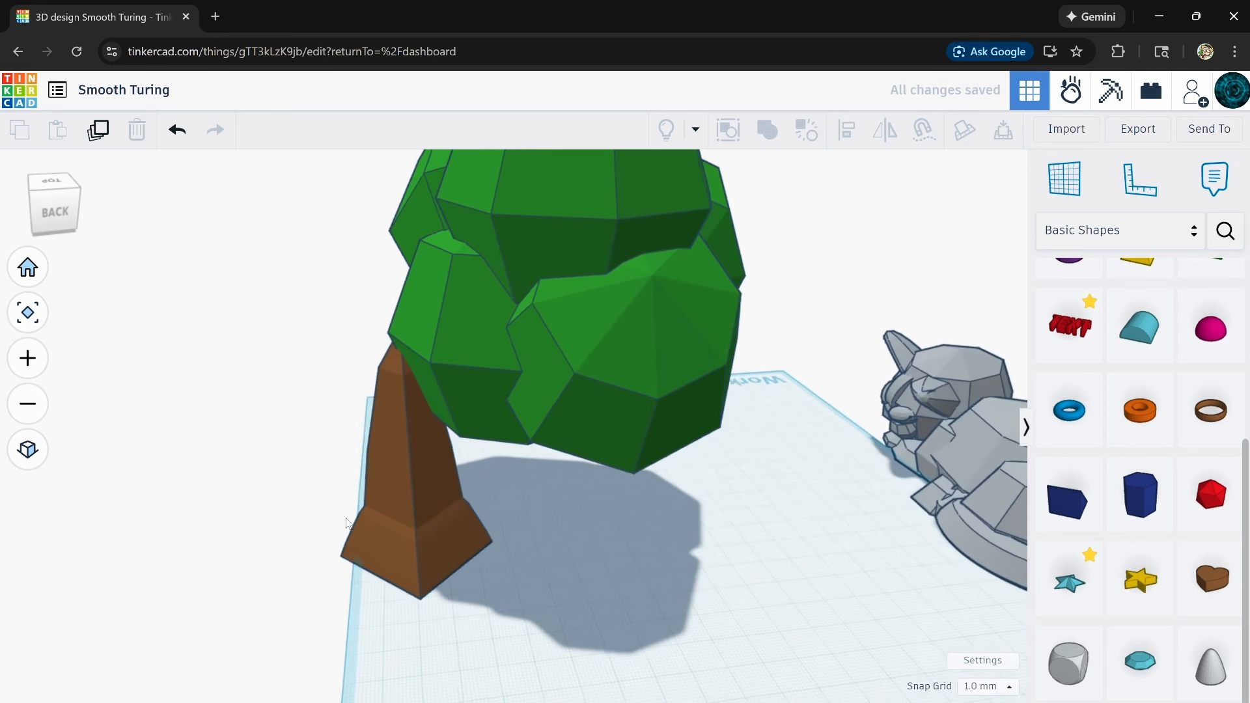
pyautogui.moveTo(321, 465); pyautogui.dragTo(457, 581)
pyautogui.press('Right')
pyautogui.press('Right')
pyautogui.press('Right')
pyautogui.press('Right')
pyautogui.press('Right')
pyautogui.press('Right')
pyautogui.press('Right')
pyautogui.press('Right')
pyautogui.press('Right')
pyautogui.press('Right')
pyautogui.press('Right')
pyautogui.press('Right')
pyautogui.press('Right')
pyautogui.press('Right')
pyautogui.press('Right')
pyautogui.press('Right')
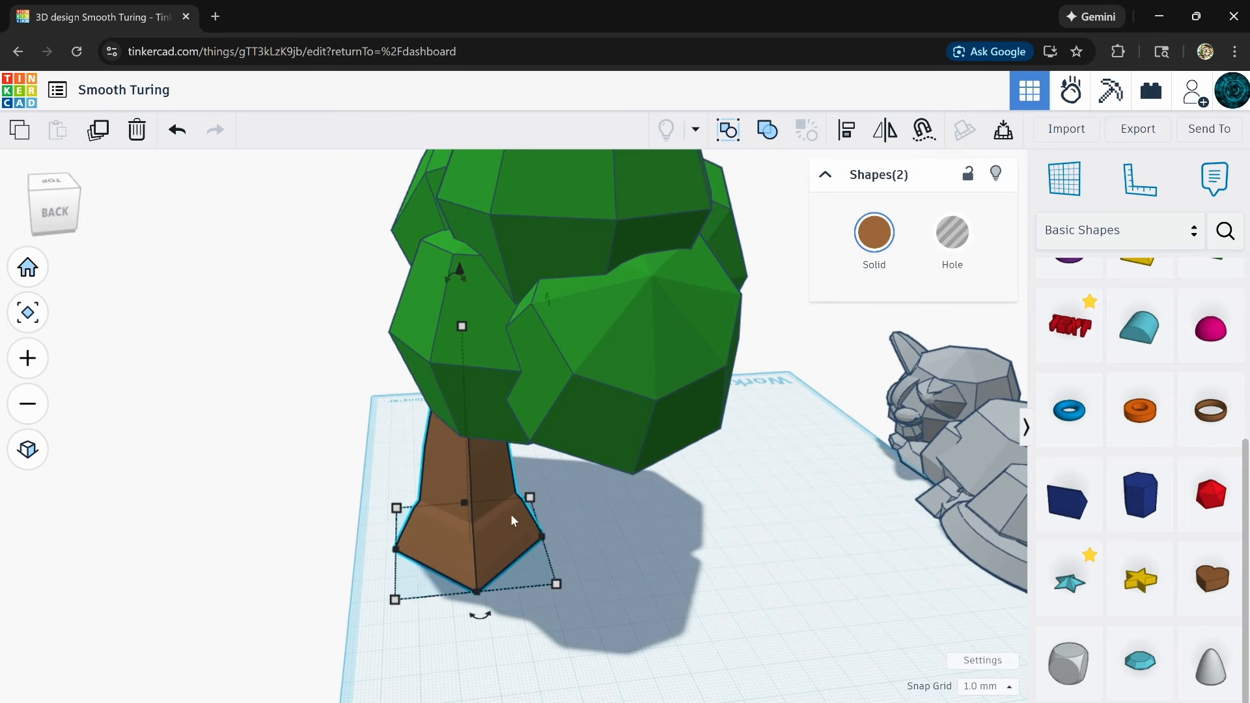
pyautogui.press('Right')
pyautogui.press('Right')
pyautogui.press('Right')
pyautogui.press('Right')
pyautogui.press('Right')
pyautogui.press('Right')
pyautogui.press('Right')
pyautogui.press('Right')
pyautogui.press('Right')
pyautogui.press('Right')
pyautogui.press('Right')
pyautogui.press('Right')
pyautogui.press('Right')
pyautogui.press('Right')
pyautogui.press('Right')
pyautogui.press('Right')
pyautogui.moveTo(568, 362); pyautogui.dragTo(464, 557, button='right')
pyautogui.click(460, 549)
pyautogui.scroll(-5, 459, 549)
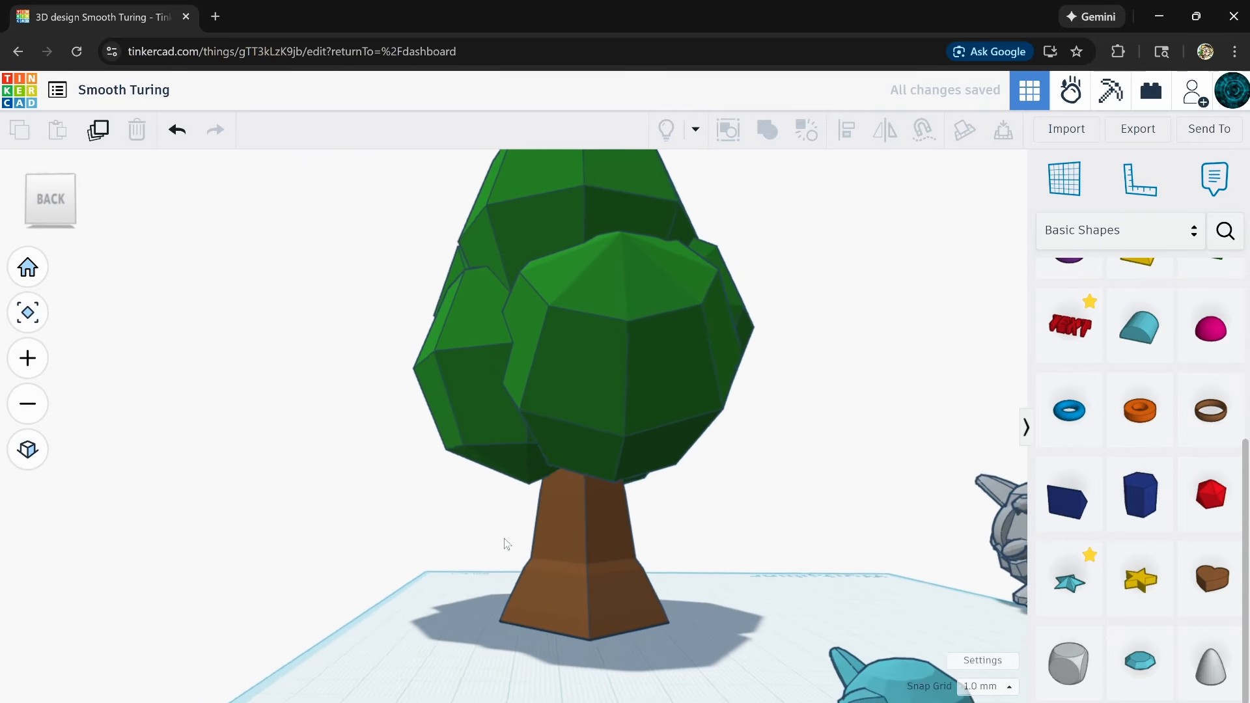
# - Examine the assembled tree from several angles, checking how the trunk and its flared base sit beneath the foliage
pyautogui.moveTo(459, 541); pyautogui.dragTo(448, 365, button='right')
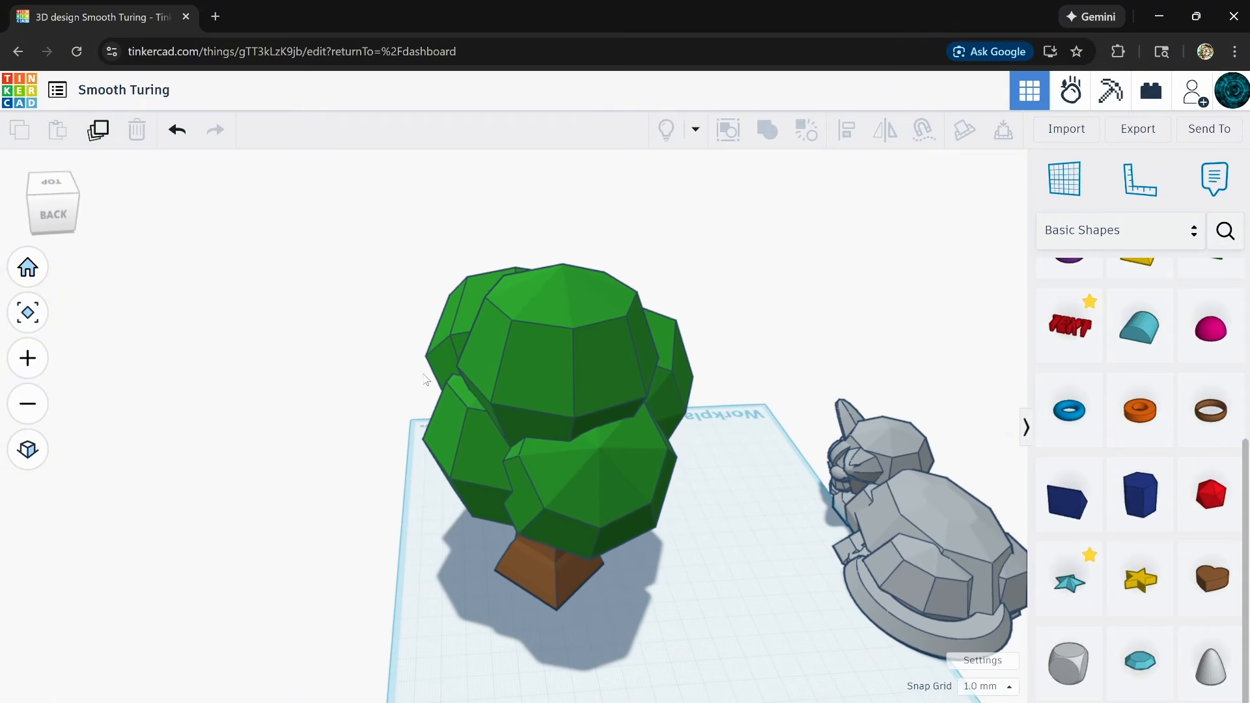
pyautogui.moveTo(619, 586); pyautogui.dragTo(661, 594)
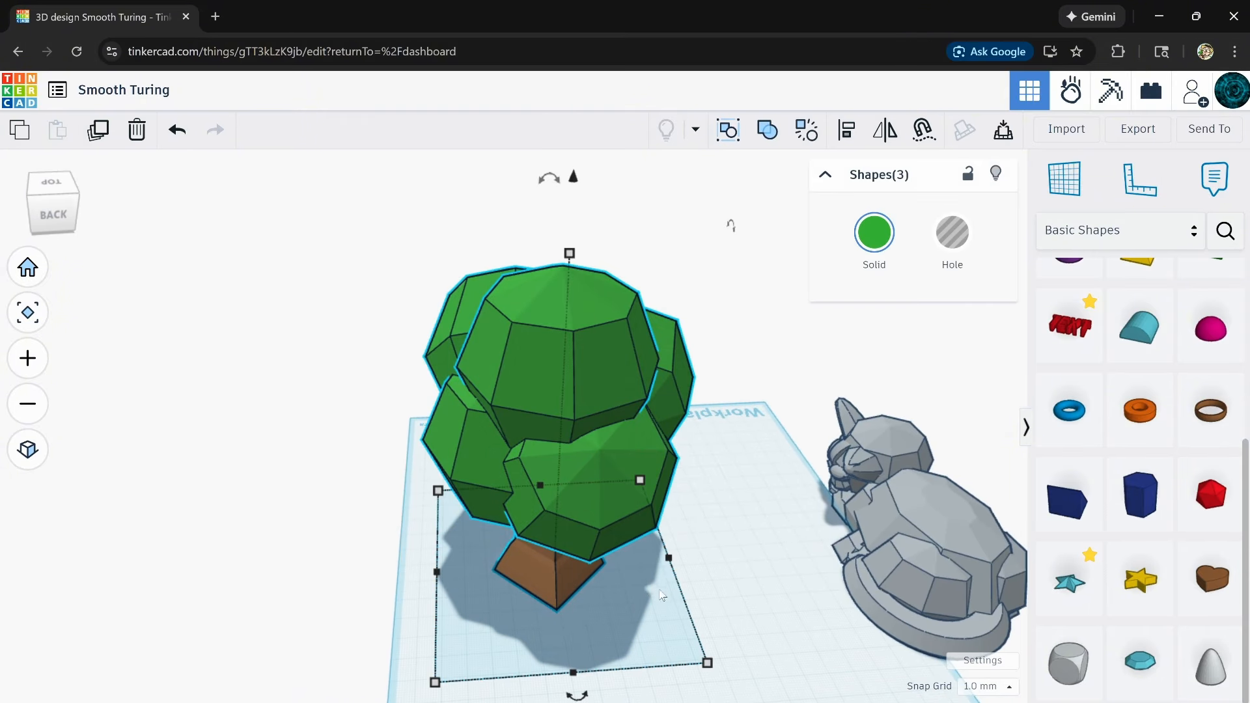
pyautogui.moveTo(330, 417); pyautogui.dragTo(454, 570, button='right')
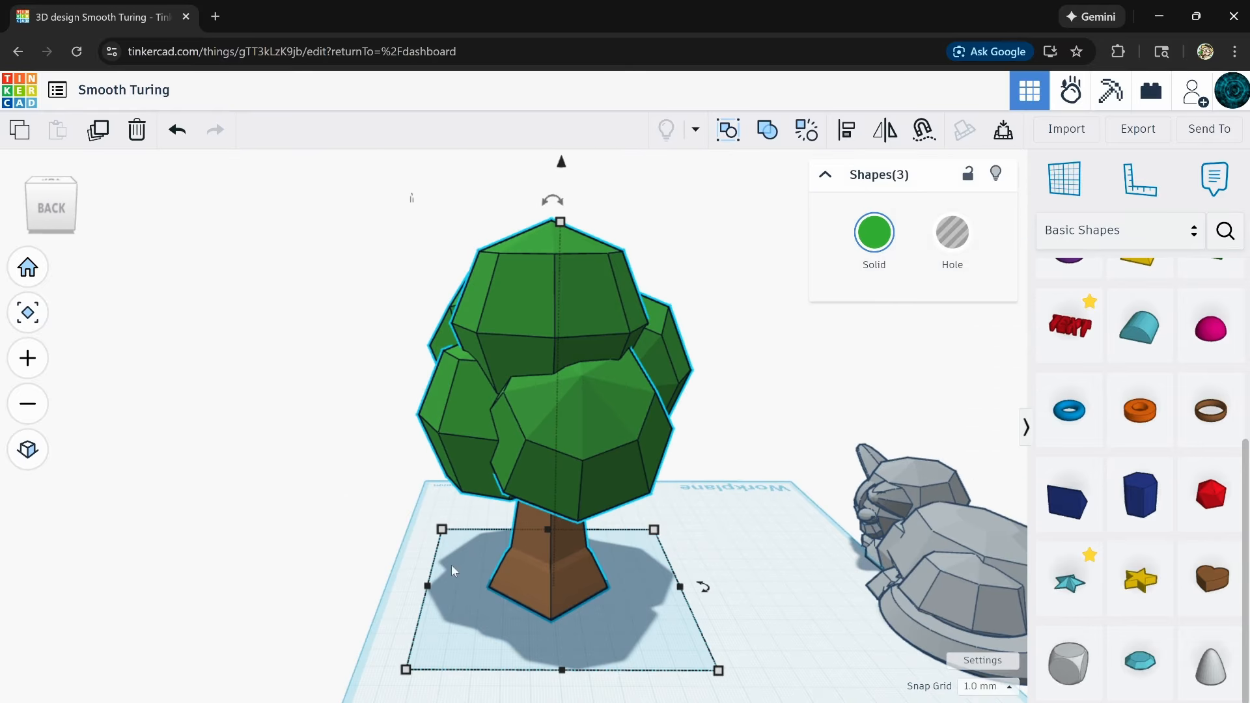
pyautogui.click(540, 576)
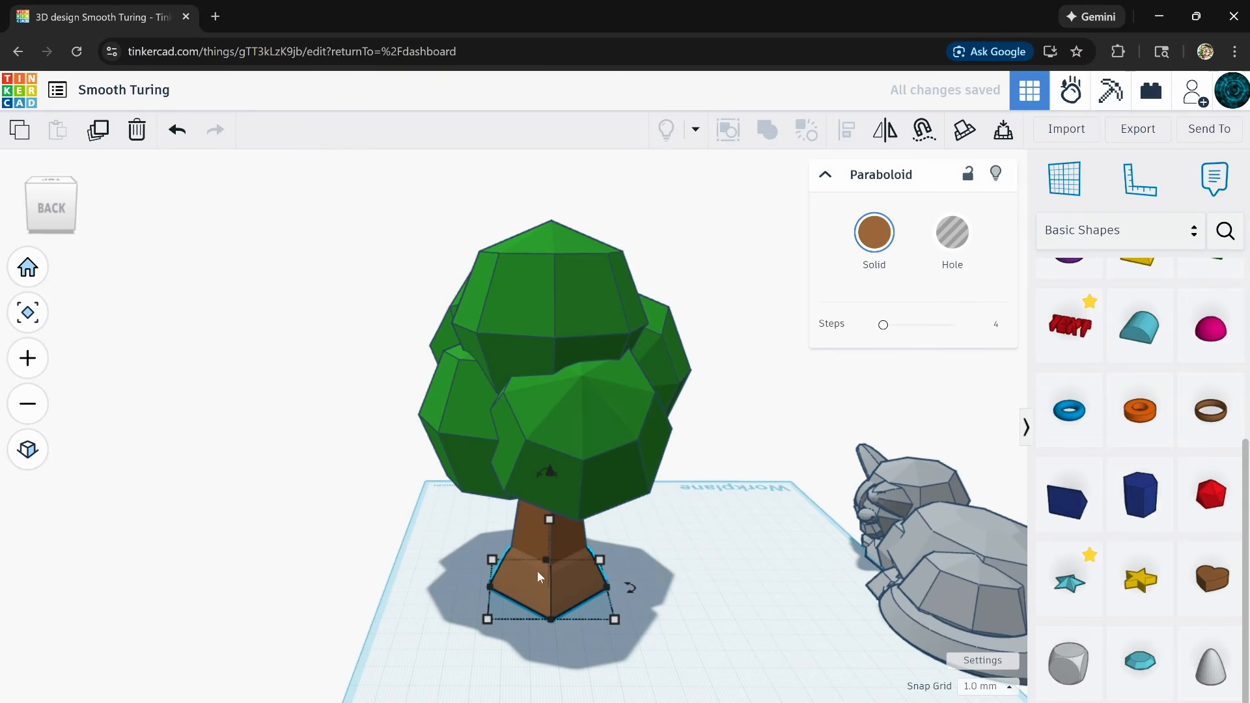
pyautogui.click(530, 535)
pyautogui.click(530, 576)
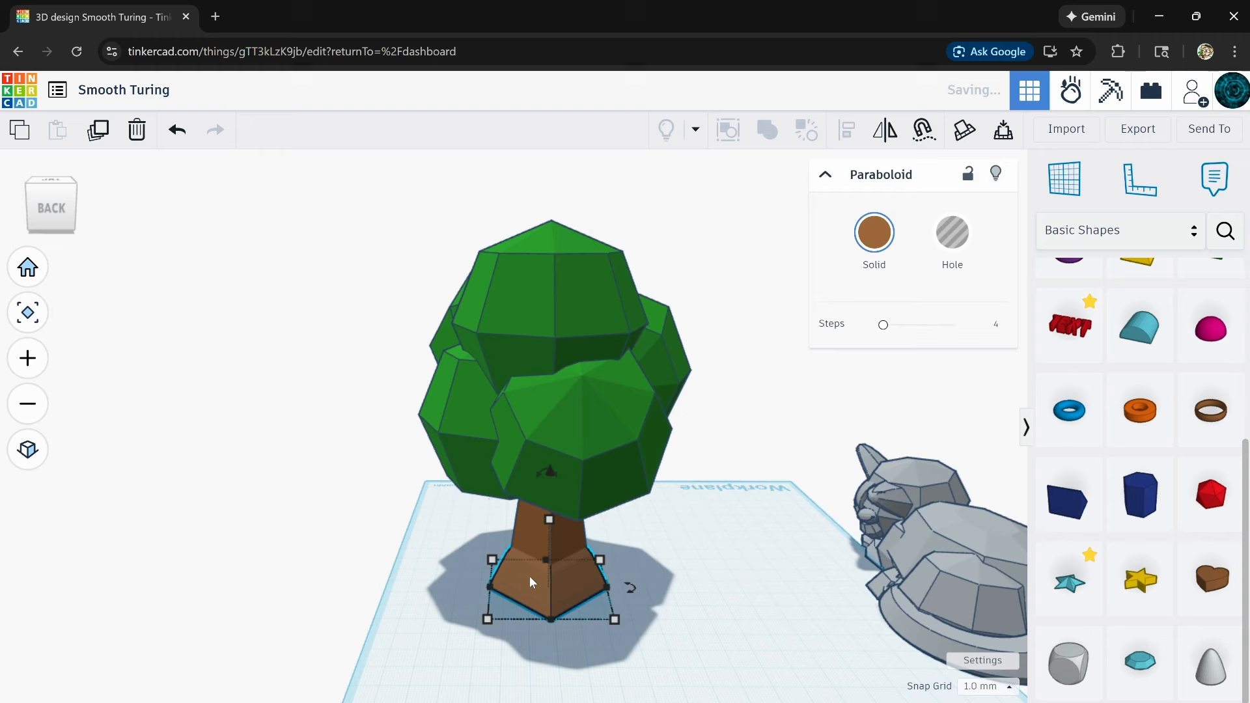
pyautogui.click(523, 539)
pyautogui.click(394, 559)
pyautogui.moveTo(394, 559)
pyautogui.mouseDown(button='right')
pyautogui.moveTo(759, 523)
pyautogui.moveTo(899, 565)
pyautogui.moveTo(544, 586)
pyautogui.moveTo(408, 524)
pyautogui.moveTo(281, 553)
pyautogui.moveTo(393, 525)
pyautogui.moveTo(573, 588)
pyautogui.moveTo(701, 549)
pyautogui.moveTo(734, 519)
pyautogui.moveTo(636, 582)
pyautogui.moveTo(551, 543)
pyautogui.moveTo(398, 545)
pyautogui.mouseUp(button='right')
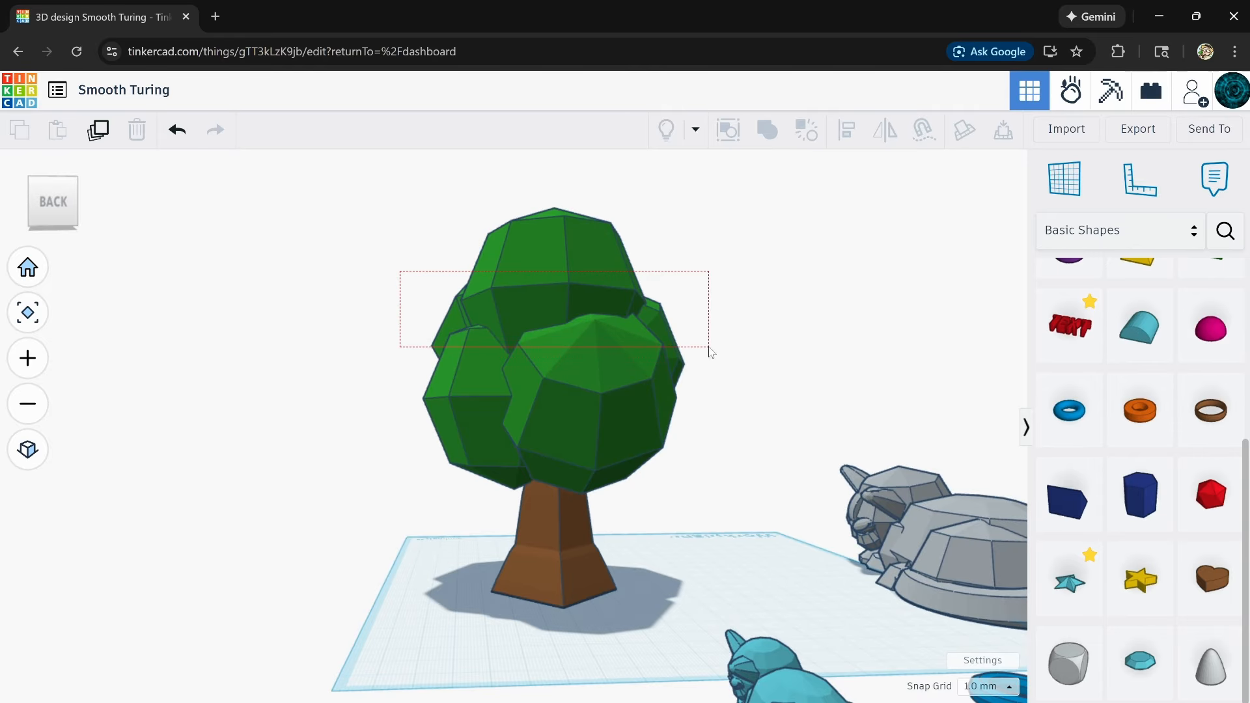
# - Select the brown trunk together with its flared base and group them as a union
pyautogui.moveTo(684, 347); pyautogui.dragTo(684, 347)
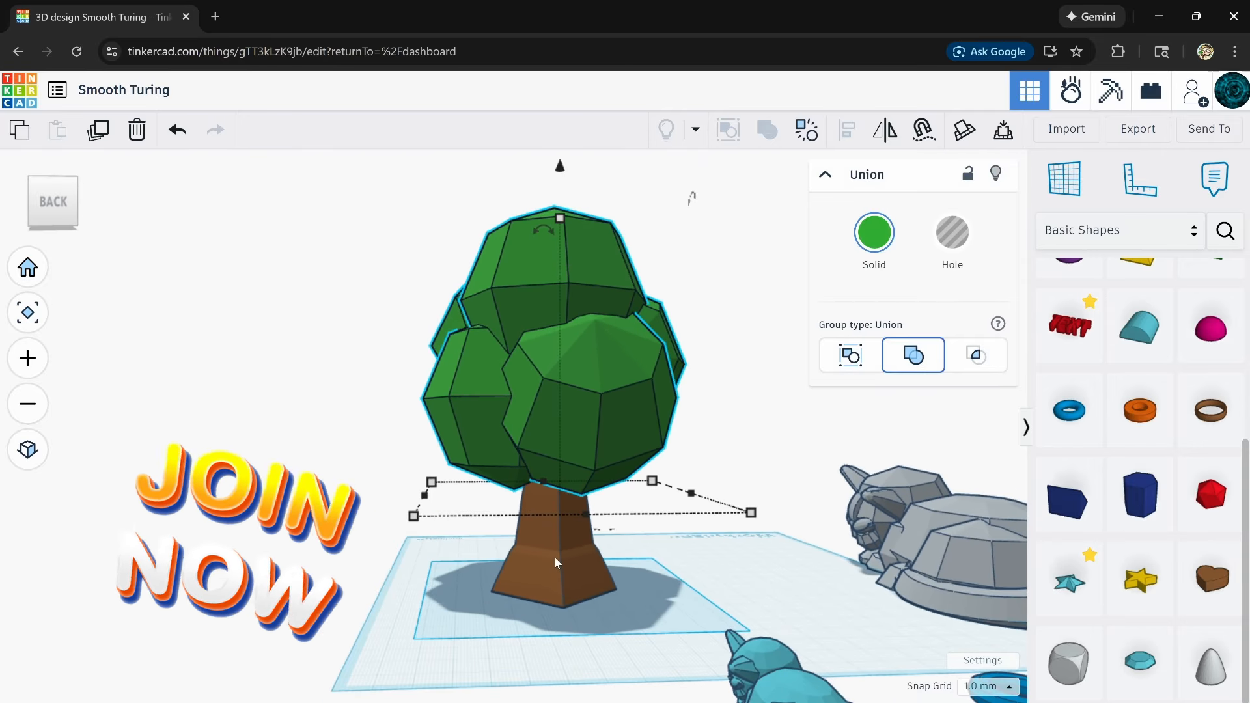
pyautogui.scroll(1, 554, 556)
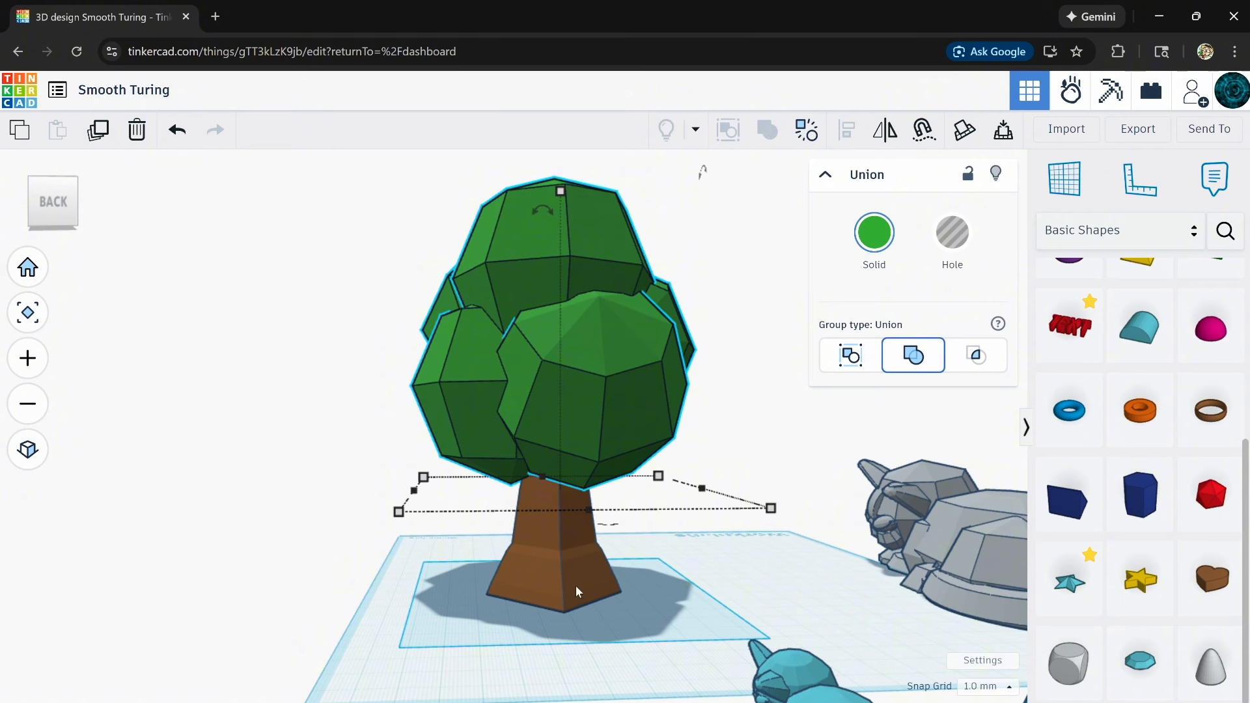
pyautogui.moveTo(576, 585)
pyautogui.mouseDown(button='right')
pyautogui.moveTo(584, 539)
pyautogui.moveTo(596, 581)
pyautogui.moveTo(586, 602)
pyautogui.mouseUp(button='right')
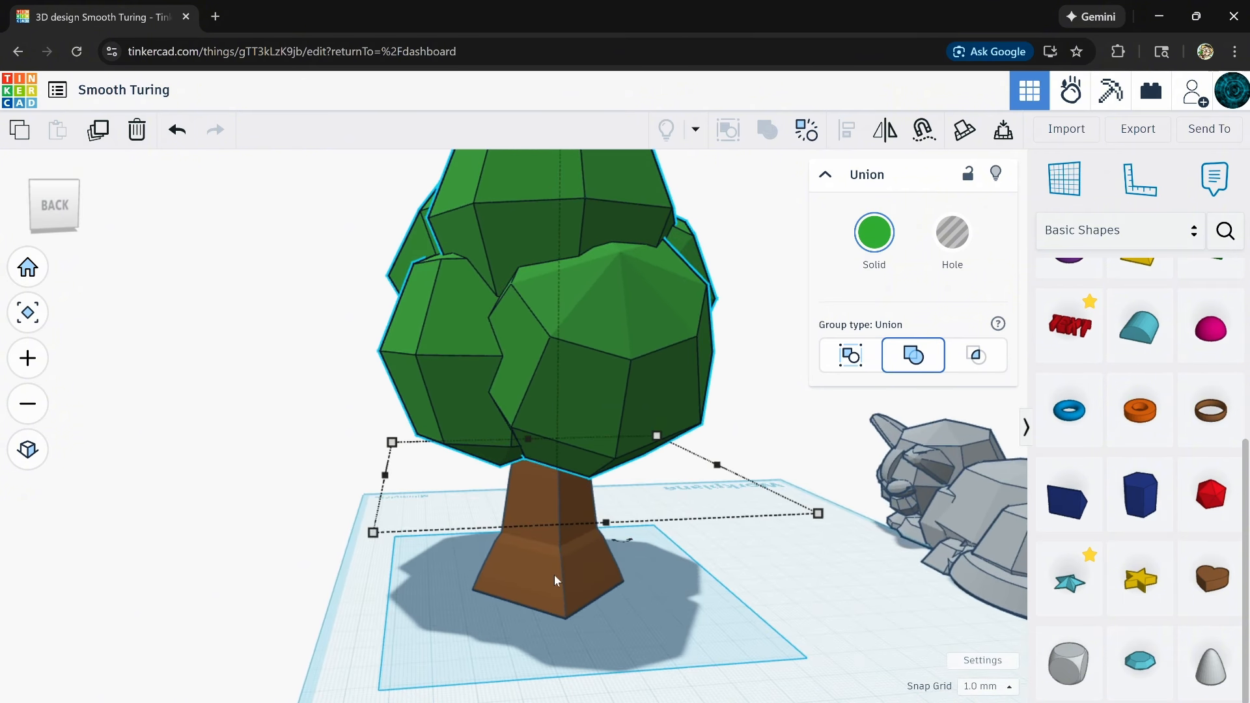
pyautogui.moveTo(480, 614); pyautogui.dragTo(421, 623, button='middle')
pyautogui.click(435, 604)
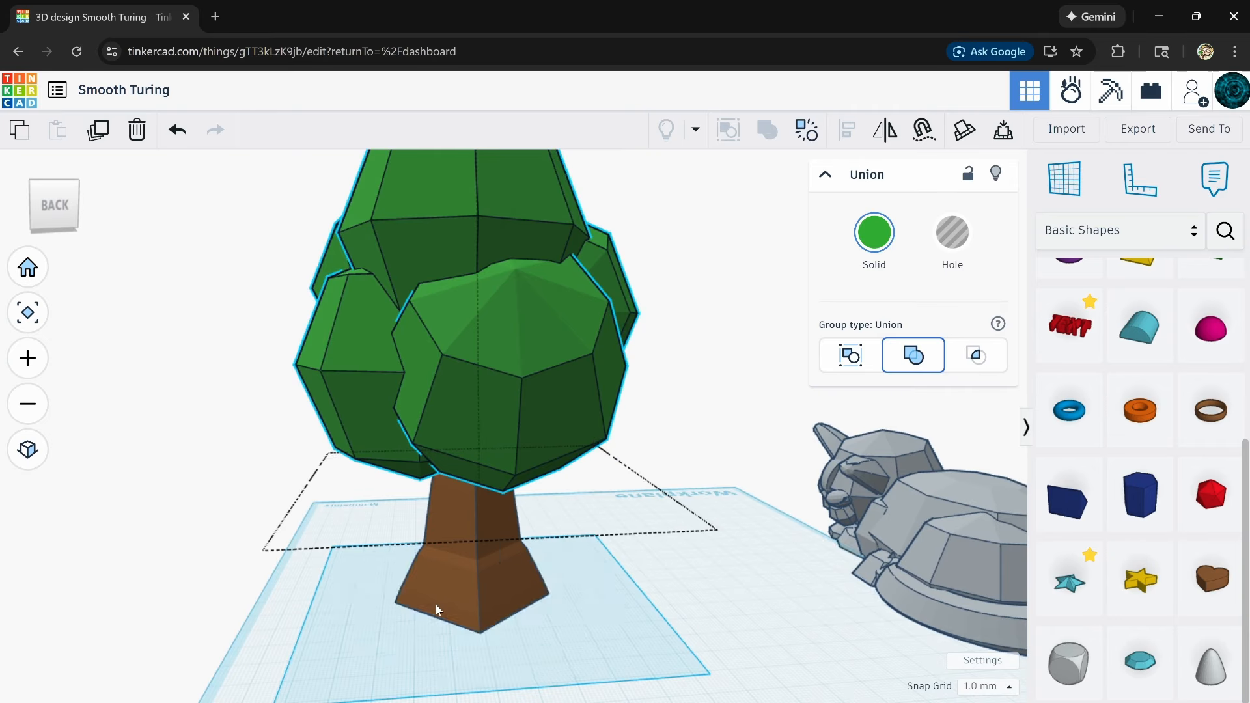
pyautogui.keyDown('shift'); pyautogui.click(443, 531); pyautogui.keyUp('shift')
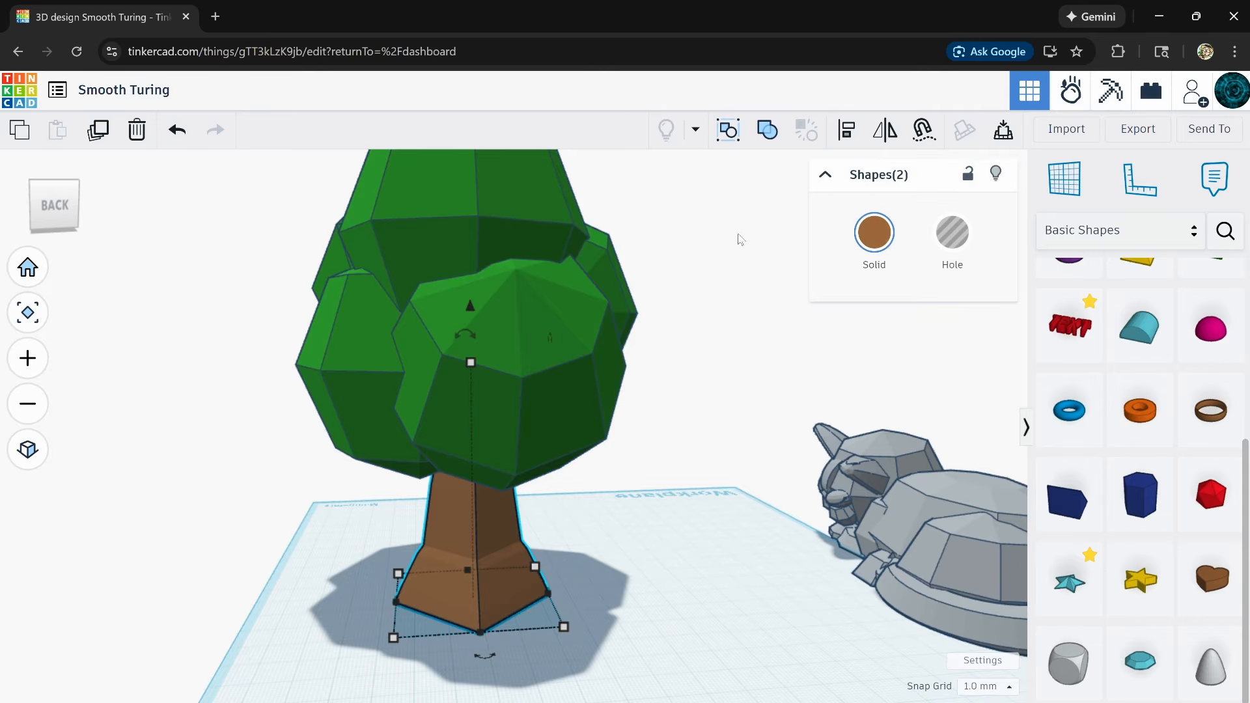
pyautogui.click(768, 132)
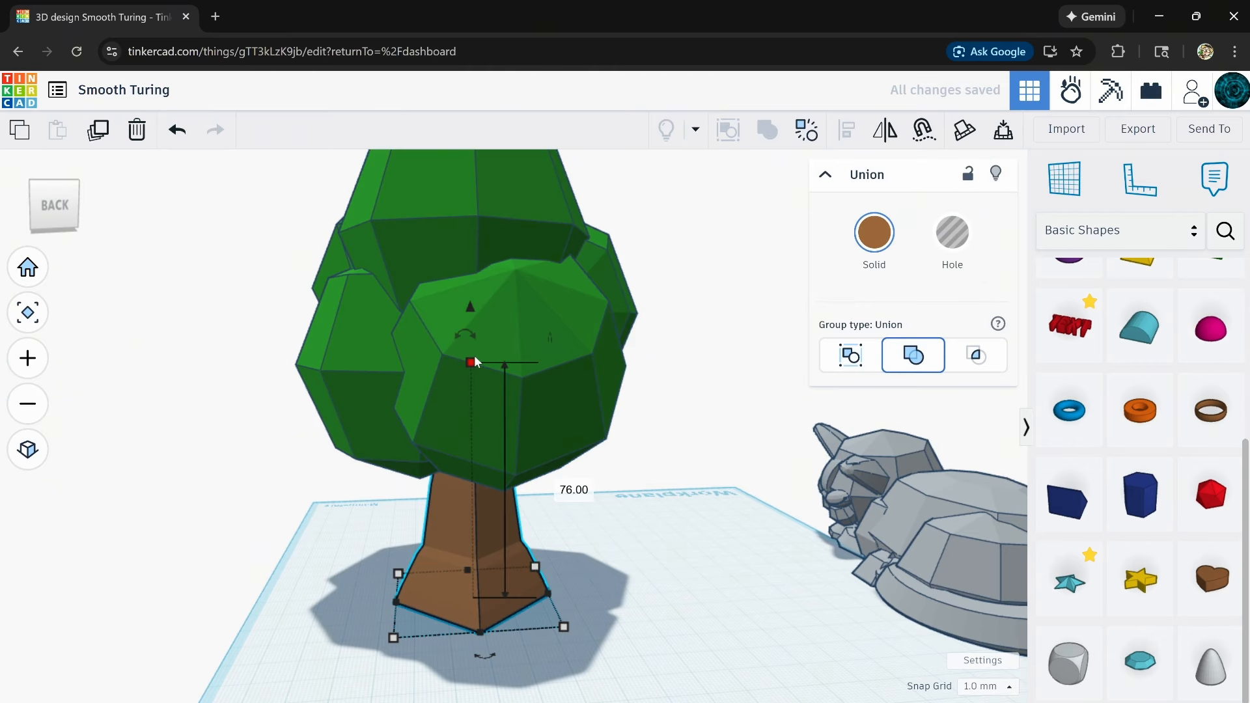
# - Cut a trunk-shaped socket into the foliage using a copy of the trunk enlarged to 80 mm high and set as a hole
pyautogui.moveTo(472, 357); pyautogui.dragTo(473, 346)
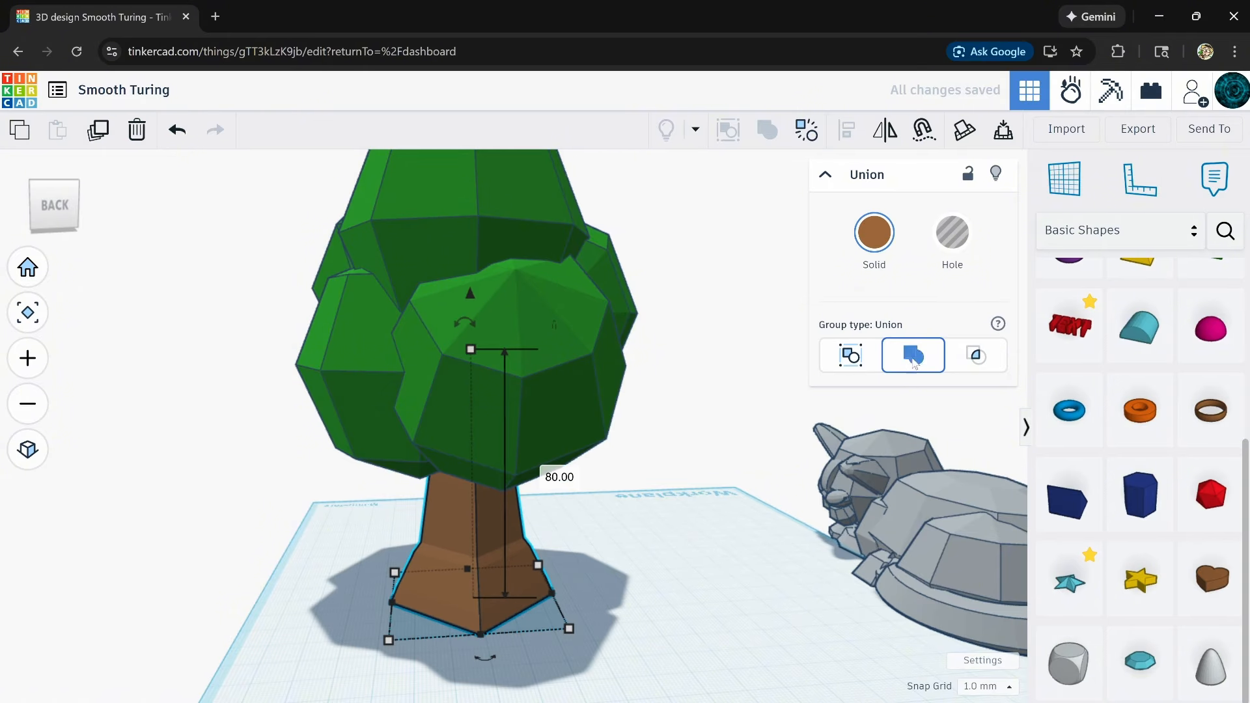
pyautogui.click(957, 246)
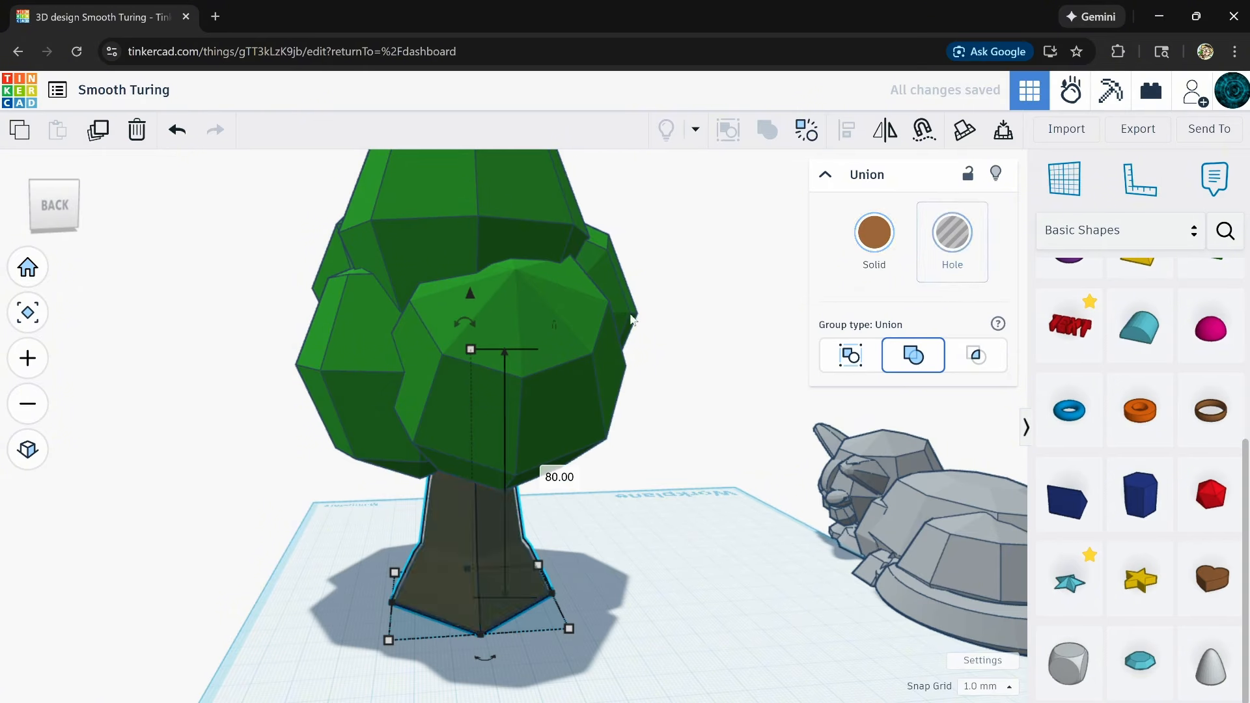
pyautogui.keyDown('shift'); pyautogui.click(392, 290); pyautogui.keyUp('shift')
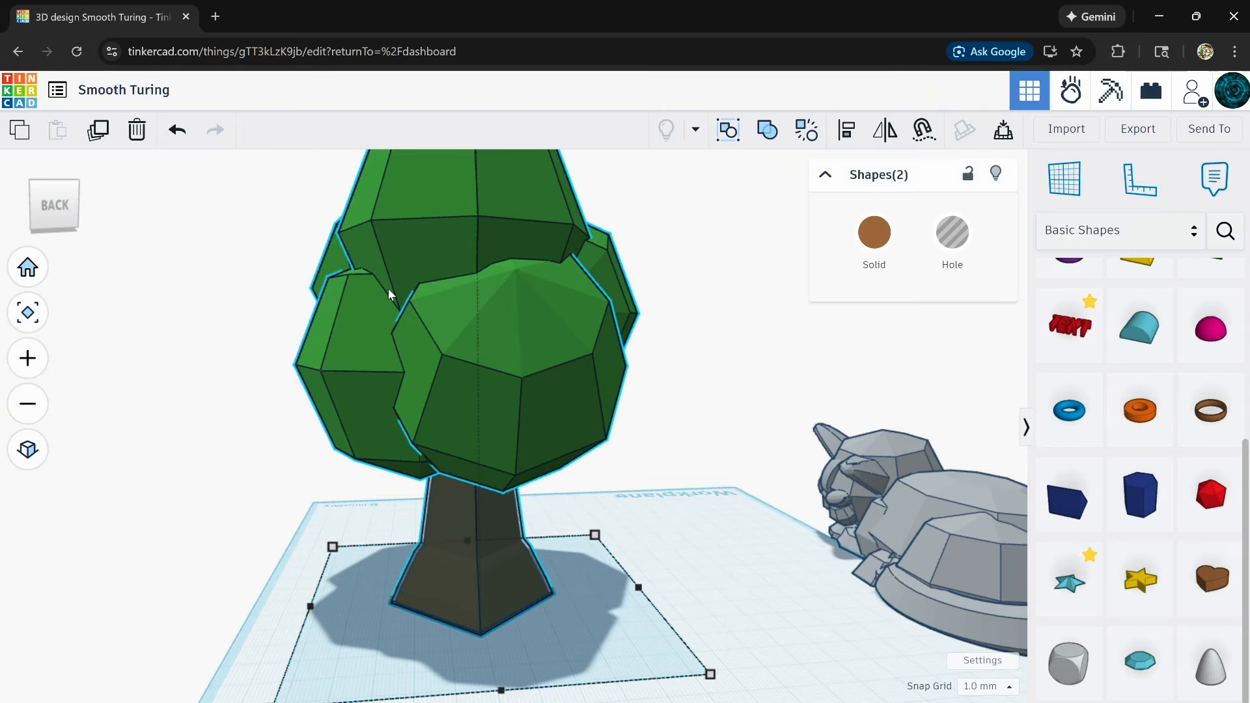
pyautogui.click(769, 130)
# - Move the solid trunk out beside the workplane and lower the foliage onto the workplane
pyautogui.moveTo(609, 469); pyautogui.dragTo(444, 475, button='right')
pyautogui.moveTo(445, 475); pyautogui.dragTo(225, 521)
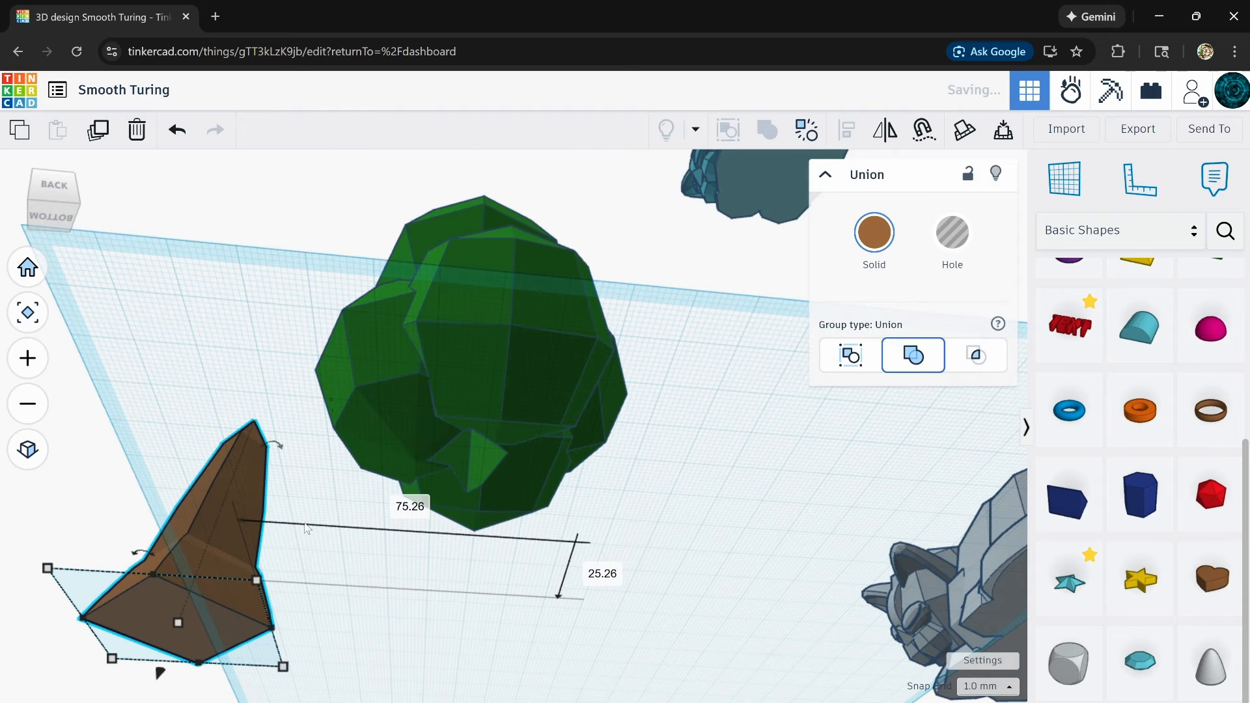
pyautogui.moveTo(159, 673); pyautogui.dragTo(426, 609, button='right')
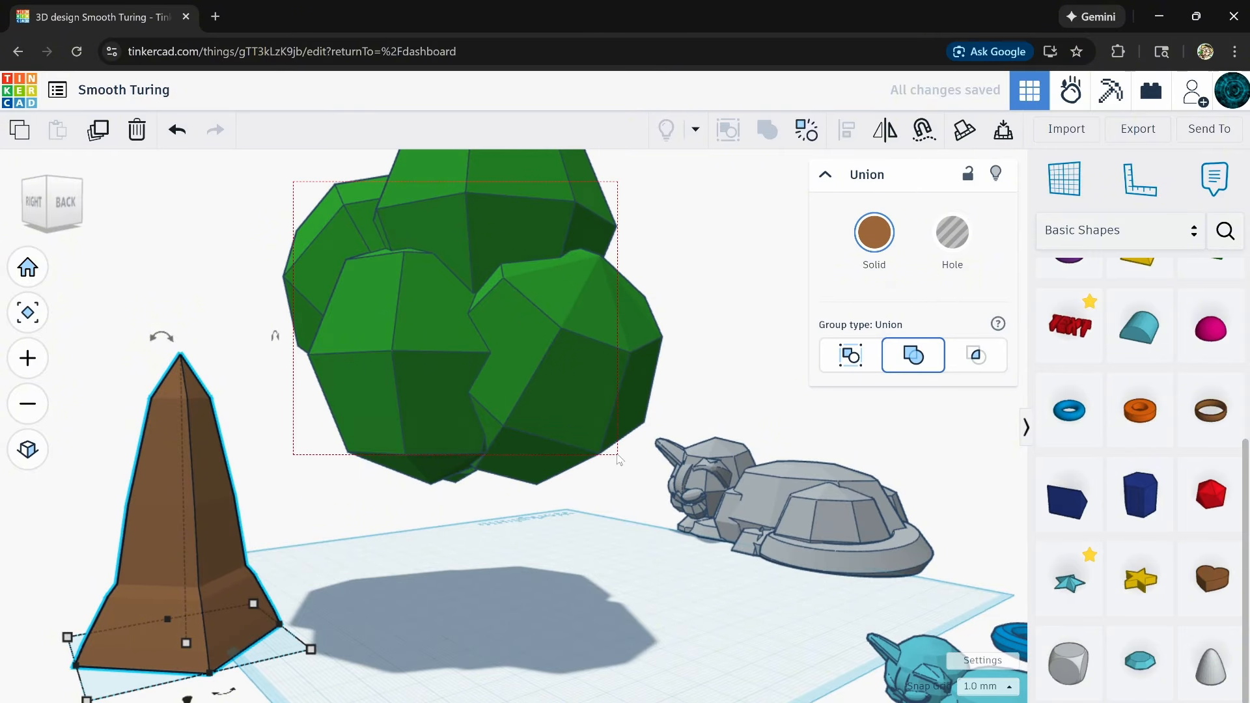
pyautogui.moveTo(619, 459); pyautogui.dragTo(613, 457)
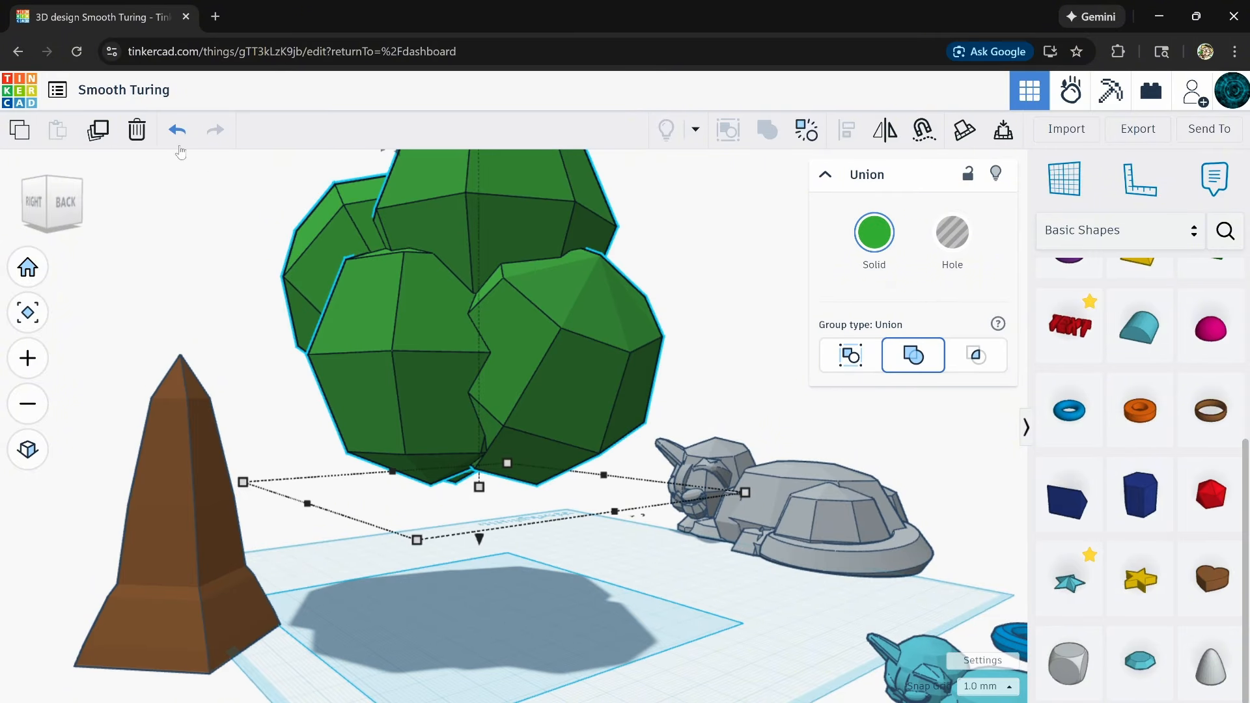
pyautogui.moveTo(301, 556); pyautogui.dragTo(195, 431)
pyautogui.moveTo(390, 602); pyautogui.dragTo(712, 561, button='right')
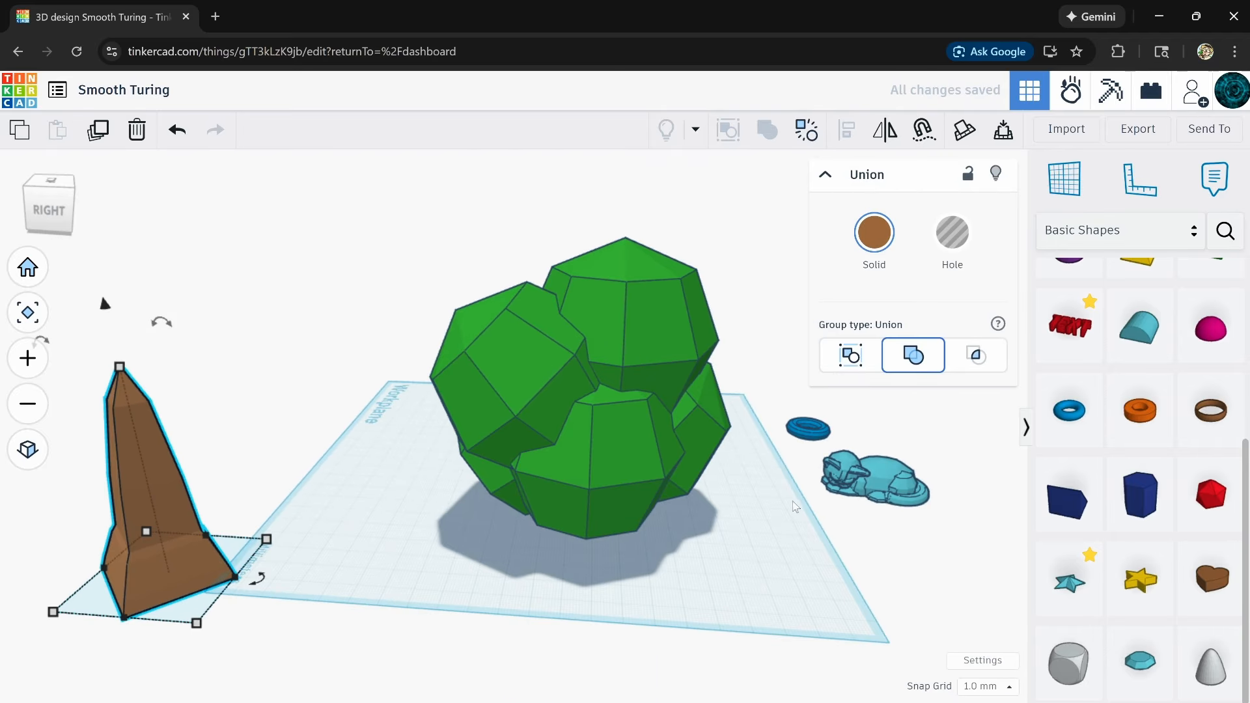
# - Place a hole box under the foliage, widen it to cover the whole underside and set its height to 14 mm
pyautogui.scroll(5, 1110, 424)
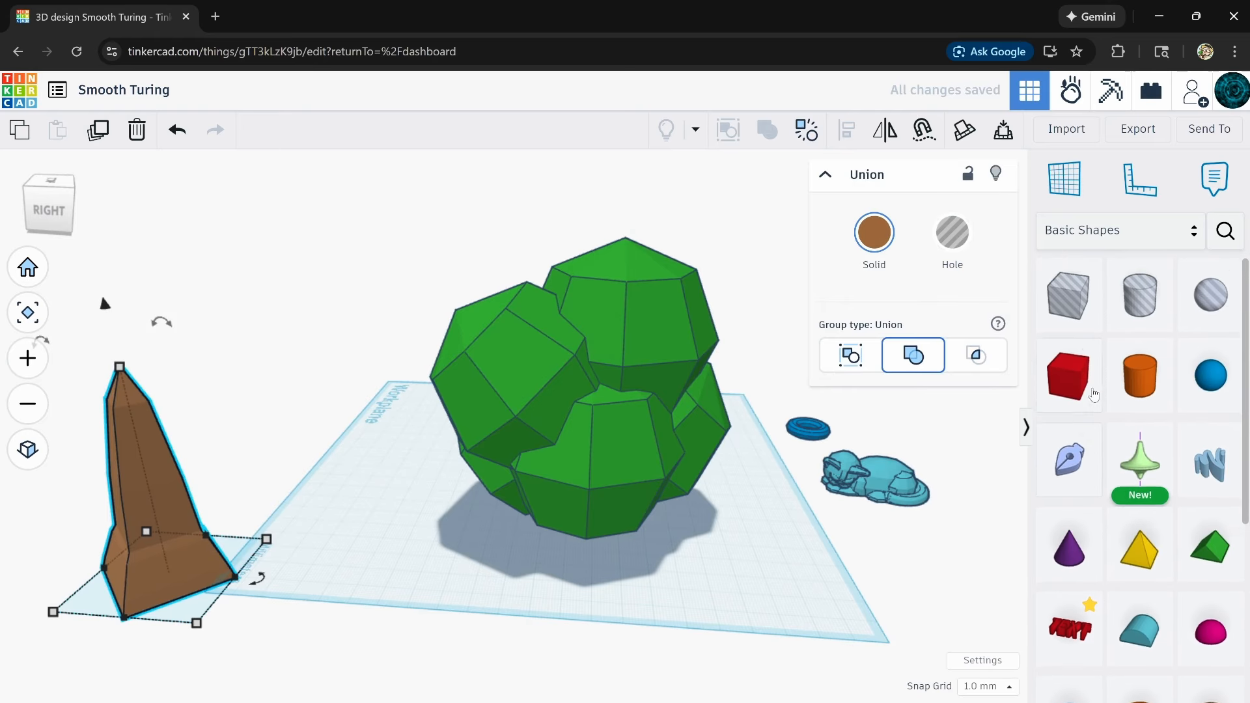
pyautogui.moveTo(1070, 305); pyautogui.dragTo(671, 563)
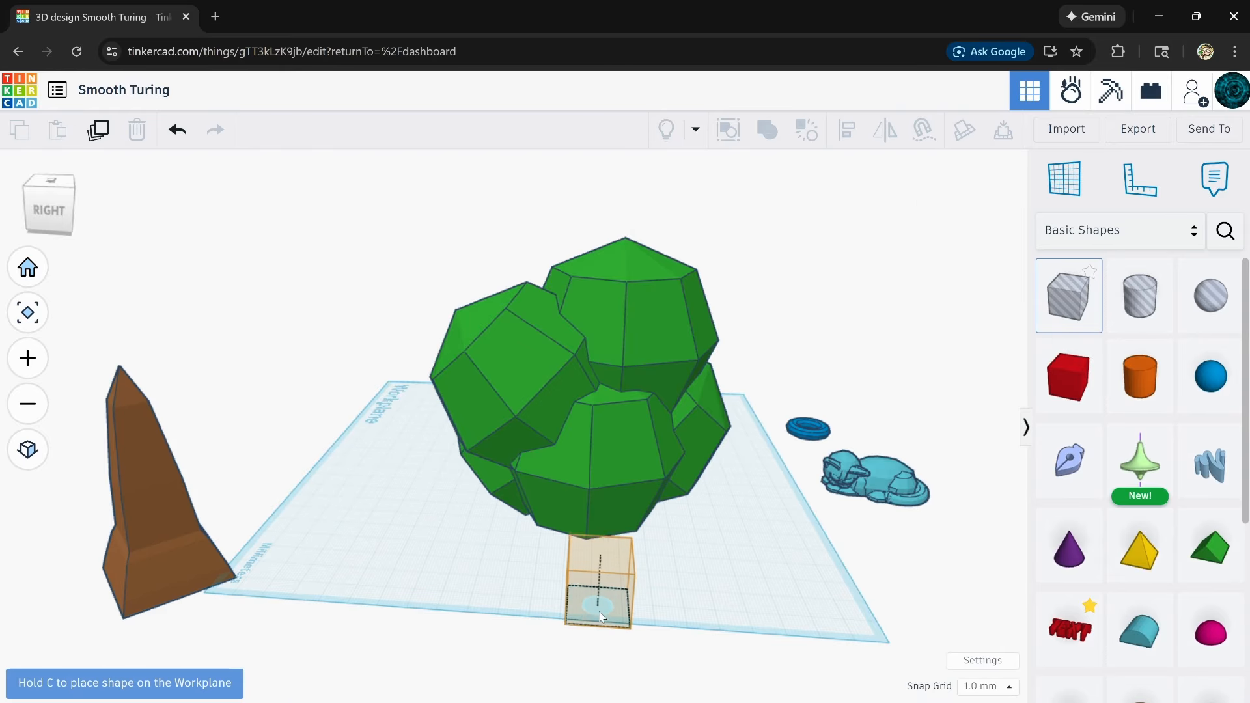
pyautogui.moveTo(601, 617); pyautogui.dragTo(248, 698)
pyautogui.moveTo(497, 546); pyautogui.dragTo(620, 540)
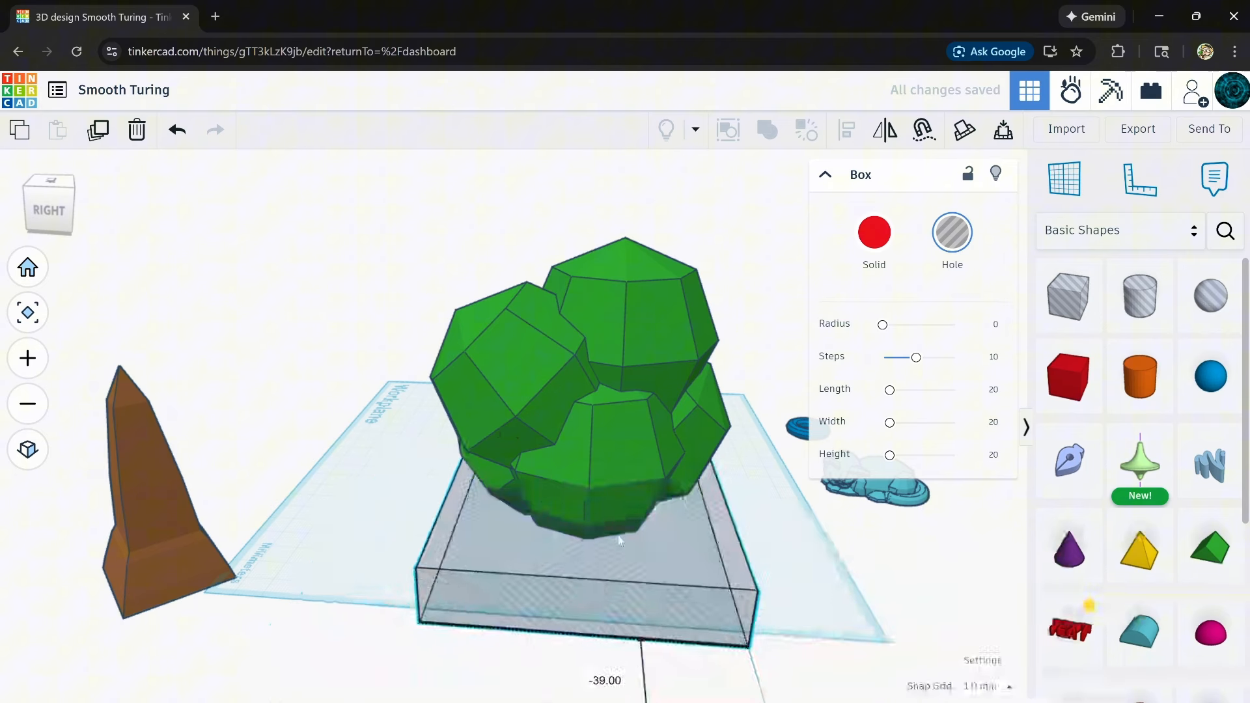
pyautogui.moveTo(584, 470); pyautogui.dragTo(587, 541)
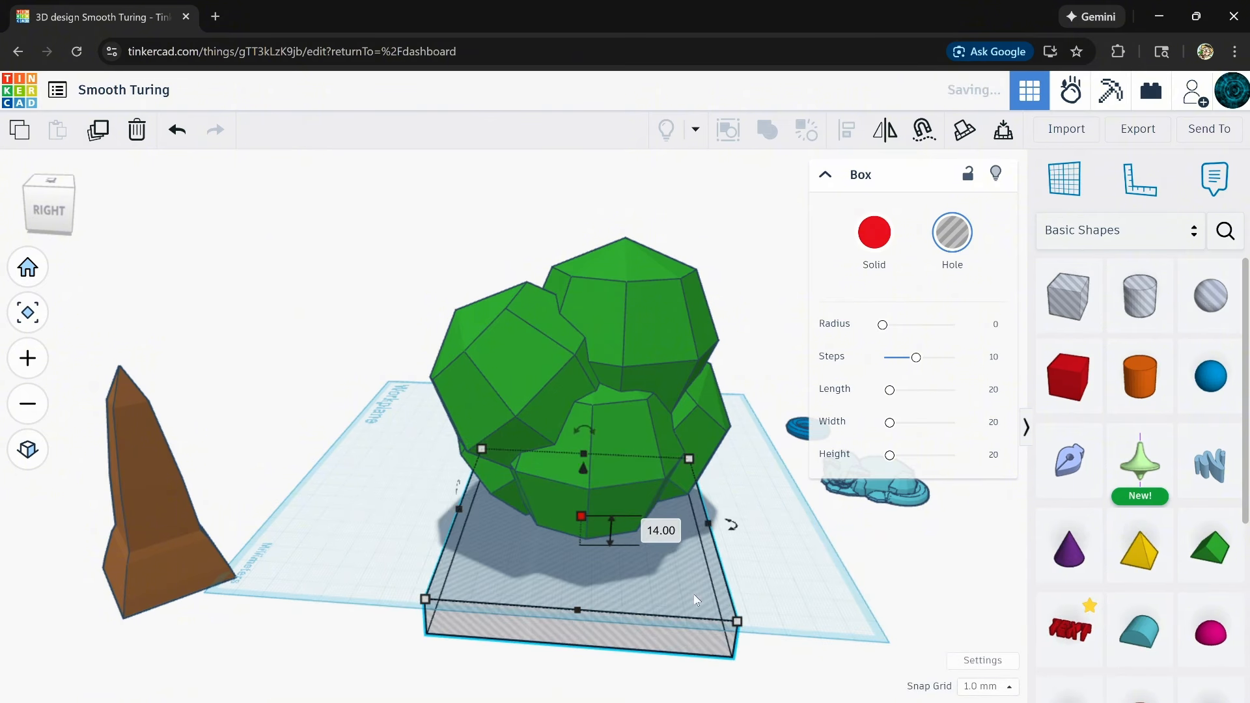
# - Check the hole box against the foliage's underside and union both to trim the foliage flat at the bottom
pyautogui.moveTo(693, 594); pyautogui.dragTo(413, 493, button='right')
pyautogui.scroll(10, 520, 391)
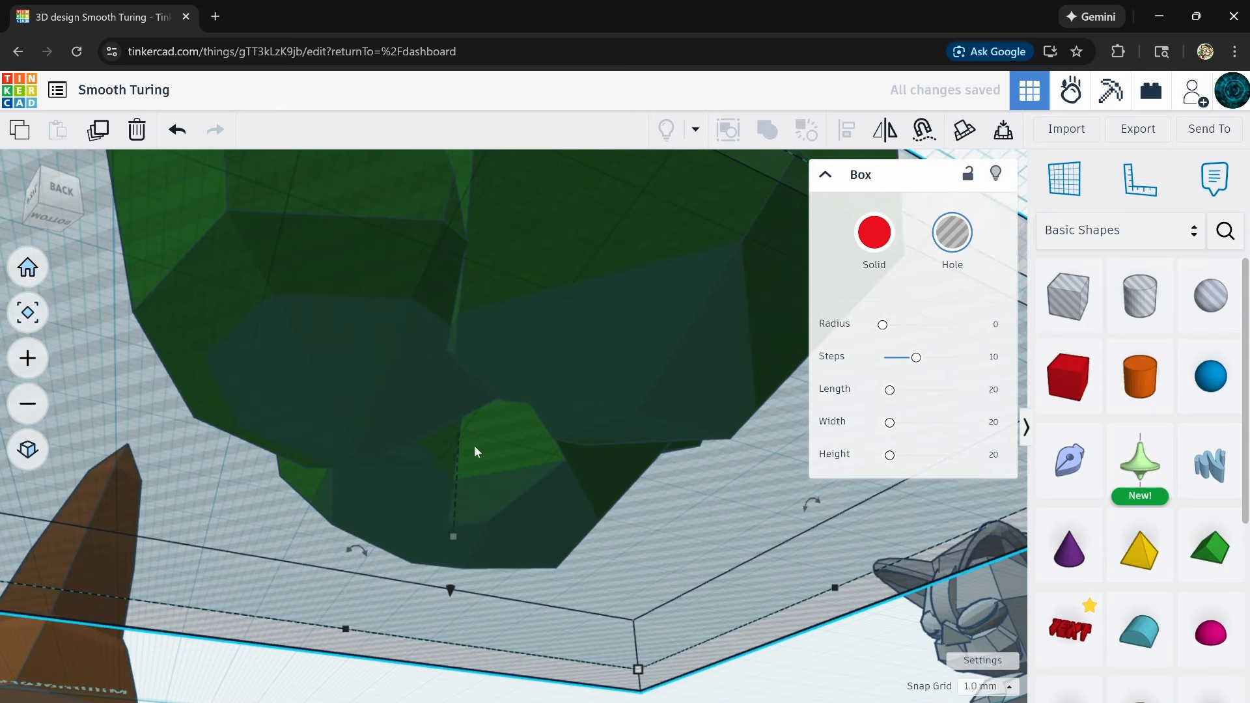
pyautogui.moveTo(443, 382); pyautogui.dragTo(538, 503, button='right')
pyautogui.scroll(-8, 539, 502)
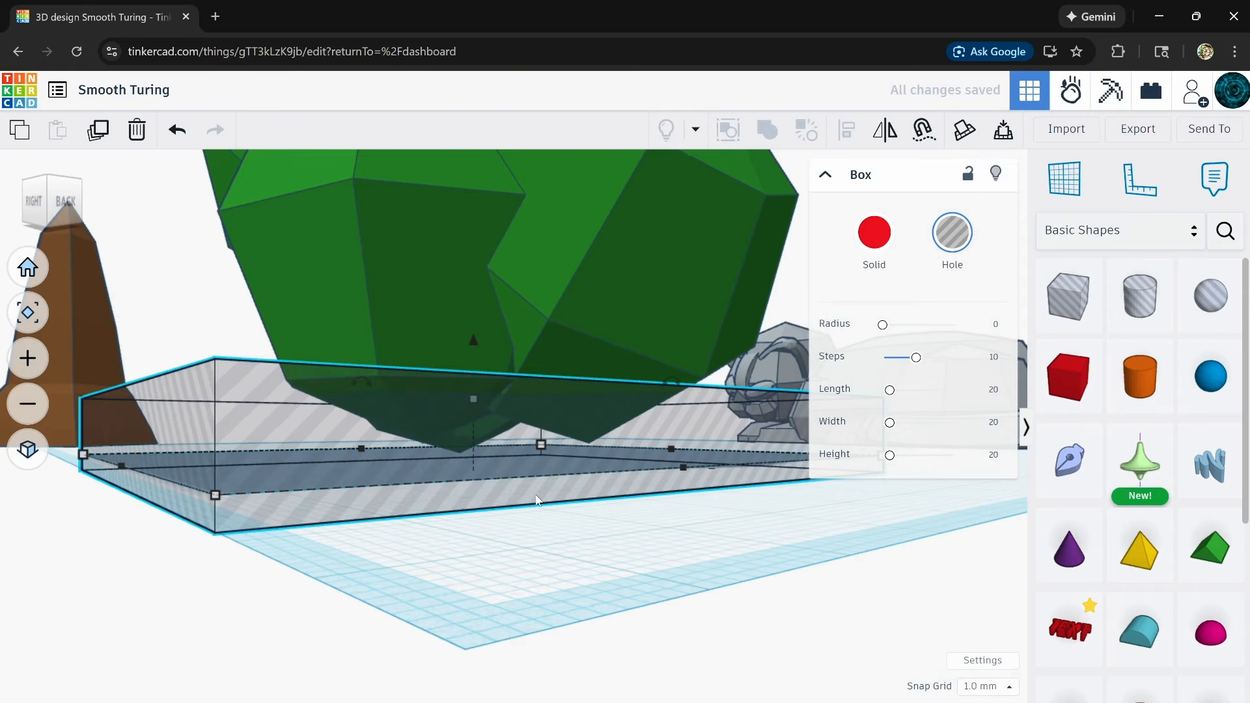
pyautogui.moveTo(561, 546); pyautogui.dragTo(607, 585, button='right')
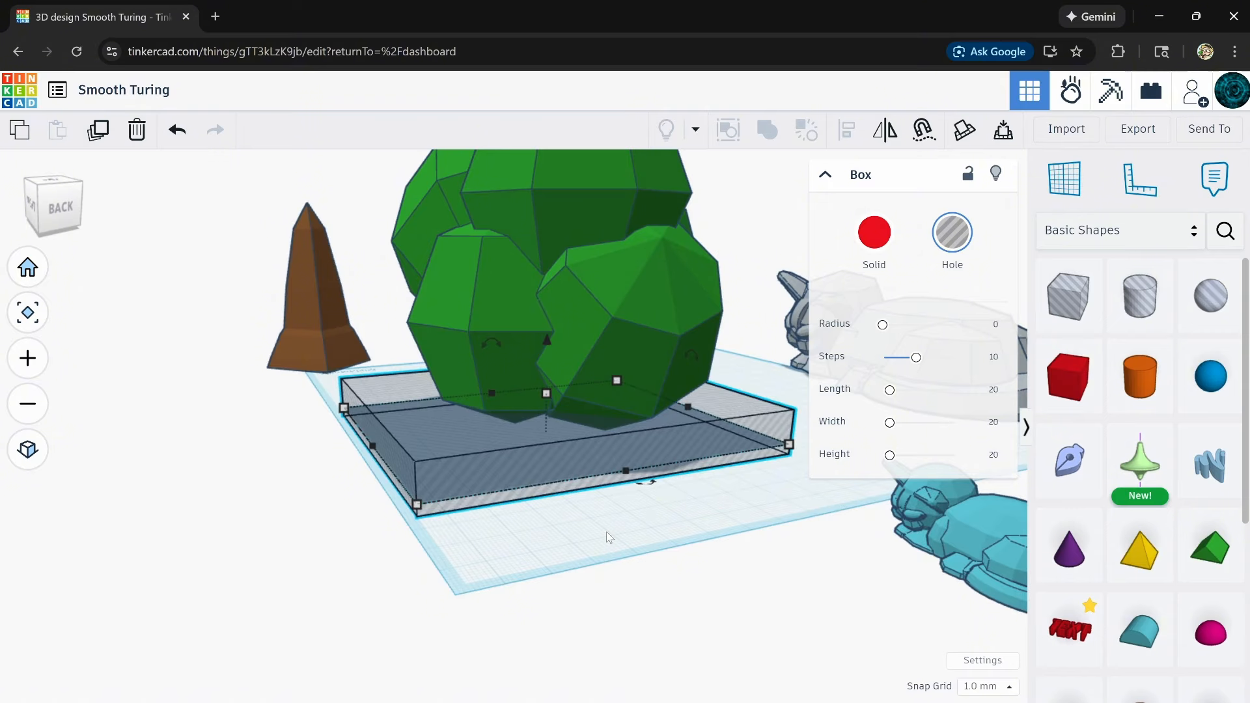
pyautogui.keyDown('shift'); pyautogui.click(603, 307); pyautogui.keyUp('shift')
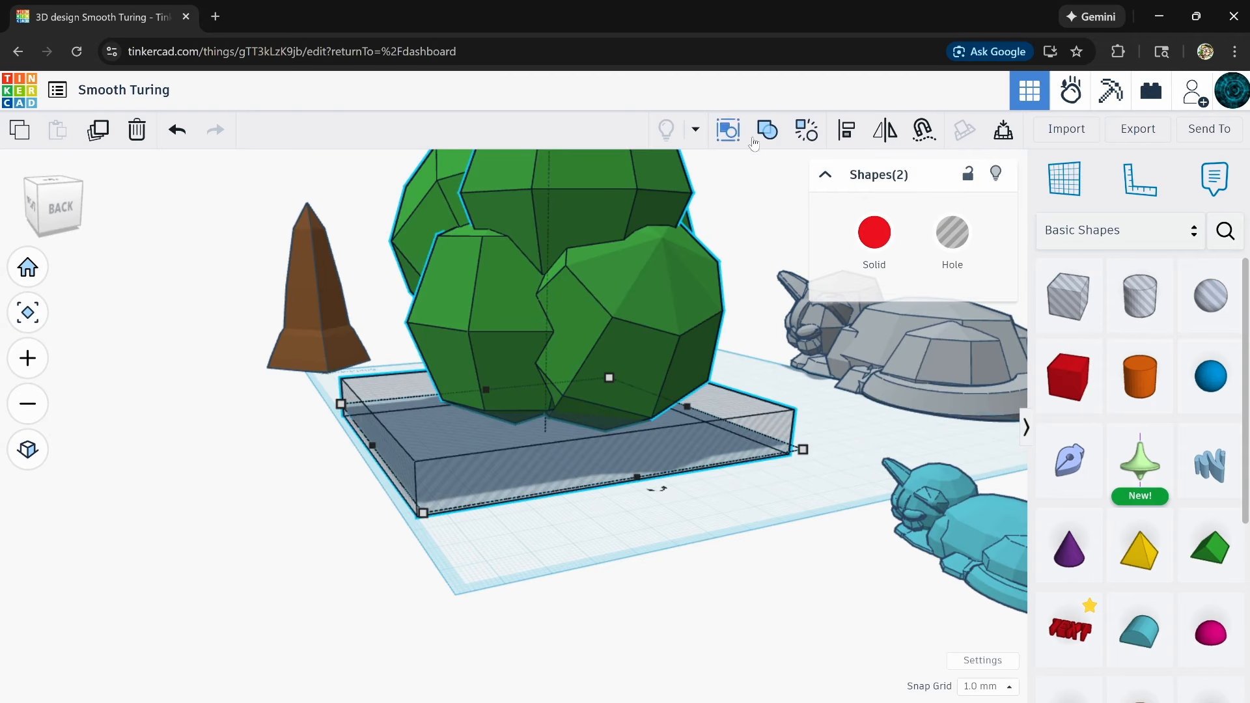
pyautogui.click(769, 130)
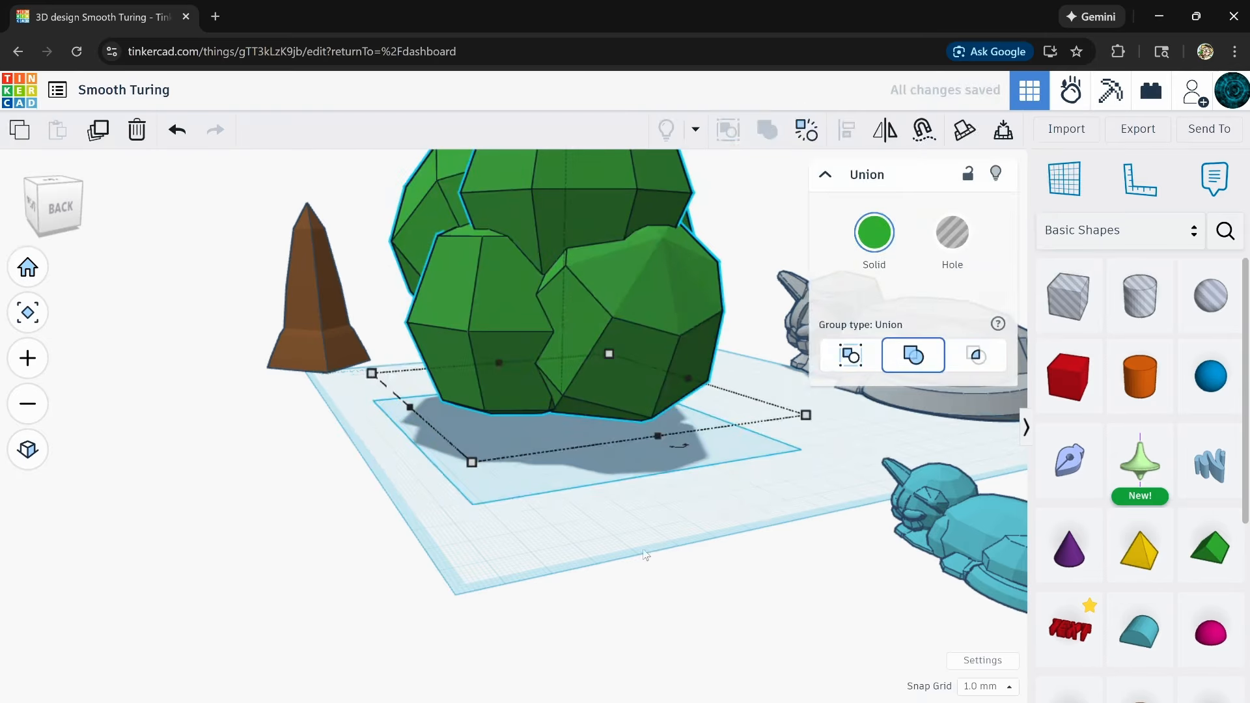
# - Move the brown trunk back beneath the trimmed foliage and raise the foliage so it fits over the trunk's top
pyautogui.moveTo(648, 558); pyautogui.dragTo(677, 580, button='right')
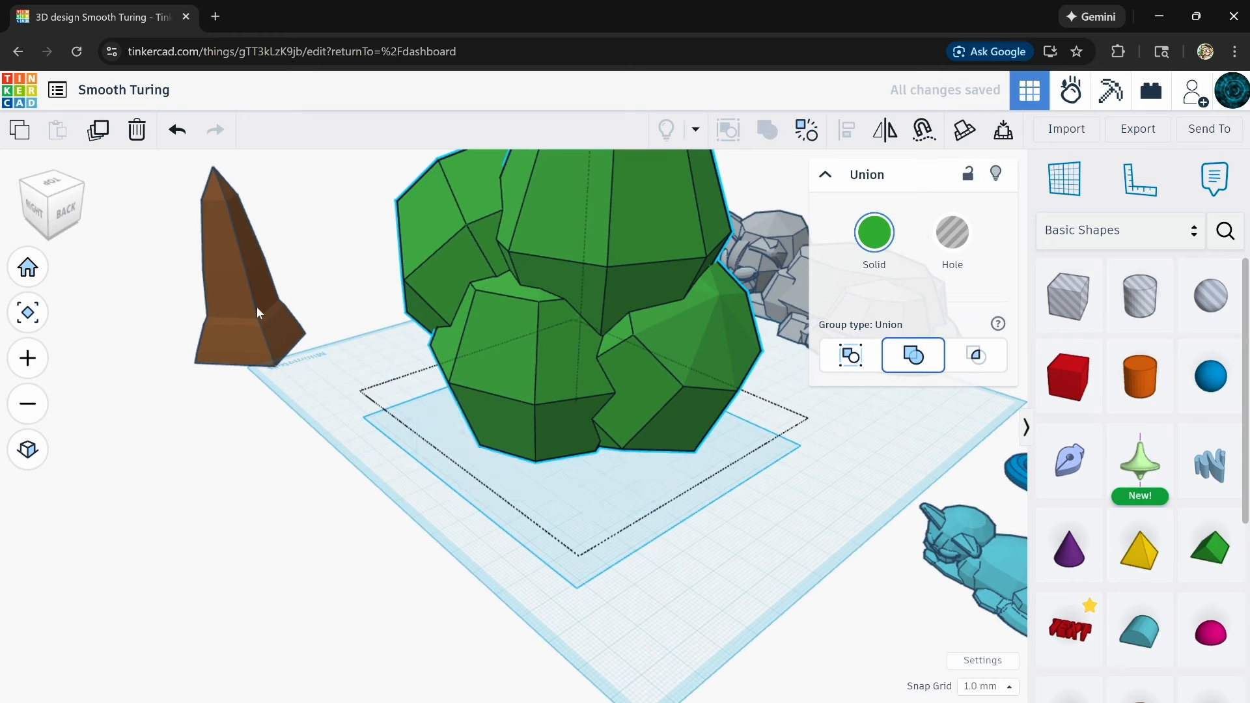
pyautogui.moveTo(257, 306); pyautogui.dragTo(603, 428)
pyautogui.moveTo(654, 350); pyautogui.dragTo(499, 412, button='right')
pyautogui.click(435, 234)
pyautogui.moveTo(603, 288); pyautogui.dragTo(517, 364, button='middle')
pyautogui.moveTo(340, 168); pyautogui.dragTo(339, 108)
pyautogui.moveTo(404, 456); pyautogui.dragTo(395, 376, button='right')
pyautogui.scroll(4, 394, 377)
pyautogui.scroll(-4, 395, 376)
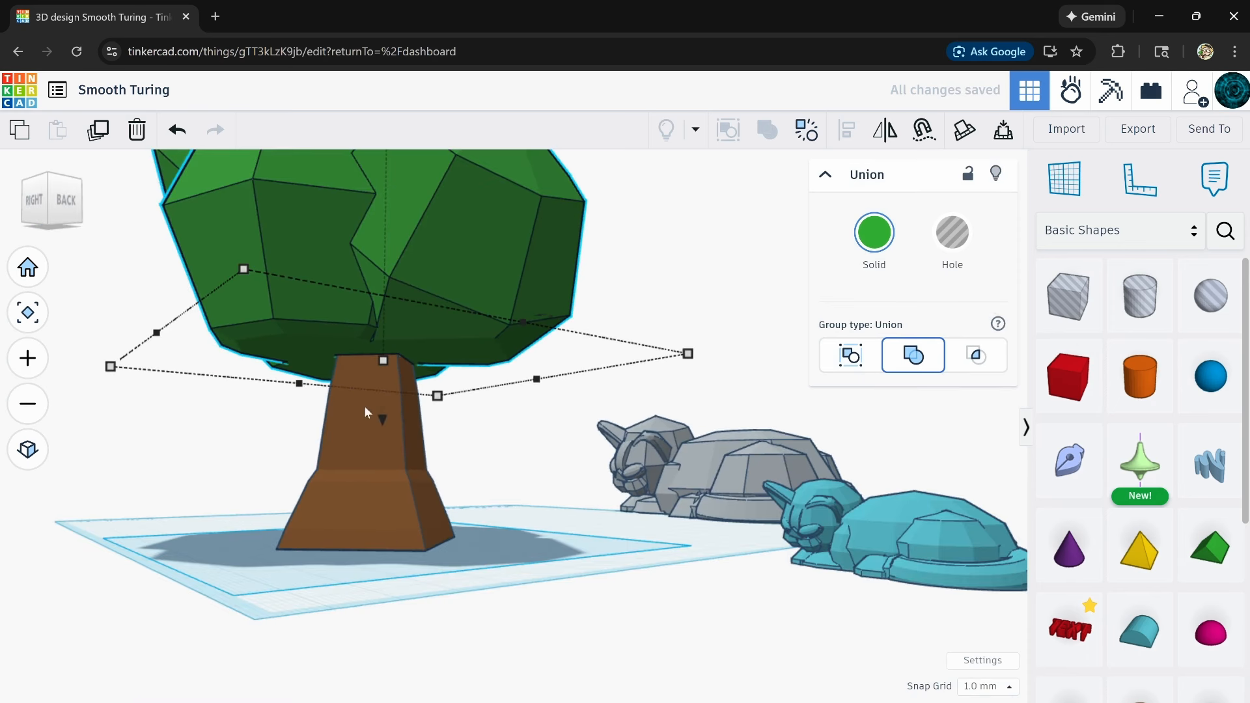
pyautogui.click(264, 468)
pyautogui.moveTo(285, 450); pyautogui.dragTo(263, 475, button='right')
pyautogui.scroll(-5, 262, 472)
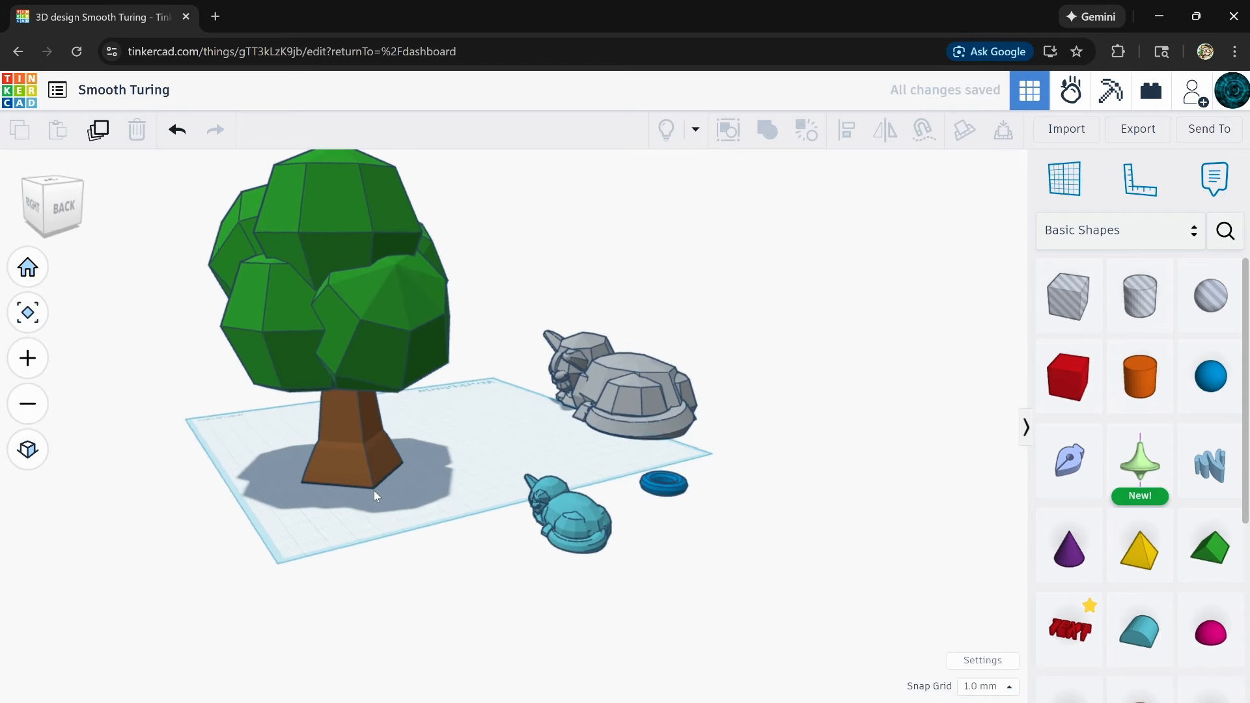
# - Pull the foliage off the trunk, drop it onto the workplane and stand the trunk close beside it
pyautogui.moveTo(357, 370); pyautogui.dragTo(296, 328)
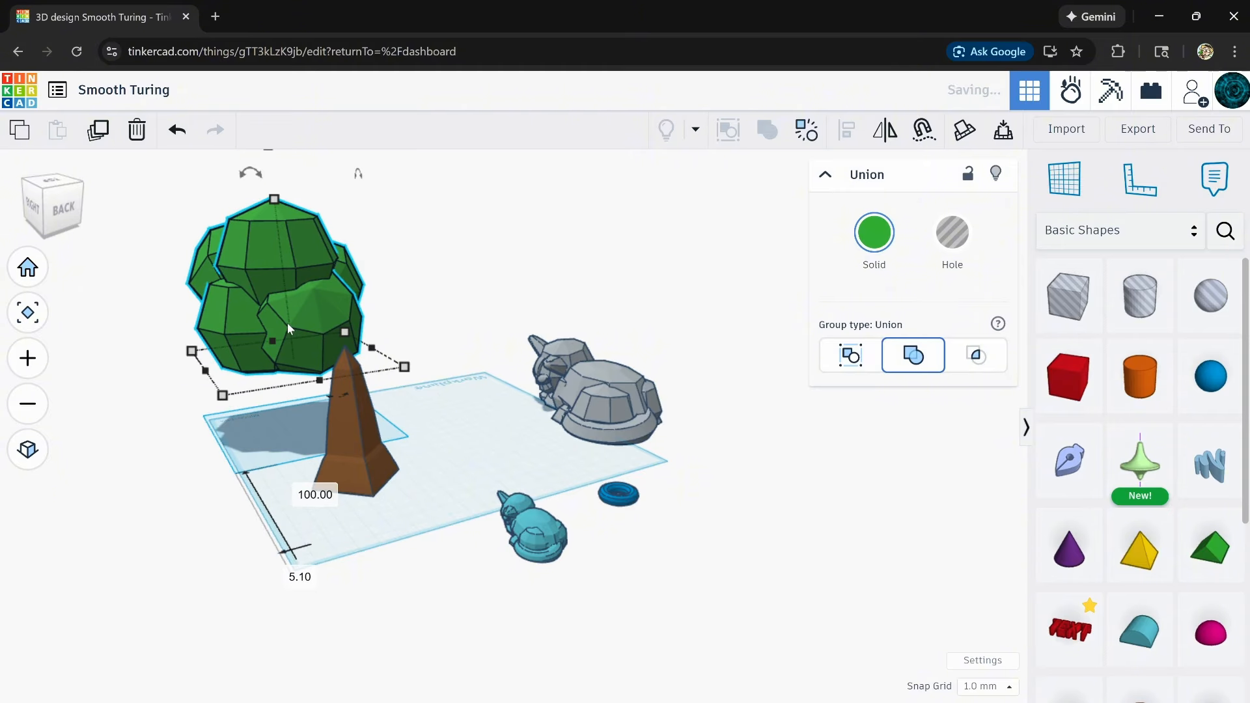
pyautogui.press('d')
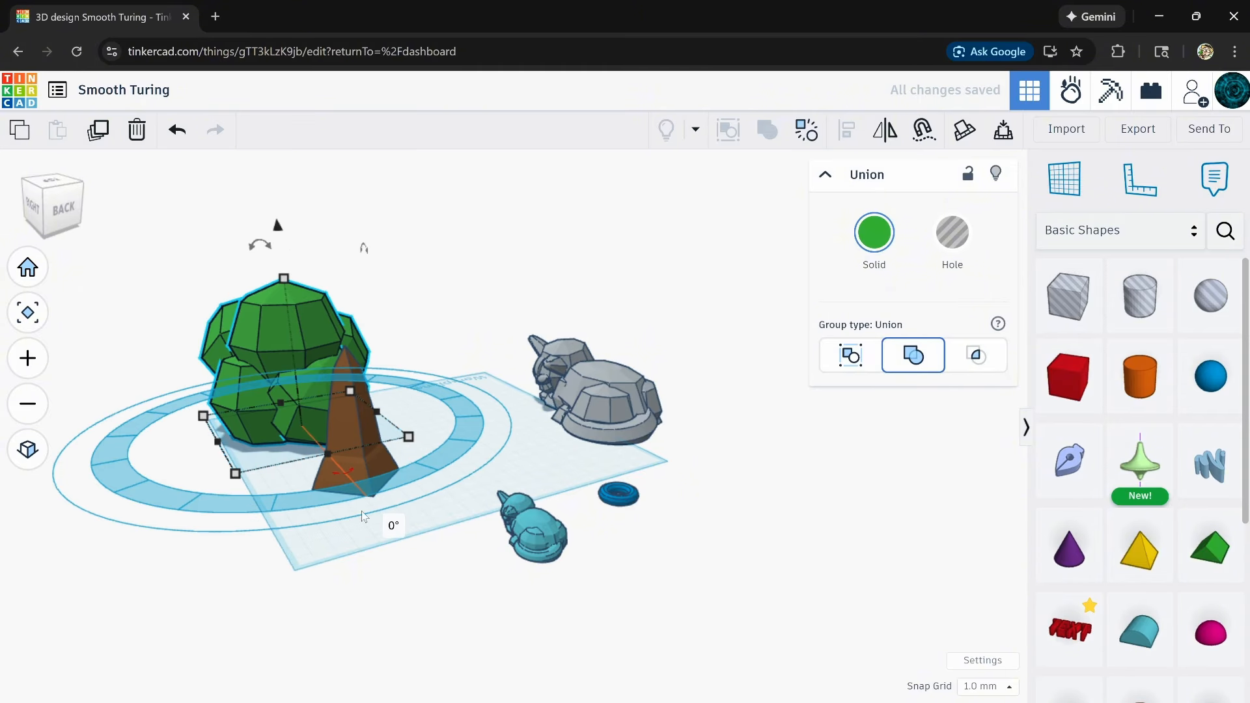
pyautogui.moveTo(416, 528); pyautogui.dragTo(475, 546, button='right')
pyautogui.moveTo(360, 525); pyautogui.dragTo(261, 541)
pyautogui.moveTo(262, 535); pyautogui.dragTo(372, 607, button='right')
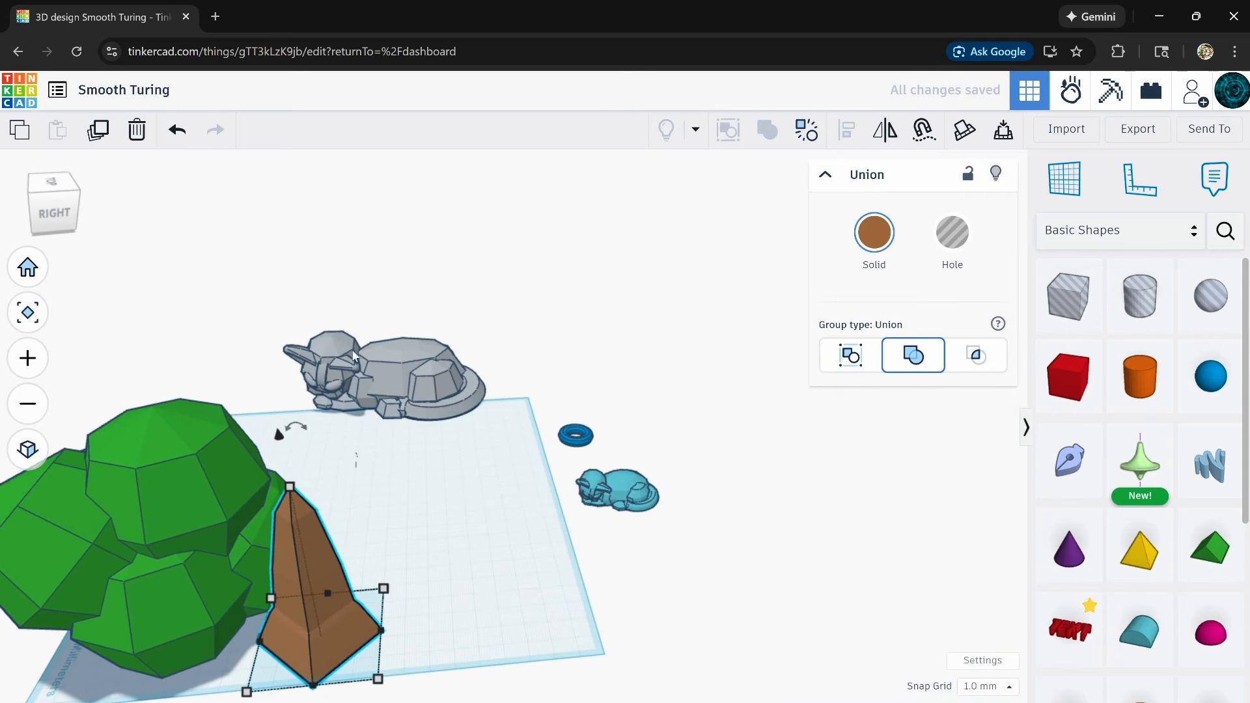
# - Undo the last trunk and foliage moves to put the tree back together, and clear the selection
pyautogui.click(175, 131)
pyautogui.click(175, 131)
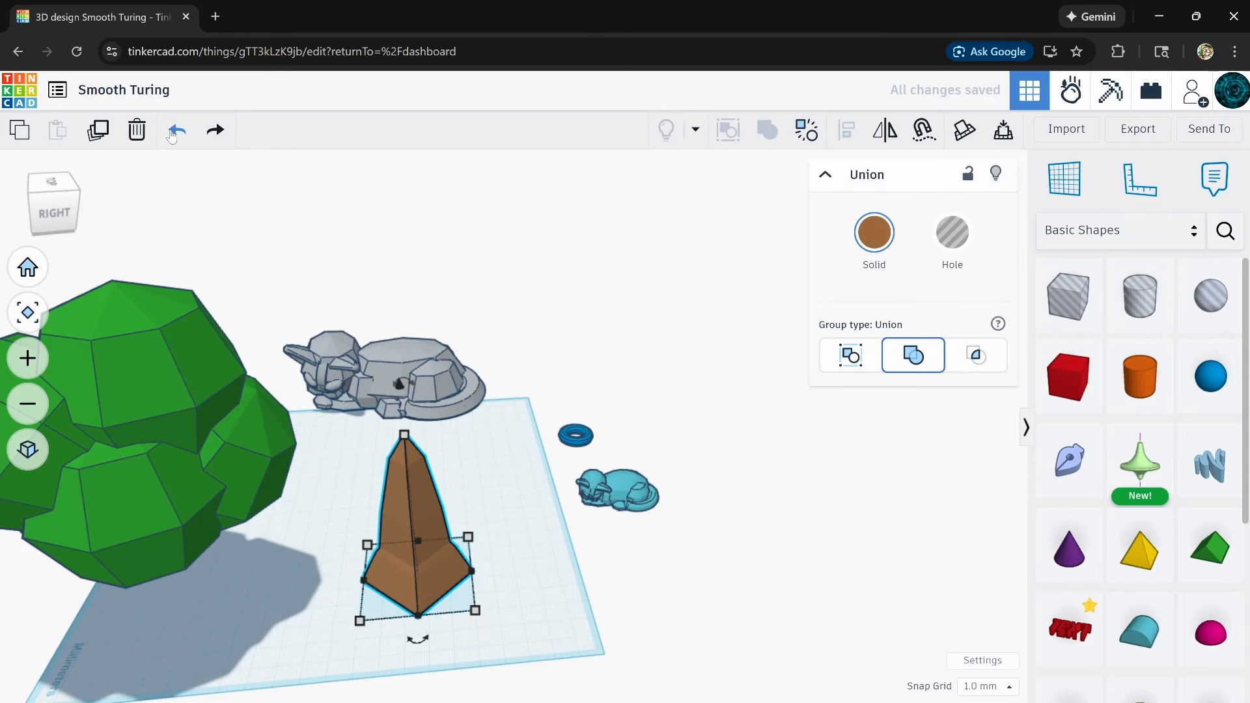
pyautogui.click(558, 584)
pyautogui.moveTo(558, 584); pyautogui.dragTo(486, 554, button='right')
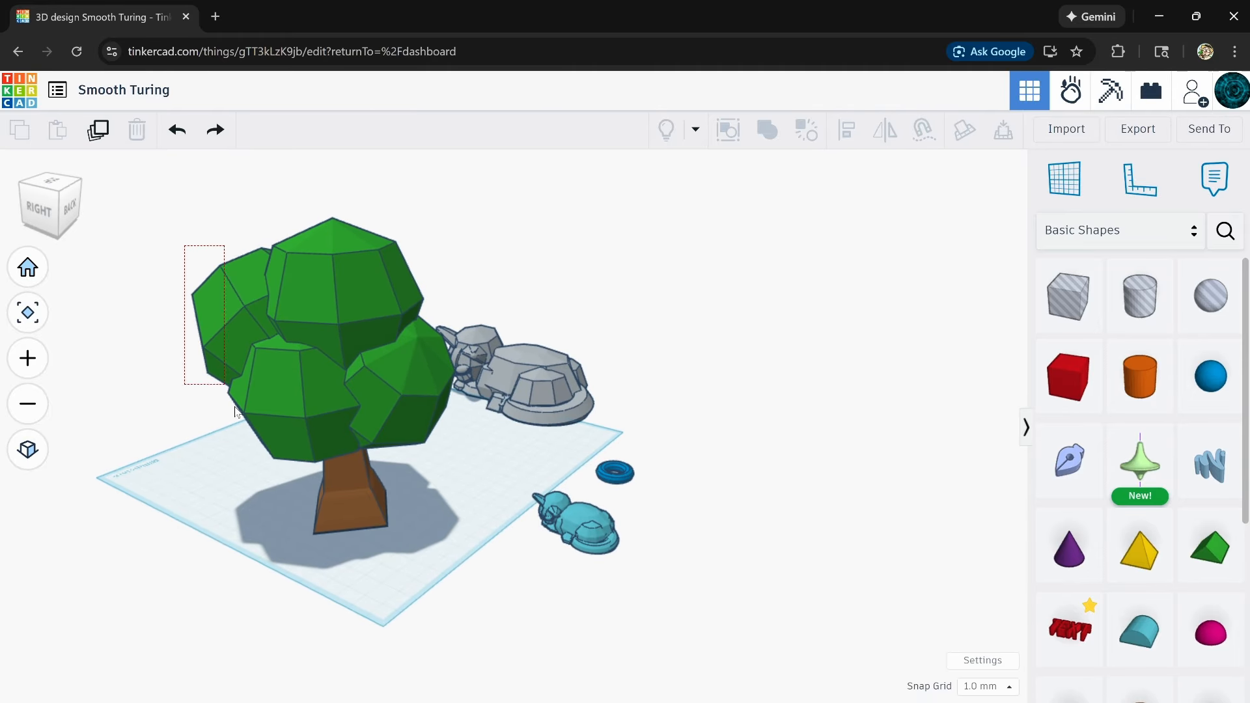
# - Select the whole tree and place it behind the grey cat's head, with a smaller copy behind the cat's tail
pyautogui.moveTo(236, 411); pyautogui.dragTo(357, 555)
pyautogui.moveTo(365, 496); pyautogui.dragTo(321, 414)
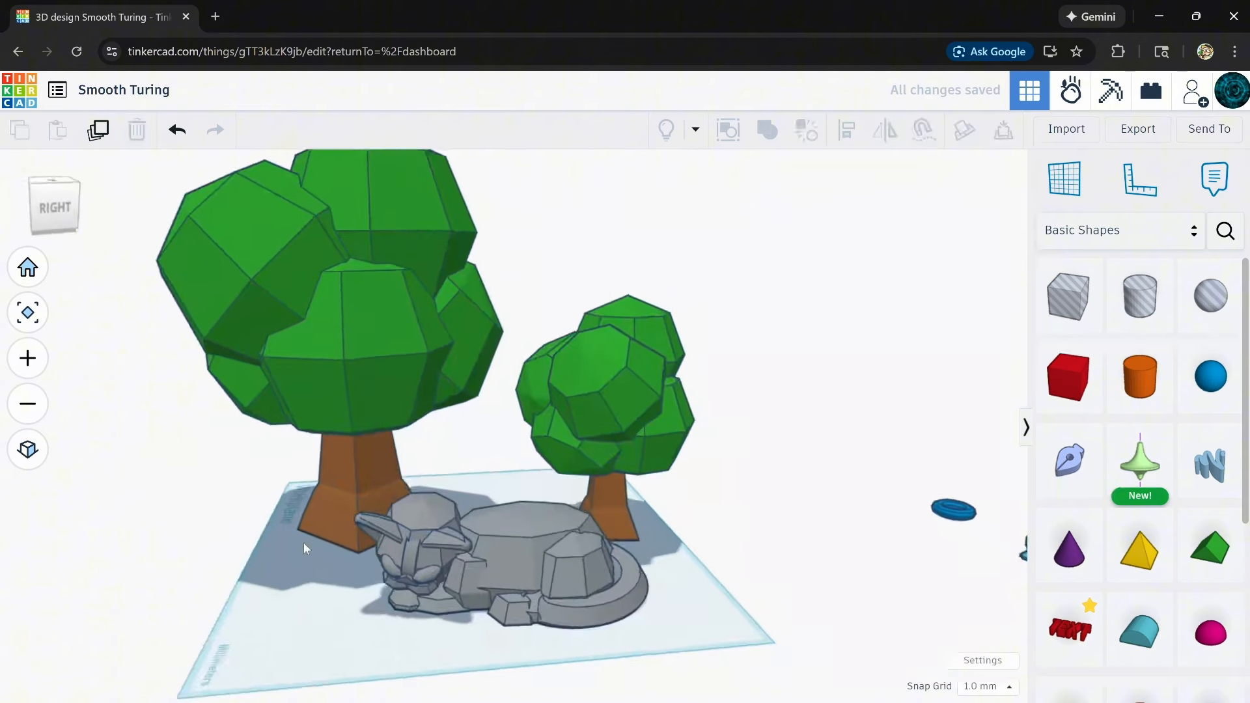
pyautogui.scroll(4, 325, 536)
pyautogui.moveTo(333, 535); pyautogui.dragTo(376, 639, button='right')
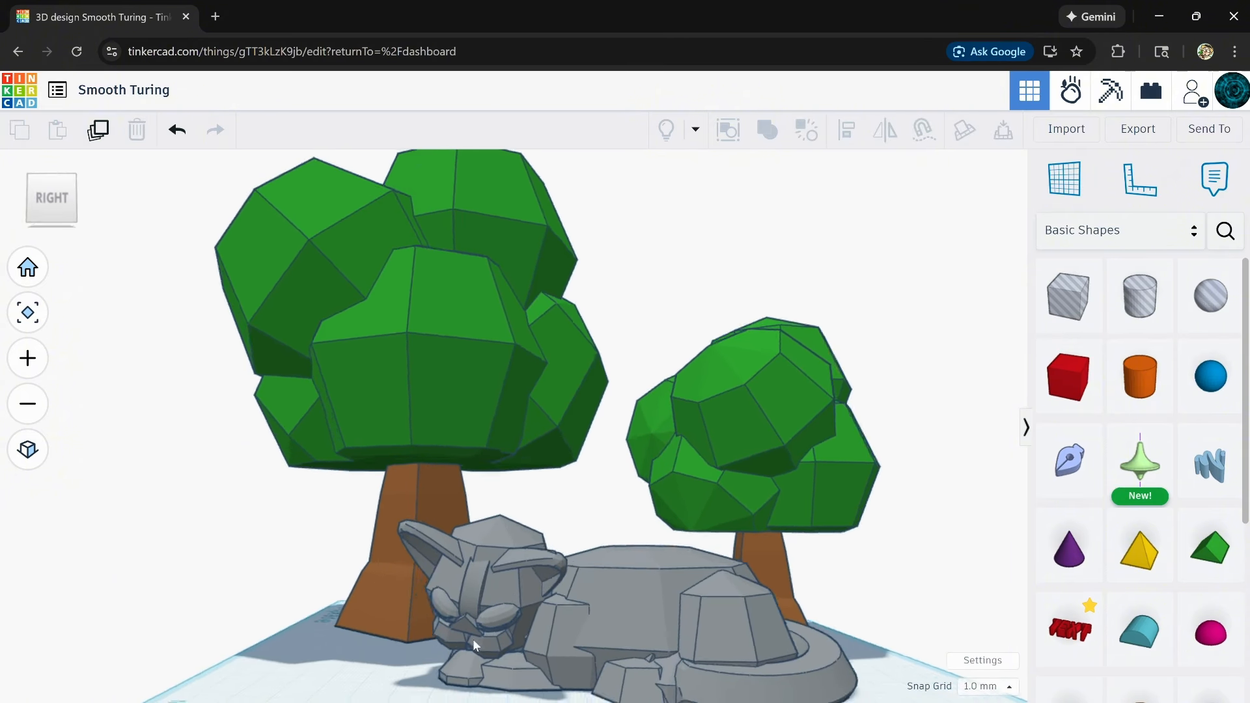
# - Examine the composition of the lying cat and the two low-poly trees from low and raised front angles
pyautogui.moveTo(472, 639); pyautogui.dragTo(502, 624, button='right')
pyautogui.moveTo(500, 618); pyautogui.dragTo(474, 565)
pyautogui.moveTo(474, 566)
pyautogui.mouseDown(button='right')
pyautogui.moveTo(564, 563)
pyautogui.moveTo(490, 554)
pyautogui.mouseUp(button='right')
pyautogui.moveTo(489, 555); pyautogui.dragTo(500, 630, button='middle')
pyautogui.moveTo(500, 630); pyautogui.dragTo(429, 629, button='right')
pyautogui.scroll(2, 517, 632)
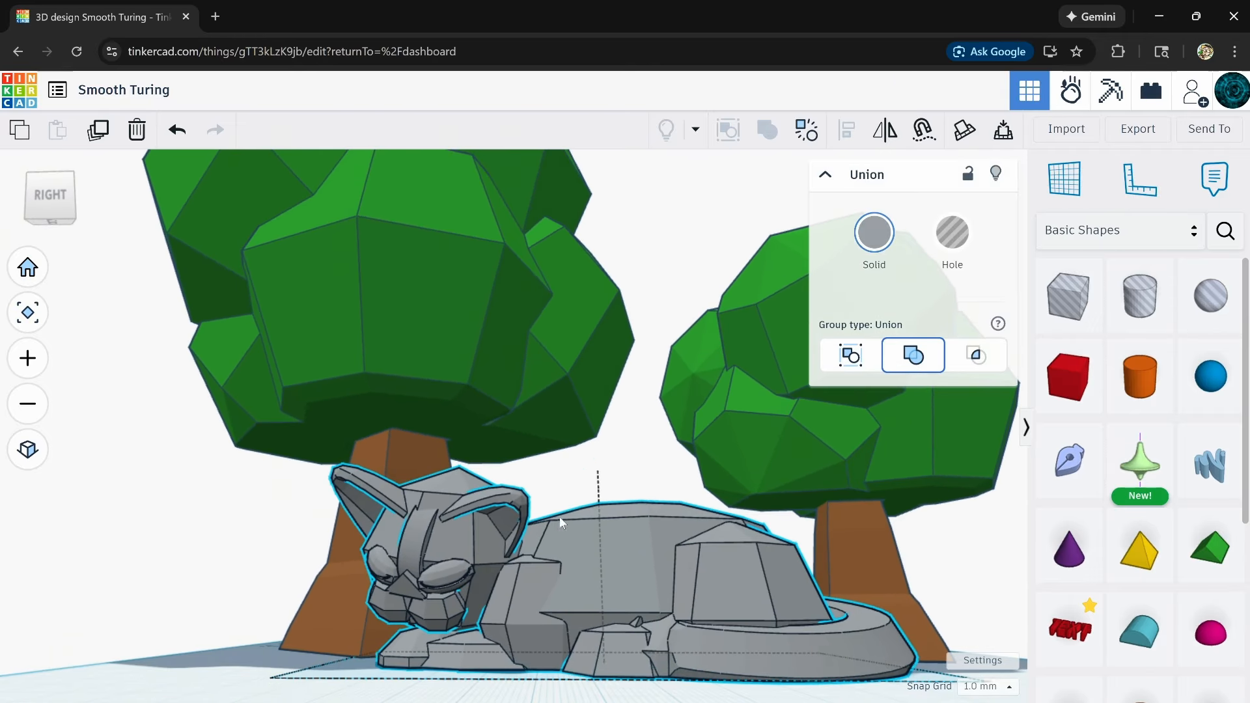
pyautogui.moveTo(560, 517); pyautogui.dragTo(560, 576, button='middle')
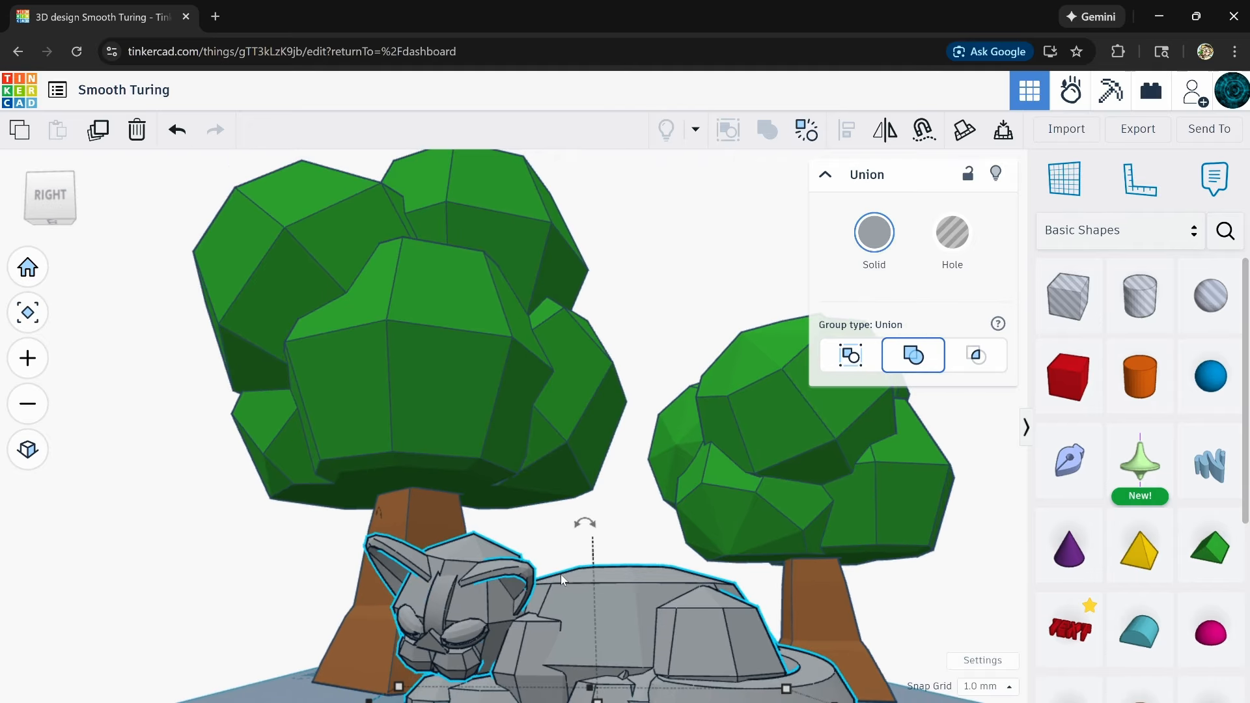
pyautogui.moveTo(561, 575); pyautogui.dragTo(598, 589, button='right')
pyautogui.moveTo(597, 596); pyautogui.dragTo(573, 566, button='middle')
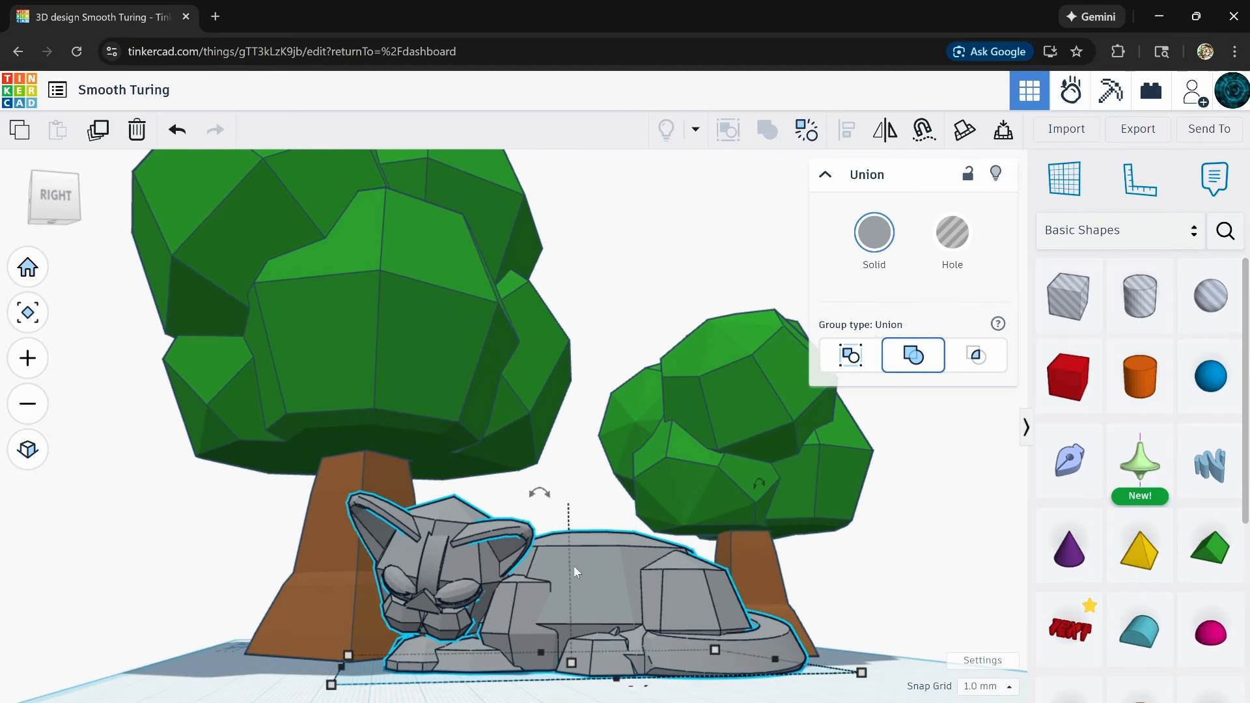
pyautogui.moveTo(574, 567); pyautogui.dragTo(567, 620, button='right')
pyautogui.scroll(3, 563, 604)
pyautogui.moveTo(493, 499); pyautogui.dragTo(637, 609, button='right')
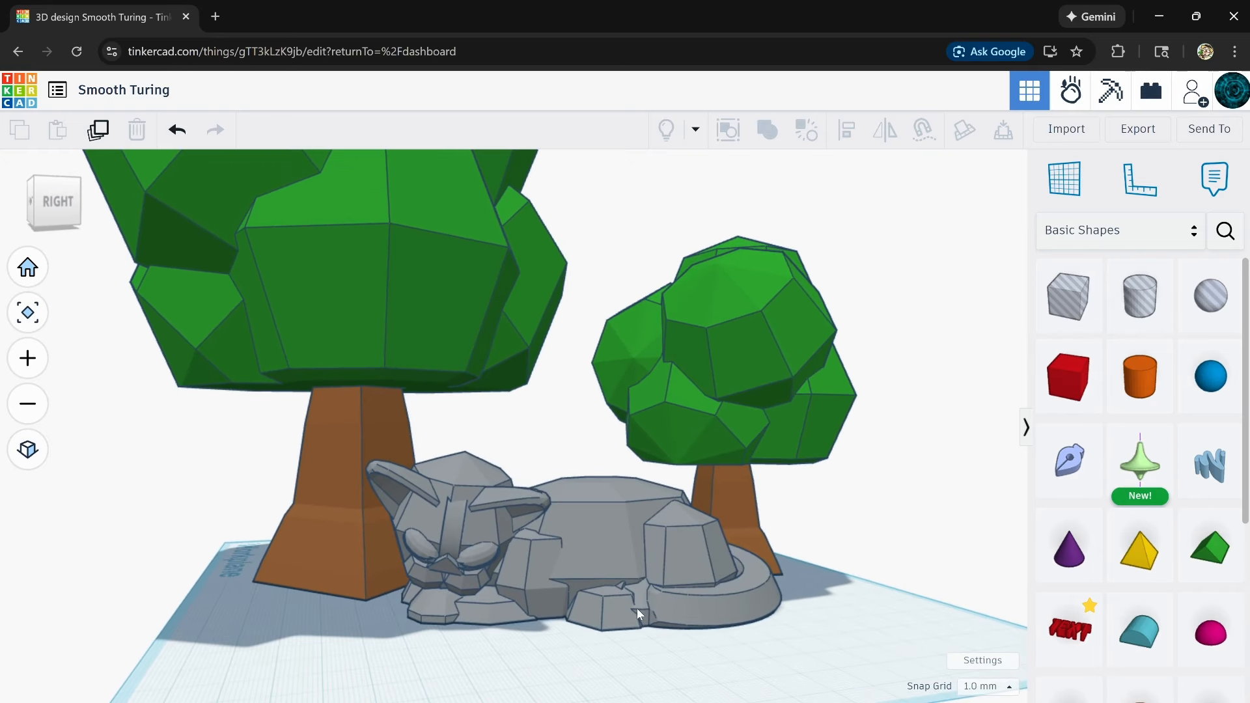
pyautogui.moveTo(846, 574); pyautogui.dragTo(695, 537, button='middle')
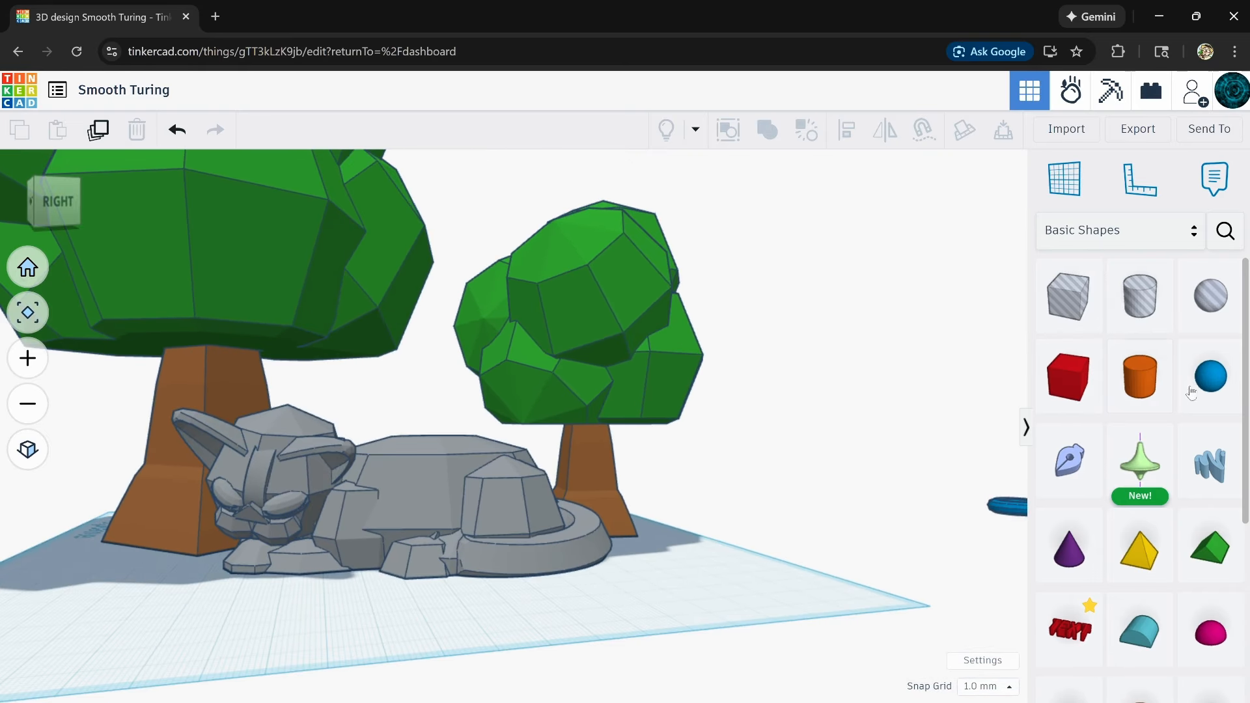
pyautogui.click(740, 635)
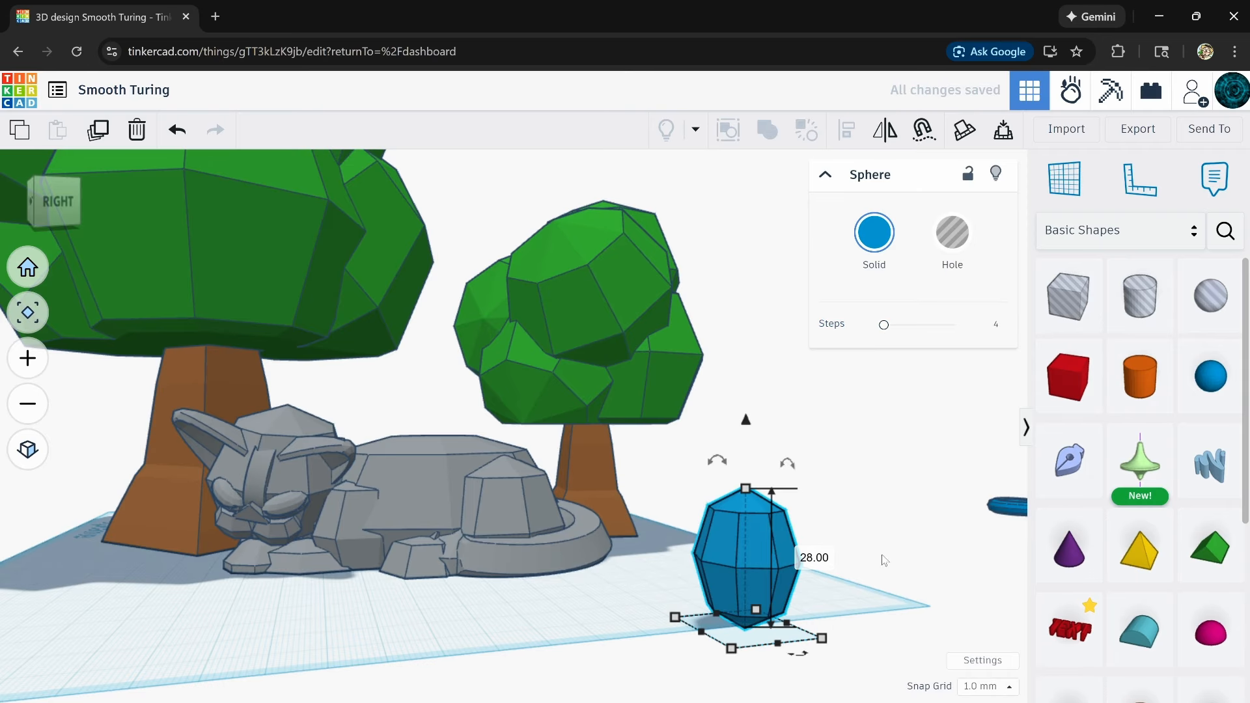
pyautogui.scroll(3, 767, 580)
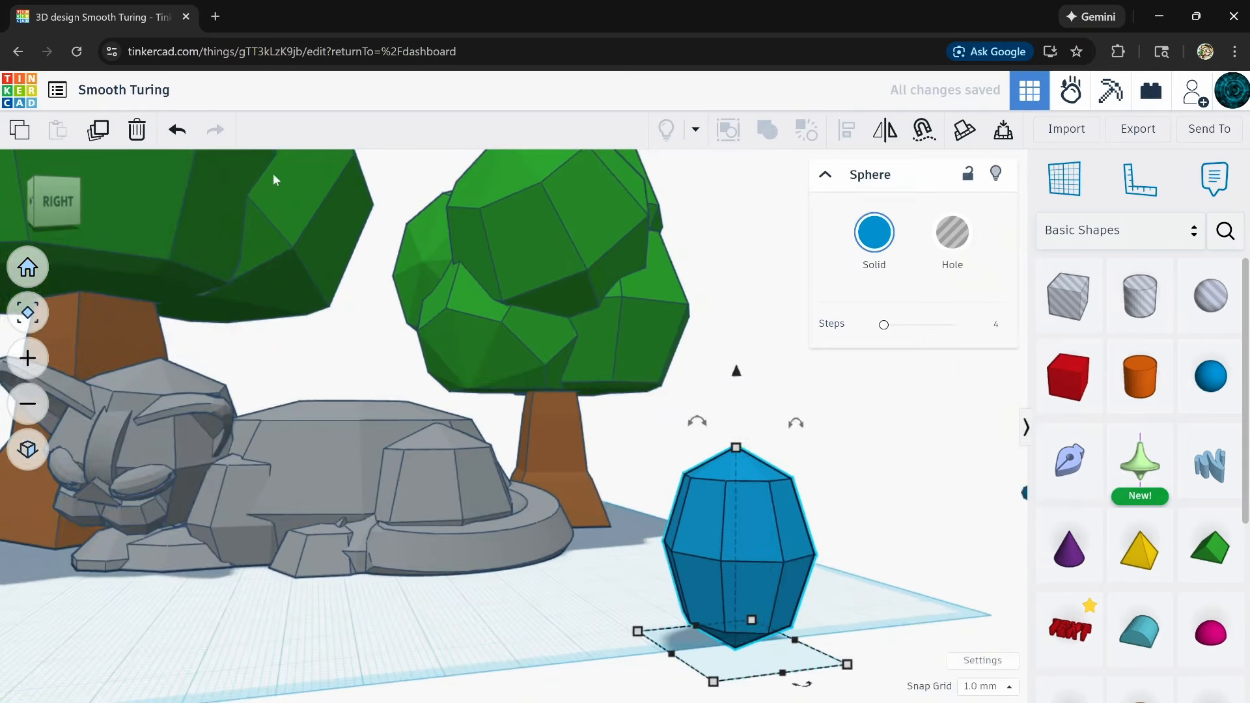
pyautogui.click(146, 133)
# - Review the whole cat-and-trees scene from the front, and inspect the facets of the cat's face up close
pyautogui.moveTo(261, 410); pyautogui.dragTo(518, 539, button='middle')
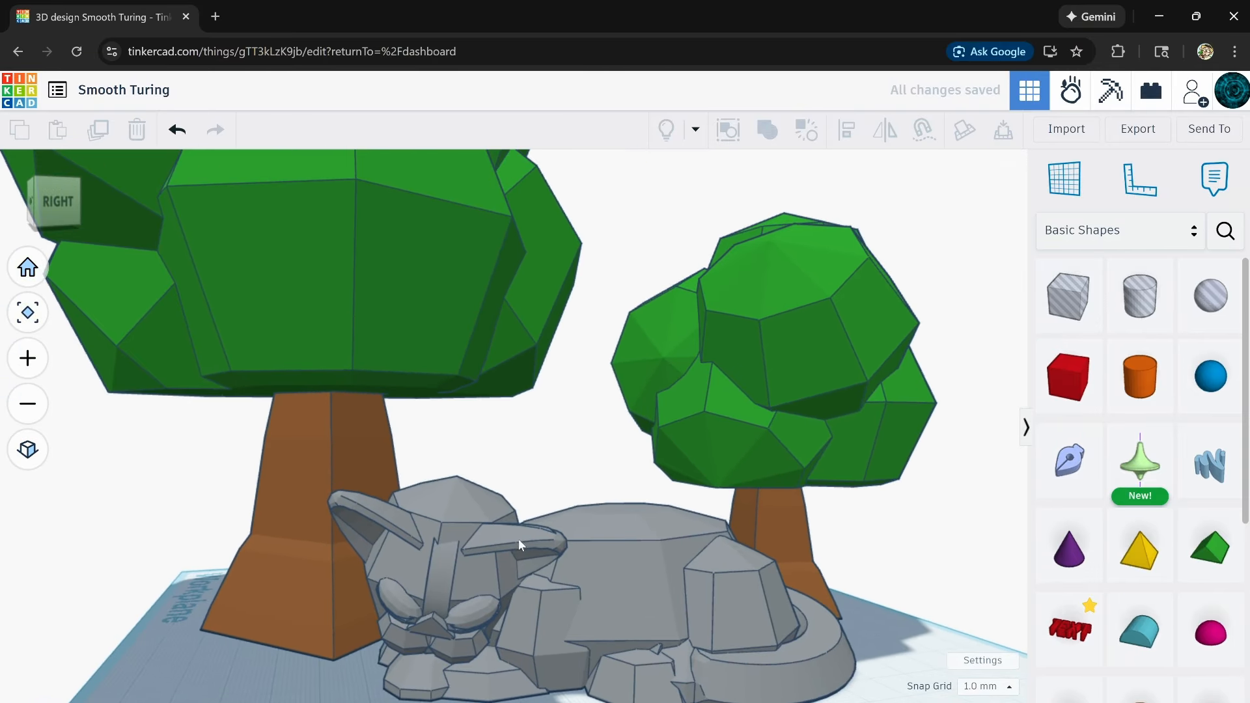
pyautogui.scroll(-2, 515, 539)
pyautogui.moveTo(513, 535); pyautogui.dragTo(511, 644, button='right')
pyautogui.moveTo(514, 482); pyautogui.dragTo(542, 632, button='middle')
pyautogui.scroll(3, 533, 582)
pyautogui.scroll(-4, 534, 584)
pyautogui.moveTo(539, 595); pyautogui.dragTo(551, 568, button='right')
pyautogui.moveTo(553, 639); pyautogui.dragTo(557, 590, button='middle')
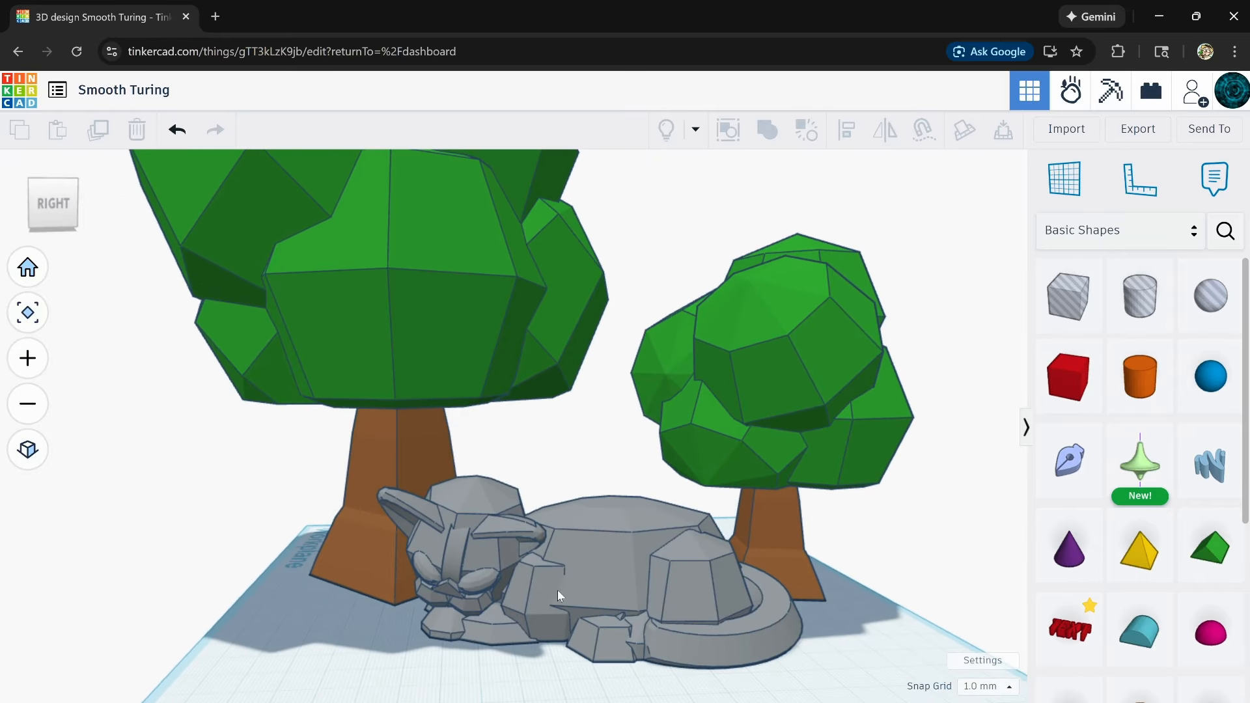
pyautogui.moveTo(558, 590); pyautogui.dragTo(577, 572, button='right')
pyautogui.scroll(5, 572, 470)
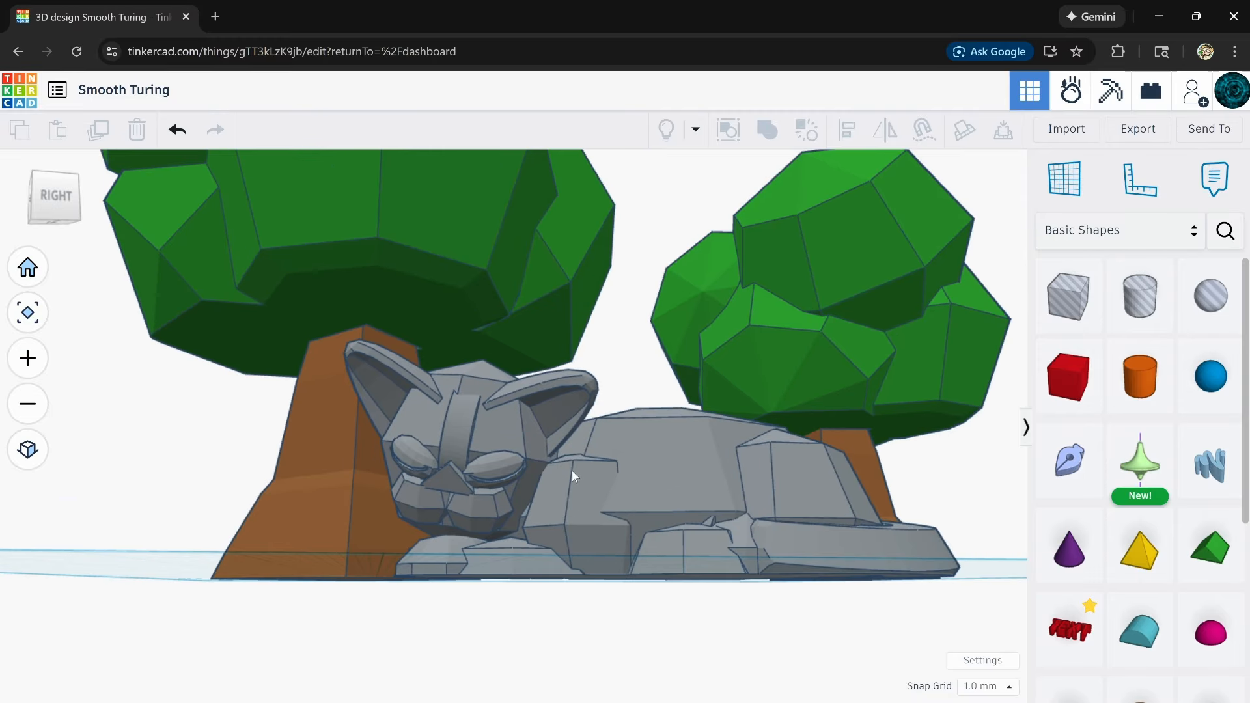
pyautogui.scroll(-6, 570, 472)
pyautogui.scroll(2, 571, 560)
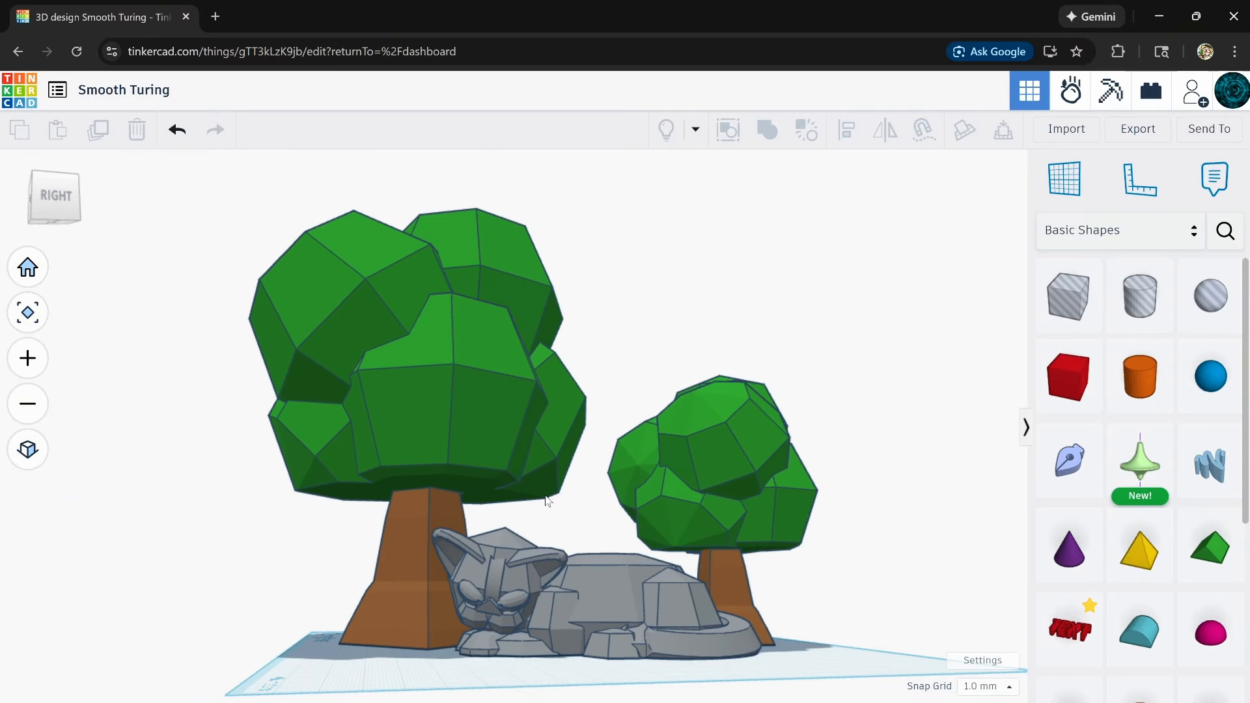
pyautogui.scroll(8, 479, 605)
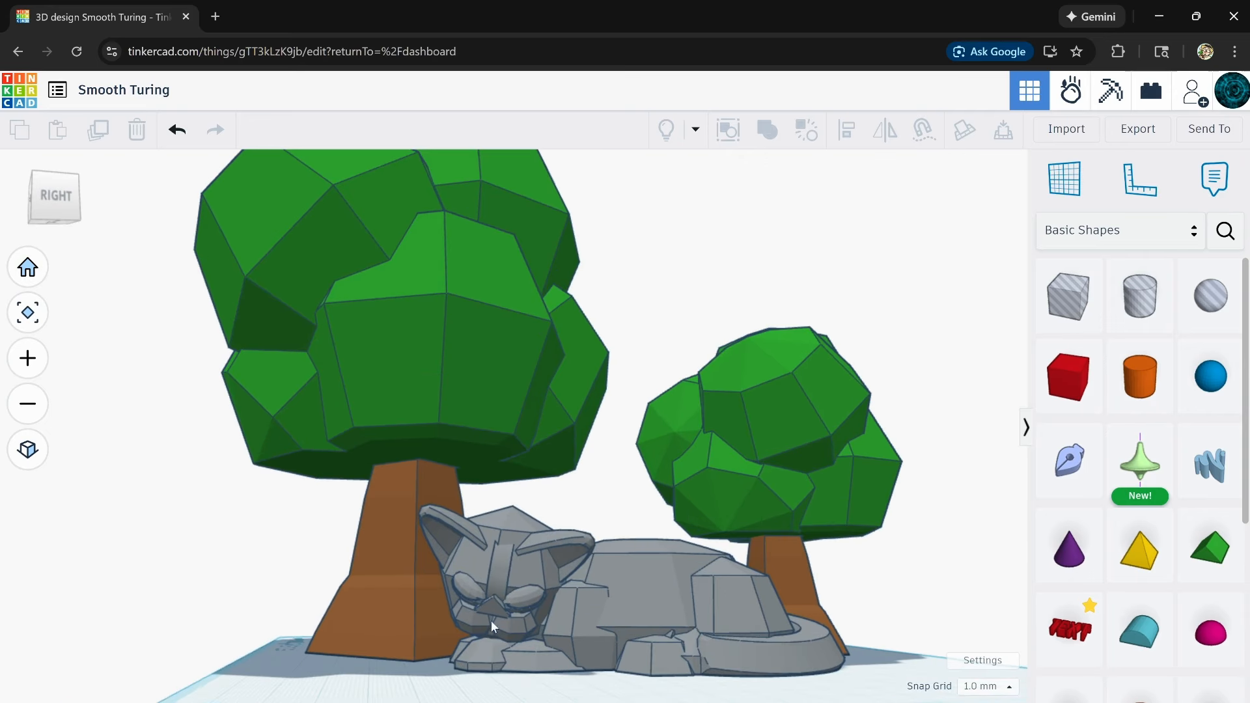
pyautogui.scroll(2, 481, 609)
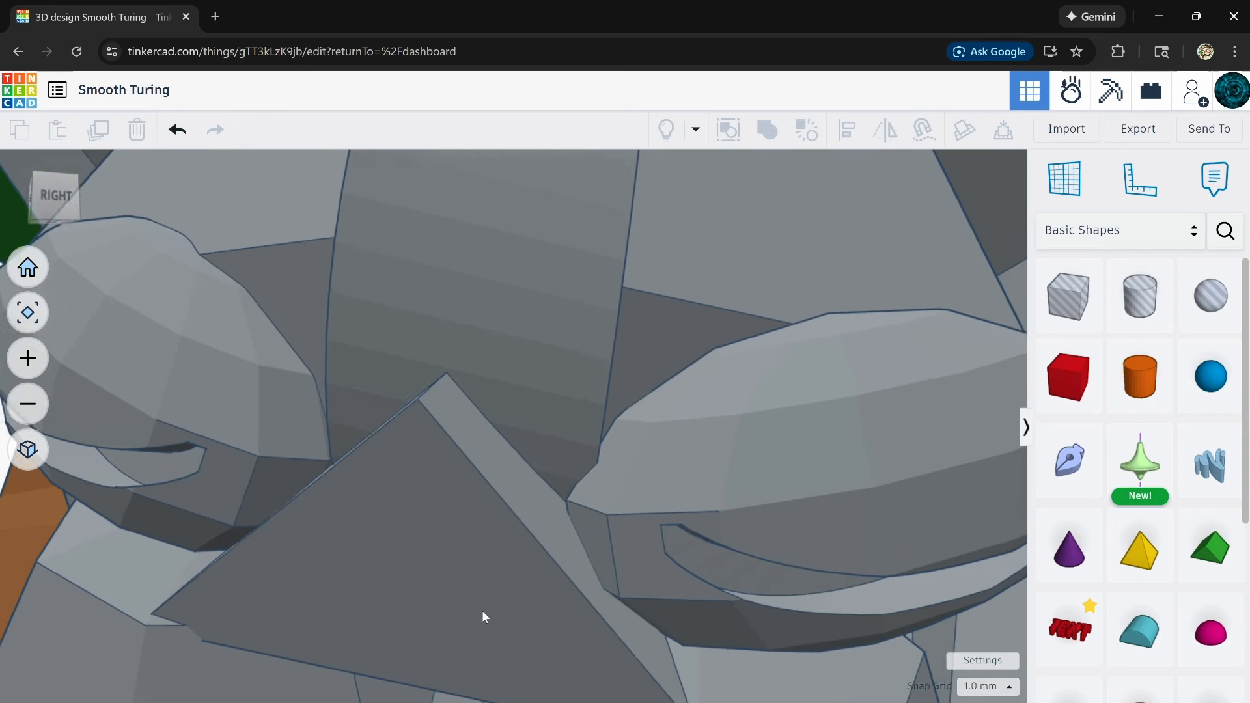